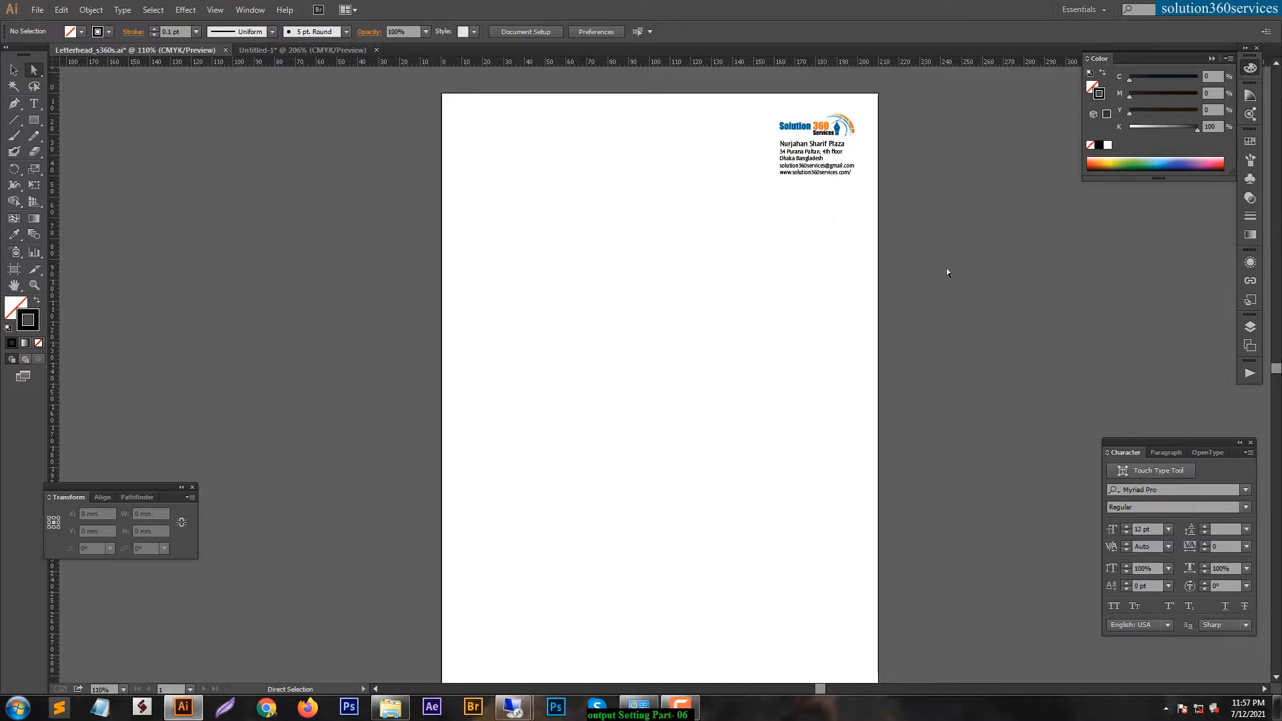
Step: Check the width and height of the letterhead's border
left_click_drag(916, 266, 706, 394)
left_click(150, 514)
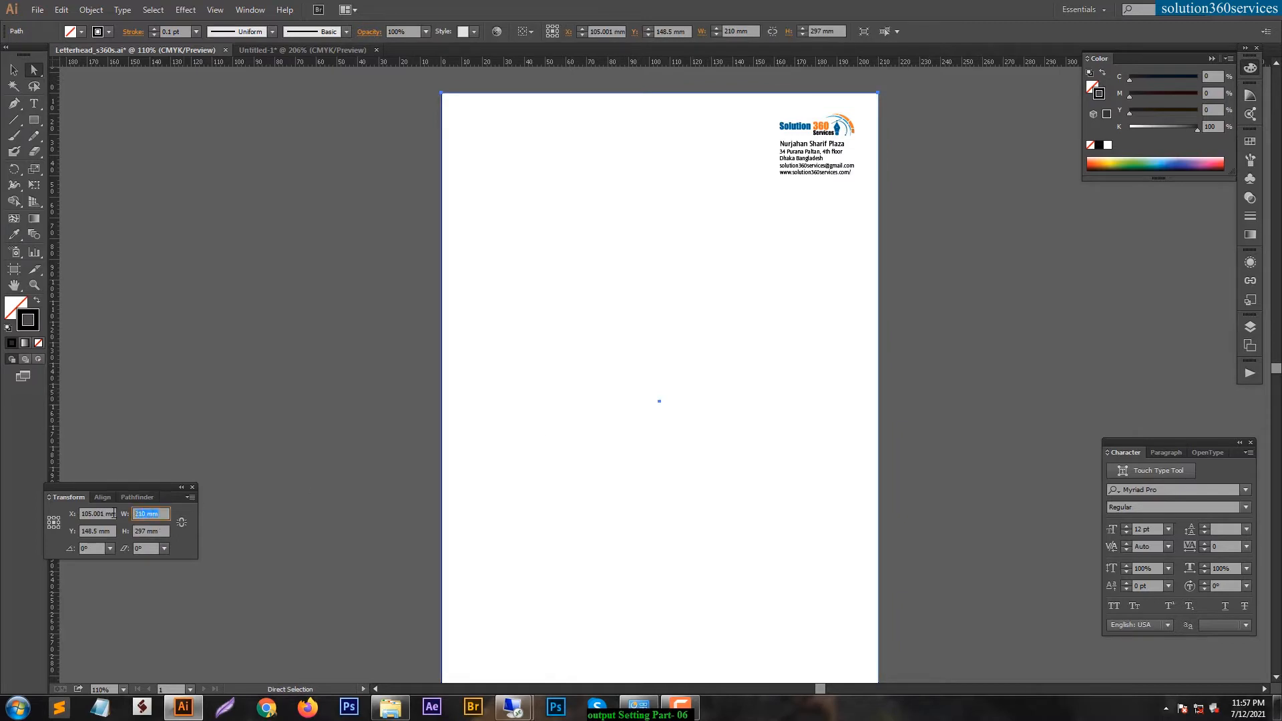
key("Tab")
left_click(972, 324)
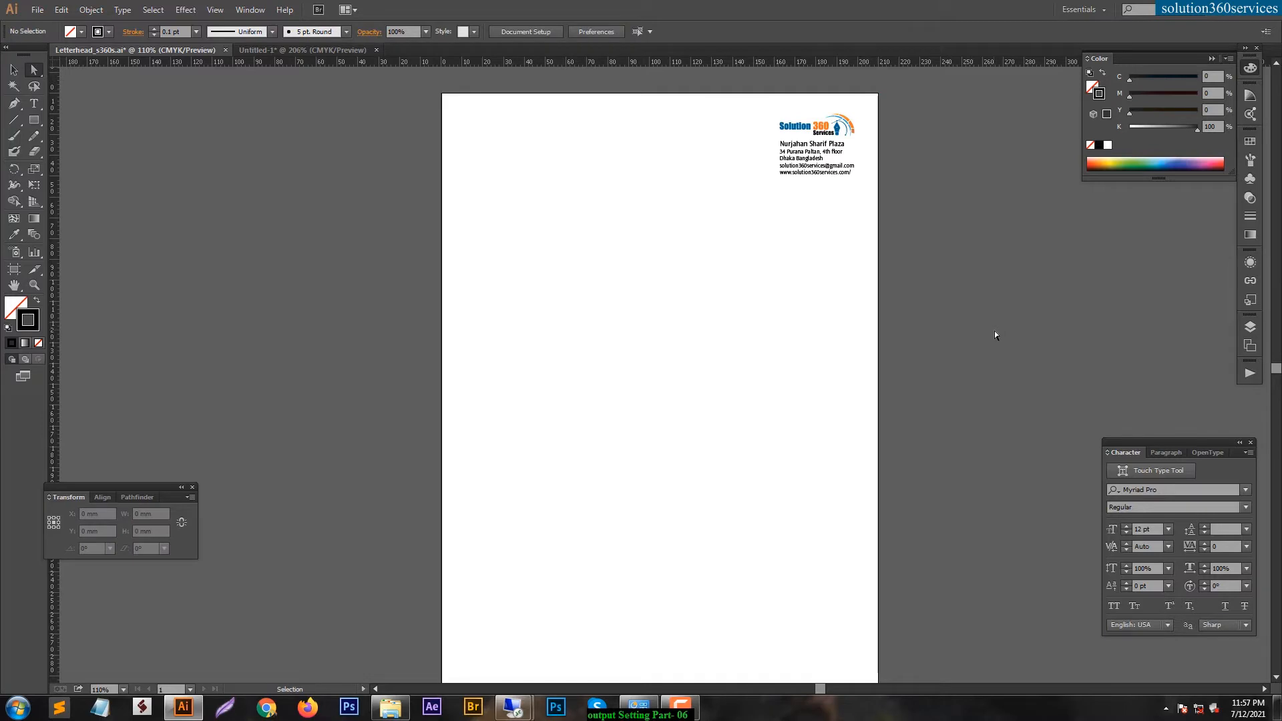
Step: Duplicate the whole letterhead, border included, edge to edge on the right side of the original
key("ctrl+minus")
key("ctrl+minus")
key("v")
left_click_drag(478, 152, 891, 659)
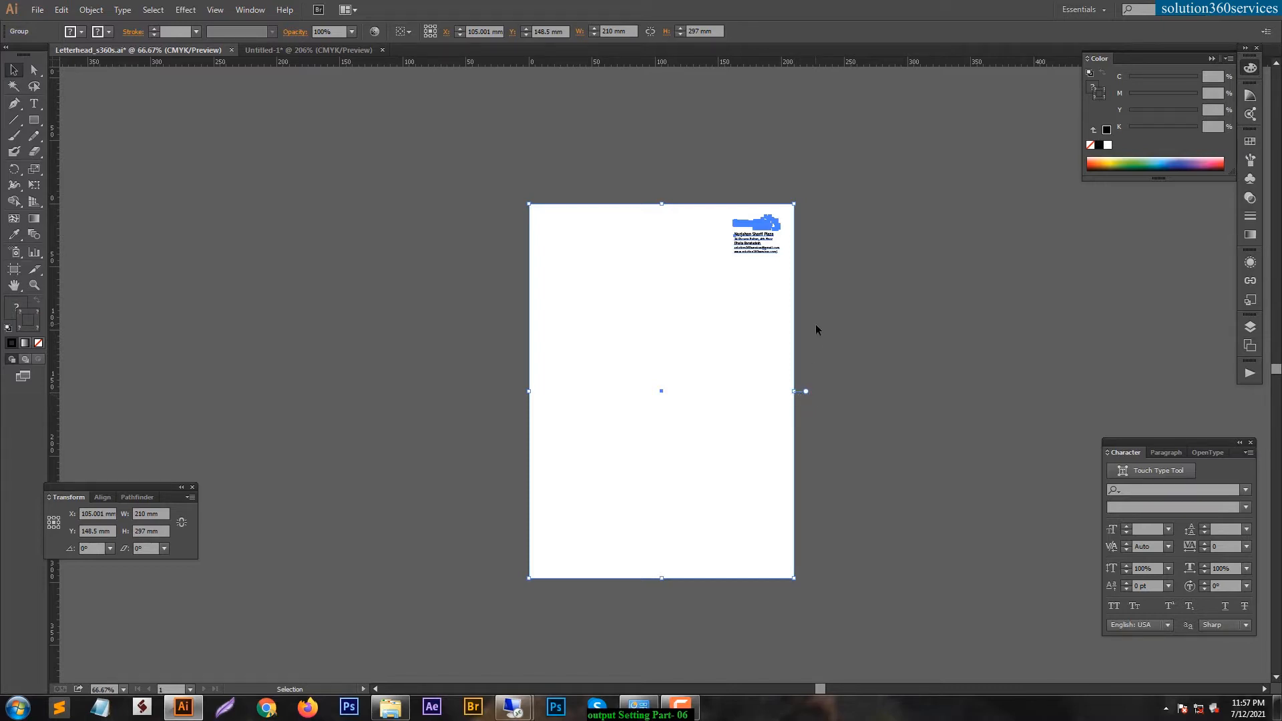
key("a")
left_click_drag(532, 209, 797, 219)
left_click(818, 166)
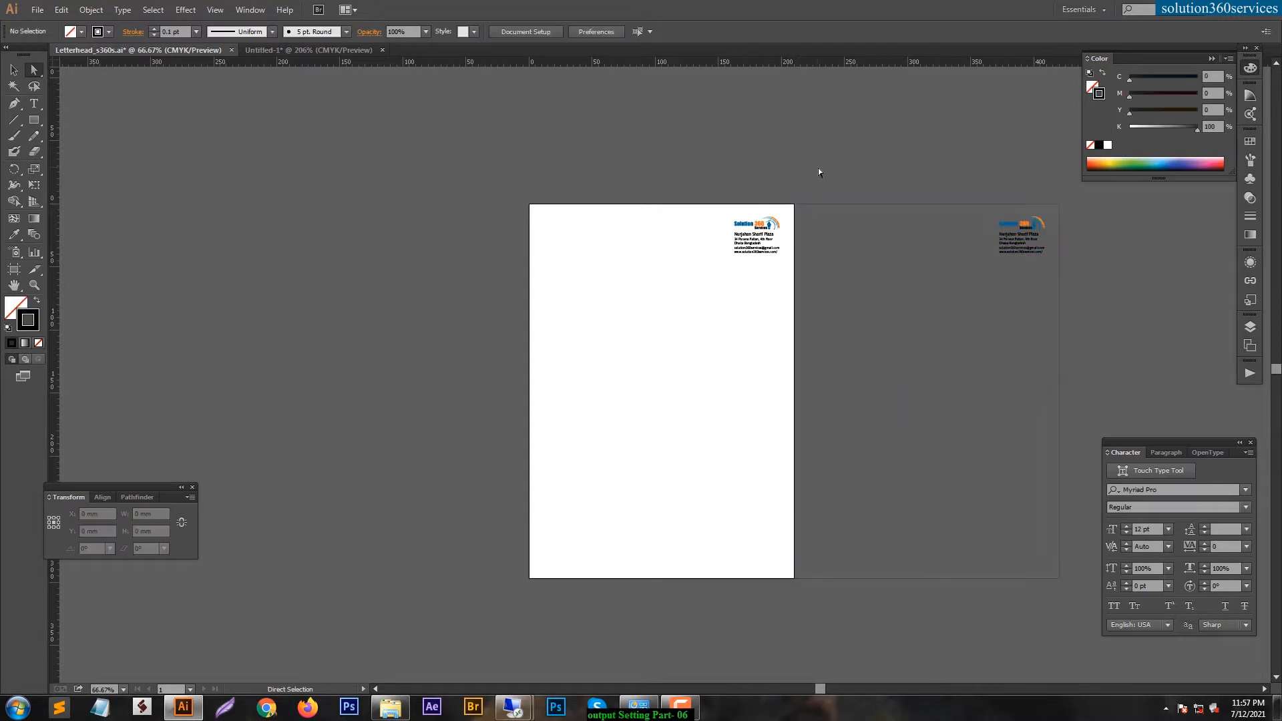
Step: Enlarge the artboard to about 444 x 316 mm so it surrounds both letterheads with a margin
left_click(14, 269)
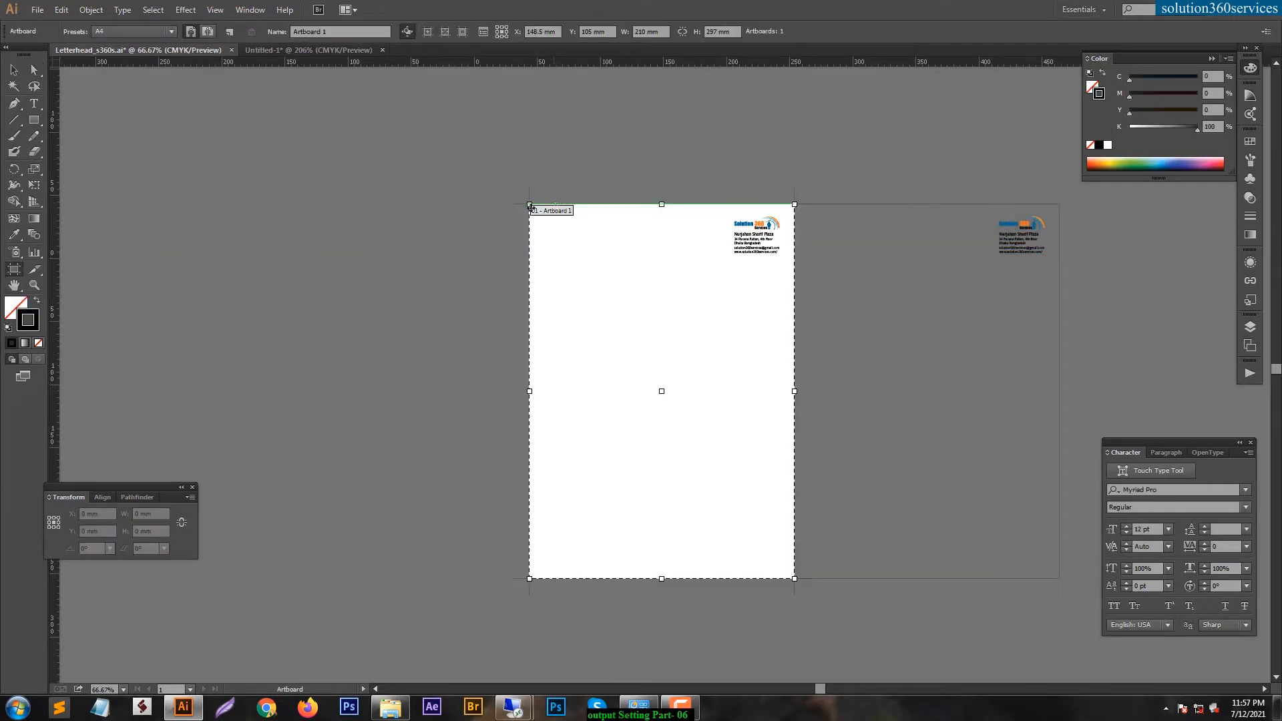
left_click_drag(530, 204, 518, 191)
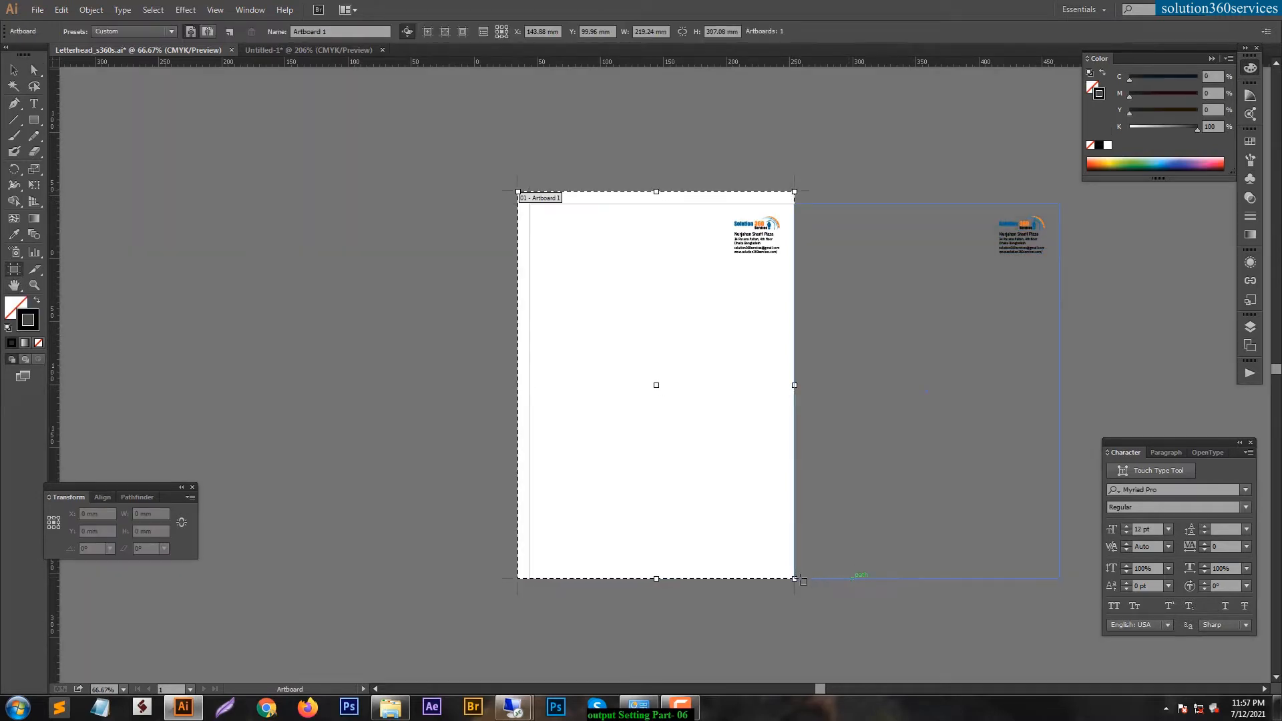
left_click_drag(794, 578, 1077, 589)
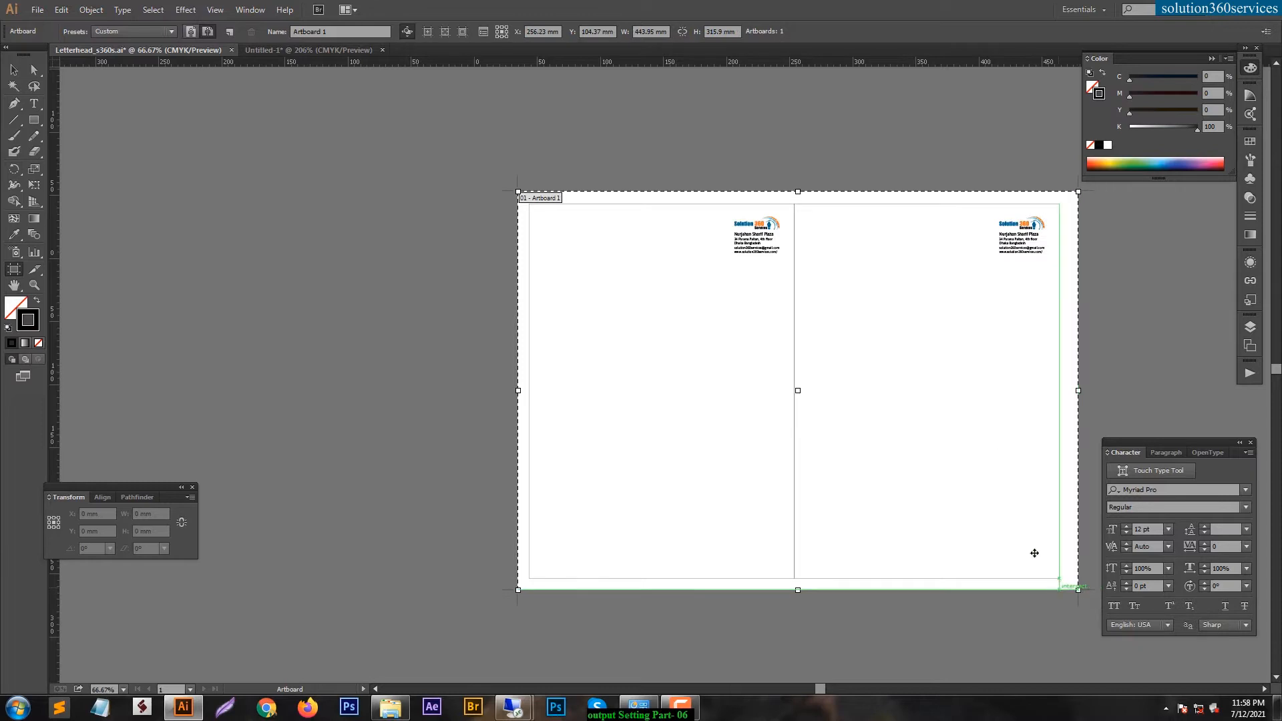
key("Escape")
Step: Check the combined size of the two side-by-side letterhead borders
left_click_drag(513, 157, 1275, 333)
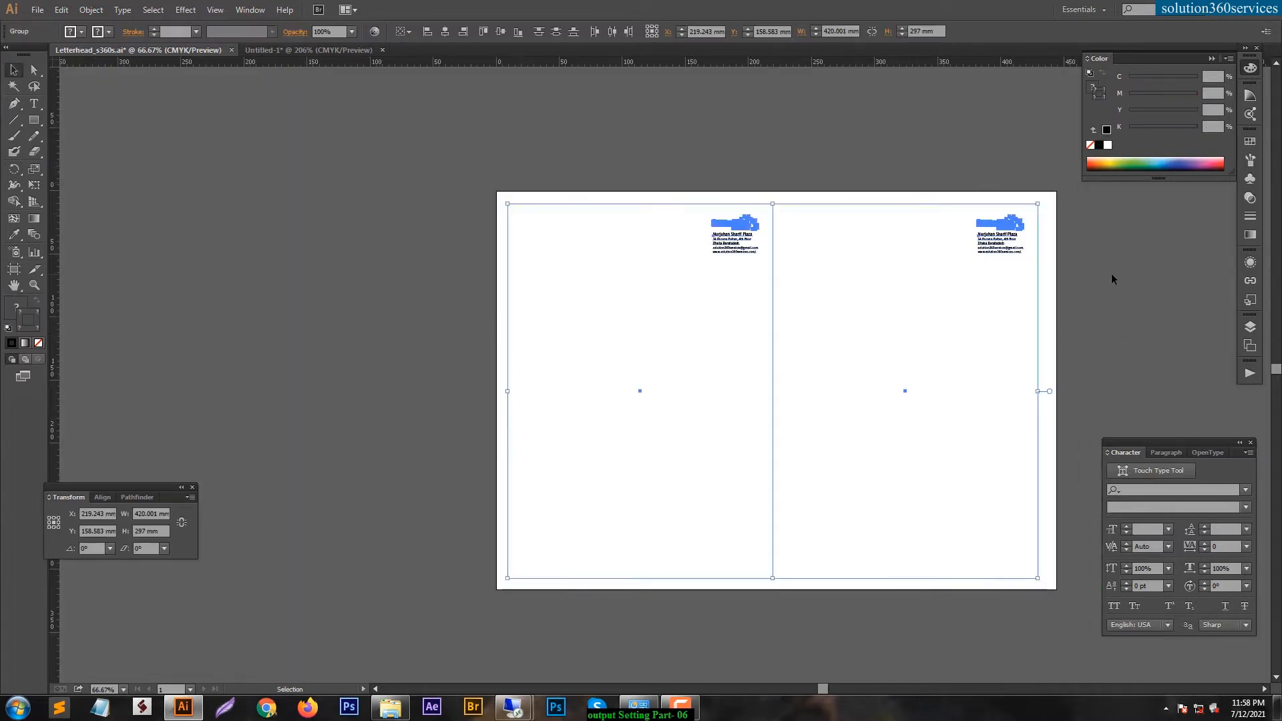
left_click(895, 226)
key("a")
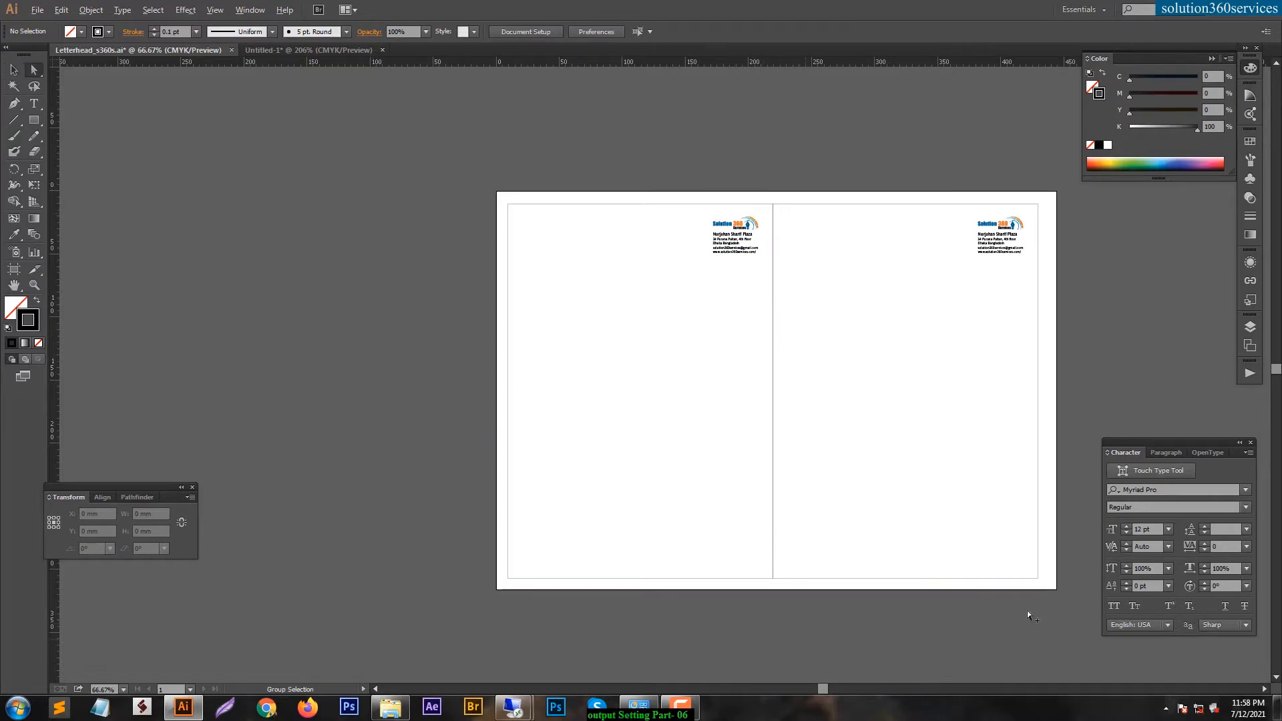
left_click_drag(1054, 590, 446, 551)
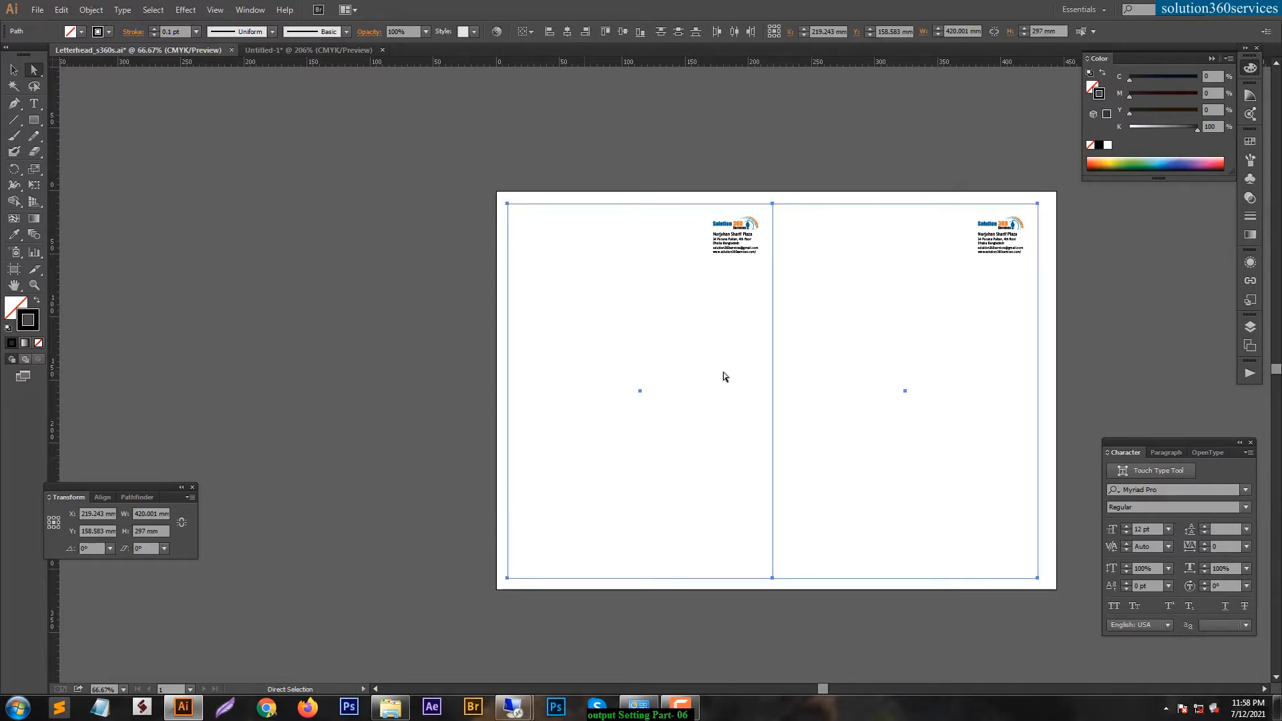
left_click(962, 610)
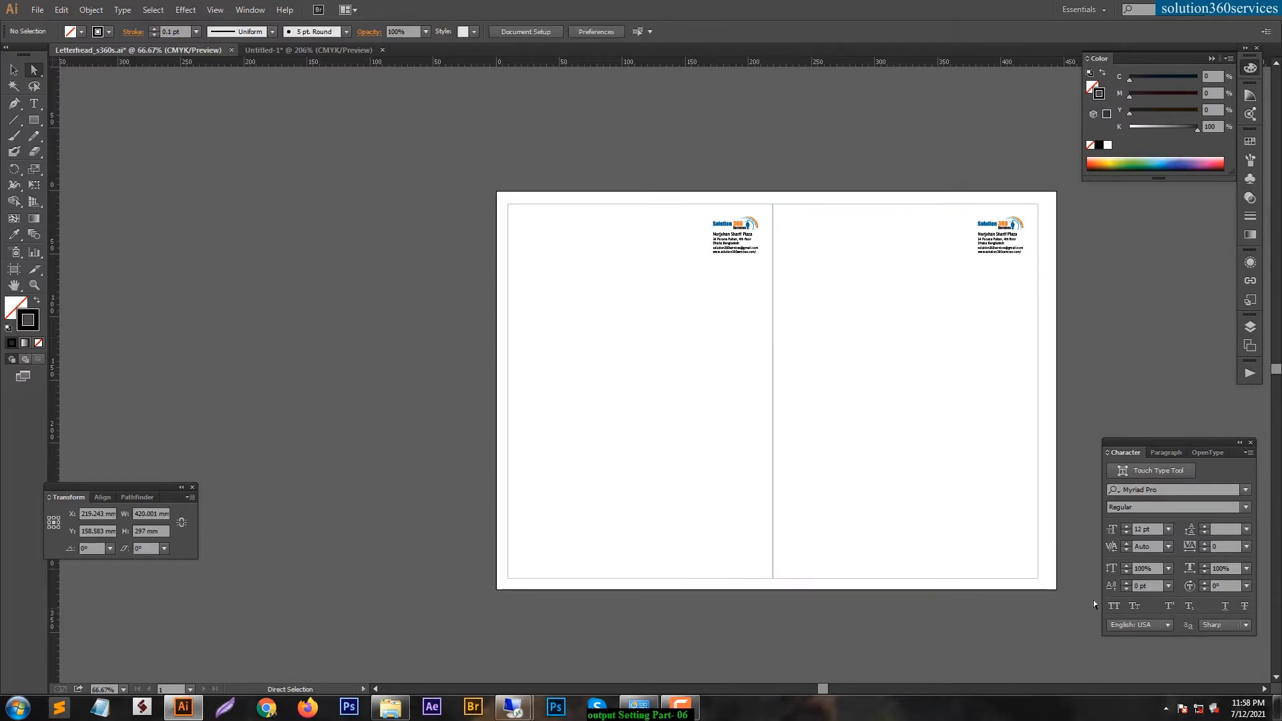
left_click_drag(560, 547, 634, 279)
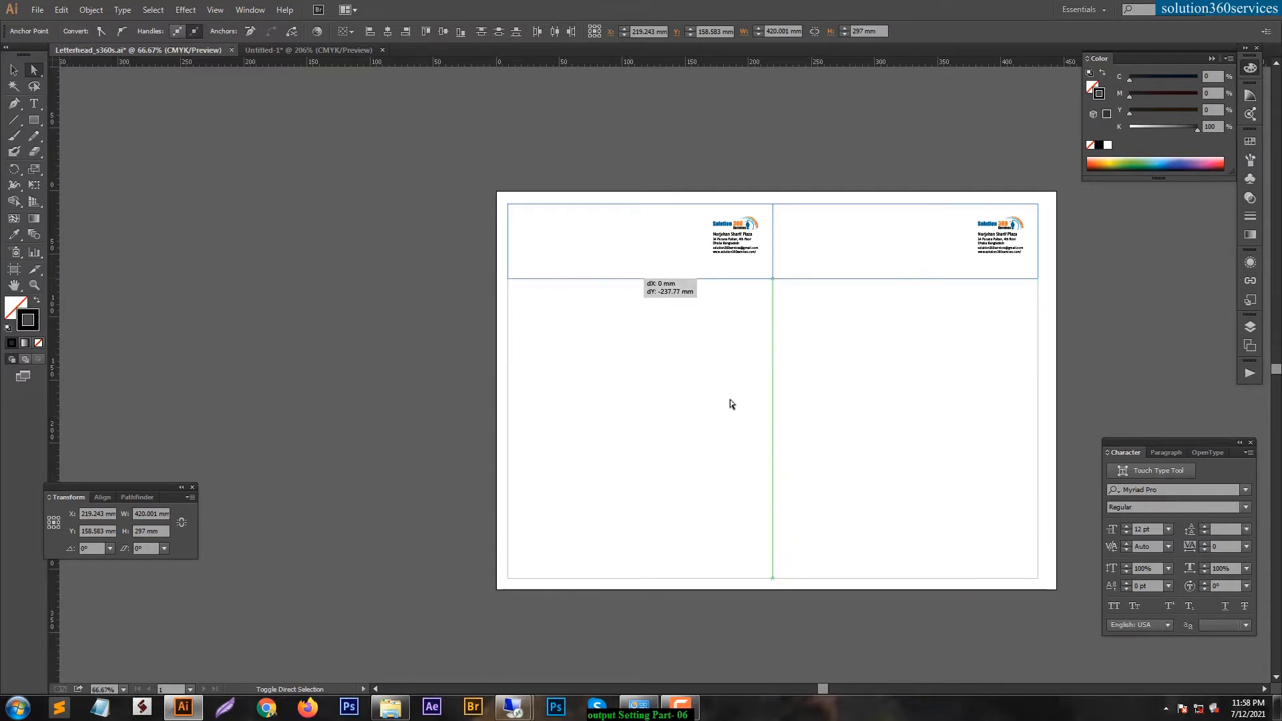
key("ctrl+z")
left_click(799, 167)
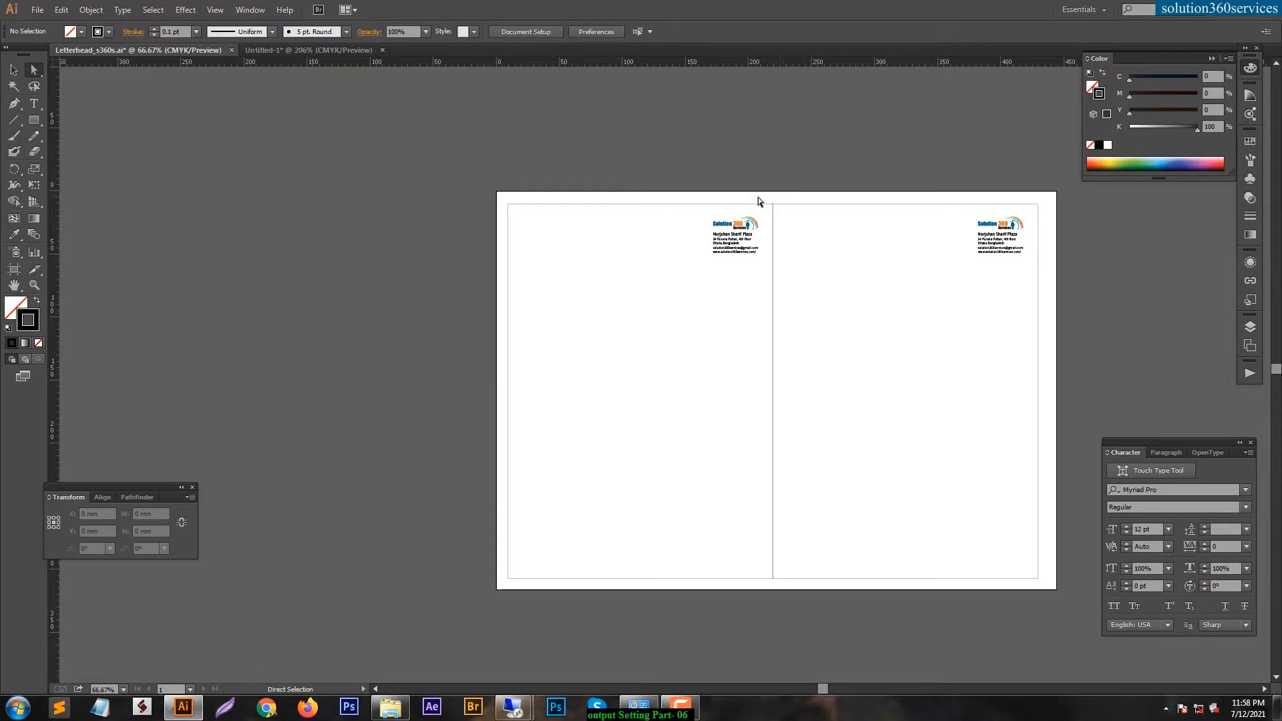
Step: Examine the corner and edge anchor points of both letterhead borders against the artboard margins
left_click_drag(457, 169, 1100, 307)
mouse_move(1058, 621)
left_mouse_down()
mouse_move(767, 546)
mouse_move(443, 505)
mouse_move(701, 571)
mouse_move(1067, 610)
left_mouse_up()
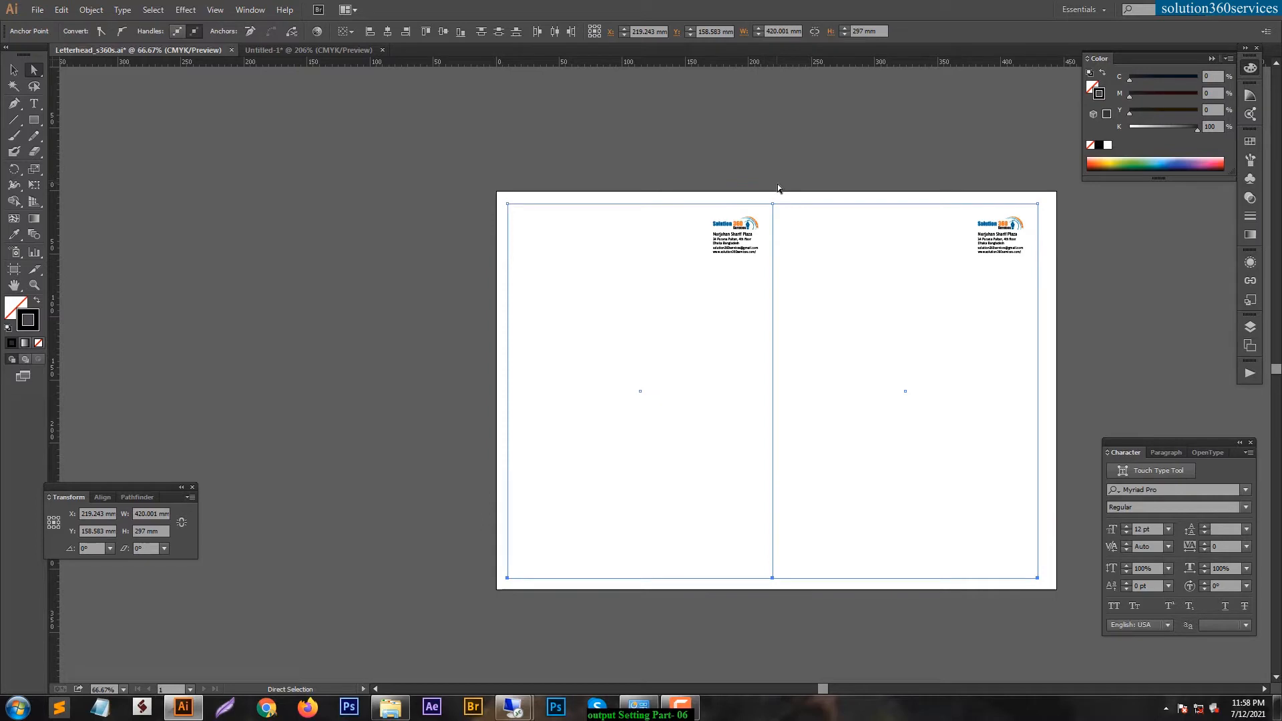
left_click(789, 558)
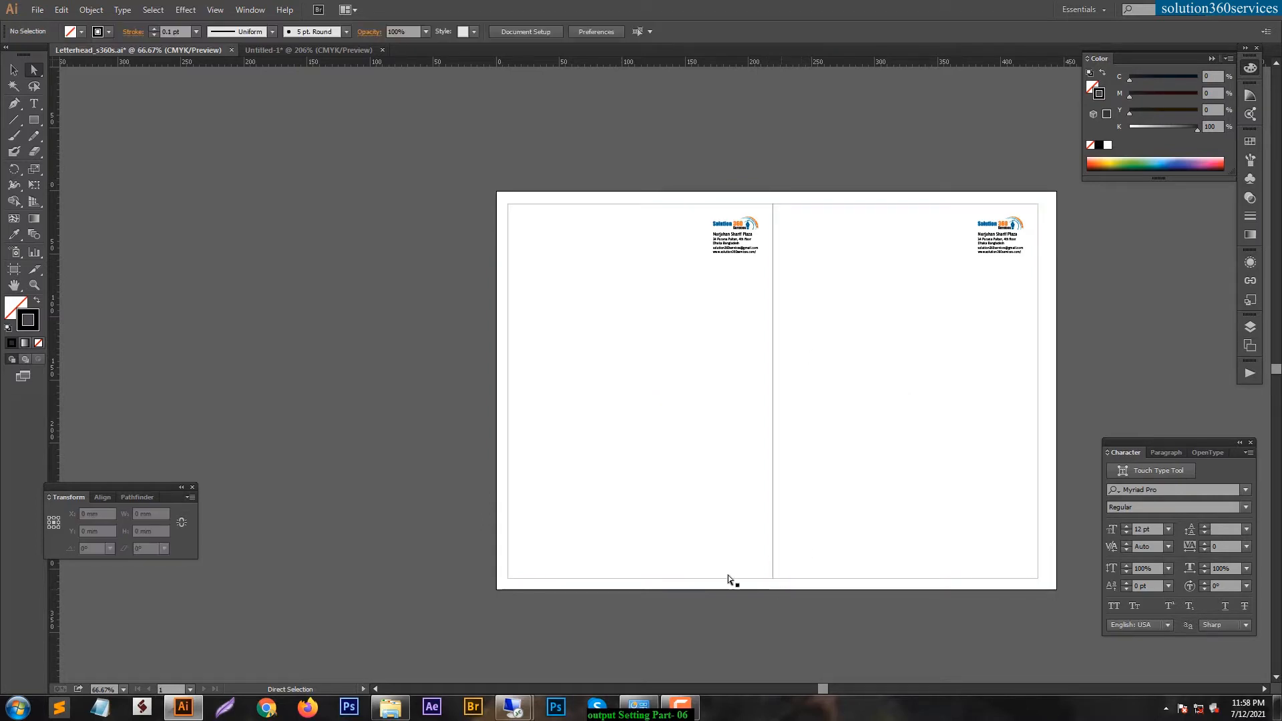
left_click_drag(453, 160, 540, 237)
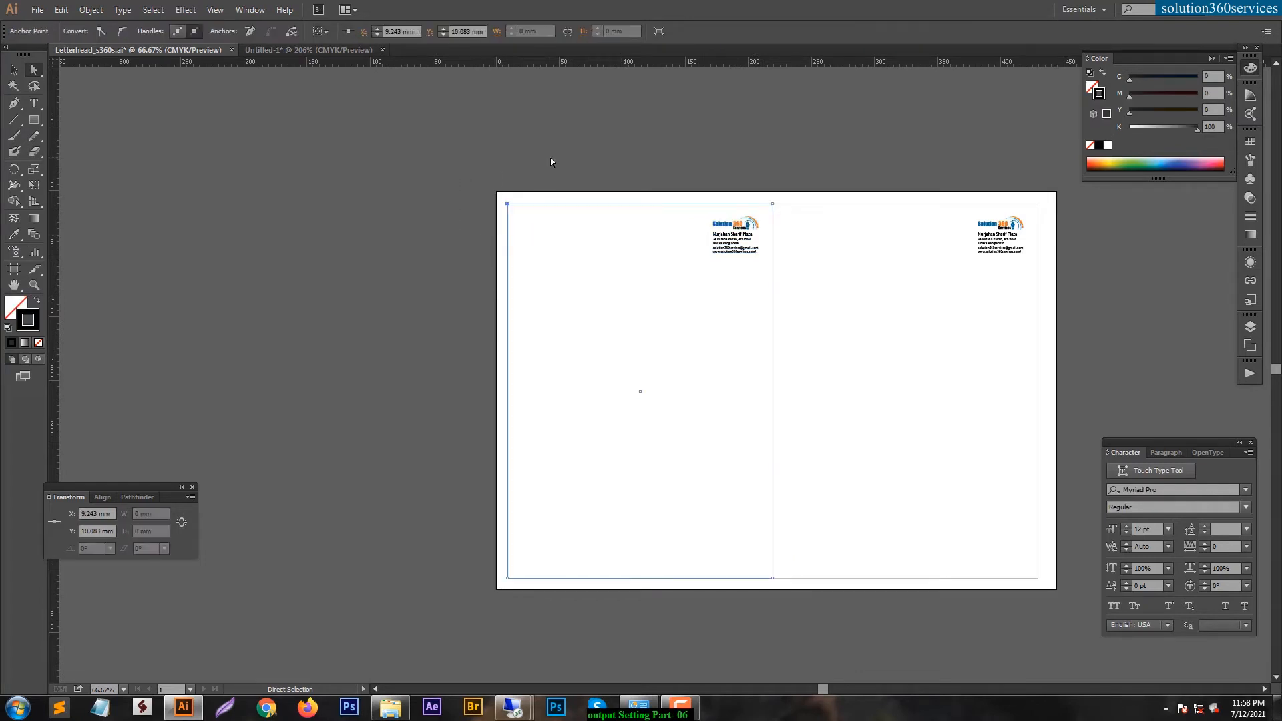
left_click(550, 158)
left_click_drag(441, 176, 1119, 295)
left_click(1120, 254)
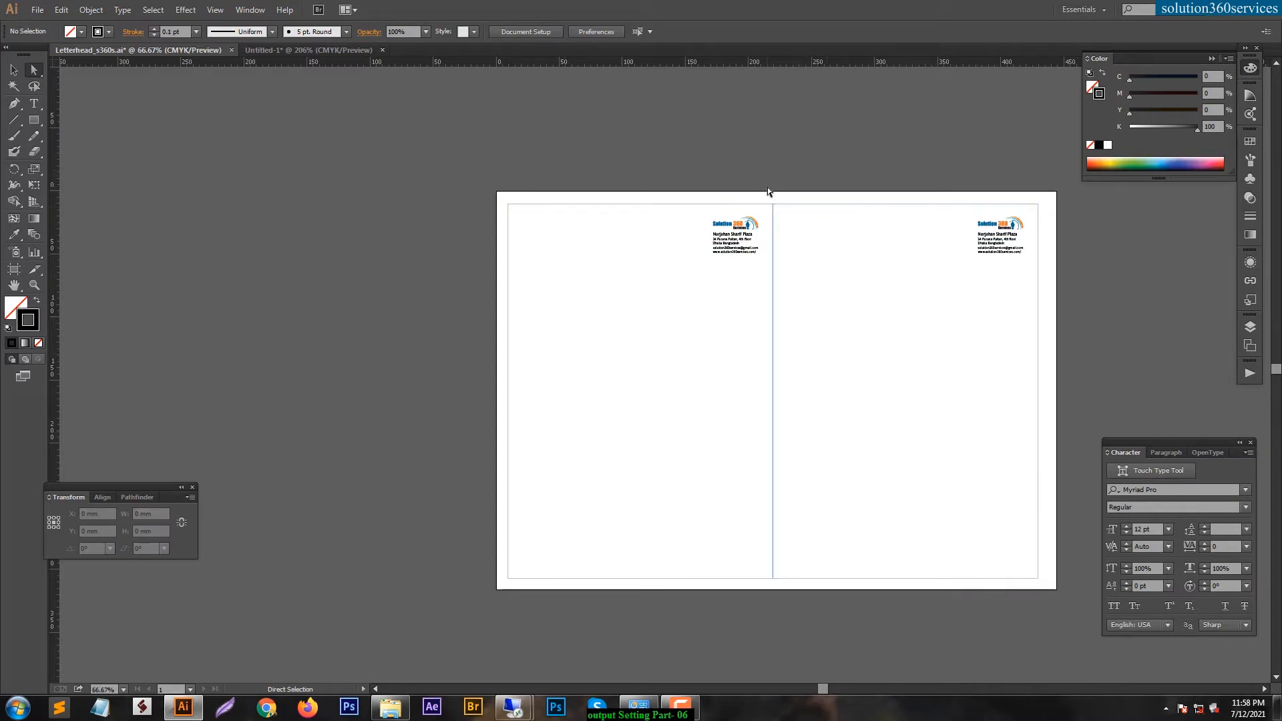
Step: Copy the arrowed G|P gripper mark from the Untitled-1 document and paste it into the Letterhead_s360s document
left_click(284, 50)
key("v")
key("ctrl+a")
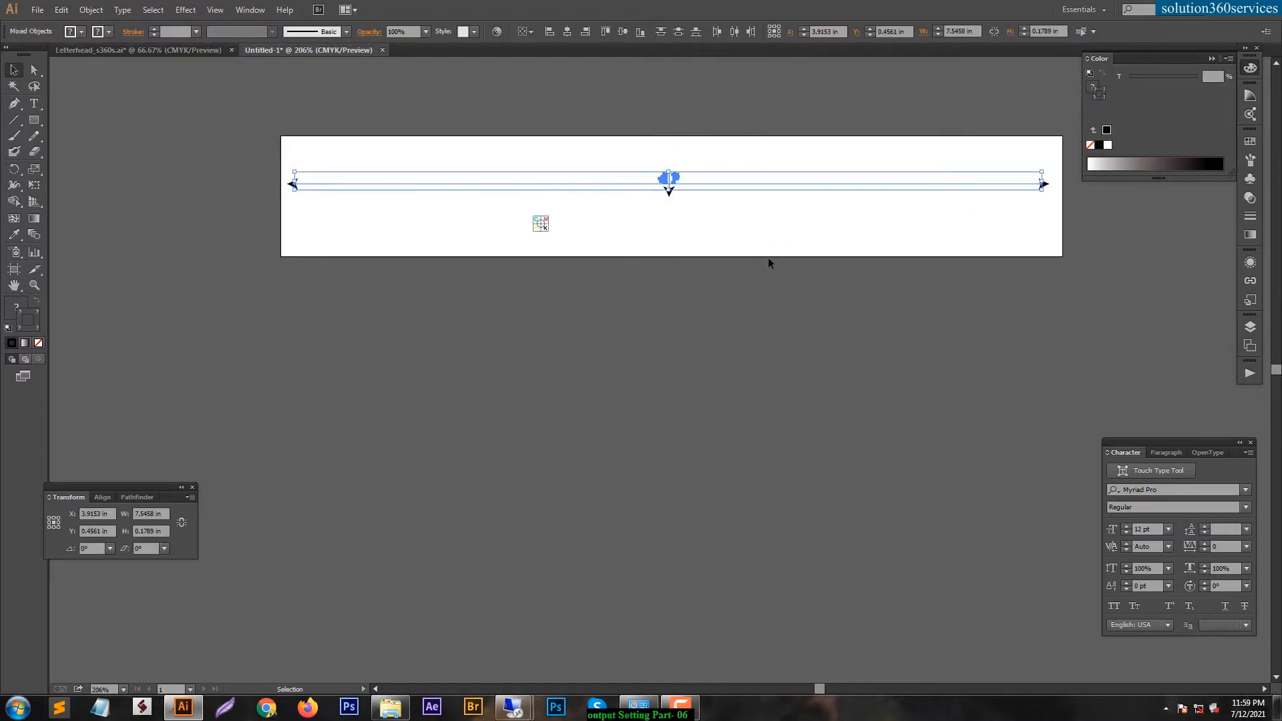
left_click_drag(633, 133, 730, 252)
left_click(182, 50)
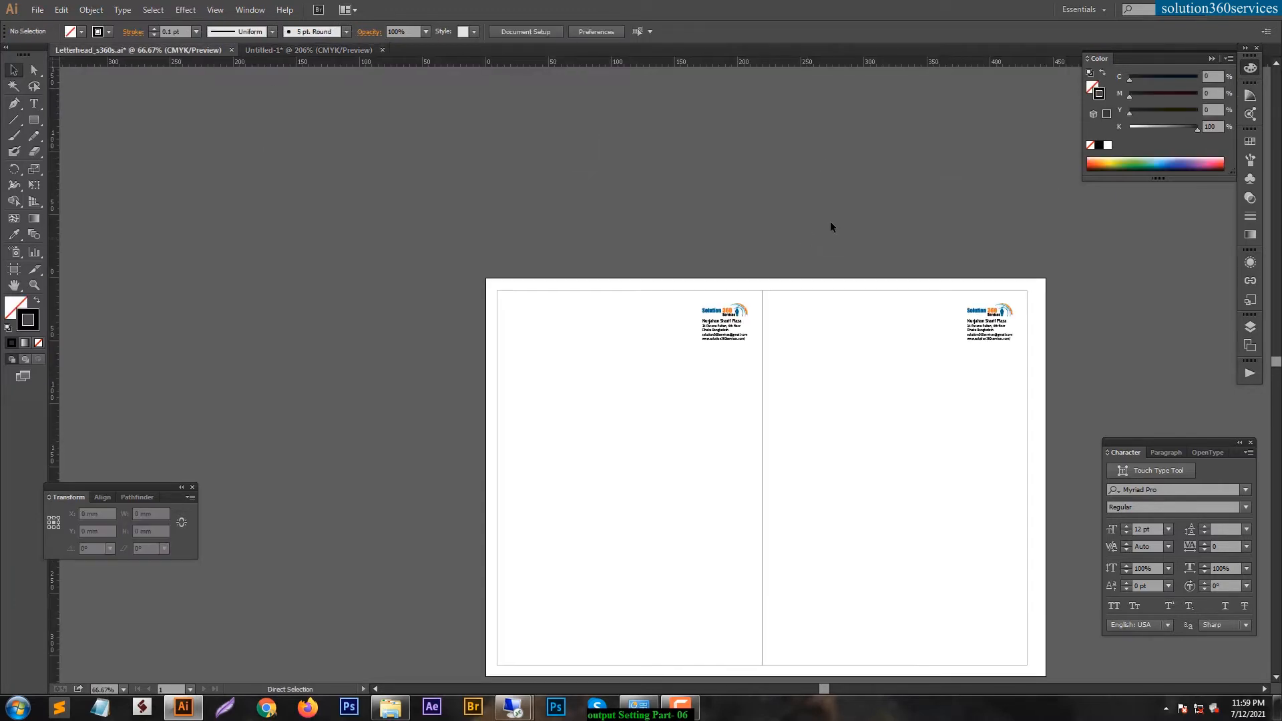
key("ctrl+v")
Step: Rotate the pasted gripper mark 180° and place it in the top margin, centred on the dividing line between the letterheads
key("r")
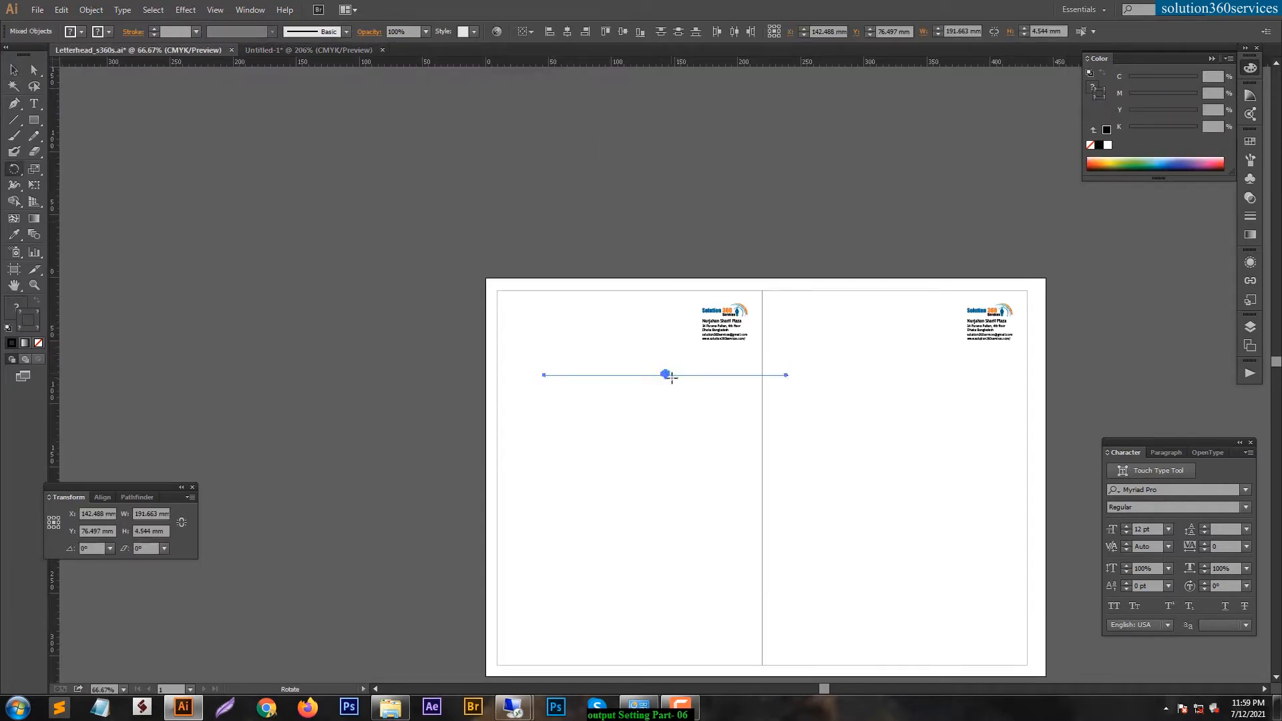
left_click_drag(749, 398, 498, 383)
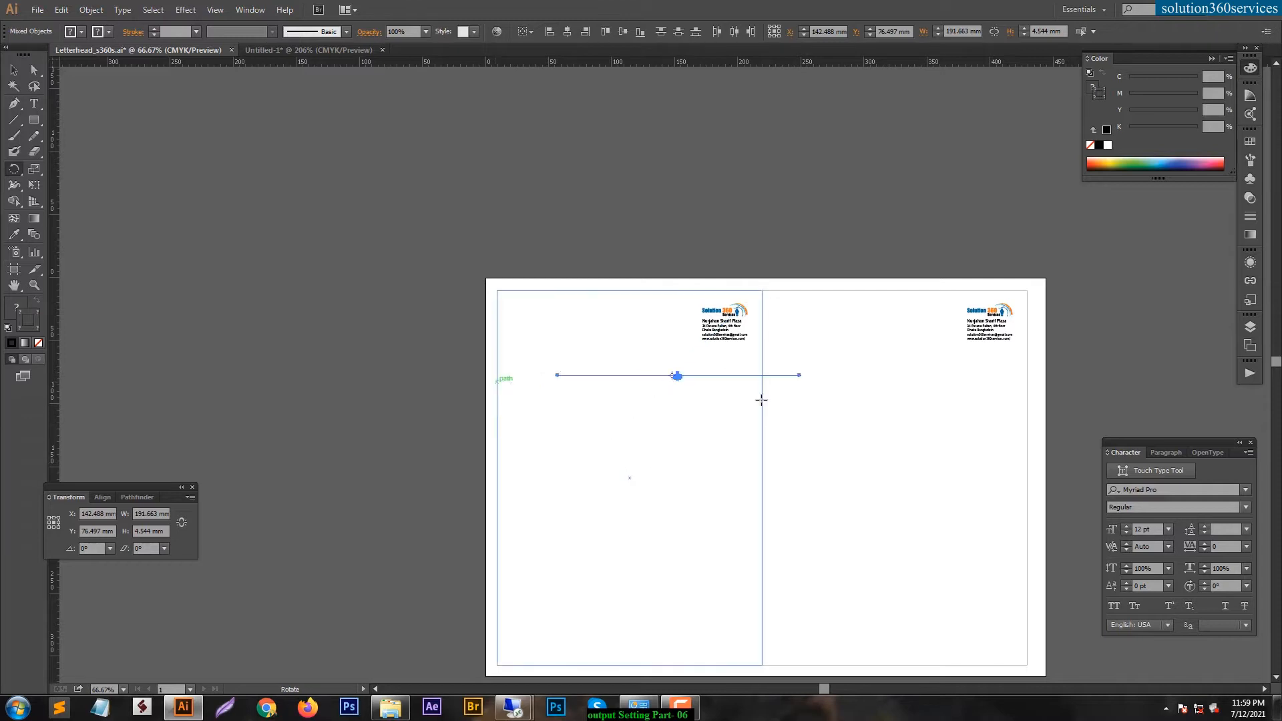
key("a")
left_click_drag(678, 375, 769, 286)
key("ctrl+space")
left_click_drag(832, 349, 764, 282)
left_click_drag(528, 168, 508, 251)
left_click_drag(531, 205, 550, 166)
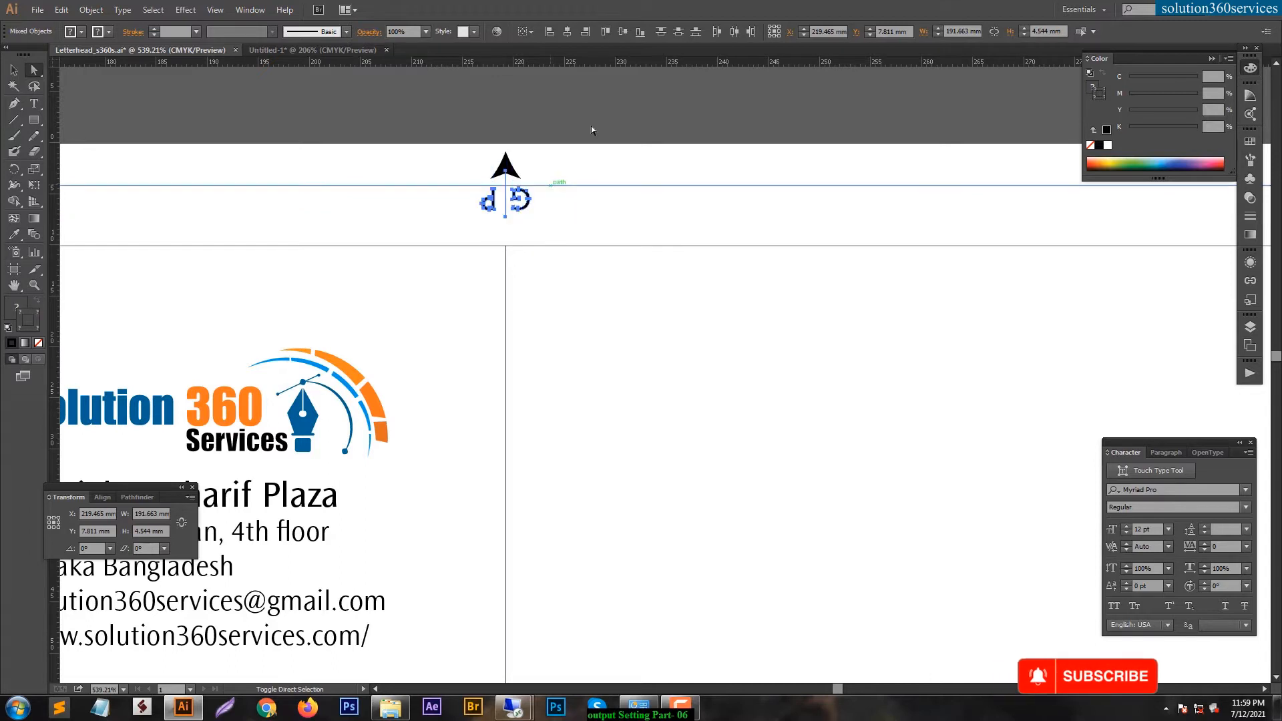
Step: Shift the gripper mark slightly down so it sits in the top margin just above the letterhead borders
left_click(592, 122)
key("v")
left_click_drag(456, 137, 506, 233)
key("a")
left_click(569, 123)
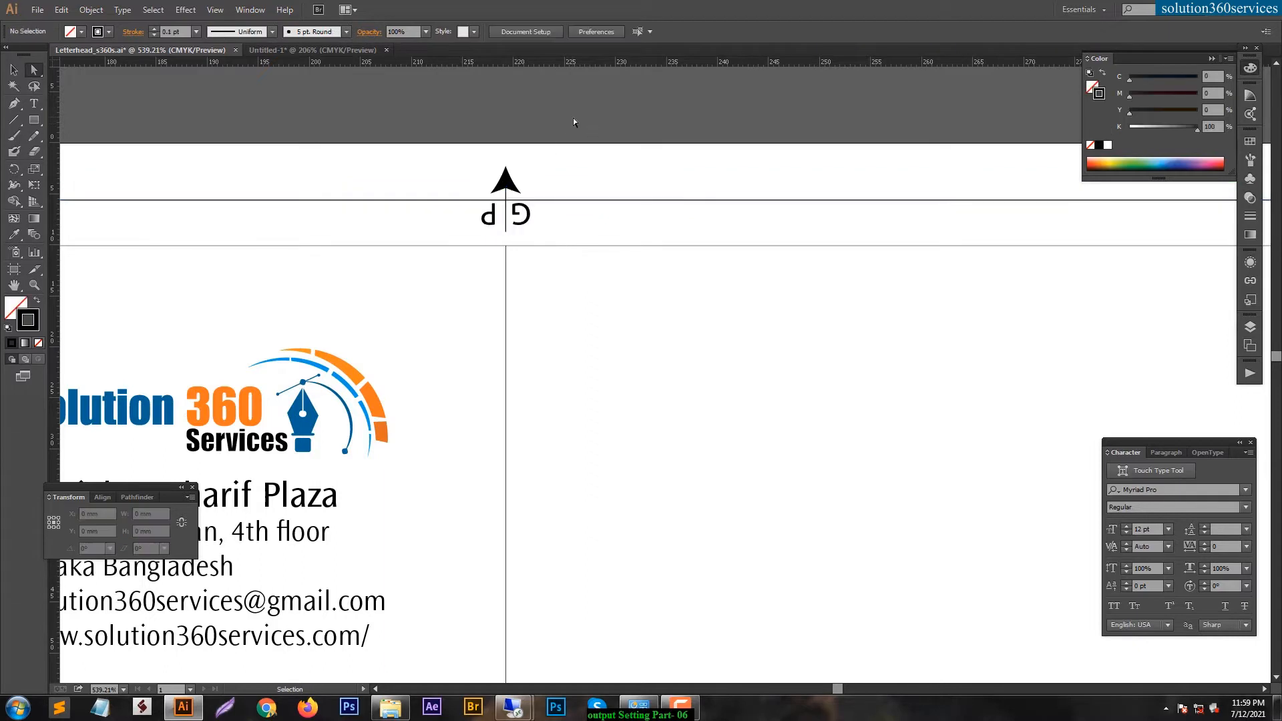
Step: Extend both arrowed ends of the gripper line outward, close to the outer edges of the two letterheads
key("ctrl+0")
key("space")
left_click_drag(637, 204, 631, 233)
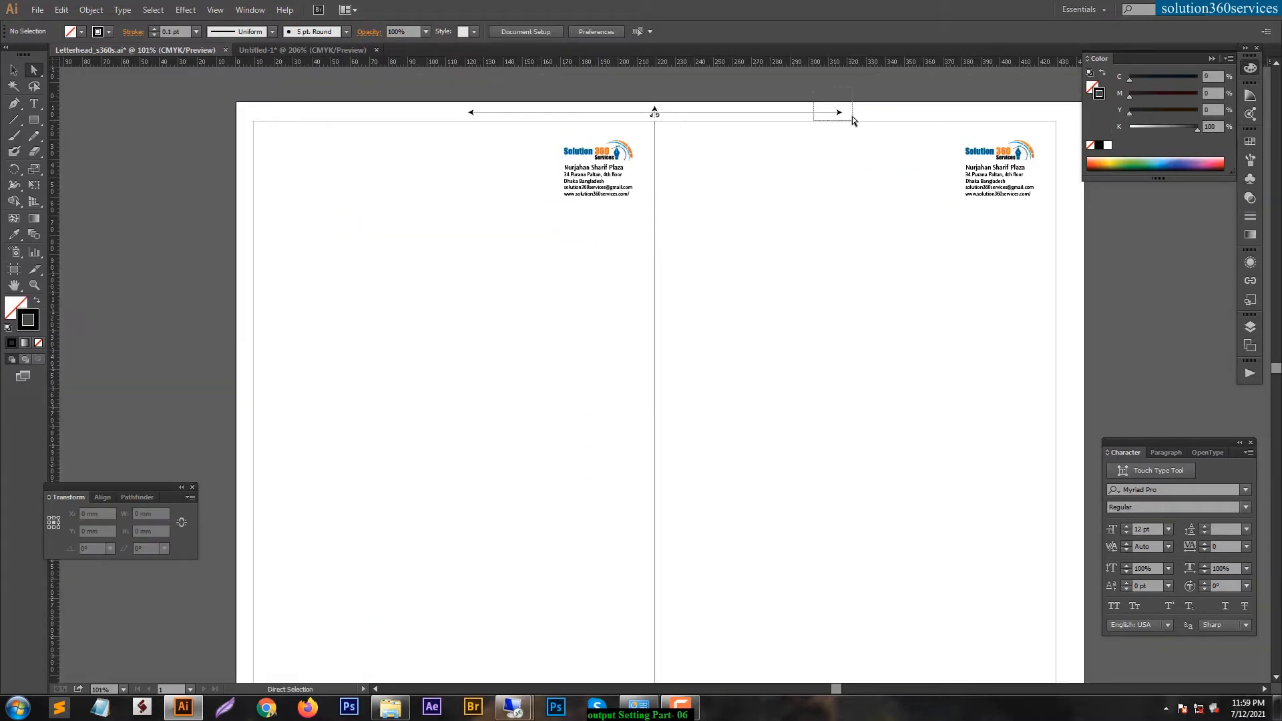
left_click_drag(852, 119, 1001, 127)
left_click_drag(488, 115, 474, 113)
left_click_drag(470, 112, 299, 119)
left_click(362, 88)
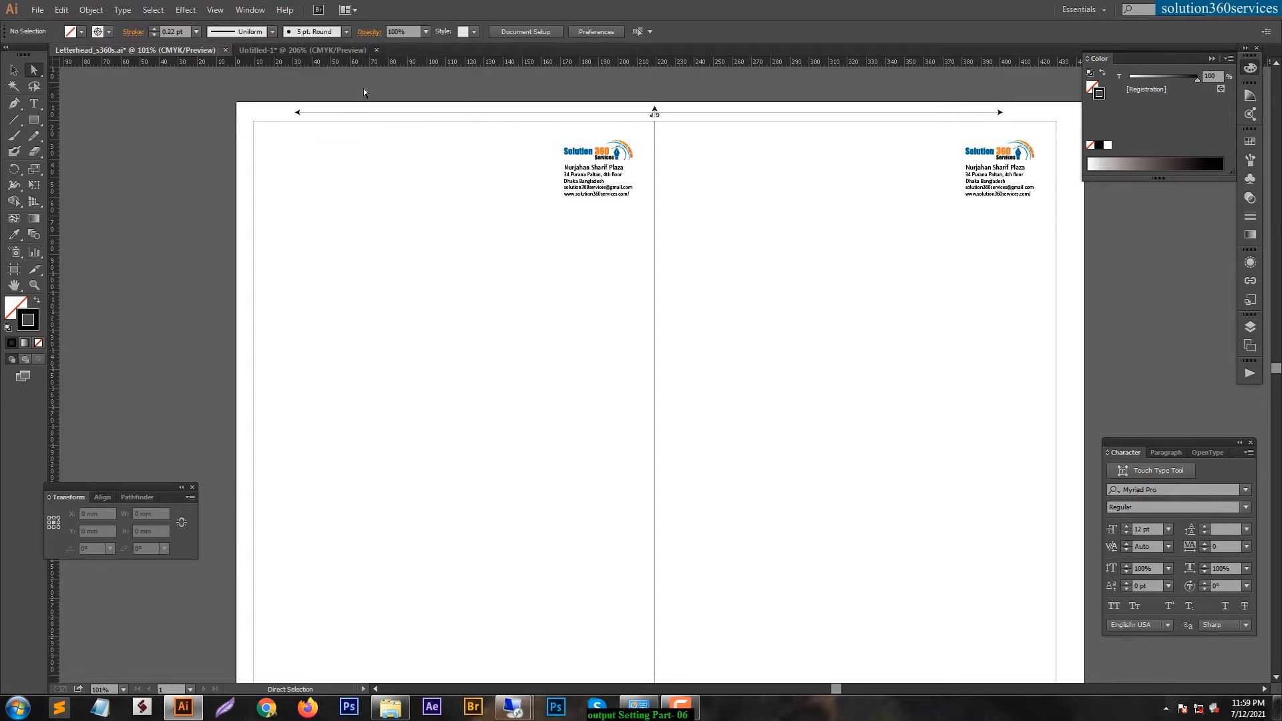
Step: Copy the CMYK registration mark from Untitled-1 into the letterhead document and snap it against the left border near the top
left_click(335, 49)
key("a")
left_click(178, 48)
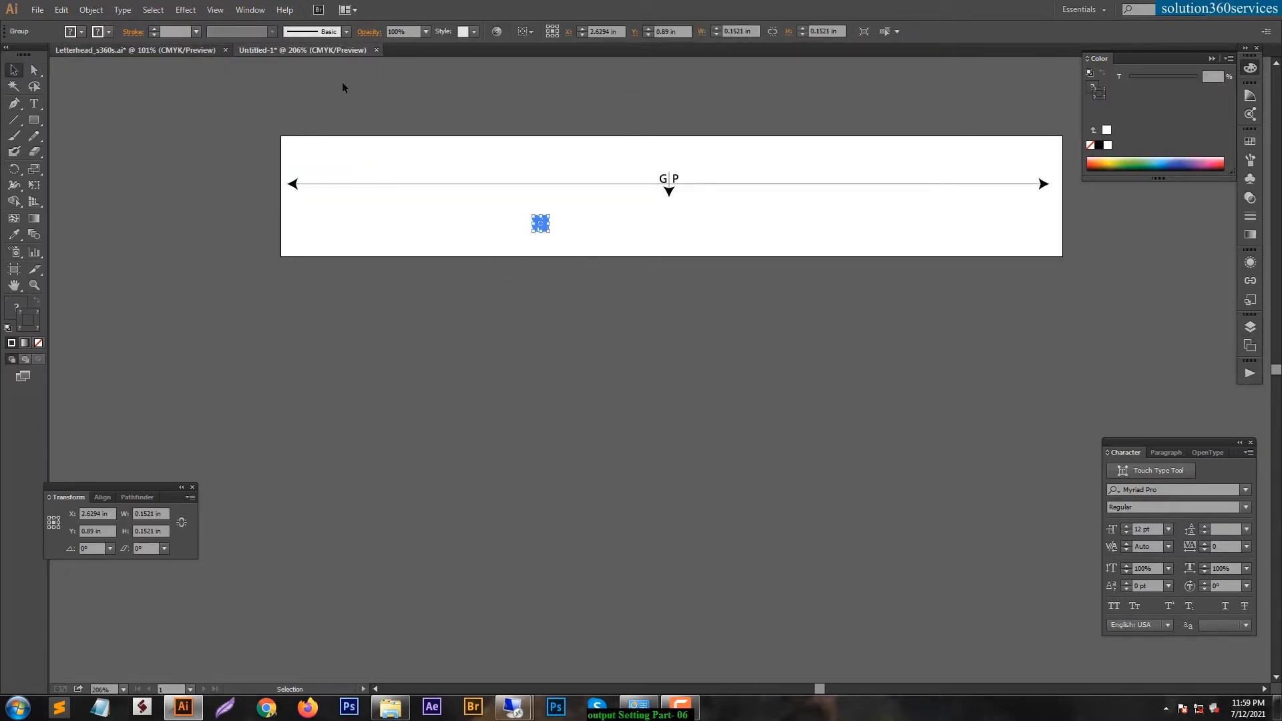
key("ctrl+v")
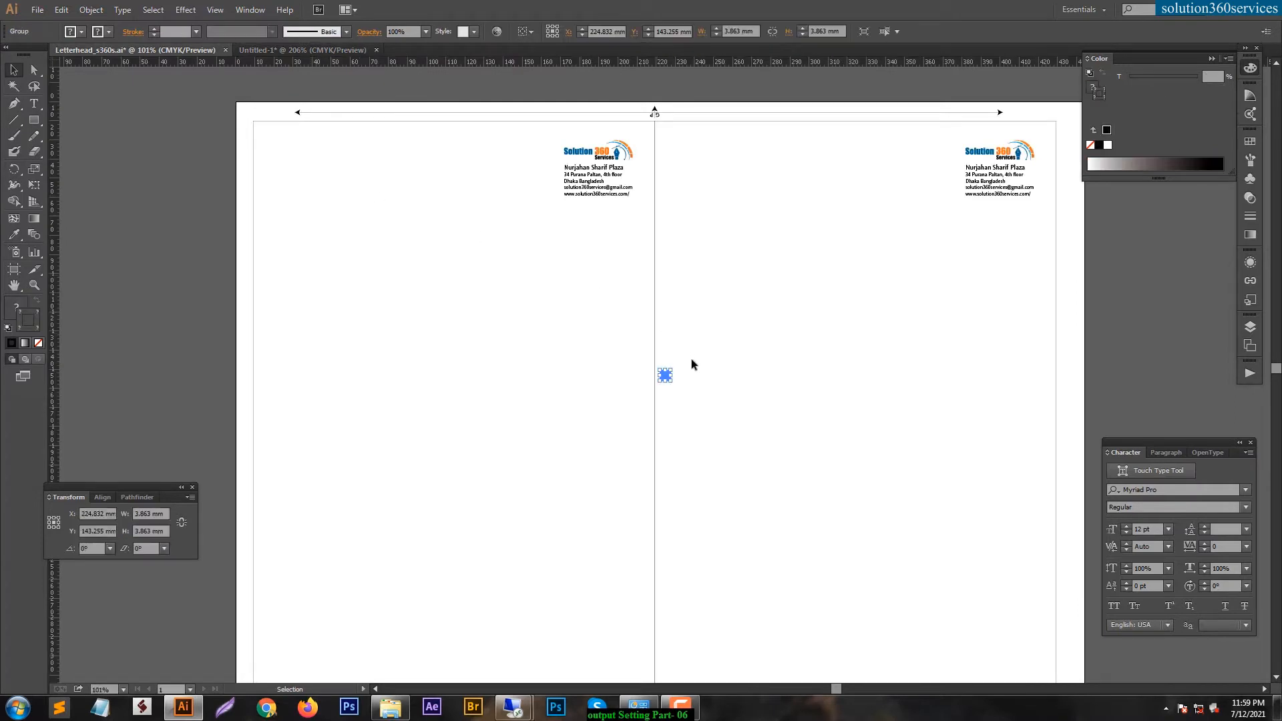
left_click_drag(670, 383, 252, 152)
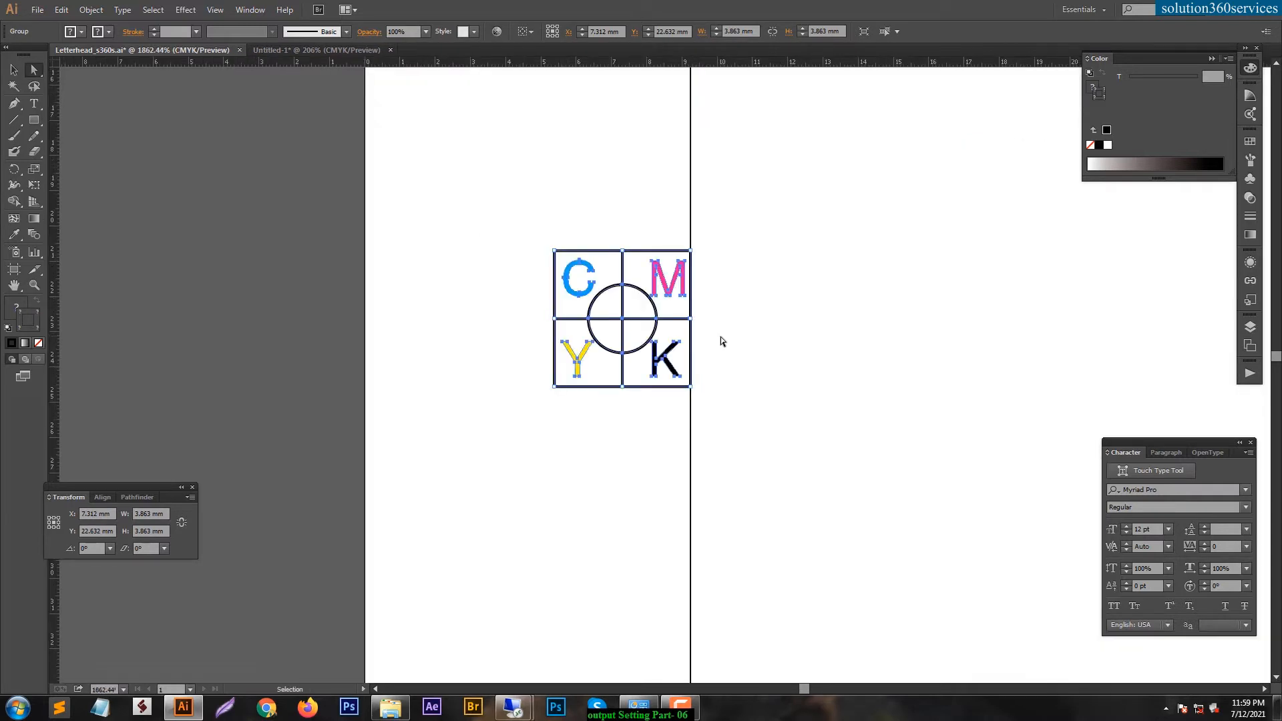
Step: Set the keyboard increment to 2 mm and nudge the registration mark 2 mm left, away from the border
key("ctrl+k")
type("2 mm")
key("Return")
key("Left")
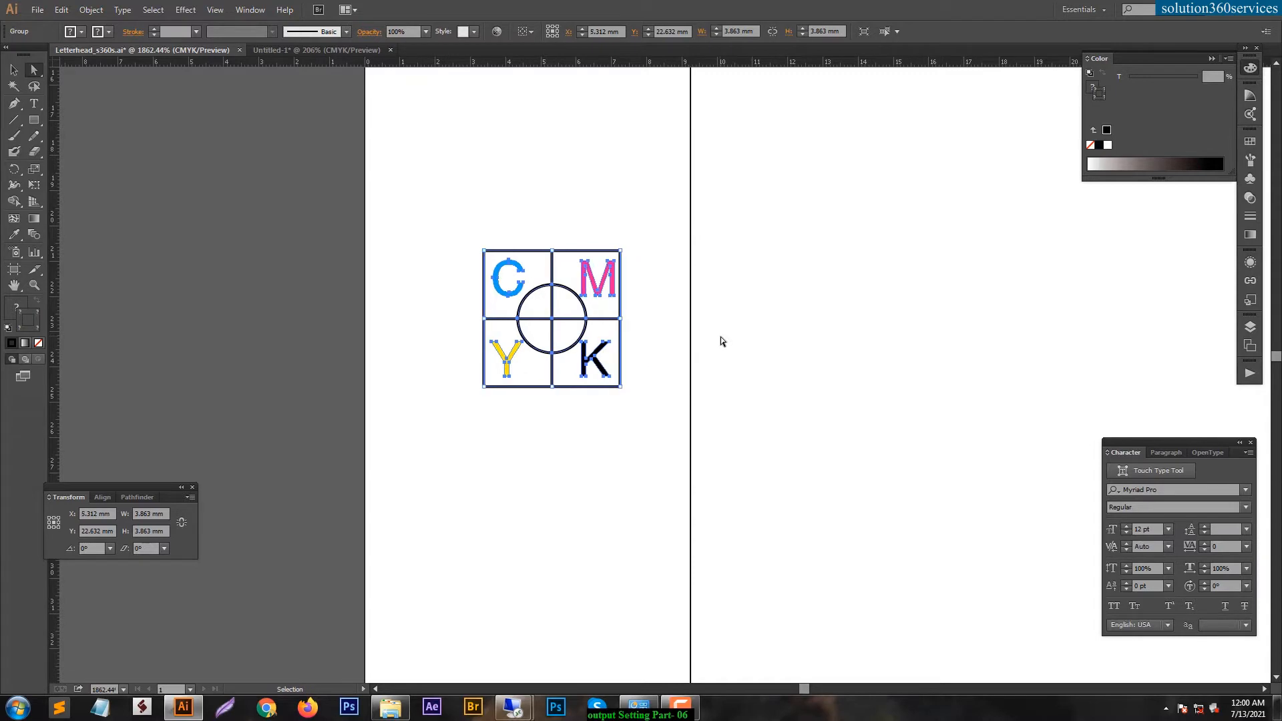
key("ctrl+0")
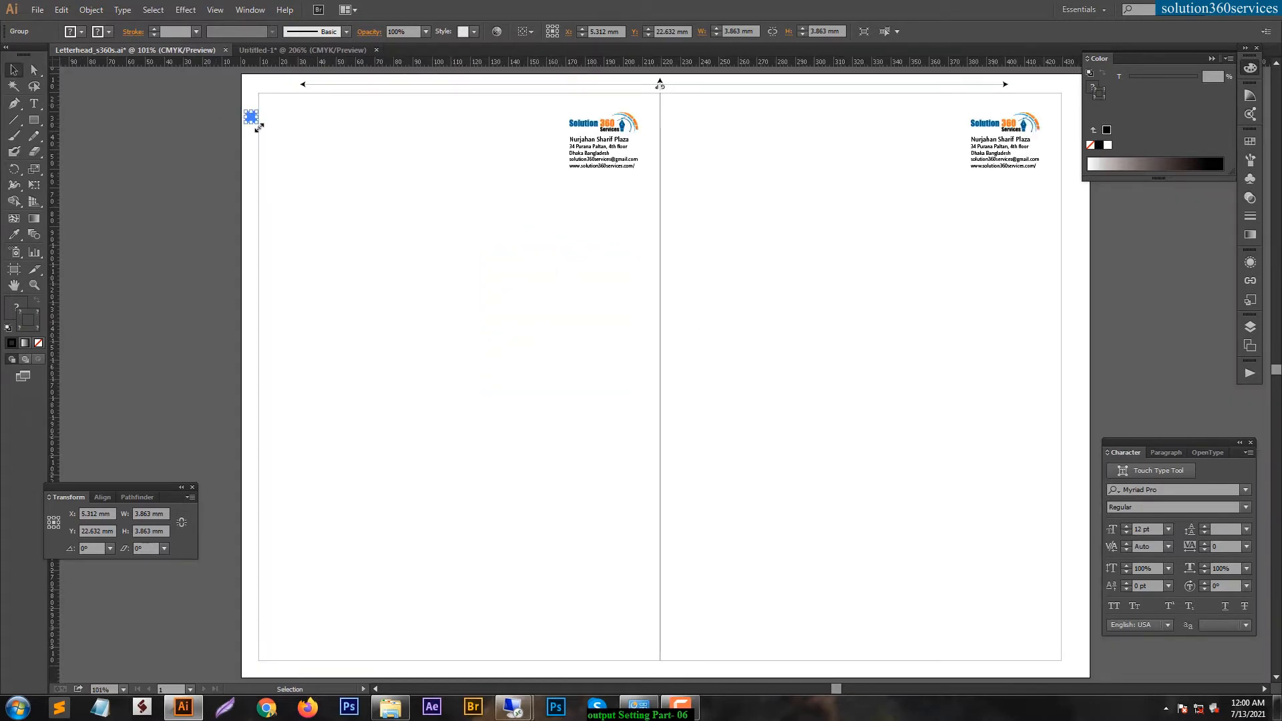
Step: Duplicate the registration mark to the bottom of the left margin and copy both marks to the right margin
left_click_drag(256, 117, 343, 641)
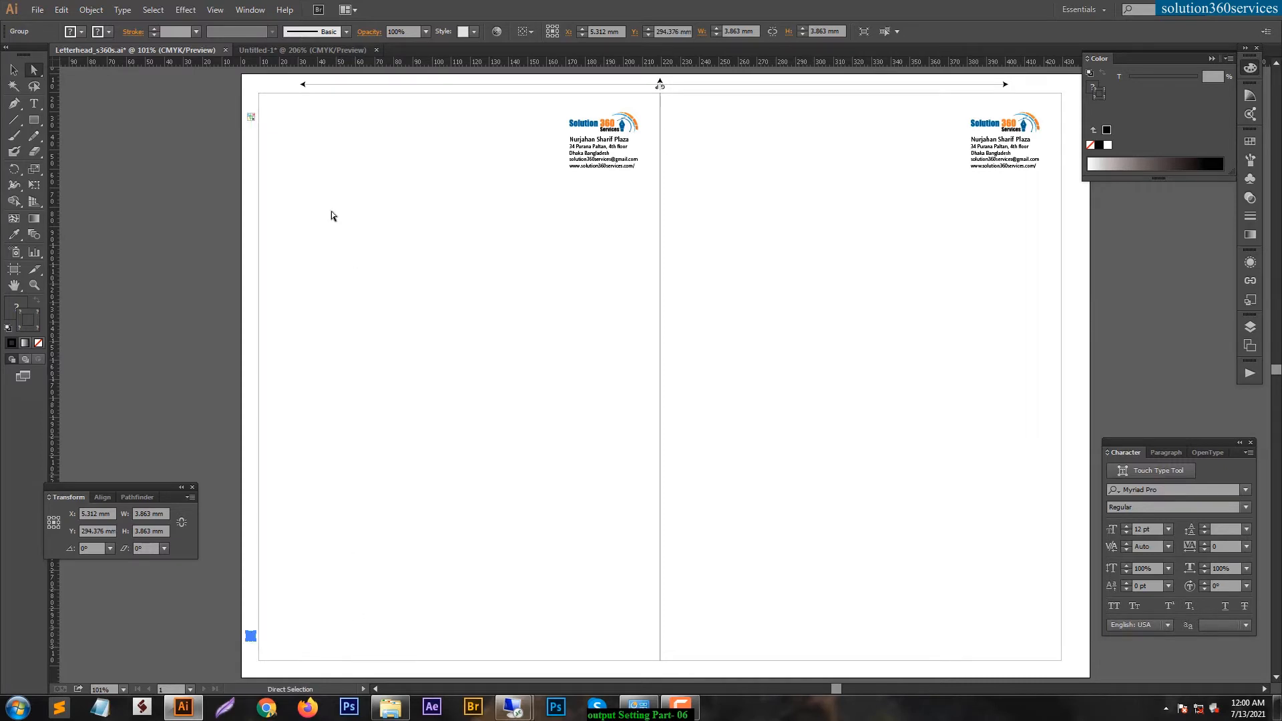
left_click(251, 118, "shift")
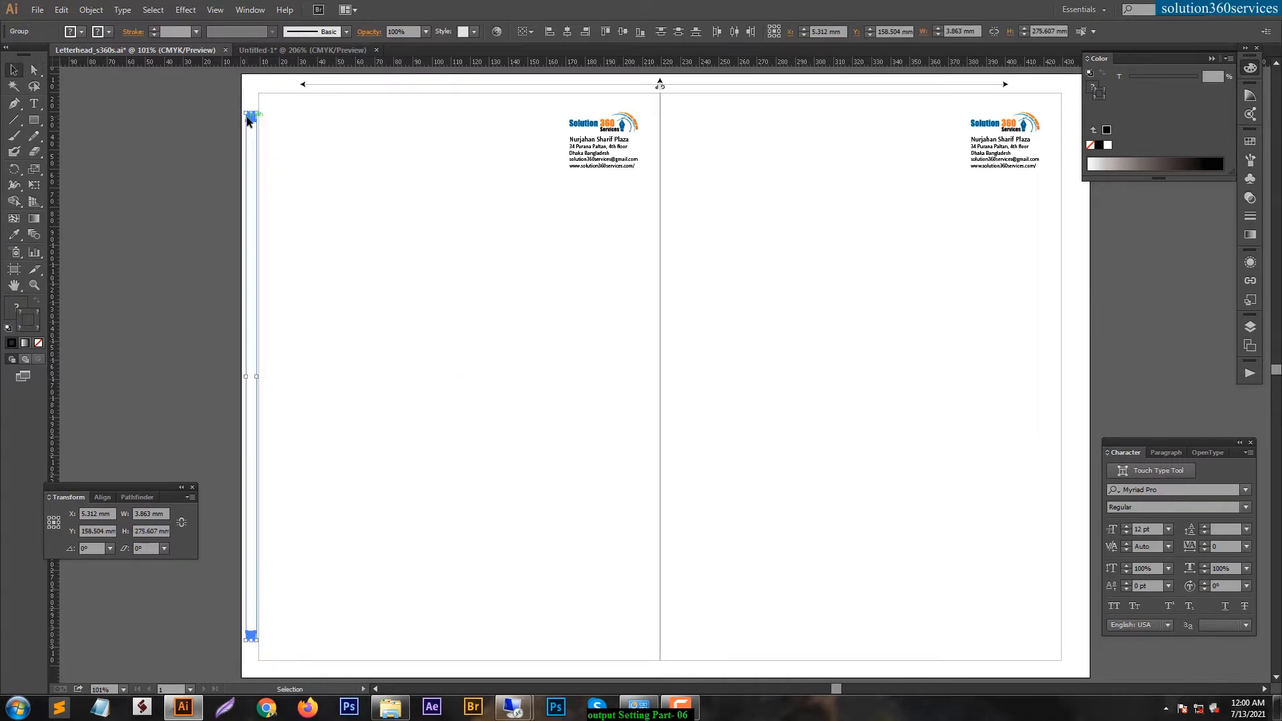
left_click_drag(248, 120, 1067, 238)
Step: Snap the right-hand pair of registration marks to the letterhead's right border and nudge them 2 mm right
left_click_drag(984, 294, 827, 365)
left_click_drag(933, 162, 873, 218)
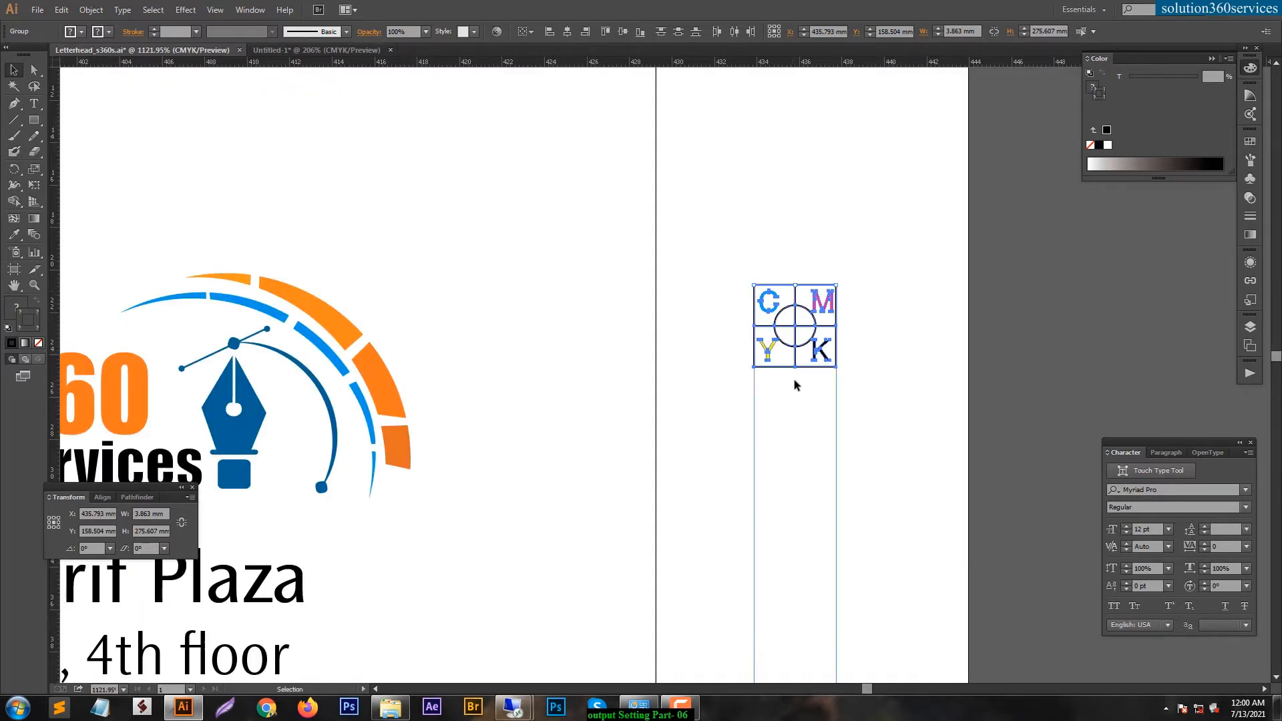
left_click_drag(754, 369, 655, 369)
key("Right")
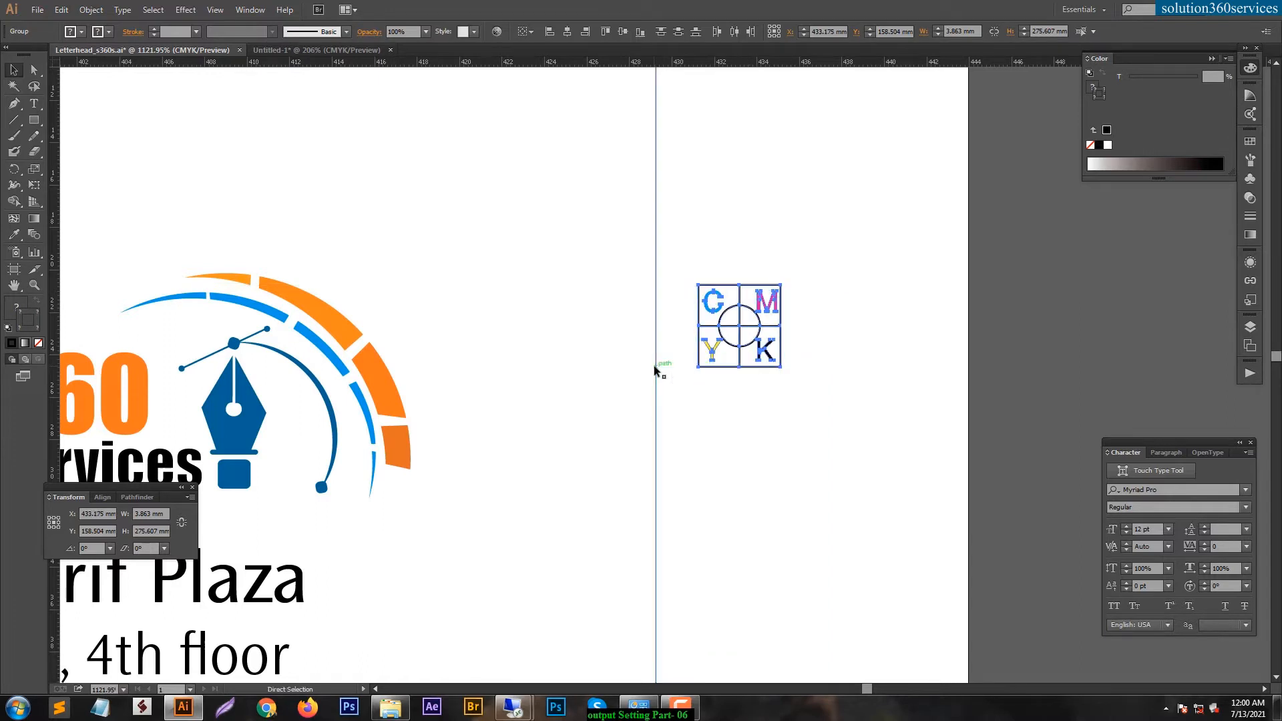
key("ctrl+0")
key("ctrl+1")
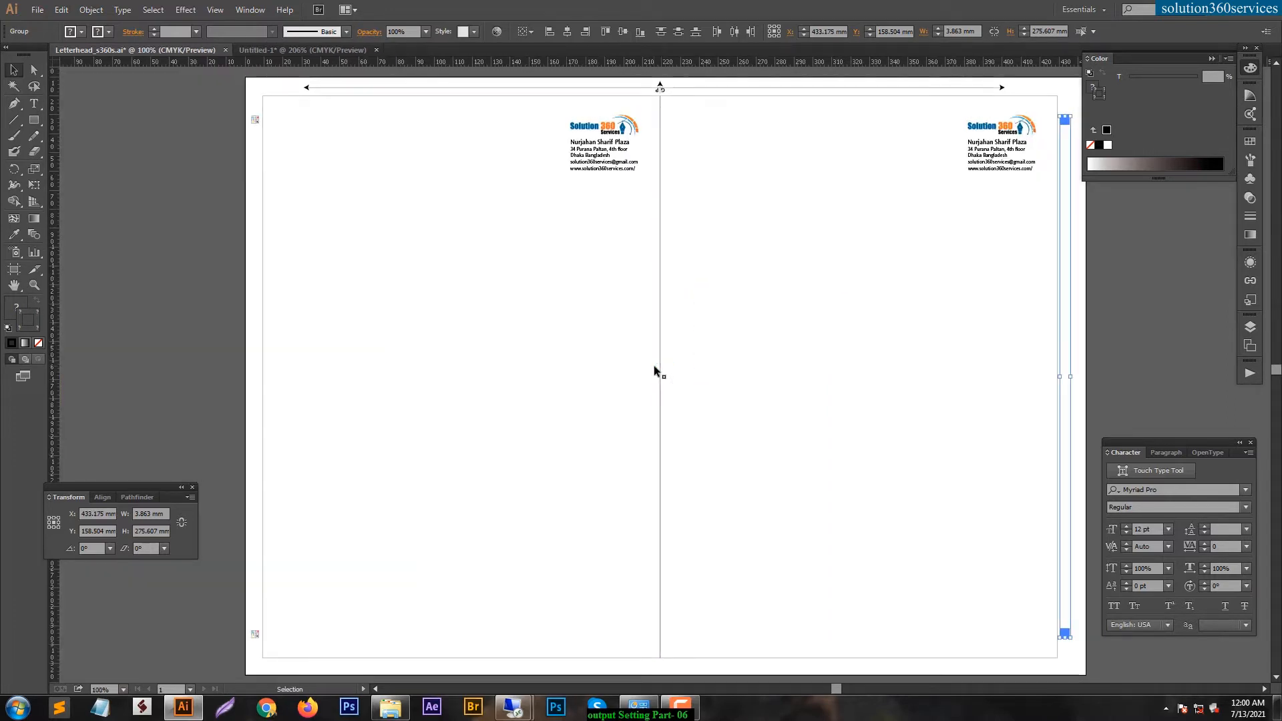
Step: Review the whole sheet by selecting all objects, and examine the letterhead border's stroke colour and paths
left_click(1136, 329)
key("space")
left_click_drag(1123, 333, 1103, 326)
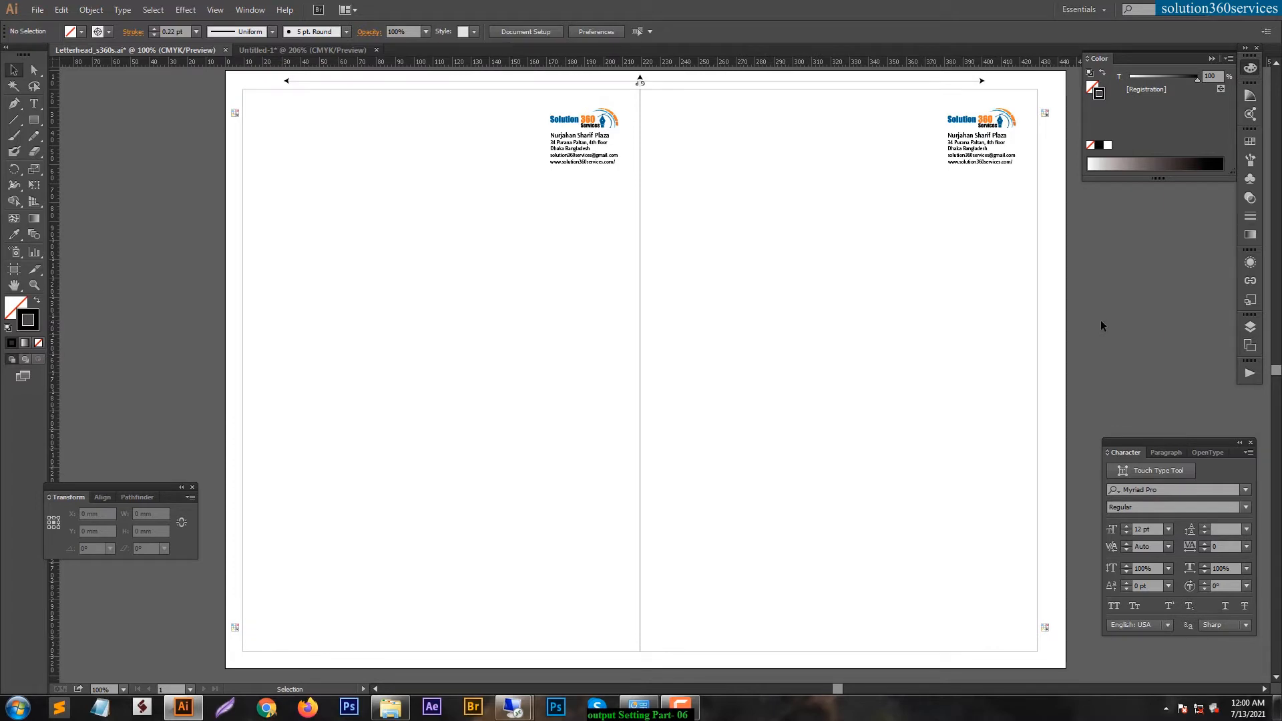
key("ctrl+a")
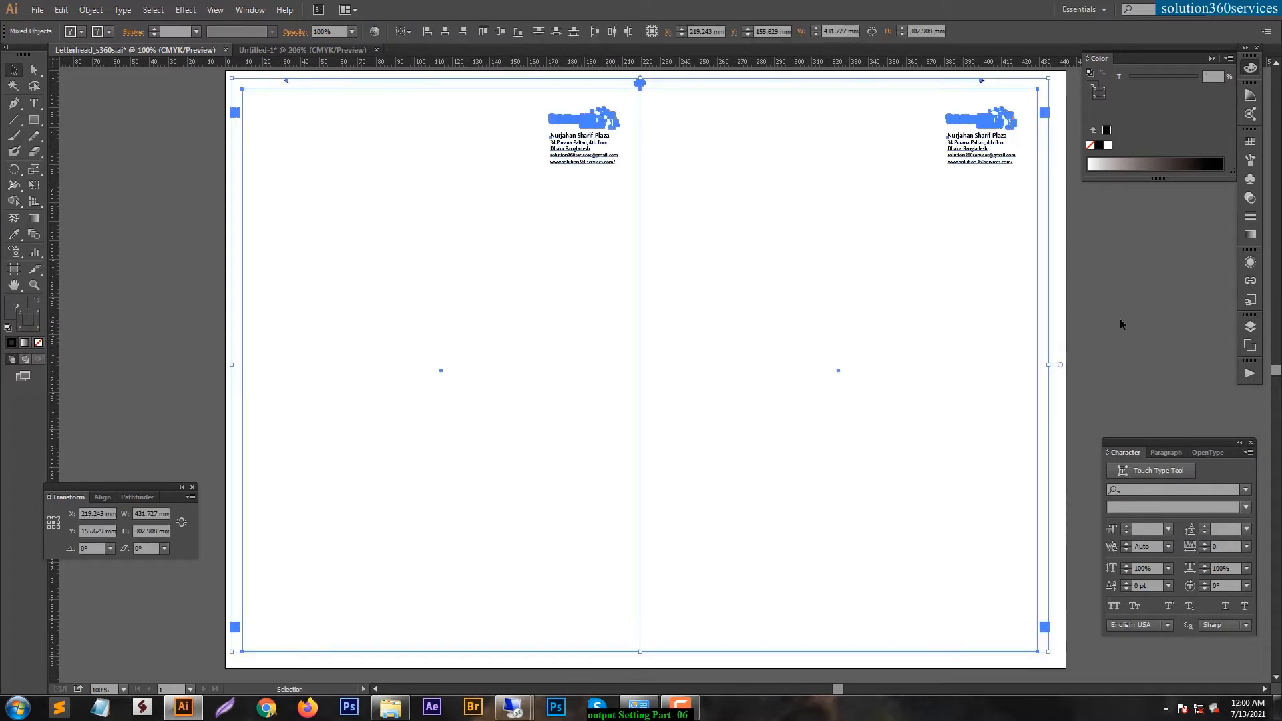
left_click(1107, 287)
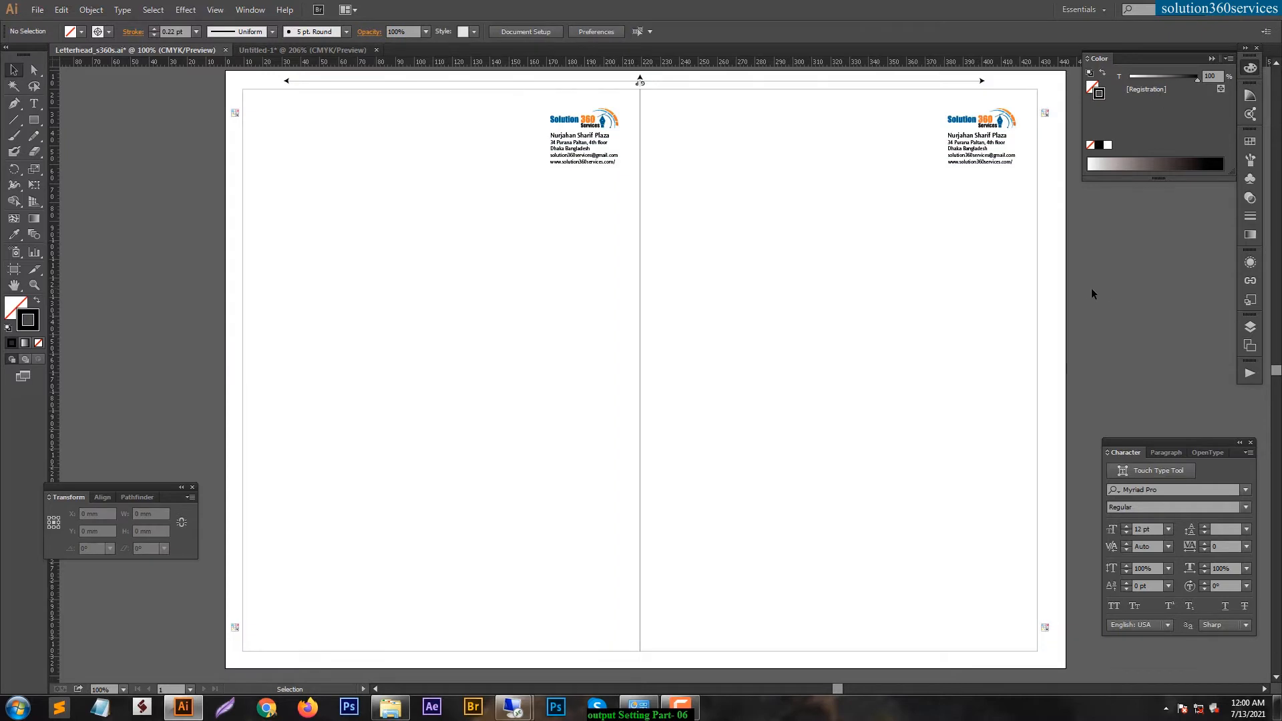
key("a")
left_click_drag(780, 368, 781, 370)
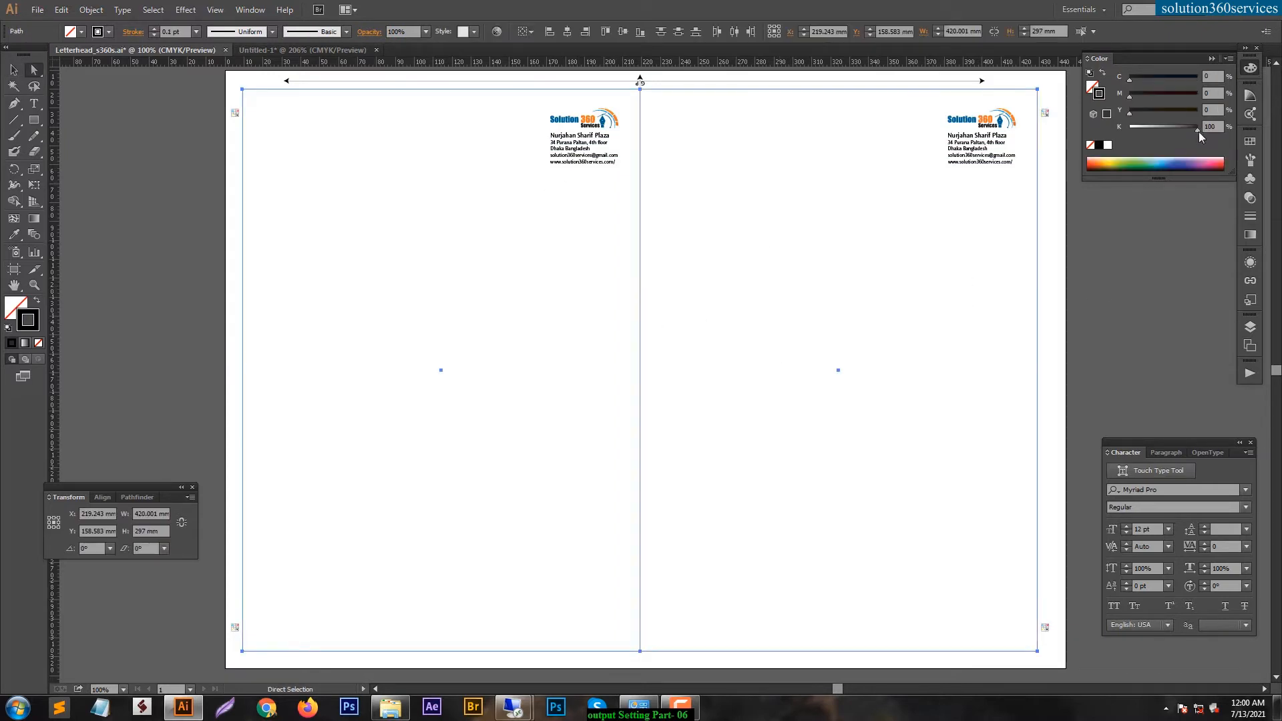
left_click_drag(754, 206, 626, 362)
left_click_drag(677, 185, 618, 331)
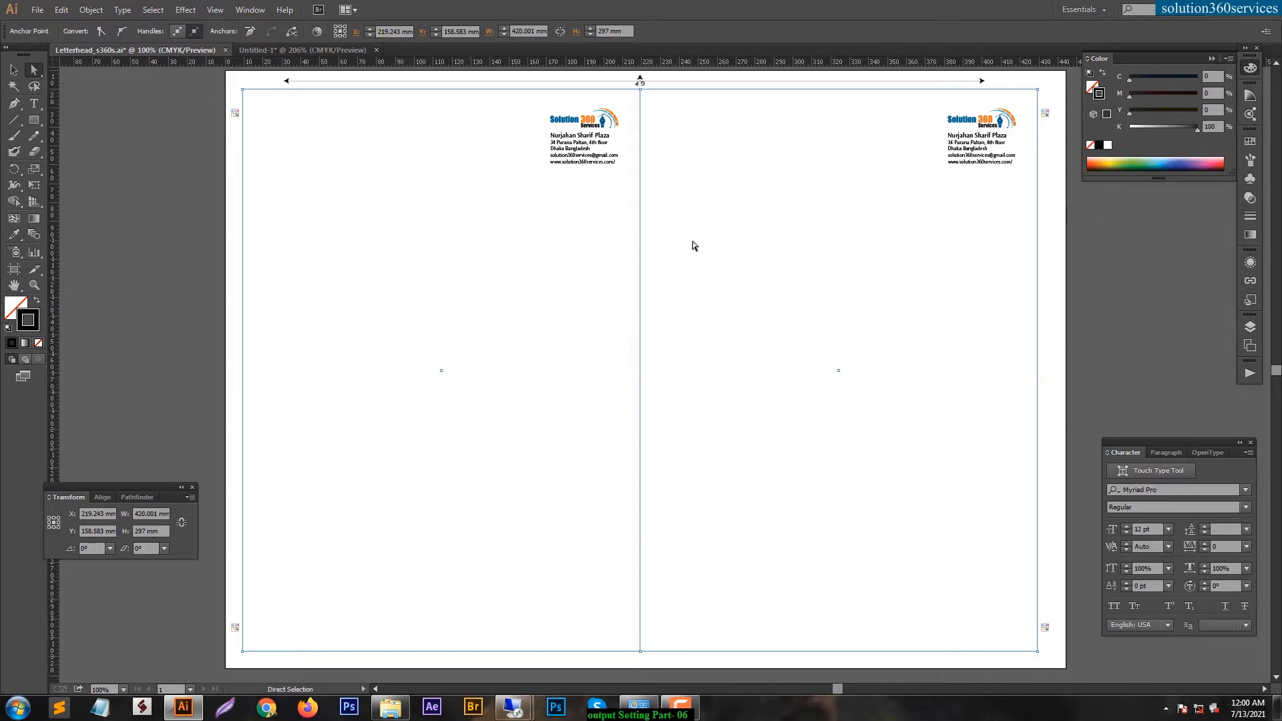
left_click_drag(694, 239, 597, 332)
left_click(295, 115)
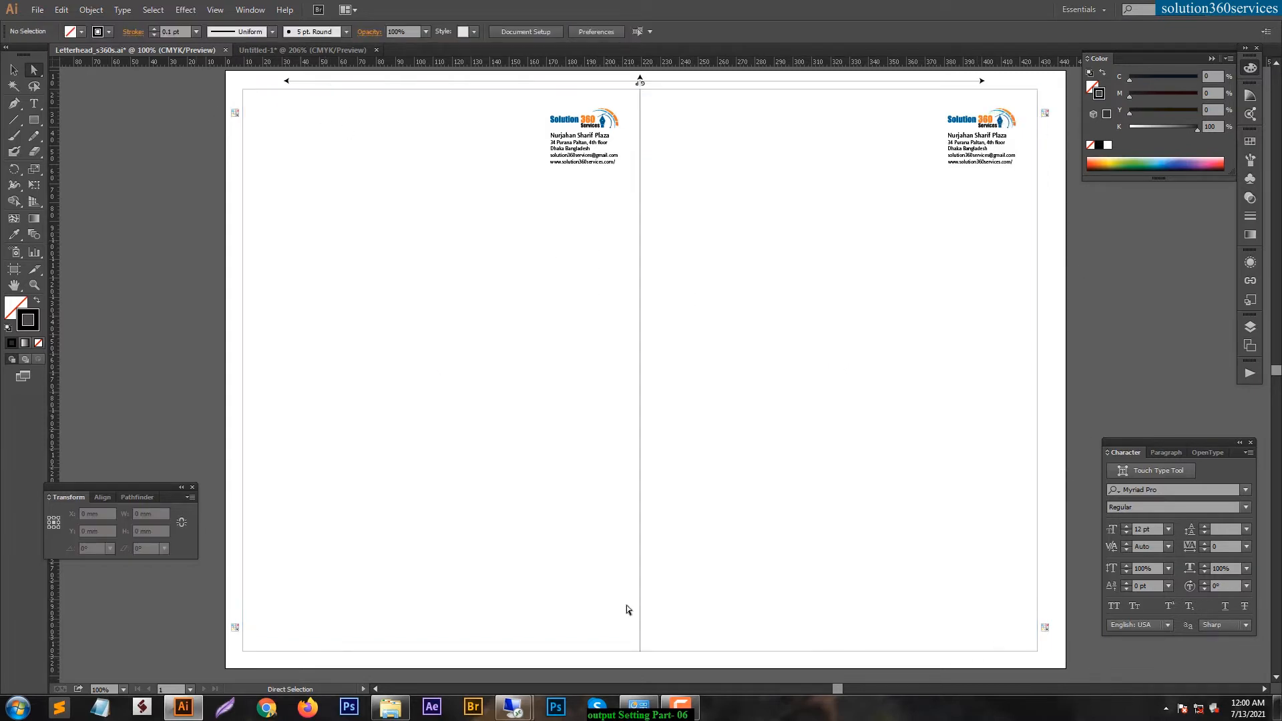
Step: Draw a vertical crop line about 2.29 mm long with the Pen tool, upward from the border's top-left corner
key("space")
left_click_drag(315, 103, 439, 275)
left_click_drag(344, 243, 550, 329)
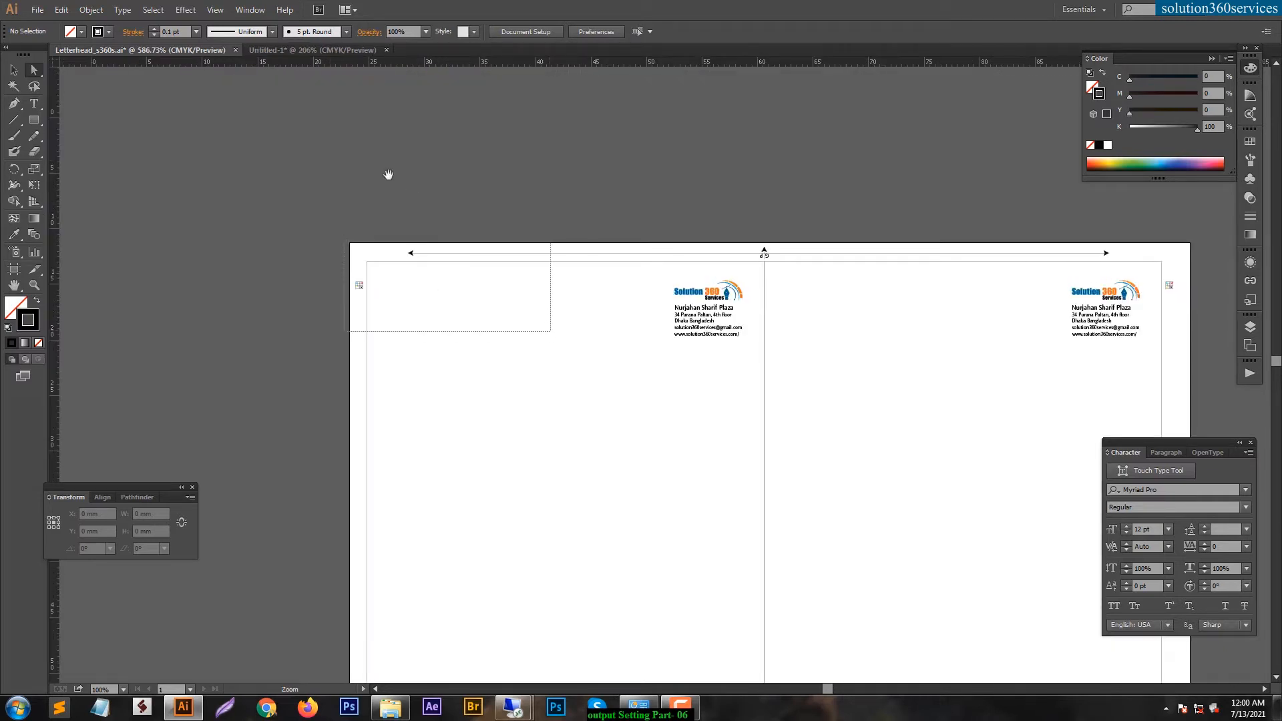
left_click(14, 103)
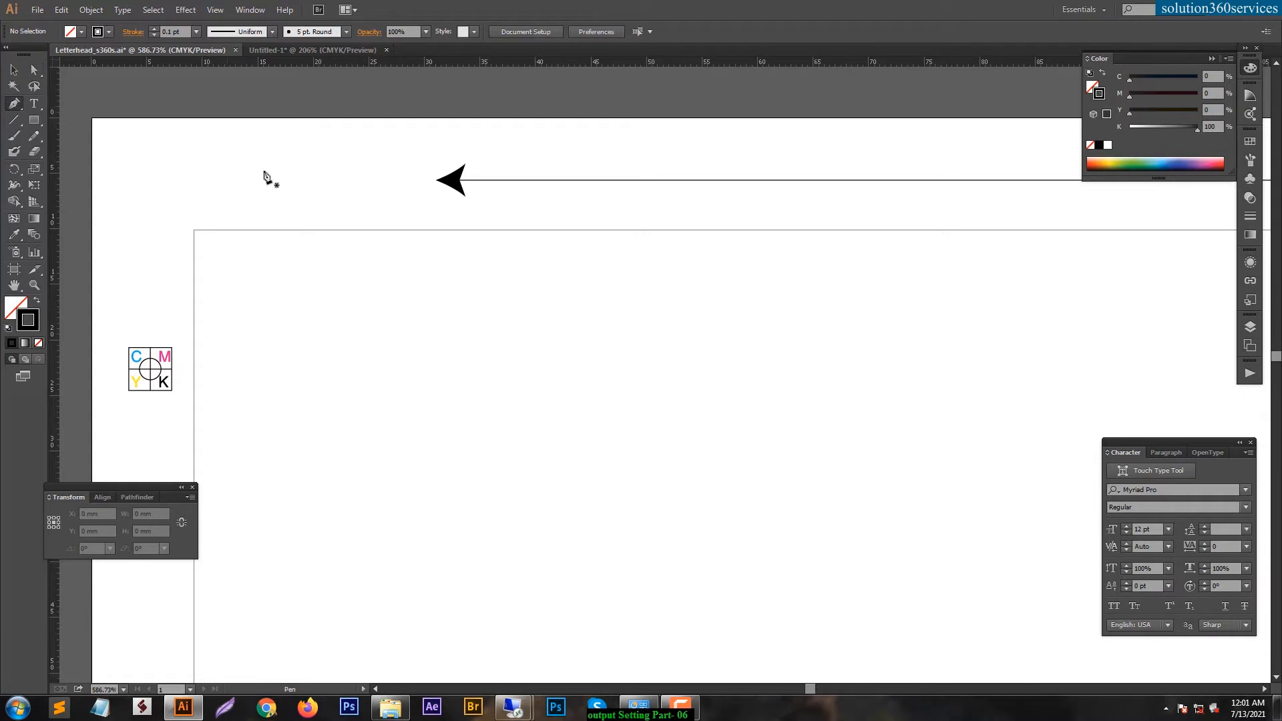
left_click_drag(265, 180, 624, 200)
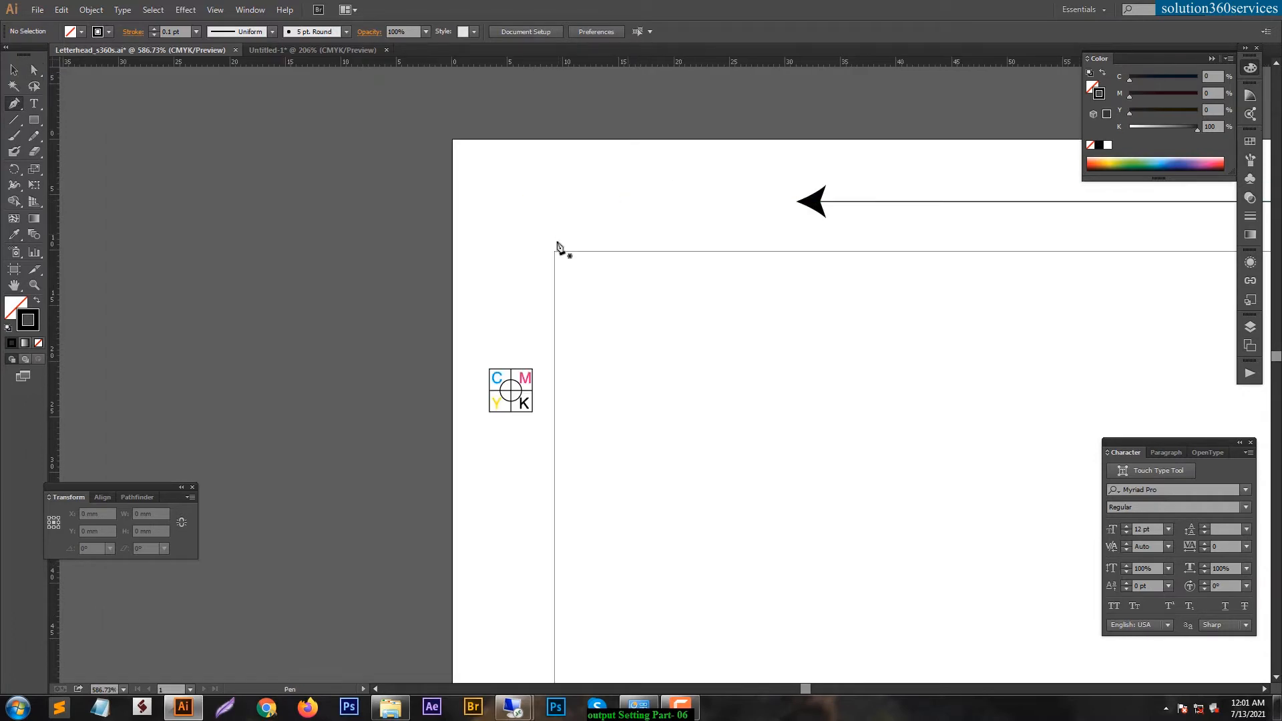
left_click(555, 252)
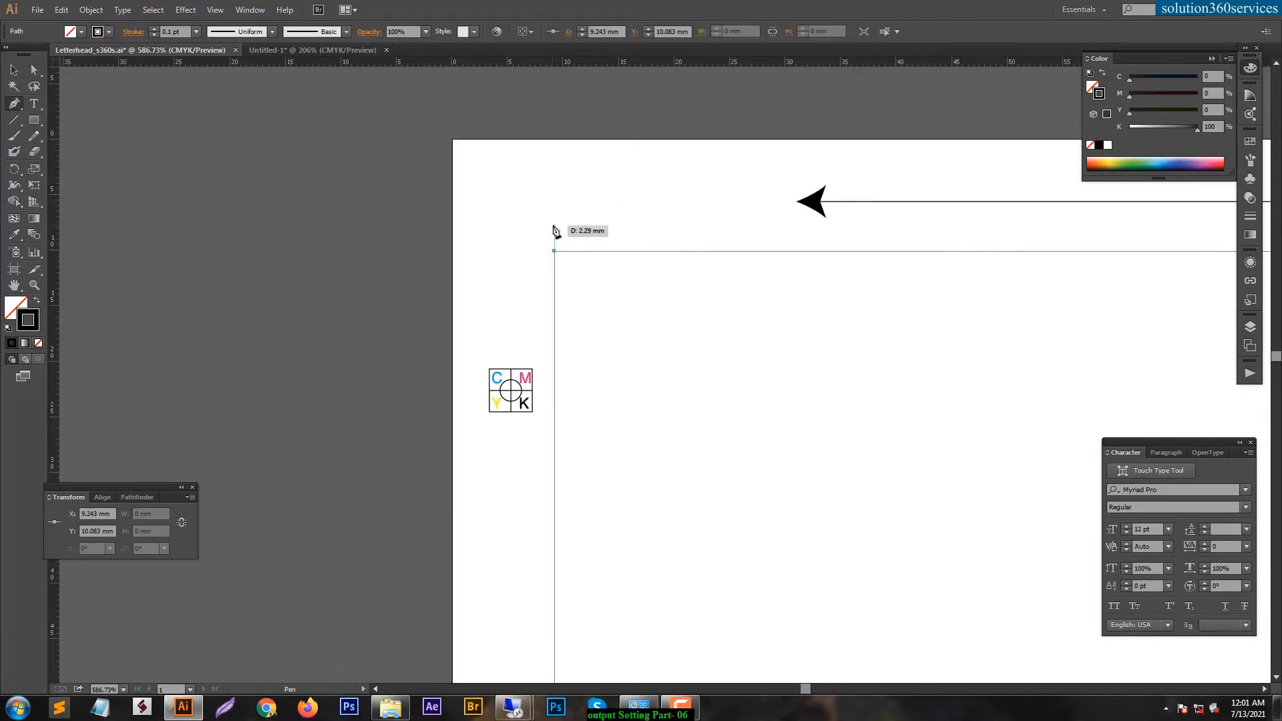
left_click(553, 226)
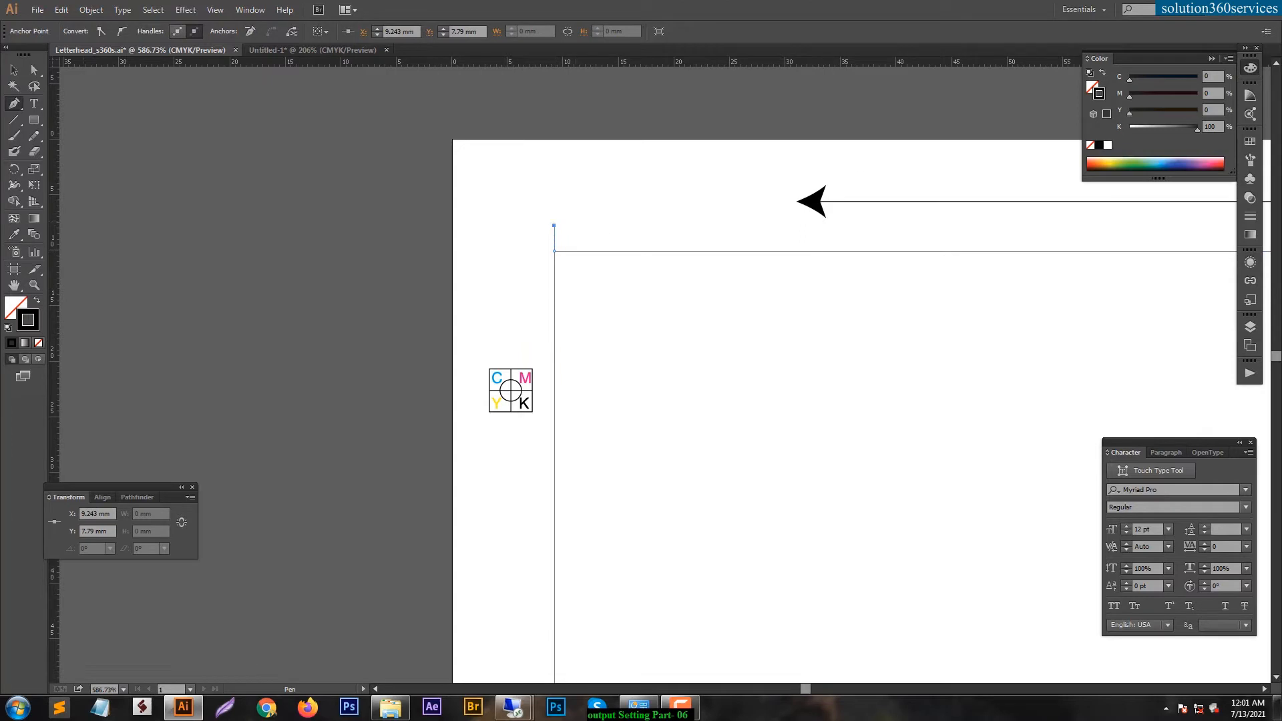
left_click(558, 246, "ctrl")
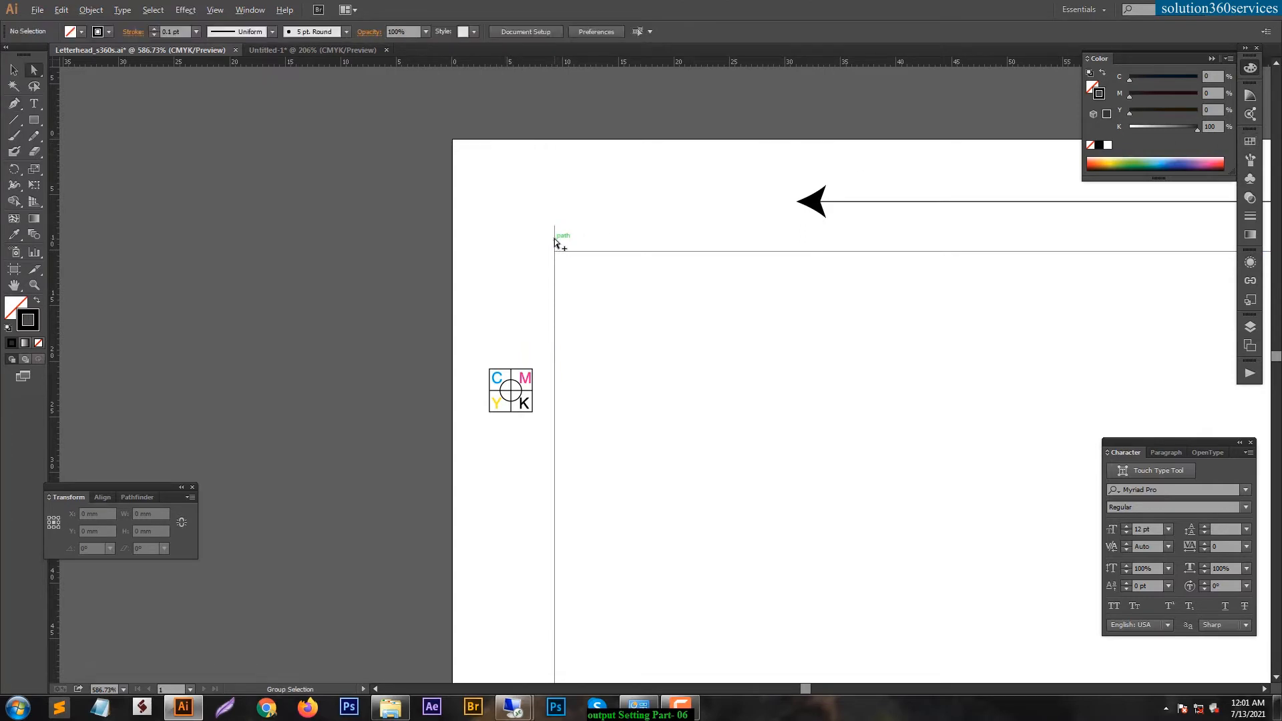
left_click(554, 238, "ctrl")
Step: Check the stroke colours of the gripper line and registration mark, and set the short crop line's stroke weight to 0.2 pt
left_click(897, 202, "ctrl")
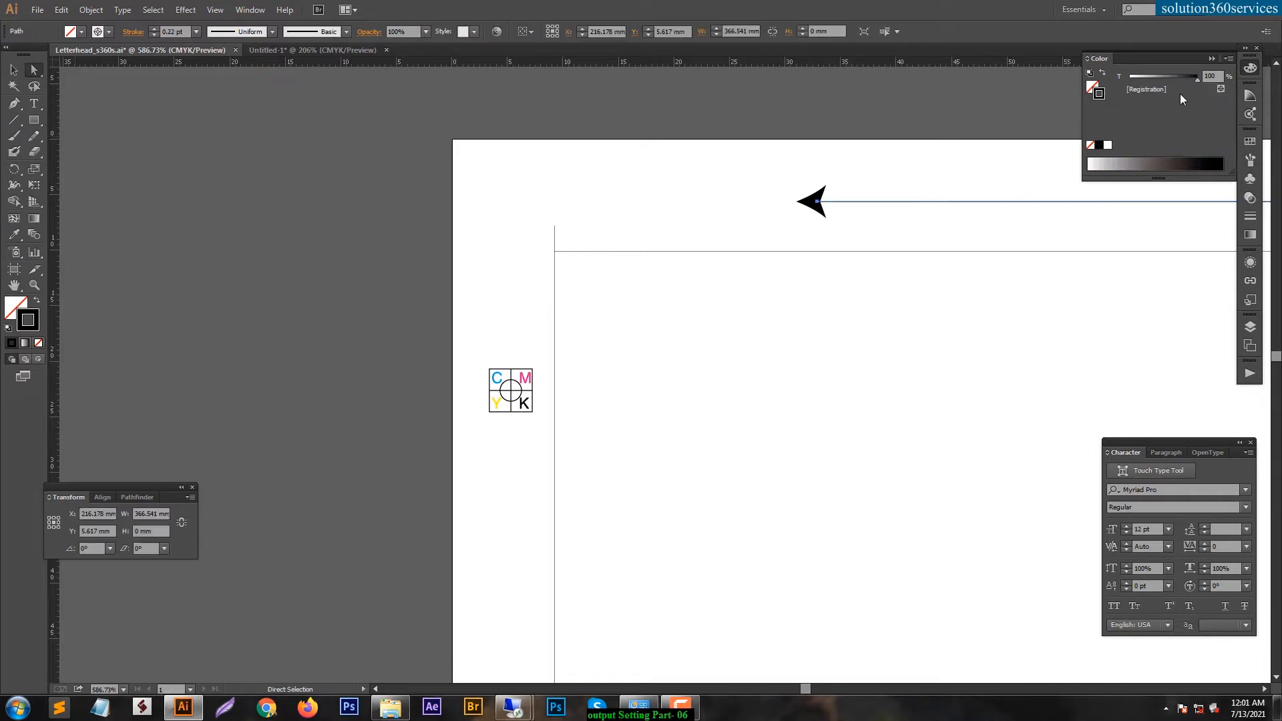
left_click(516, 370)
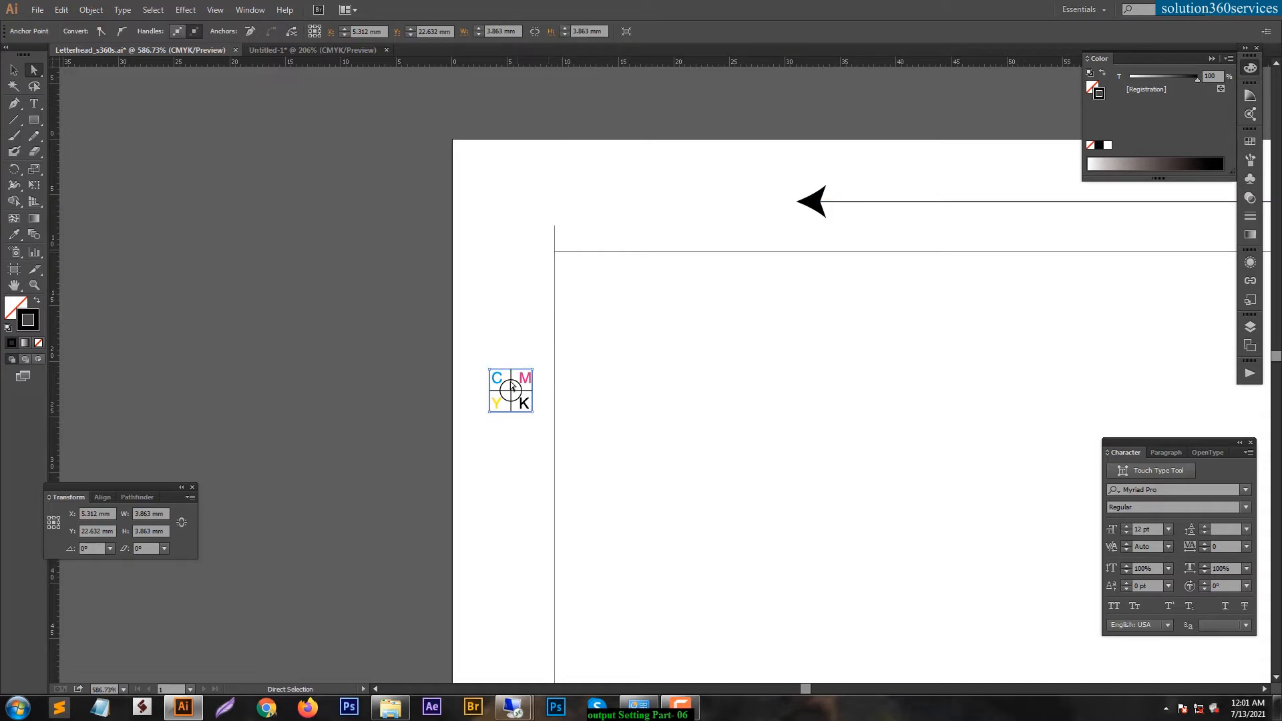
left_click(456, 351)
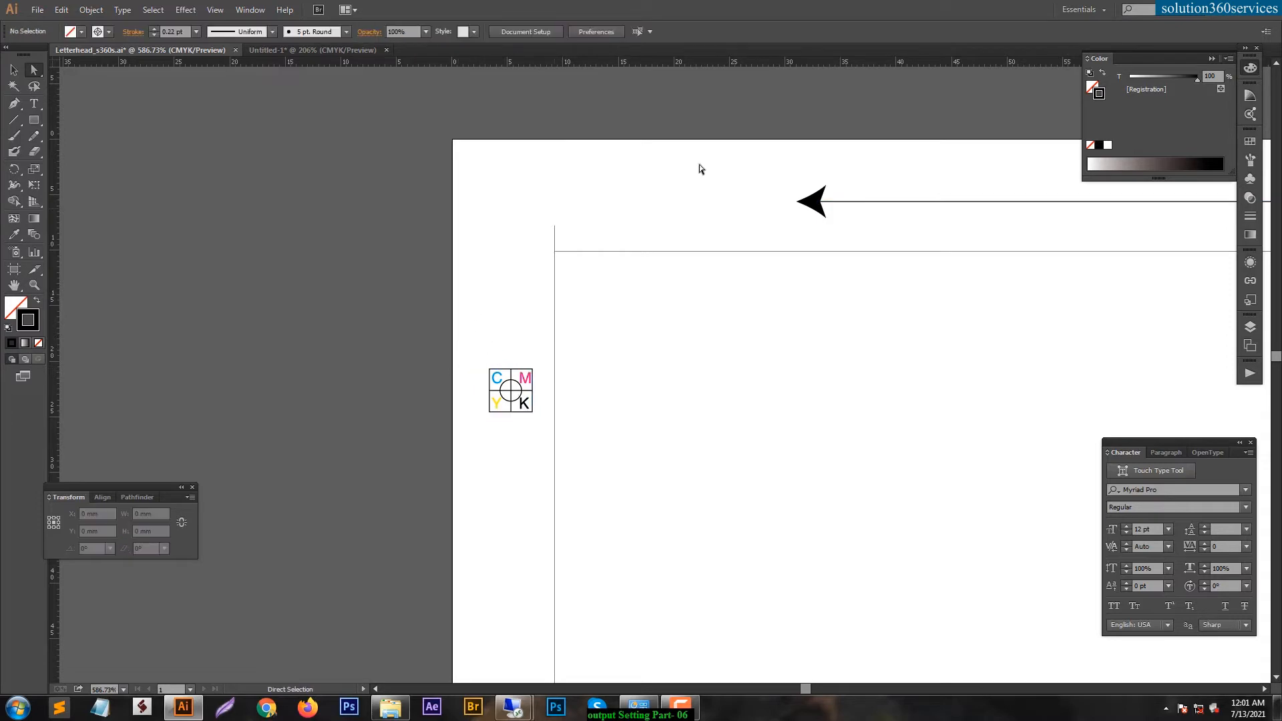
left_click(554, 235, "alt")
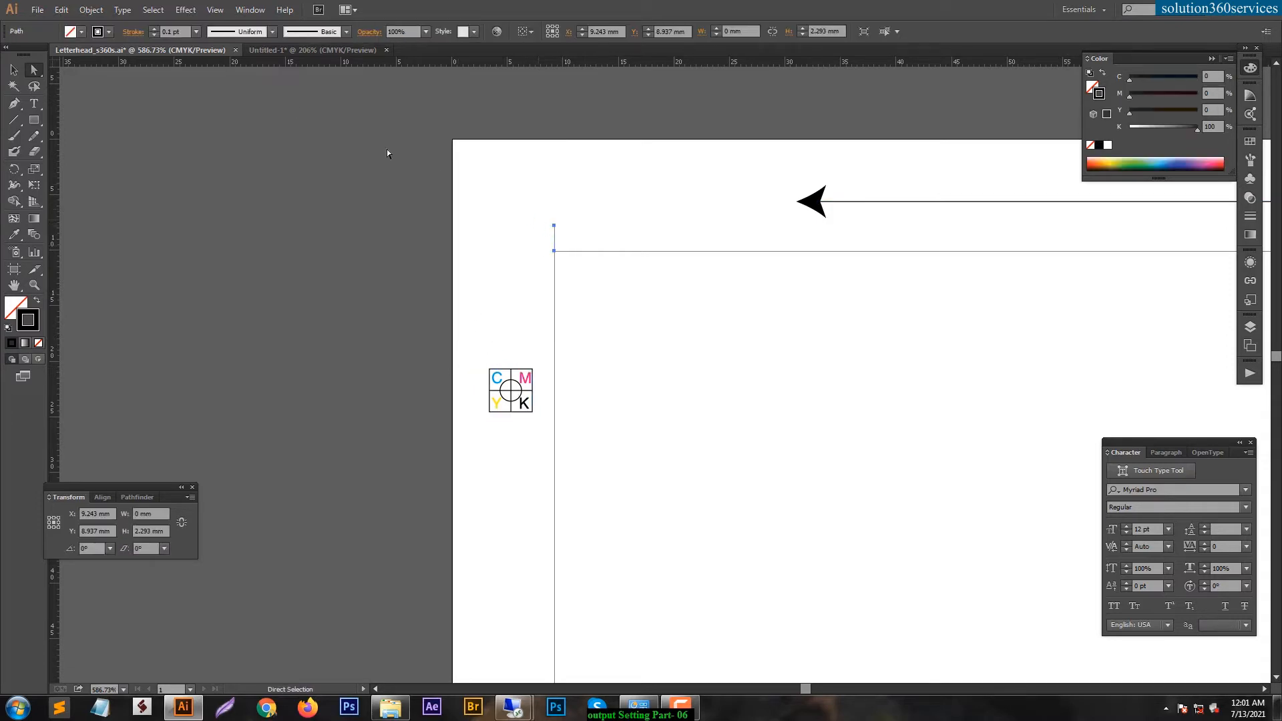
left_click(182, 32)
type(".2")
key("Return")
Step: Nudge the vertical crop line 2 mm up, away from the border's top-left corner
left_click_drag(592, 200, 514, 235)
key("a")
key("Up")
key("Up")
key("Up")
key("Up")
key("Up")
key("Up")
Step: Duplicate the vertical crop line horizontally so the copy aligns with the border's top-right corner
key("ctrl+minus")
key("ctrl+minus")
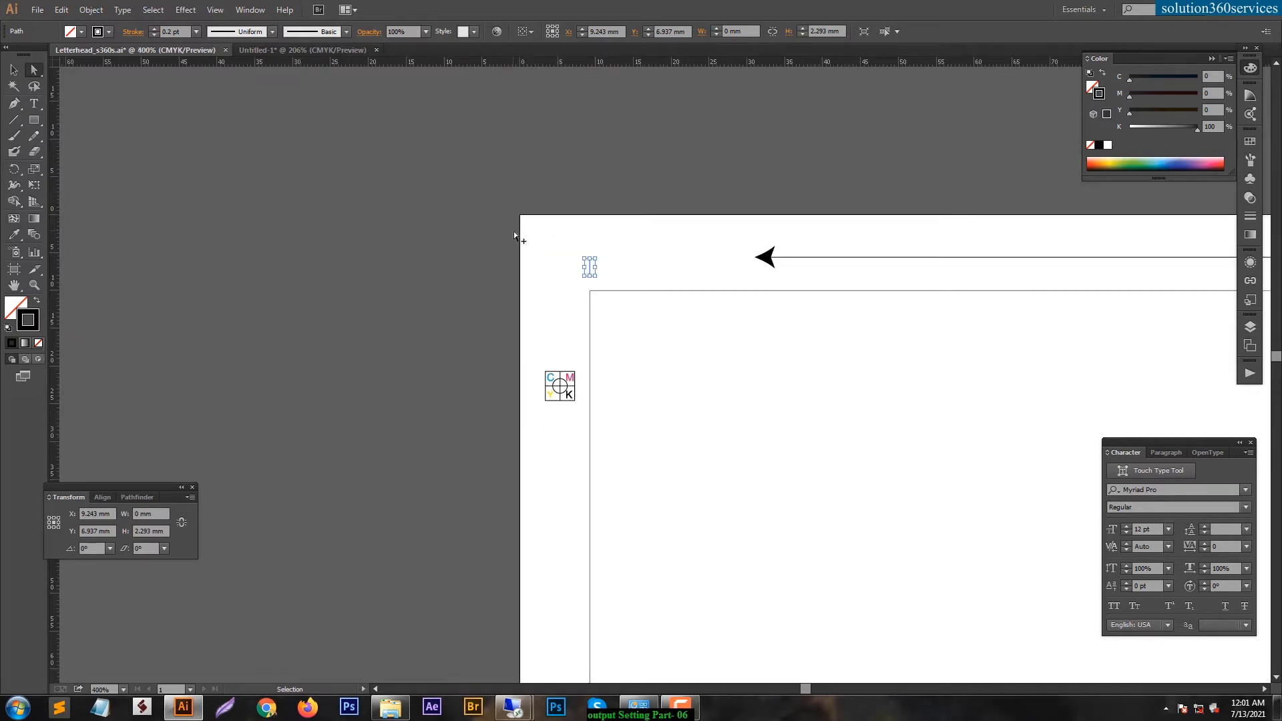
left_click_drag(512, 265, 370, 323)
key("v")
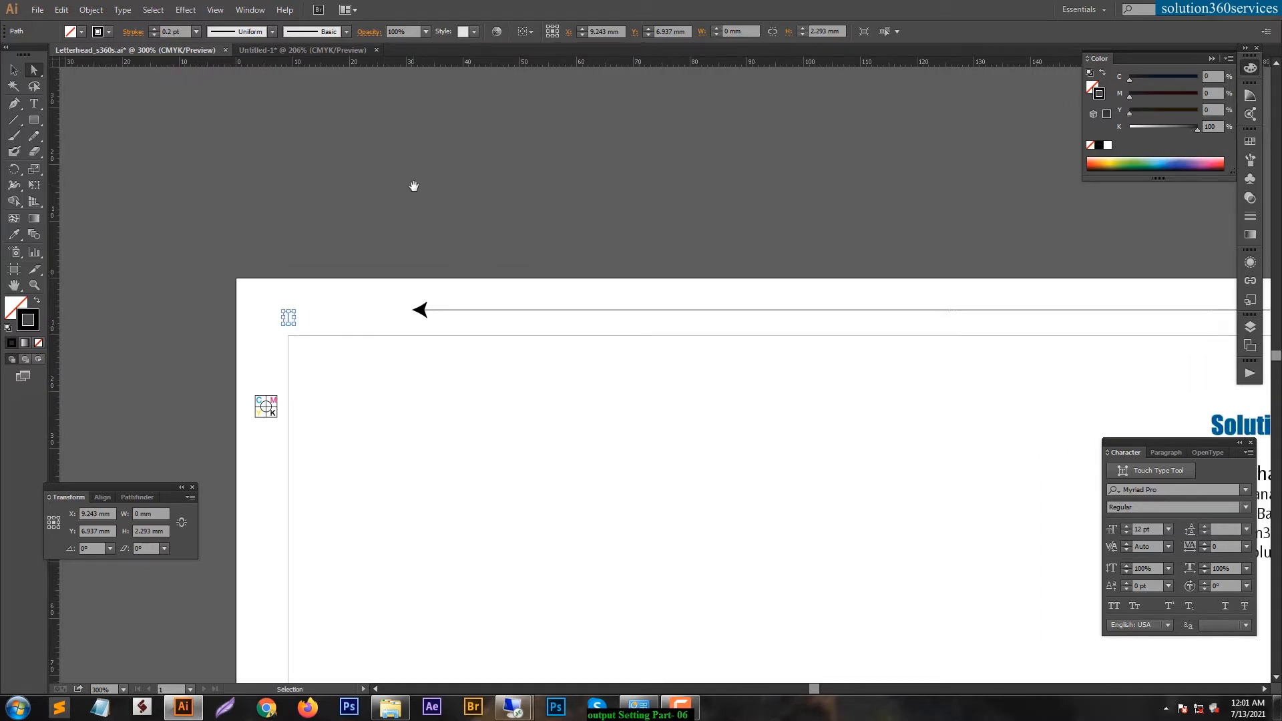
key("ctrl+minus")
left_click_drag(767, 467, 414, 443)
key("ctrl+minus")
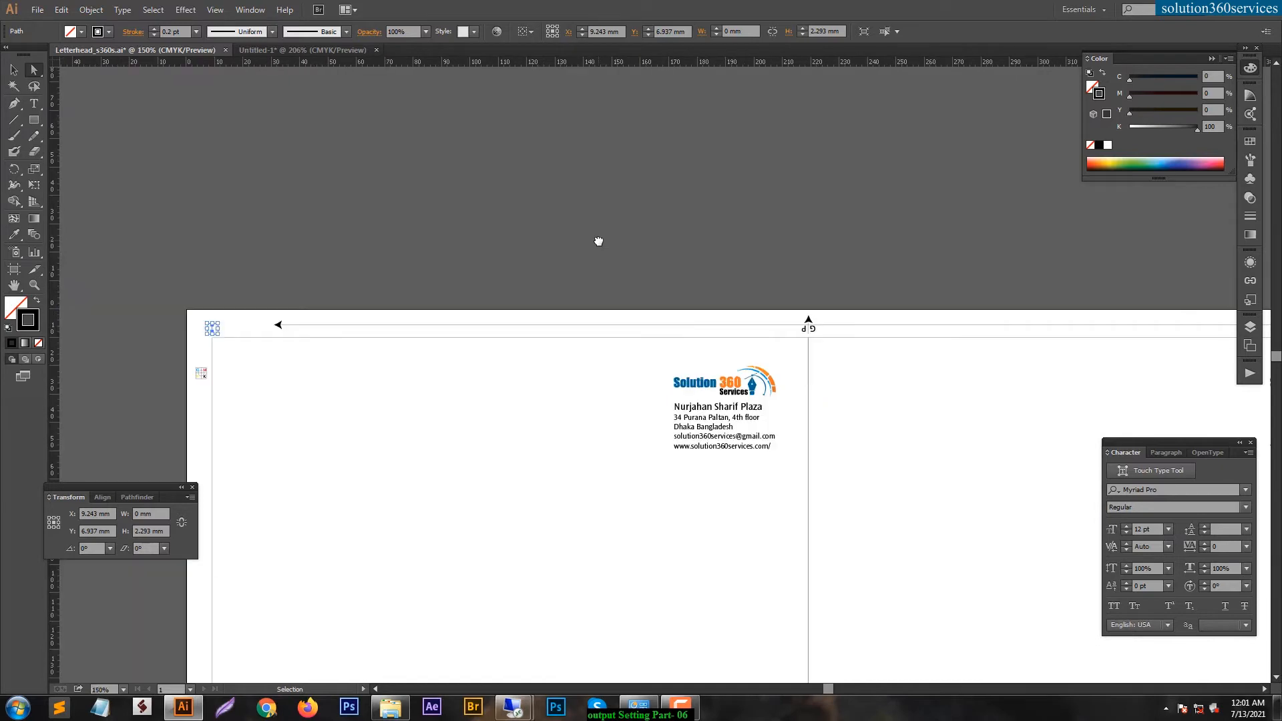
left_click_drag(361, 352, 1160, 357)
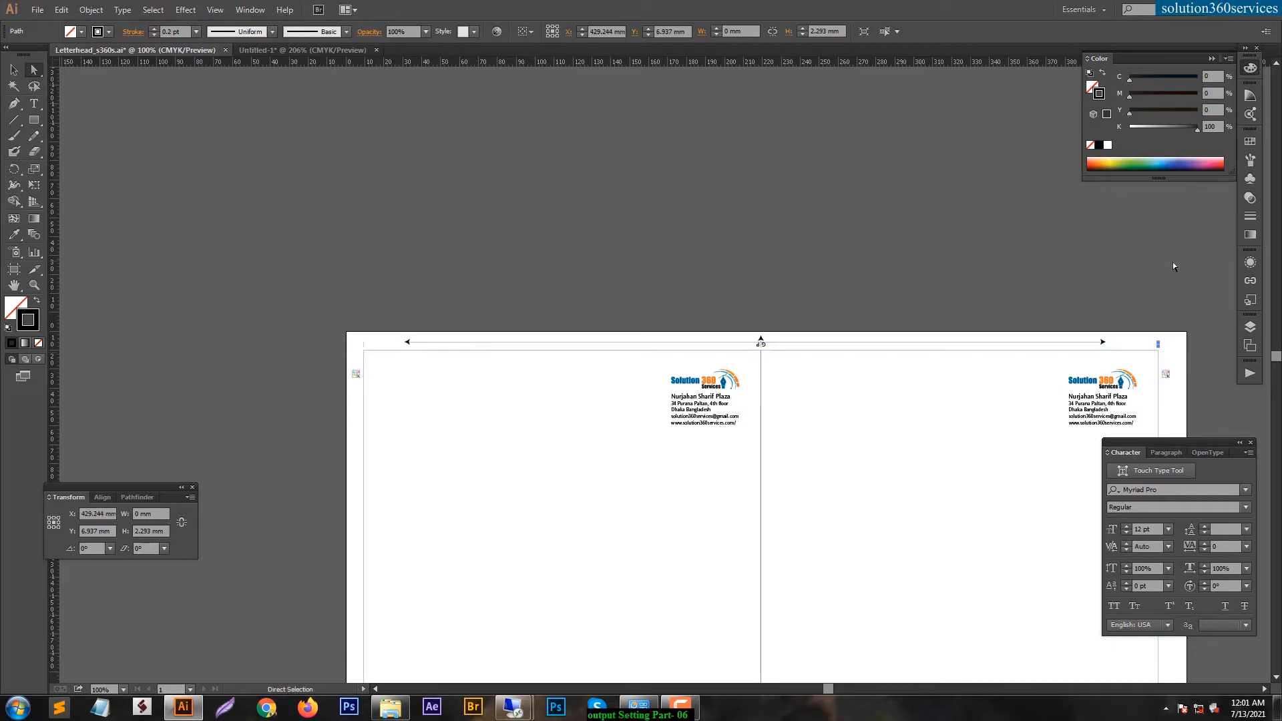
left_click(1172, 262)
Step: Copy both upper crop lines down to the border's bottom corners and nudge the copies down, clear of the bottom edge
left_click_drag(1153, 270, 1061, 113)
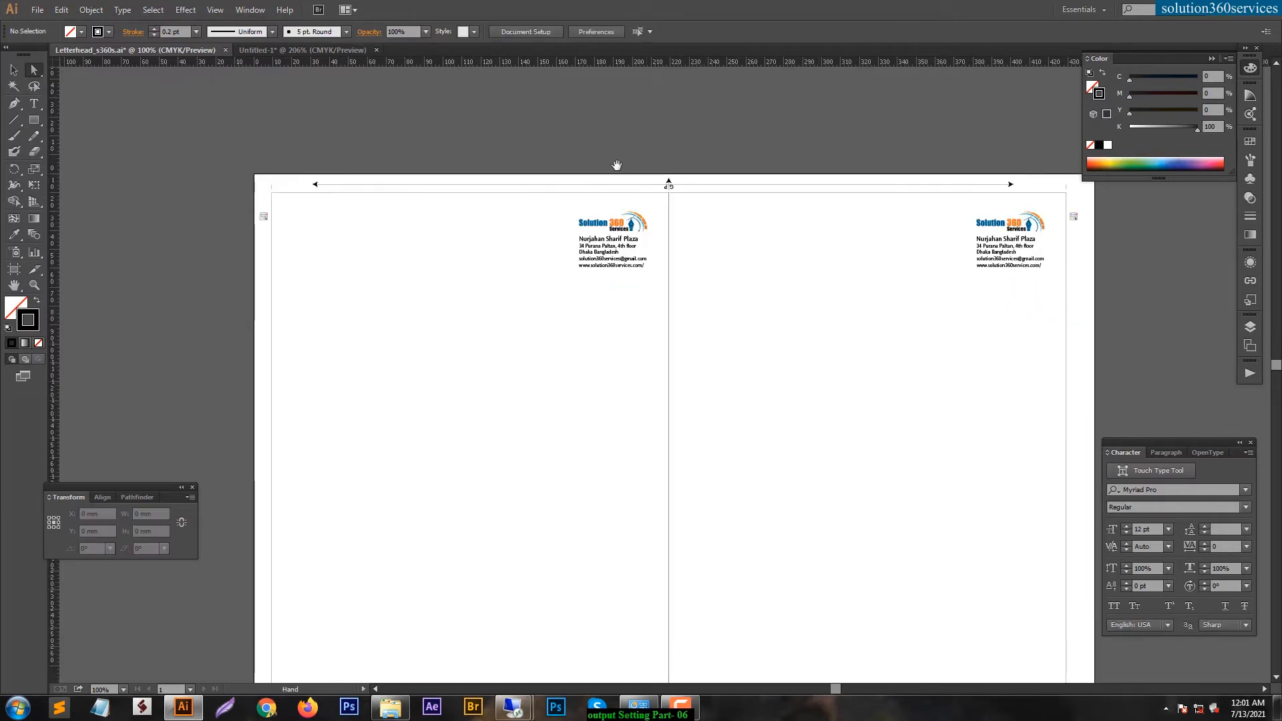
left_click(275, 190)
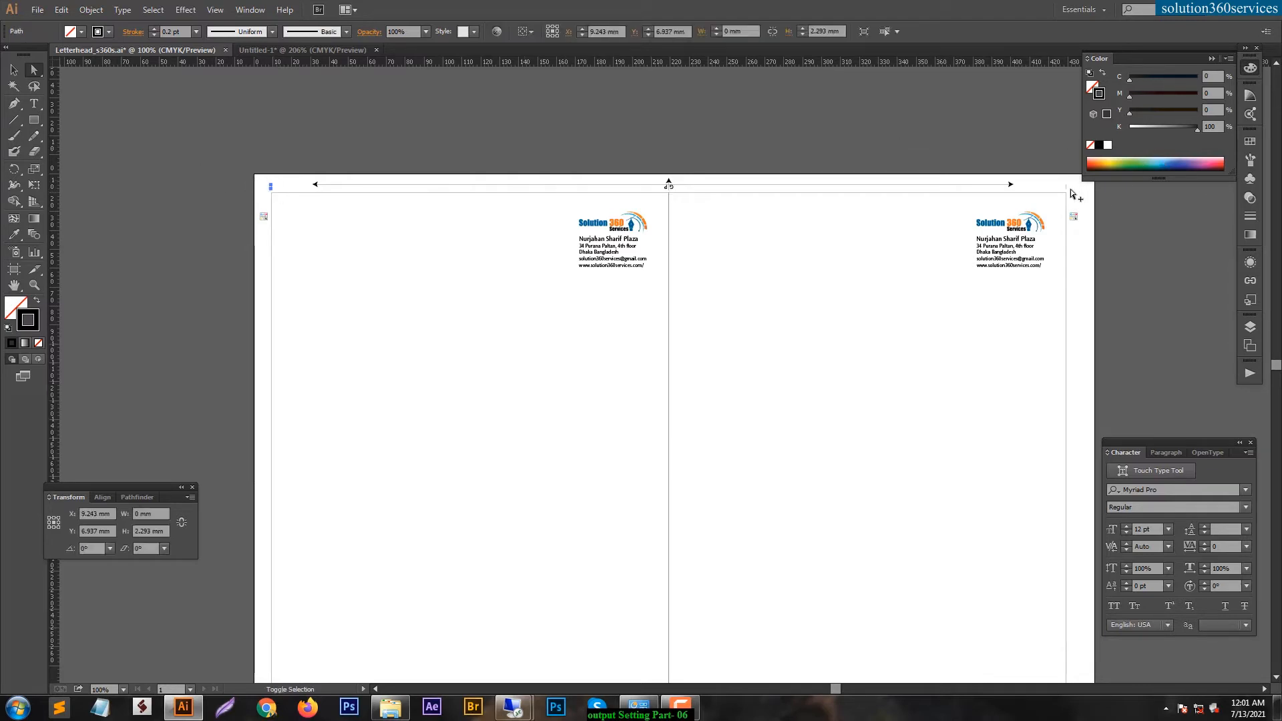
left_click_drag(1068, 192, 1084, 638)
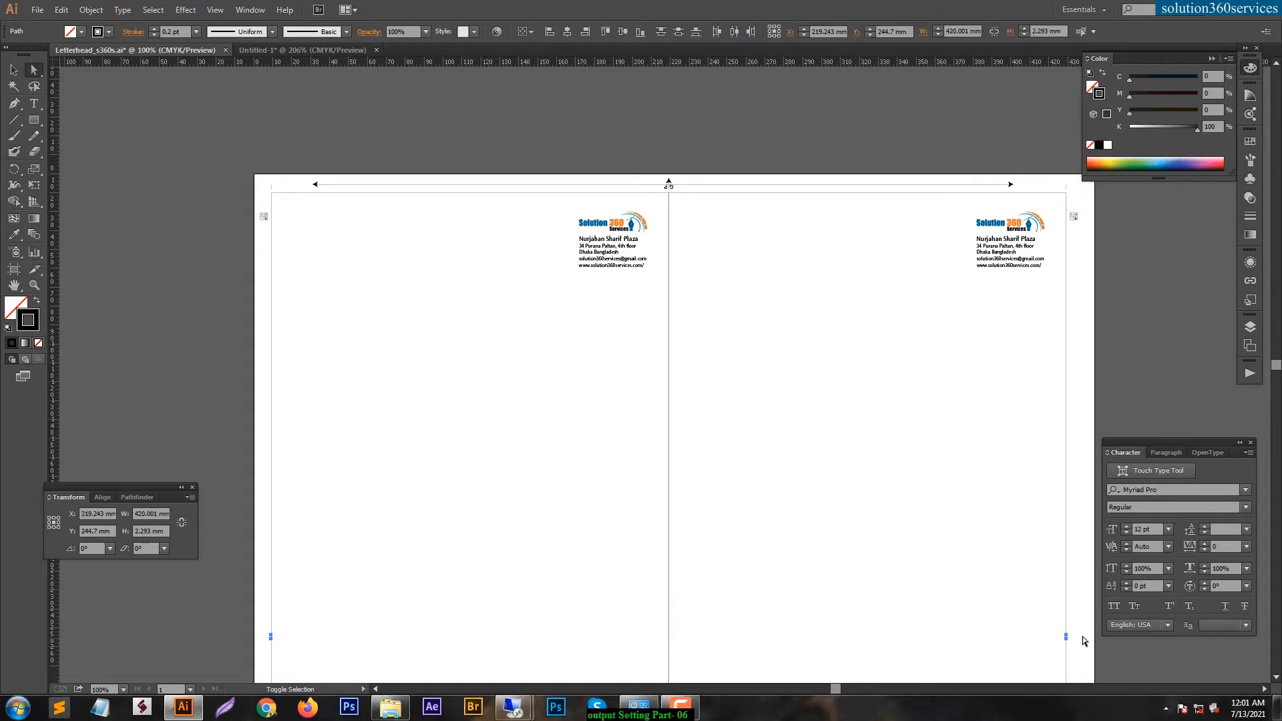
left_click_drag(1083, 344, 1076, 378)
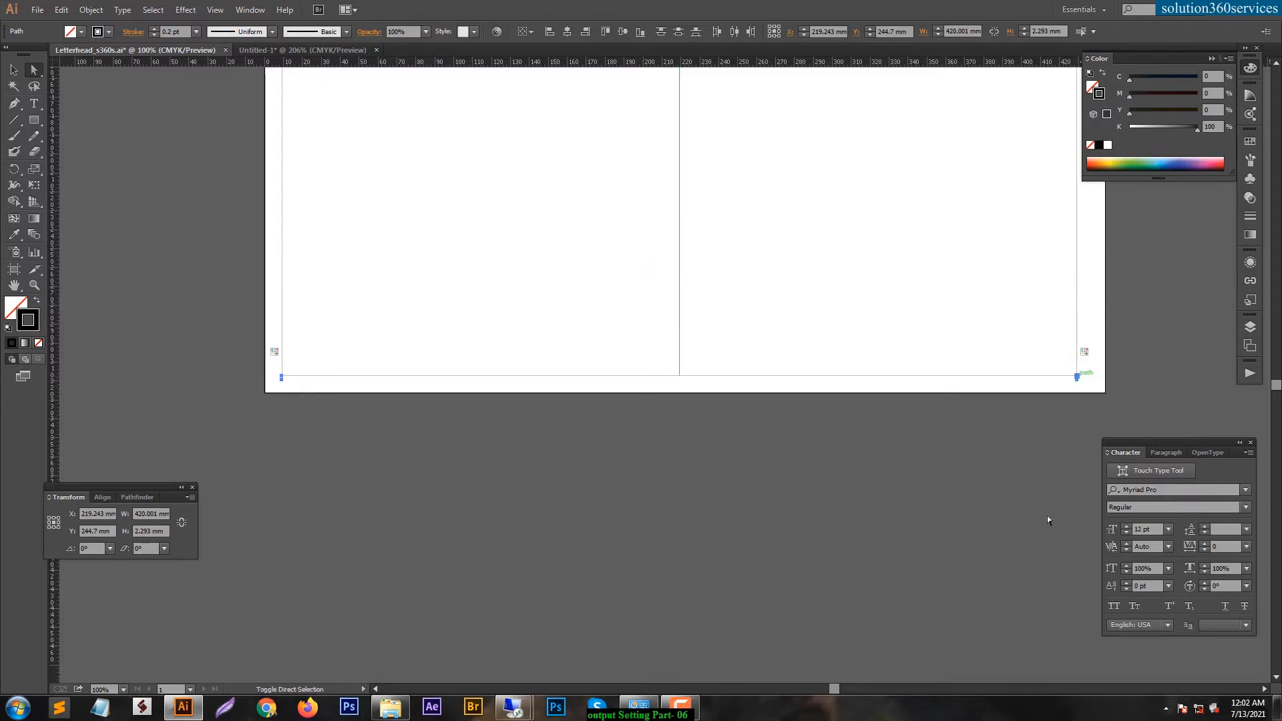
key("Down")
left_click(803, 419)
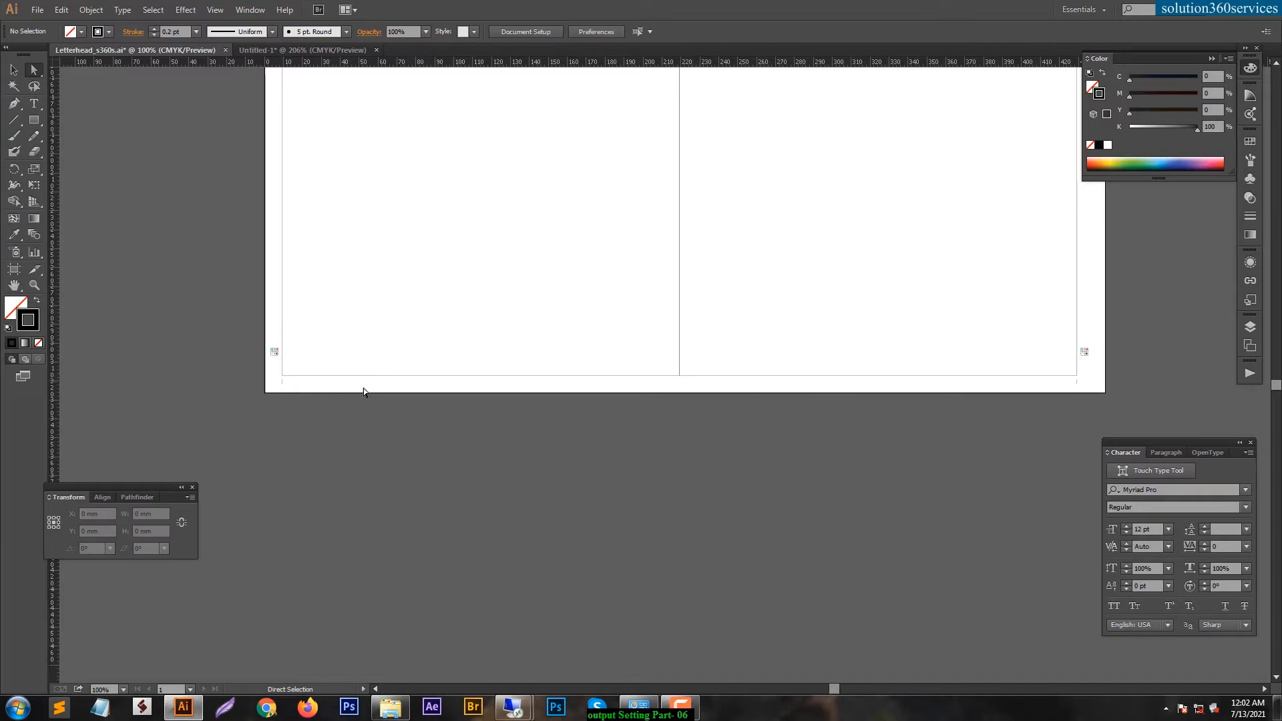
Step: Duplicate the bottom-left crop line below the centre divider and check its alignment with the divider
mouse_move(290, 389)
left_mouse_down()
mouse_move(578, 428)
mouse_move(681, 416)
left_mouse_up()
key("ctrl+space")
left_click_drag(699, 354, 662, 396)
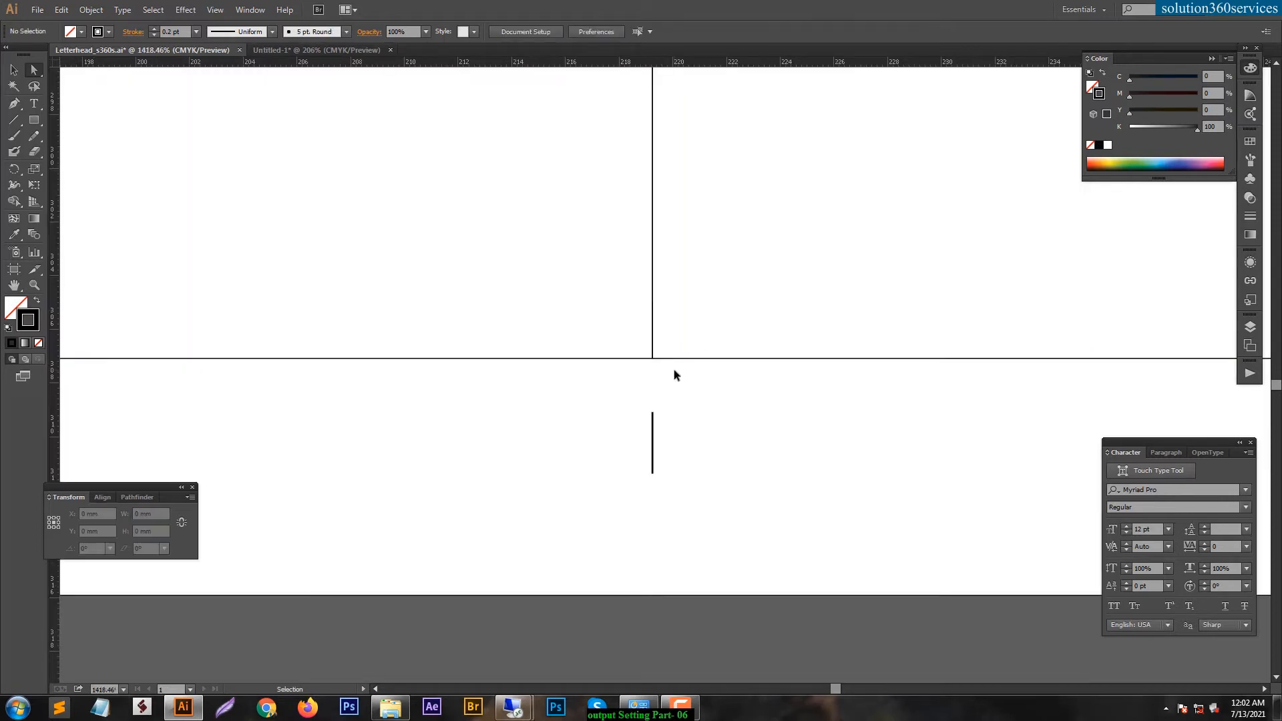
key("ctrl+0")
Step: Duplicate the top-left crop line as a horizontal line snapped to the border's corner and nudge it 2 mm left
left_click_drag(601, 263, 628, 281)
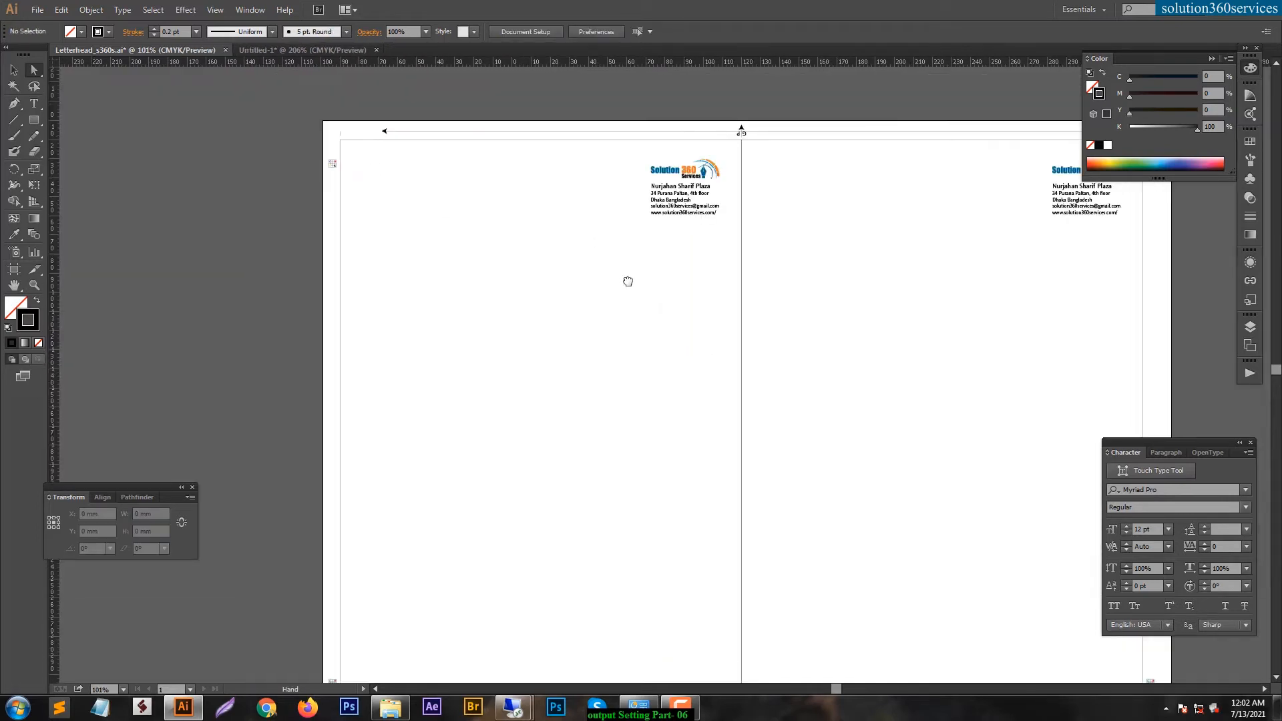
key("ctrl+space")
left_click_drag(518, 252, 609, 161)
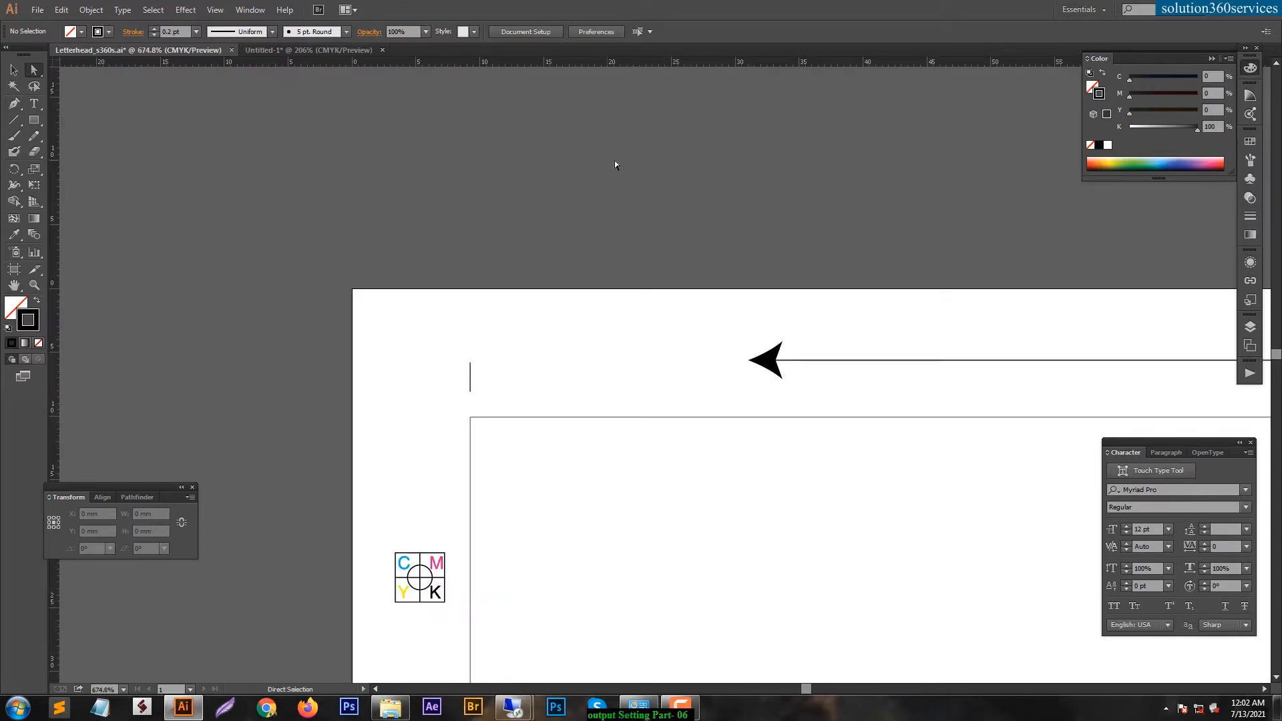
left_click_drag(472, 385, 471, 418)
key("r")
key("a")
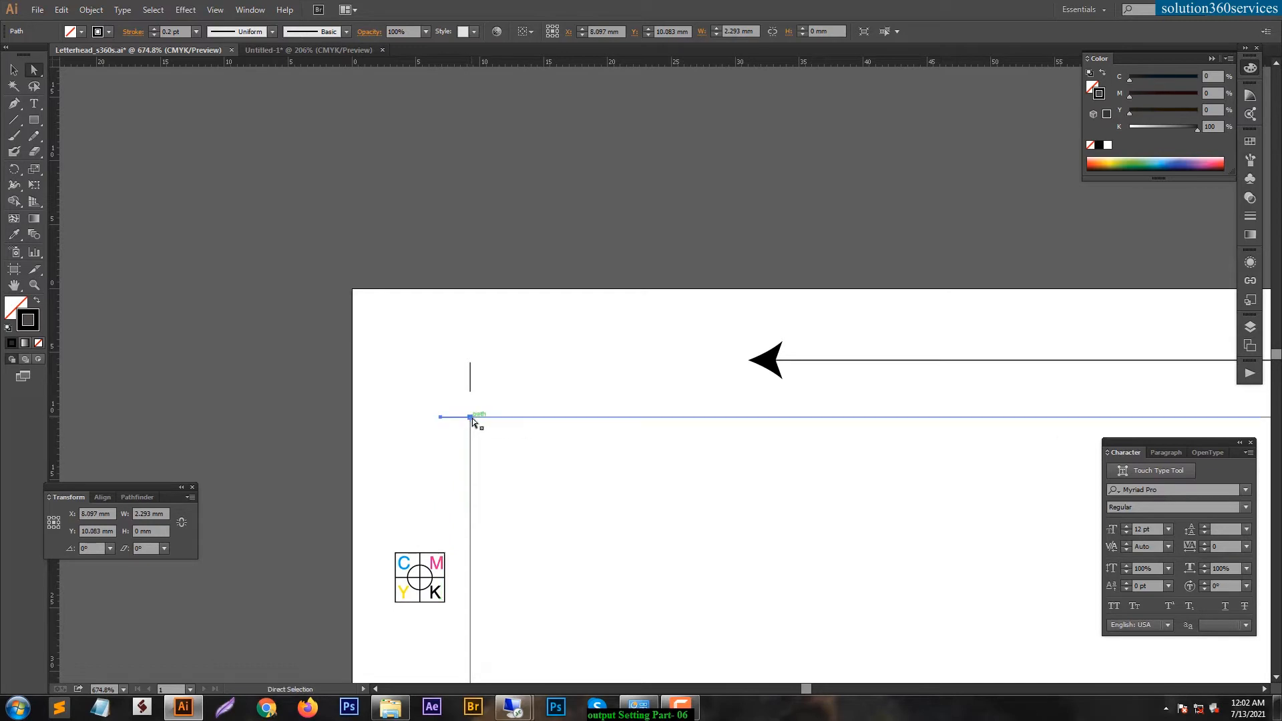
key("ctrl+0")
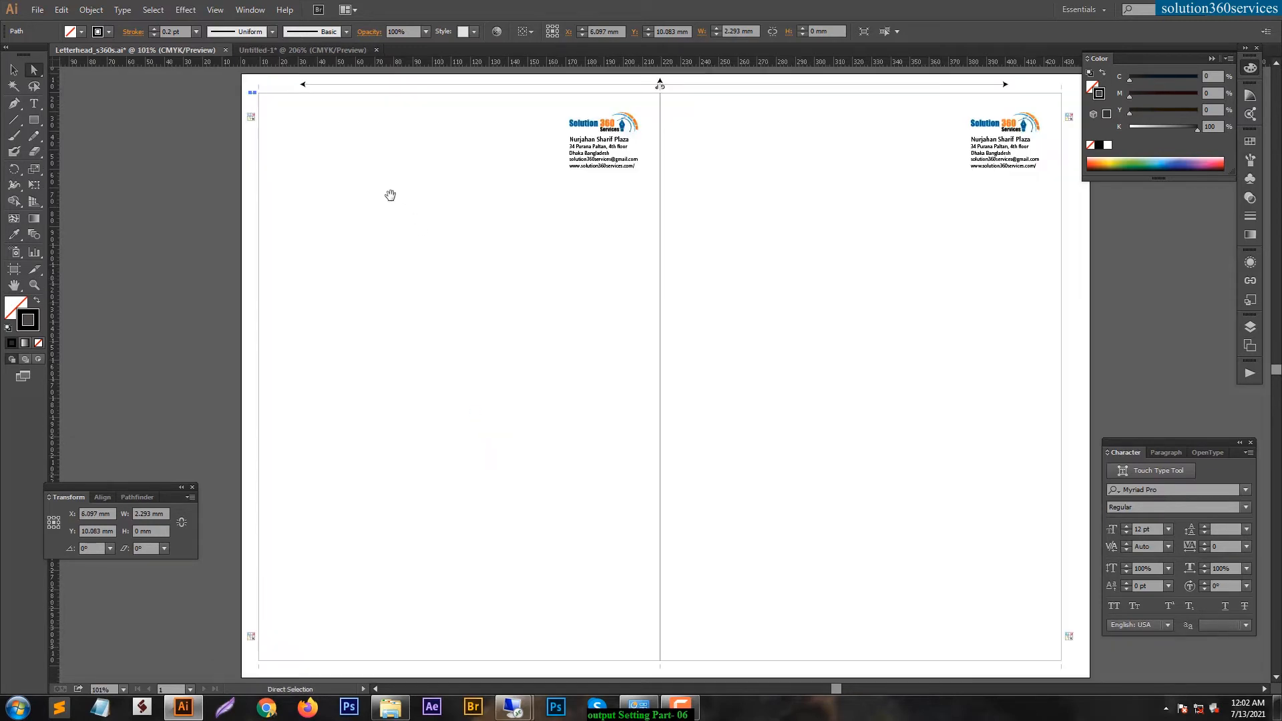
Step: Duplicate the horizontal crop line 297 mm down to the bottom-left corner and copy the left pair across to the right margin
left_click_drag(252, 106, 380, 670)
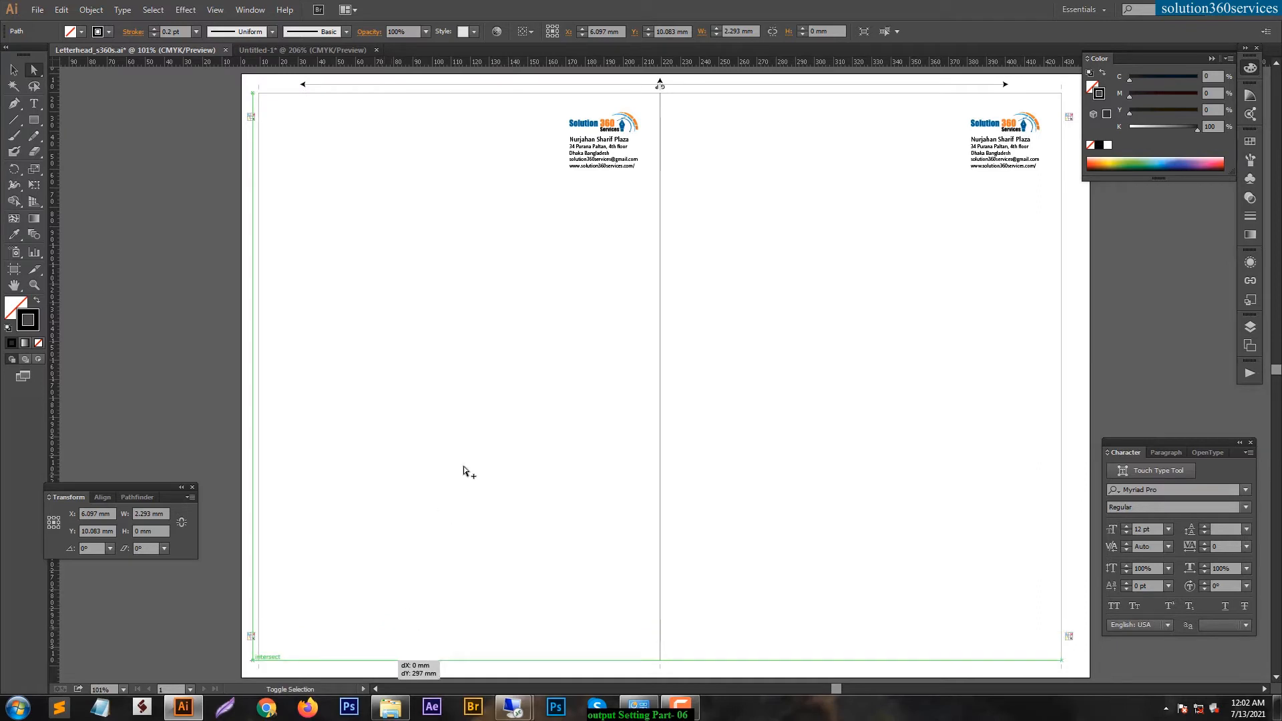
left_click(252, 93, "shift")
key("ctrl+1")
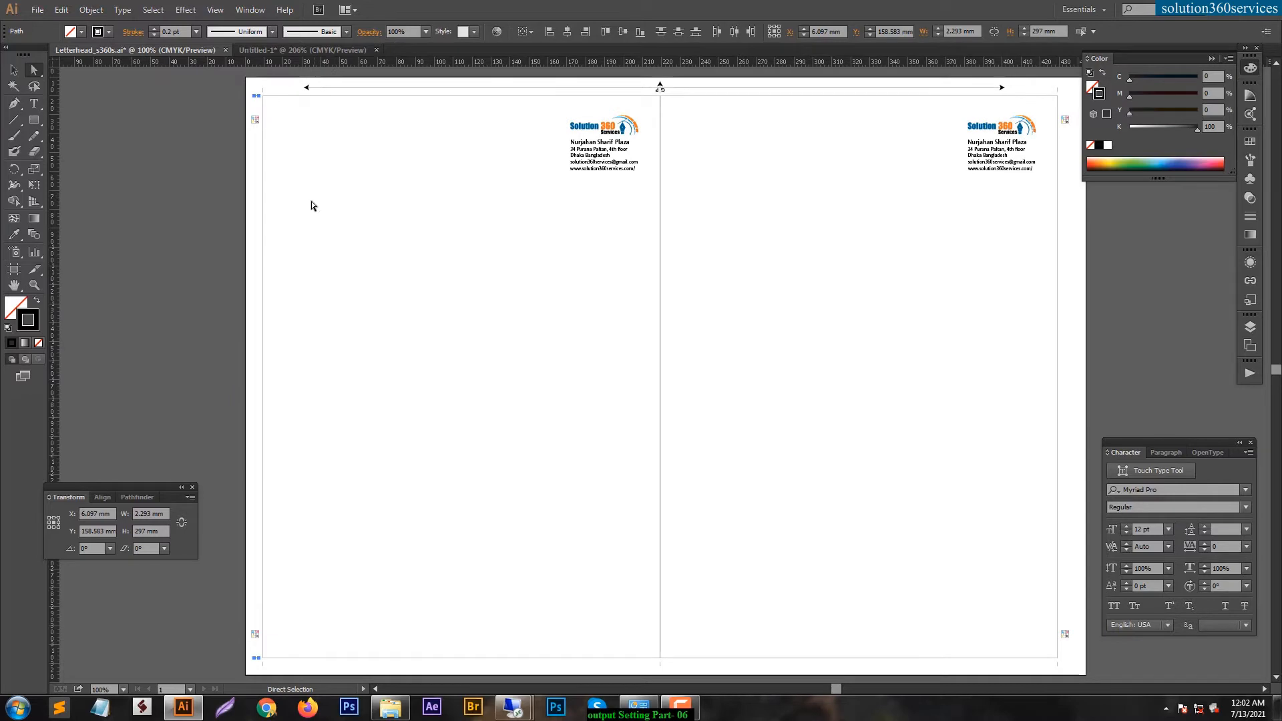
left_click_drag(333, 204, 265, 214)
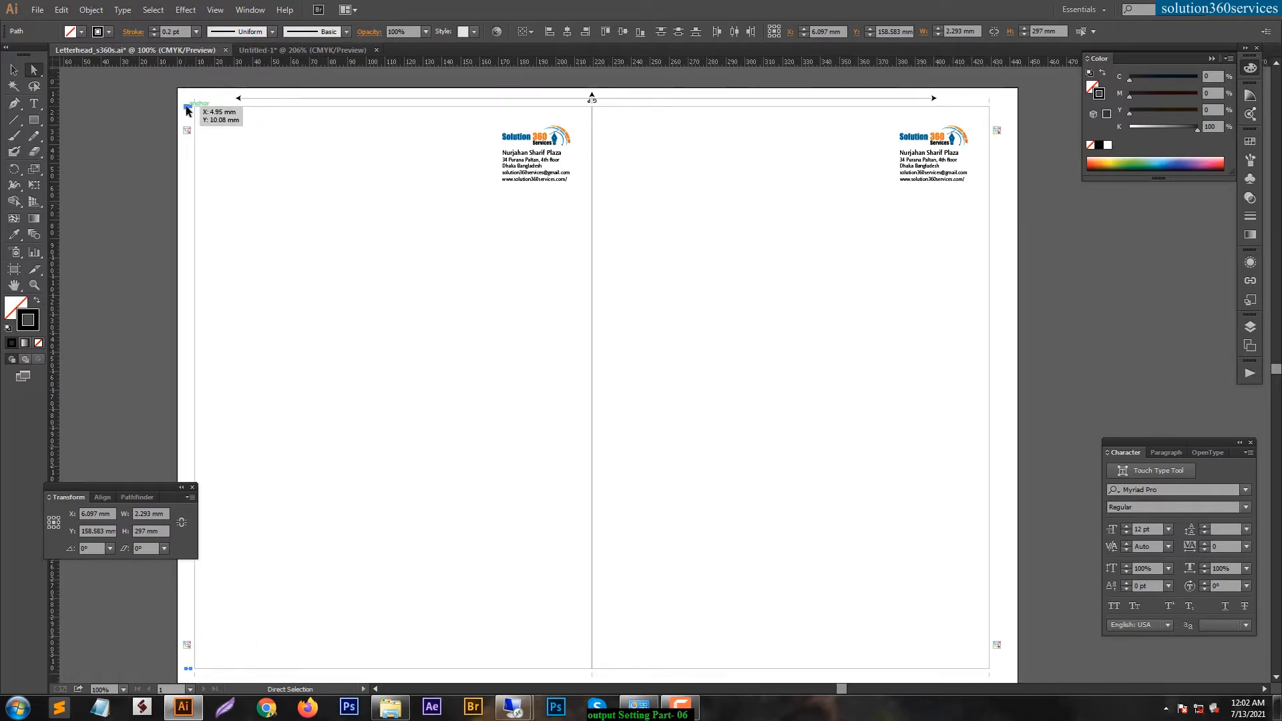
left_click_drag(979, 184, 1017, 178)
left_click_drag(983, 114, 1066, 92)
Step: Snap the right-hand pair of horizontal crop lines to the border's right corners and nudge them 2 mm right
left_click_drag(333, 419, 796, 305)
left_click_drag(830, 355, 623, 358)
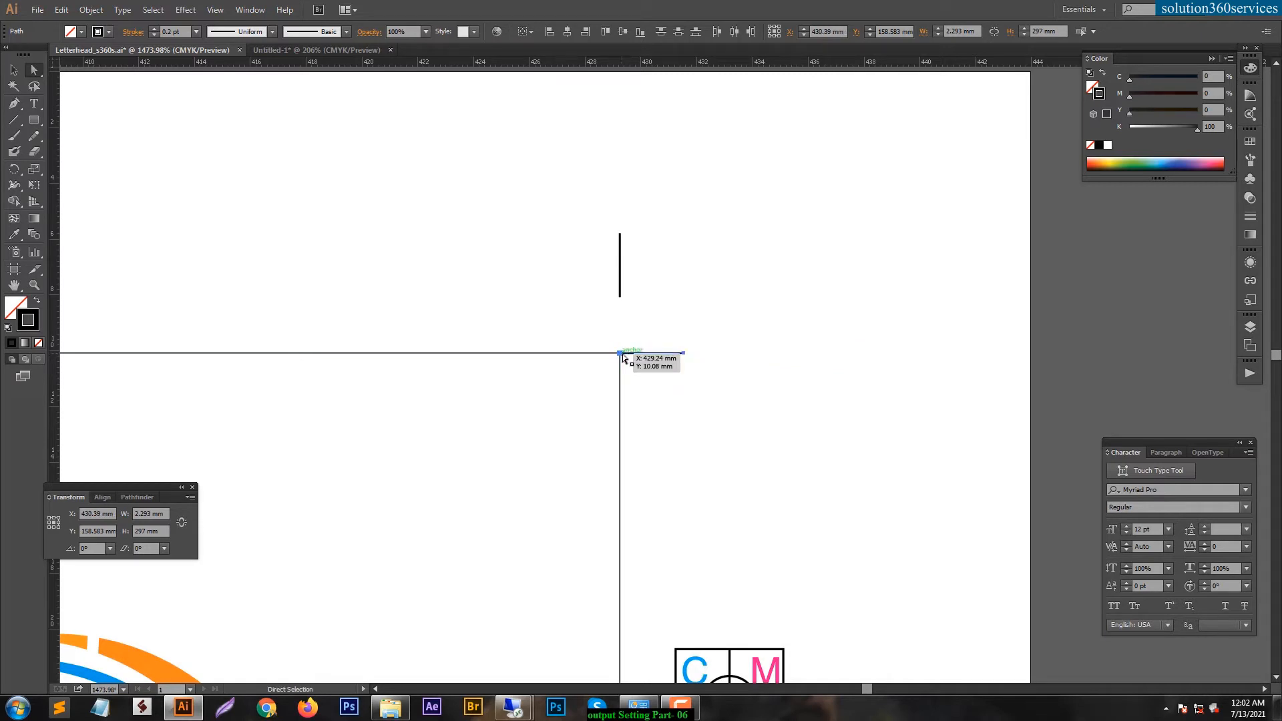
key("ctrl")
scroll(622, 359, "down", 5)
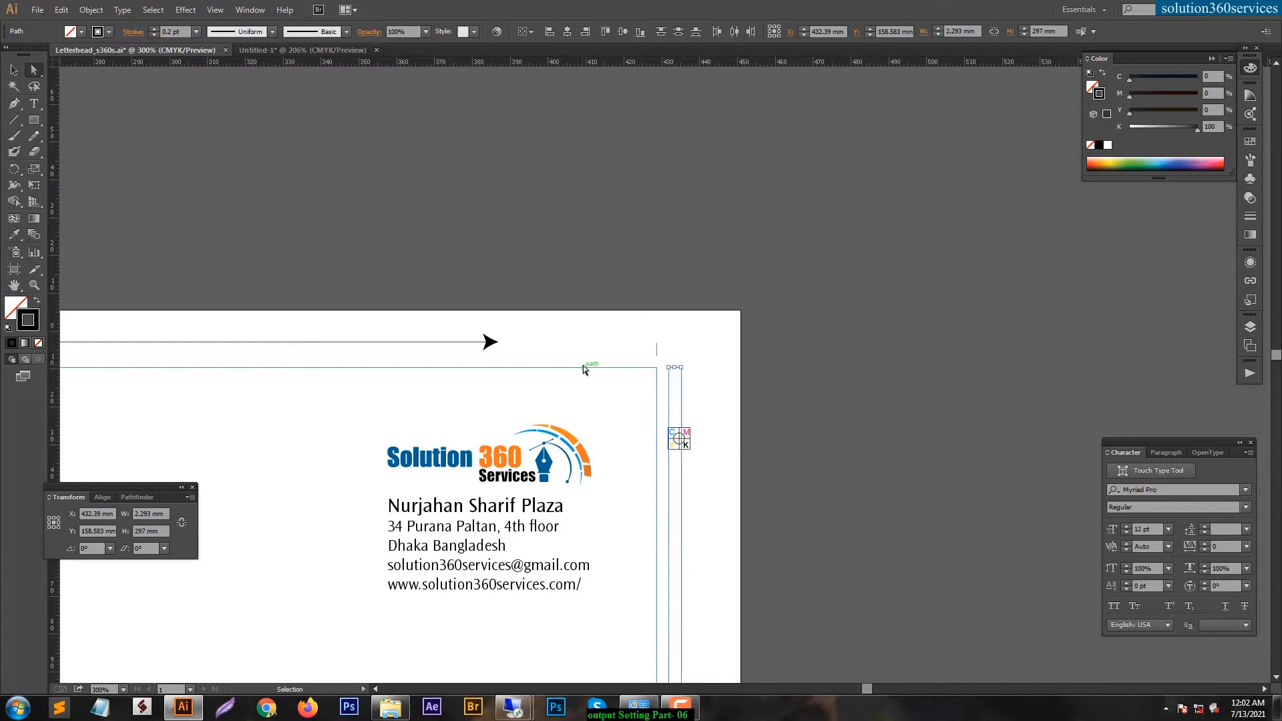
Step: Select the horizontal crop lines at all four outer corners of the two-up layout
key("ctrl+minus")
left_click_drag(540, 448, 886, 219)
left_click_drag(399, 313, 635, 291)
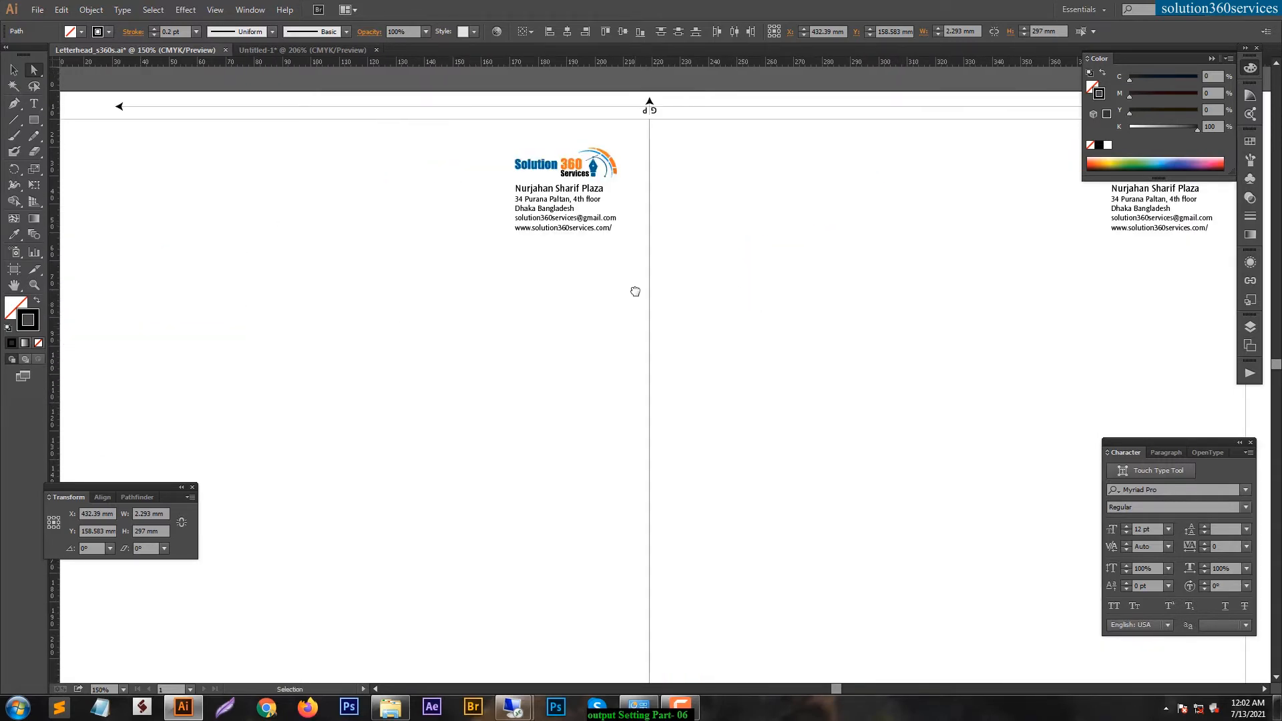
key("ctrl+minus")
key("v")
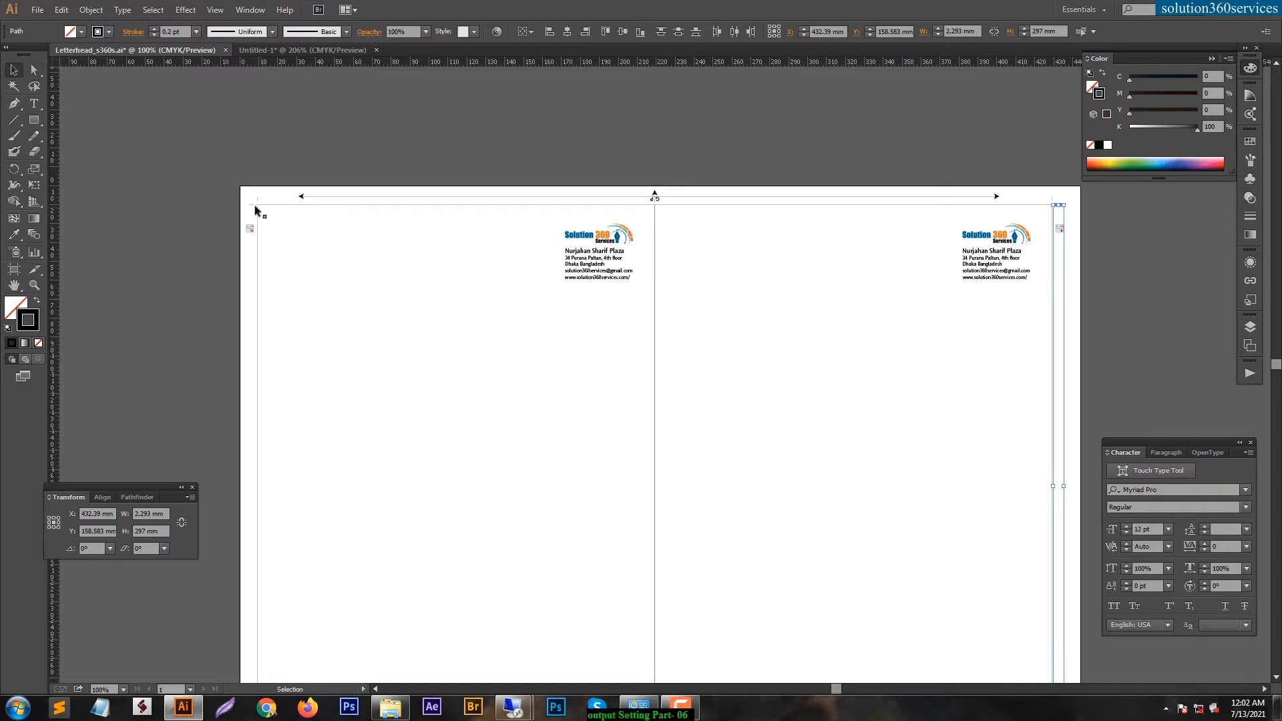
left_click(252, 207, "shift")
left_click_drag(346, 601, 413, 268)
left_click(320, 435, "shift")
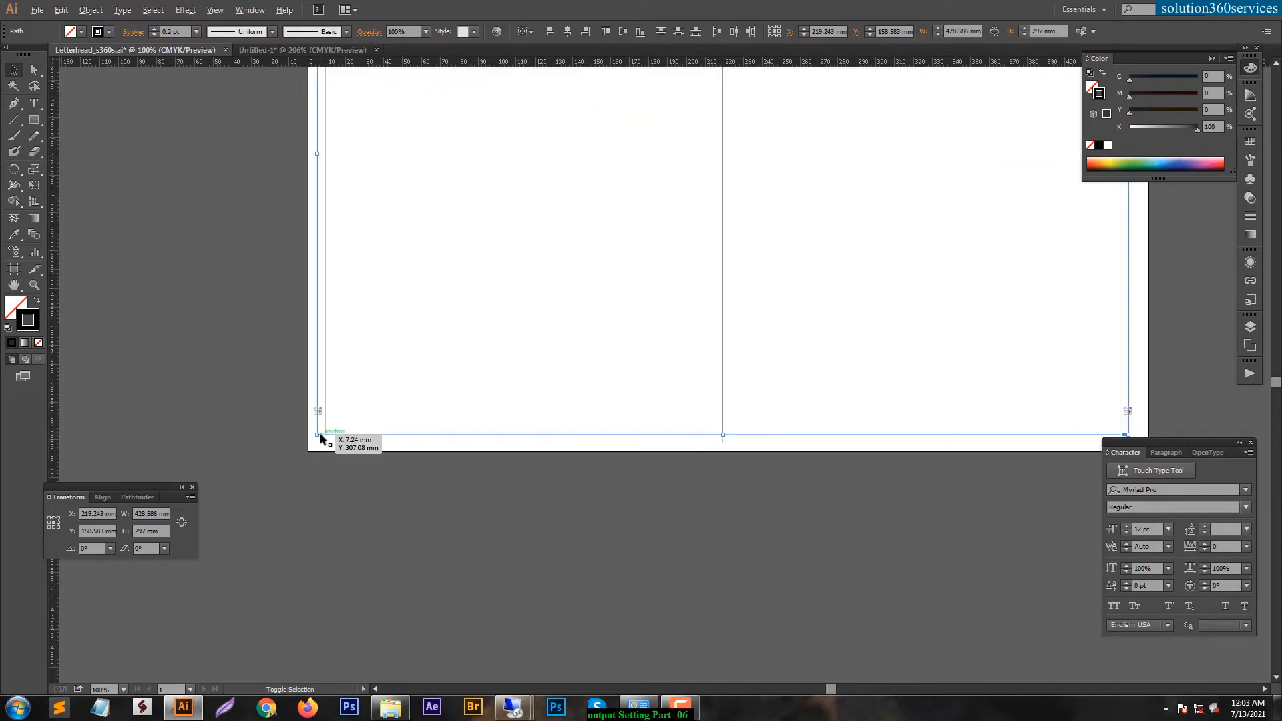
Step: Add the vertical crop lines along the bottom and top edges to the selection, group all crop marks and paste them in front in place
left_click_drag(319, 434, 315, 443)
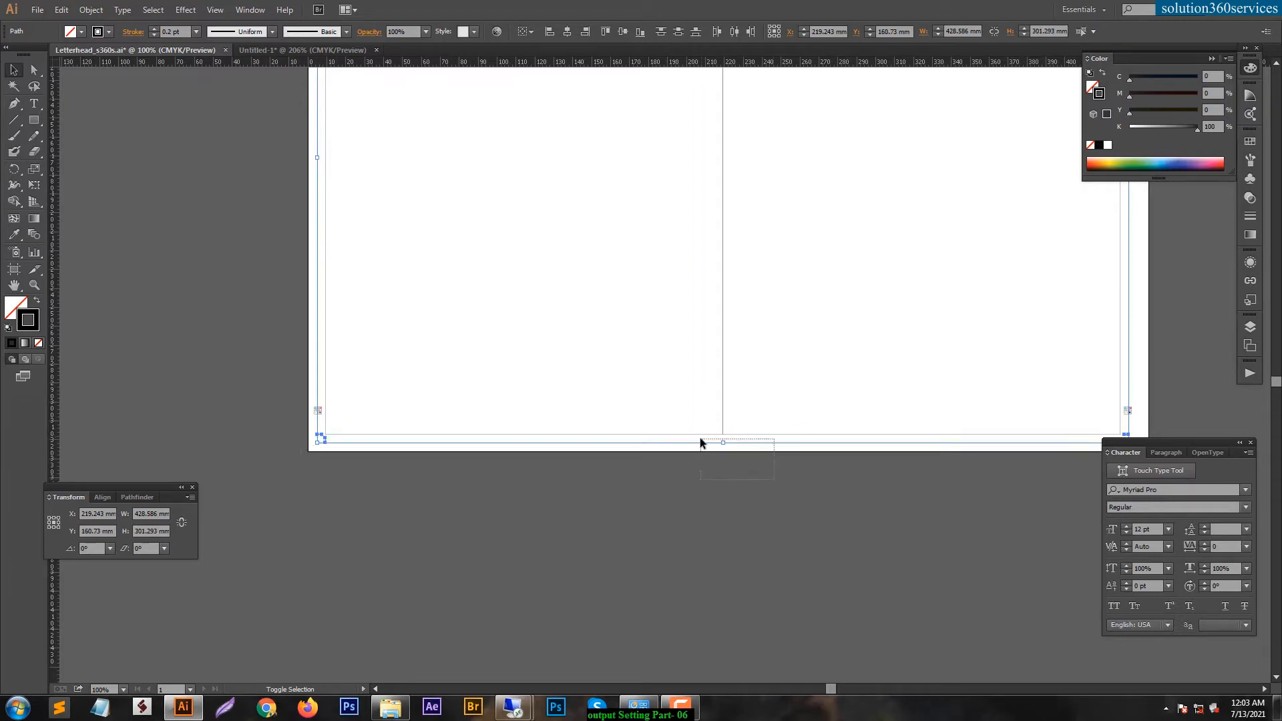
left_click_drag(1051, 338, 831, 362)
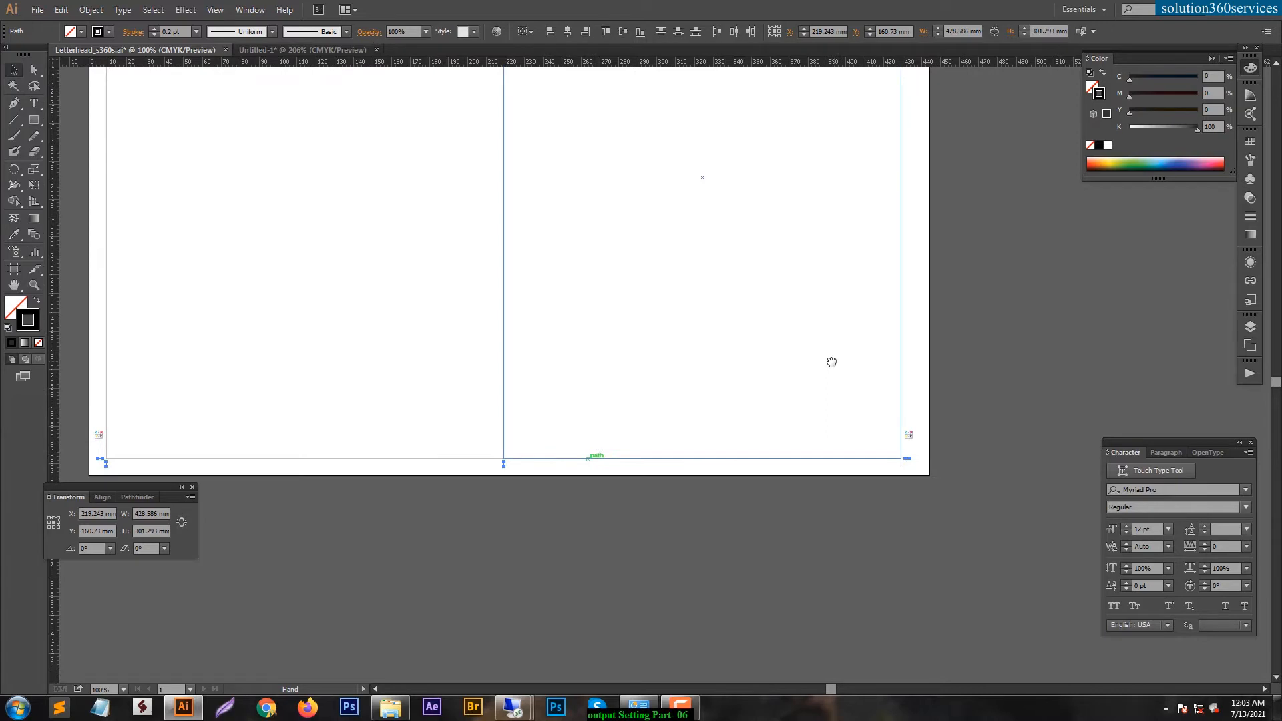
left_click(893, 467, "shift")
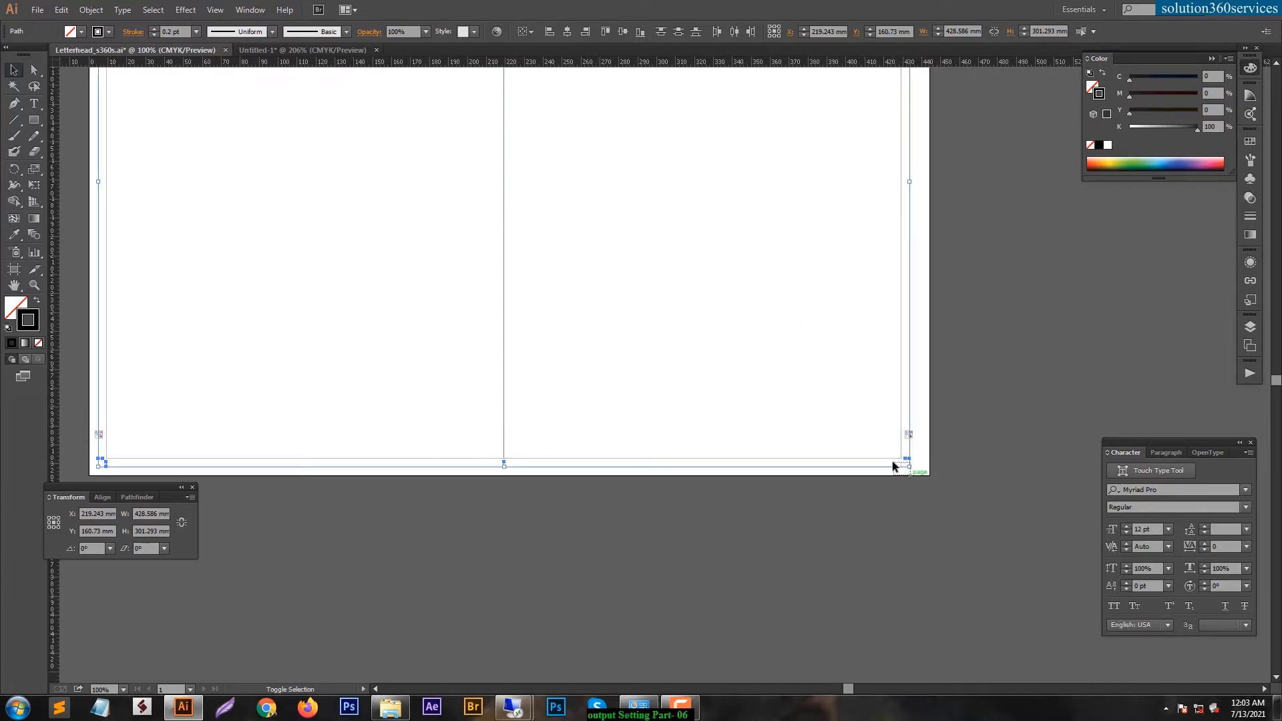
left_click_drag(730, 238, 864, 633)
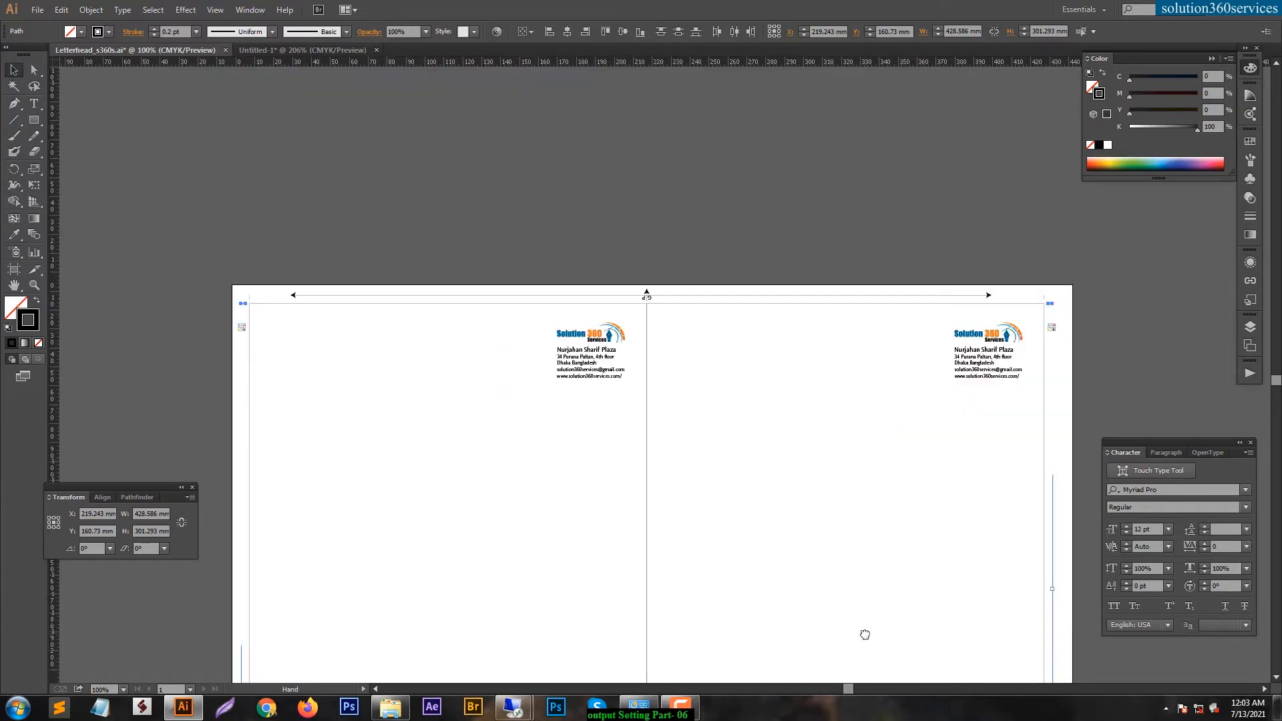
left_click(254, 307, "shift")
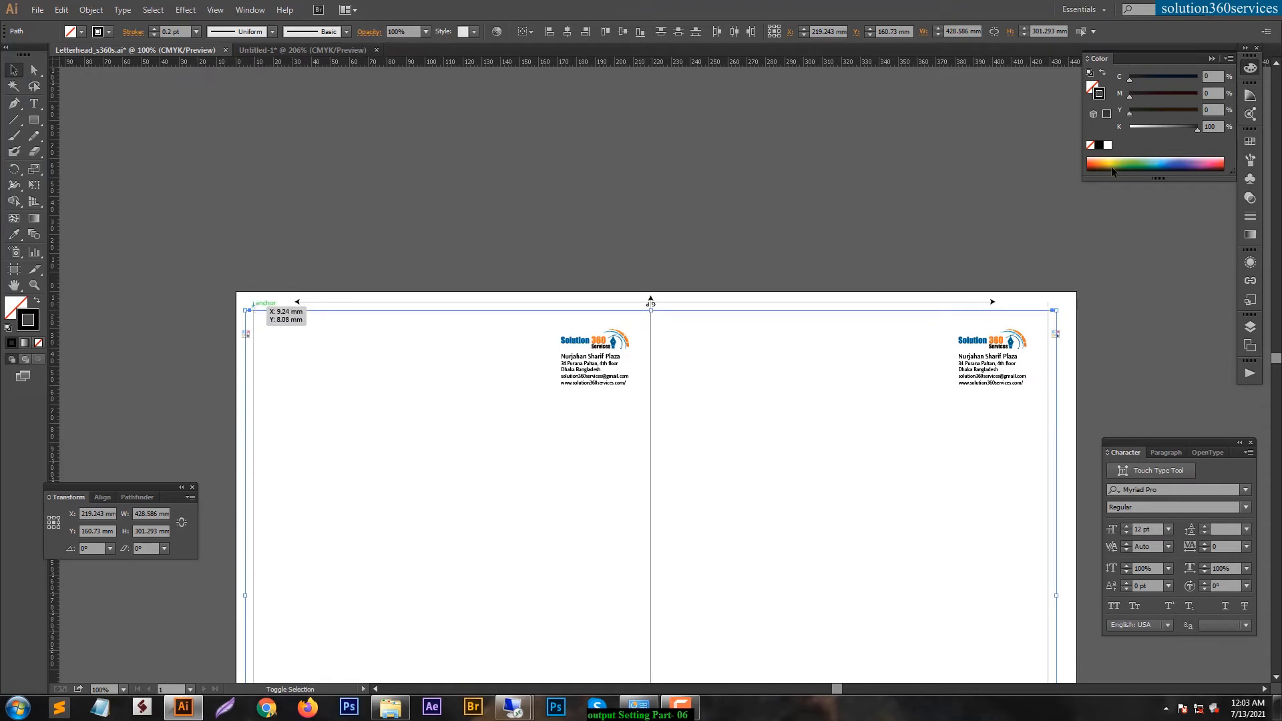
left_click(1048, 305, "shift")
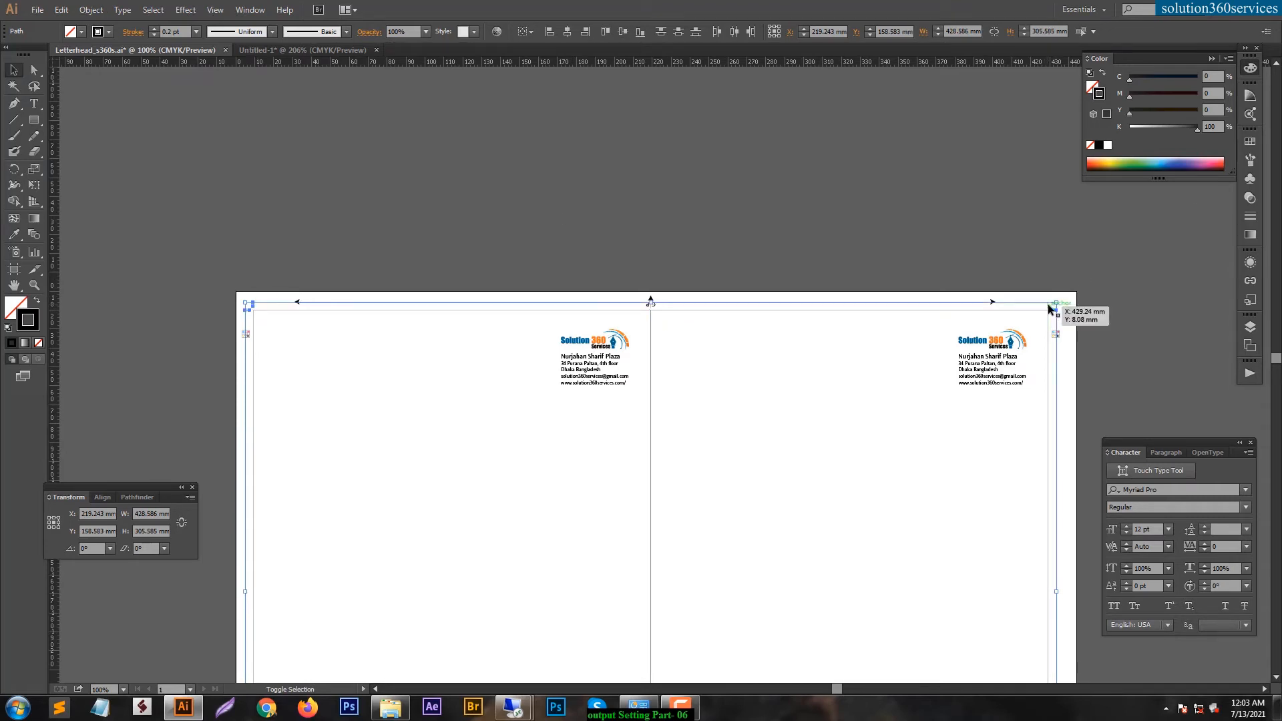
left_click(1116, 211)
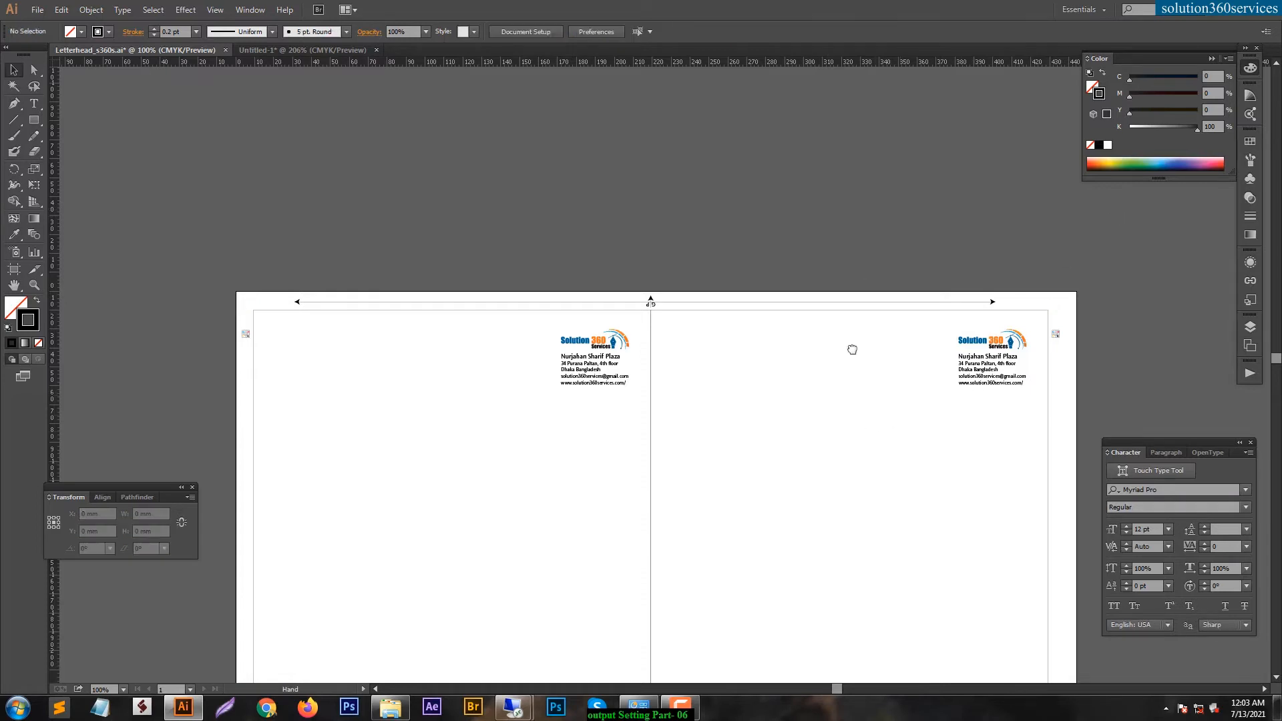
left_click_drag(852, 348, 866, 264)
key("ctrl+f")
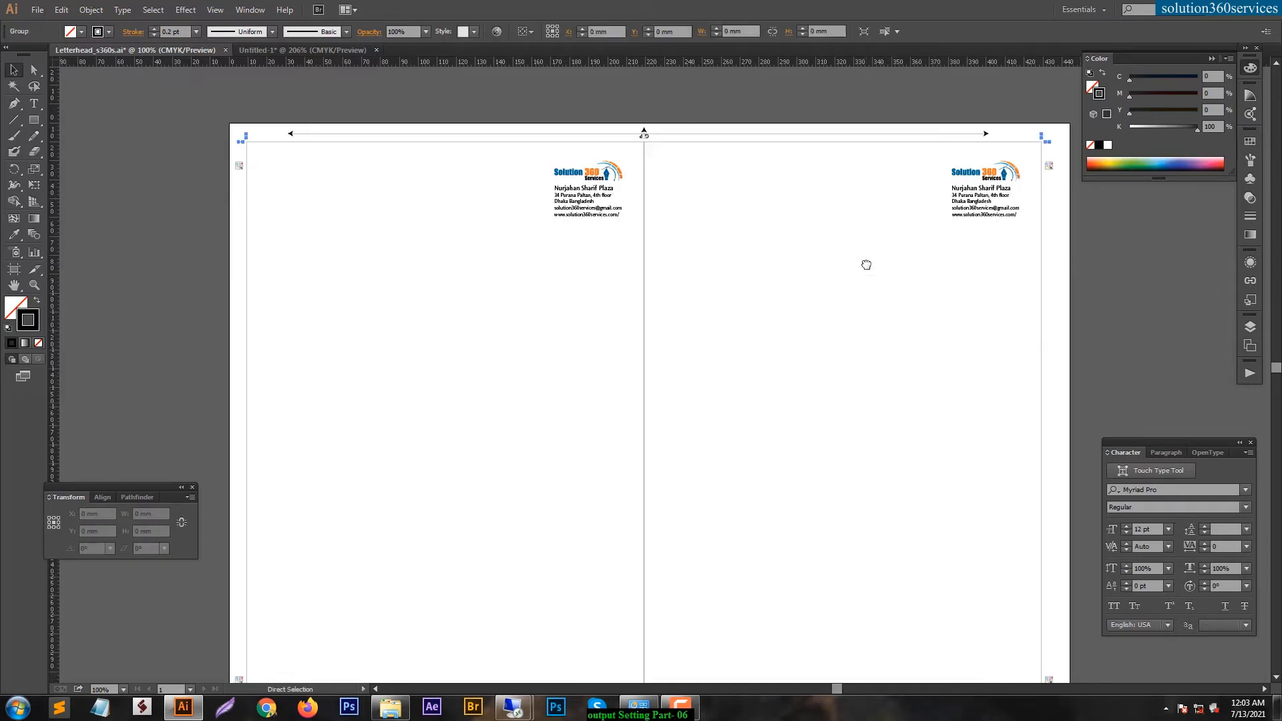
Step: Select the border rectangles of both letterheads and convert them to guides
left_click(702, 327)
key("a")
left_click_drag(710, 328, 551, 382)
key("v")
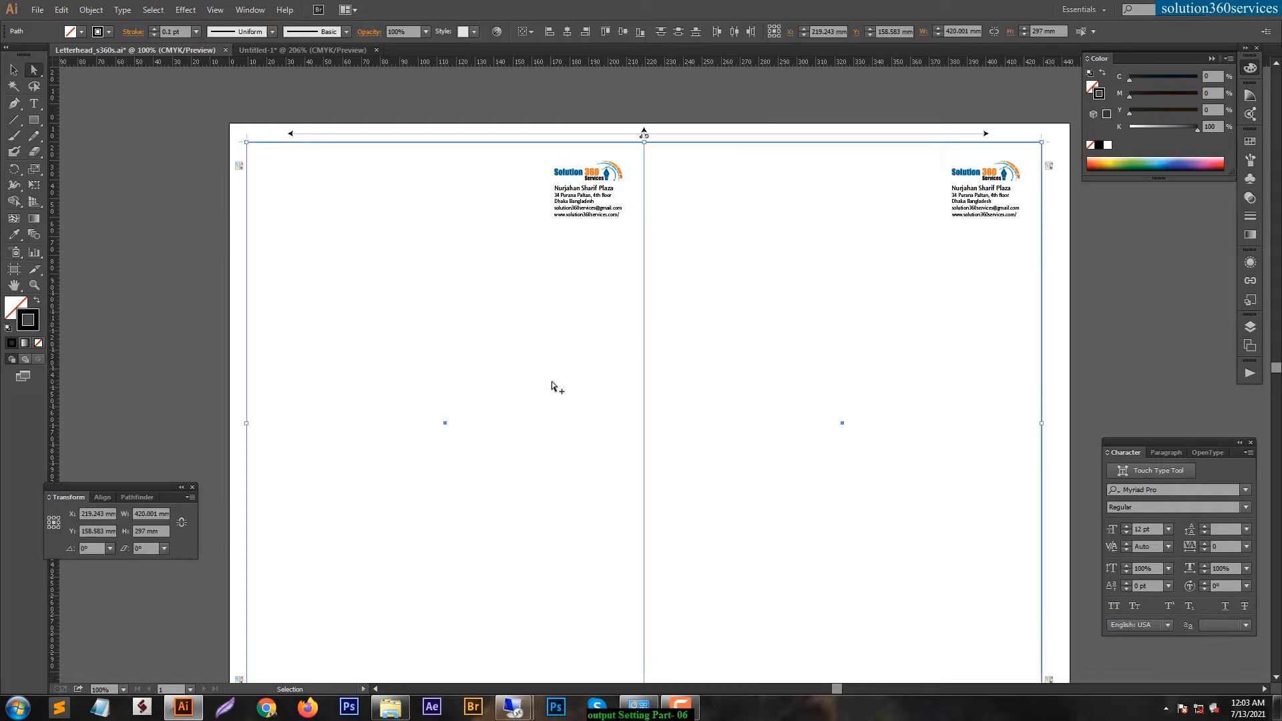
left_click(552, 381)
key("a")
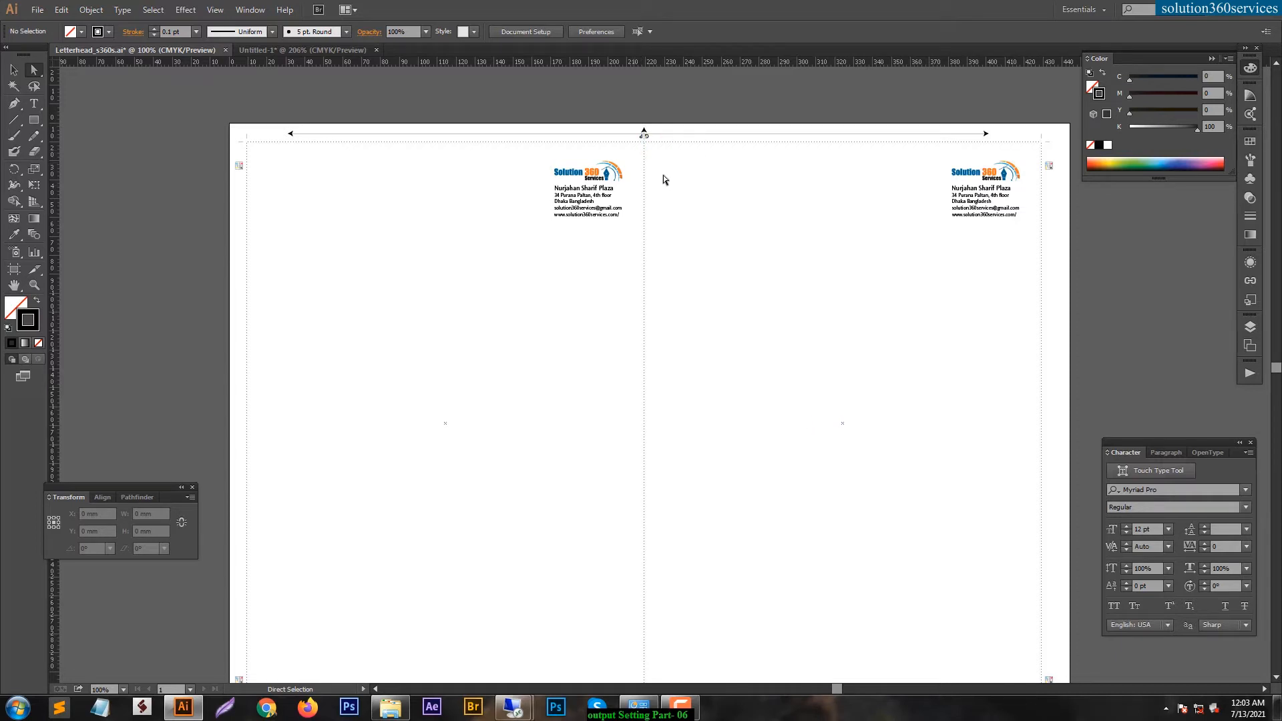
Step: Set the guide style to Lines in the Guides & Grid preferences
key("ctrl+k")
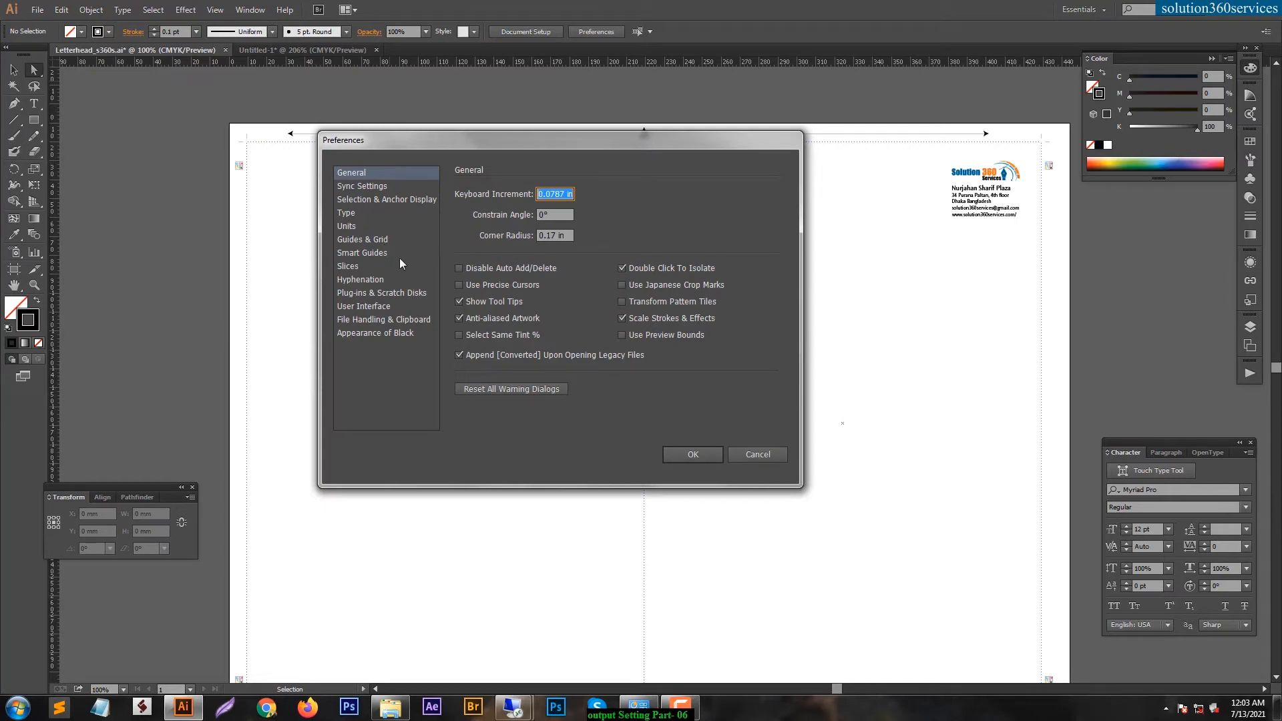
left_click(377, 254)
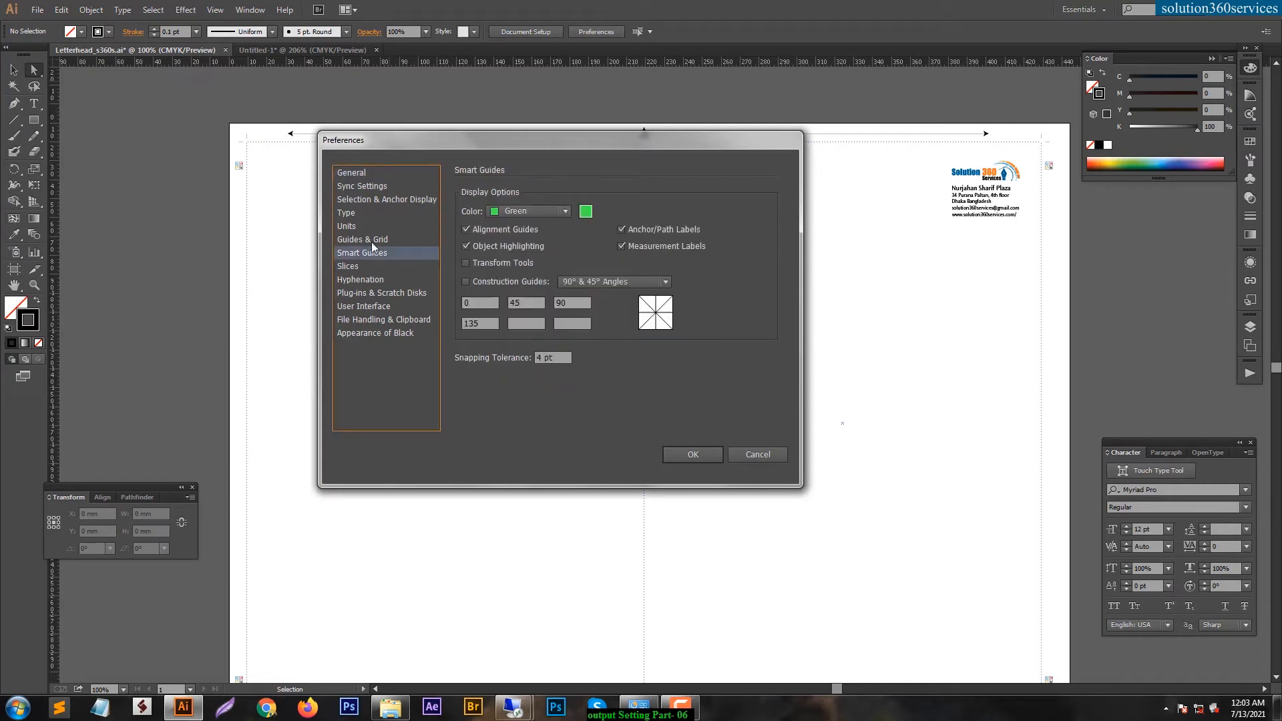
left_click(371, 242)
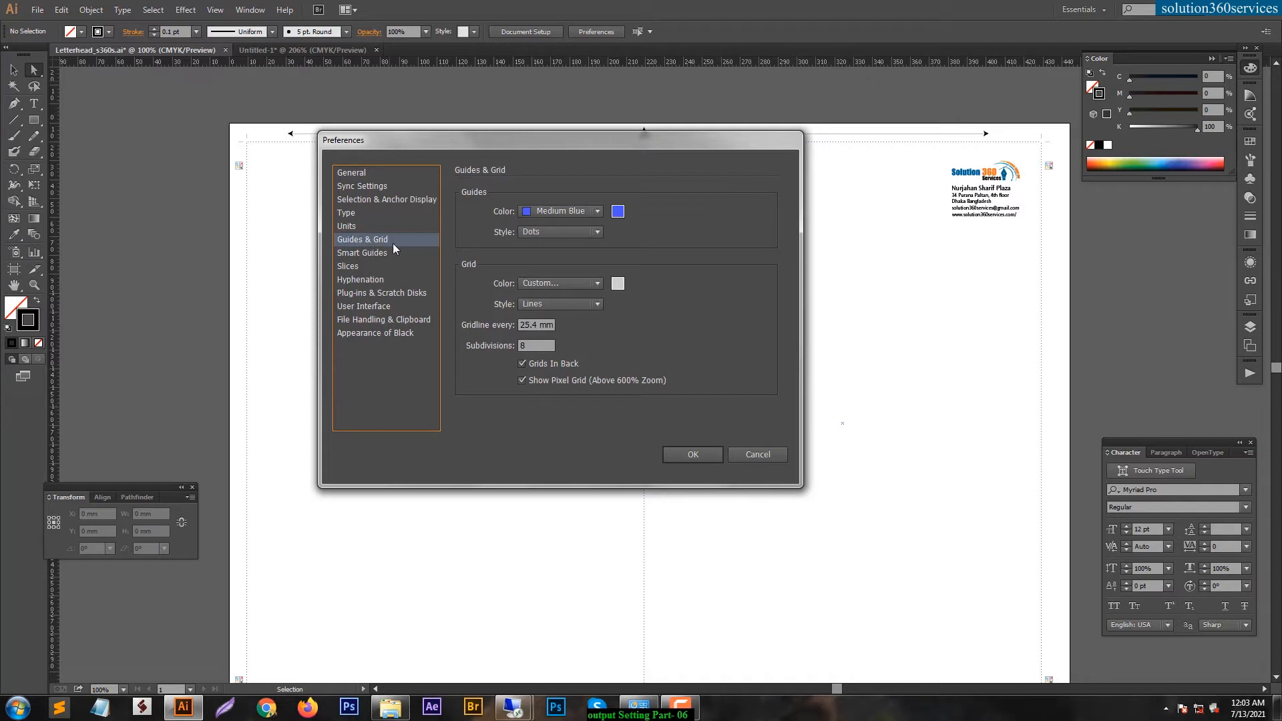
left_click(547, 231)
left_click(542, 245)
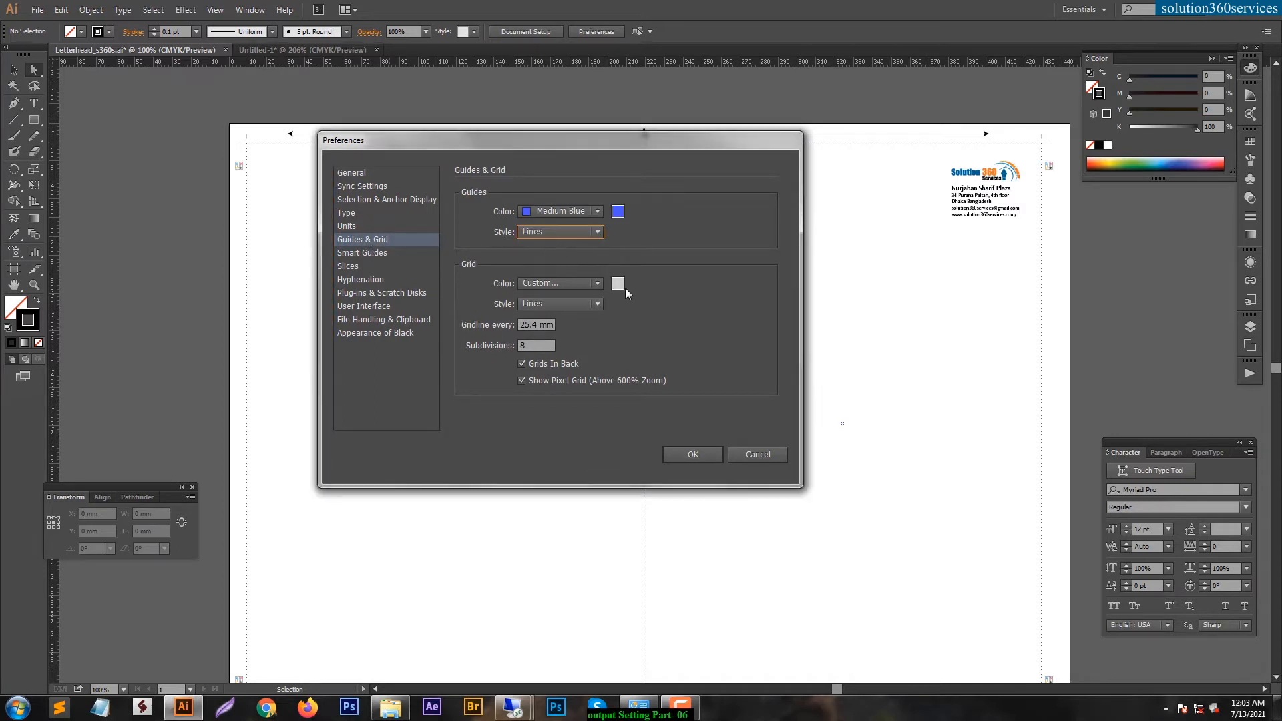
left_click(693, 454)
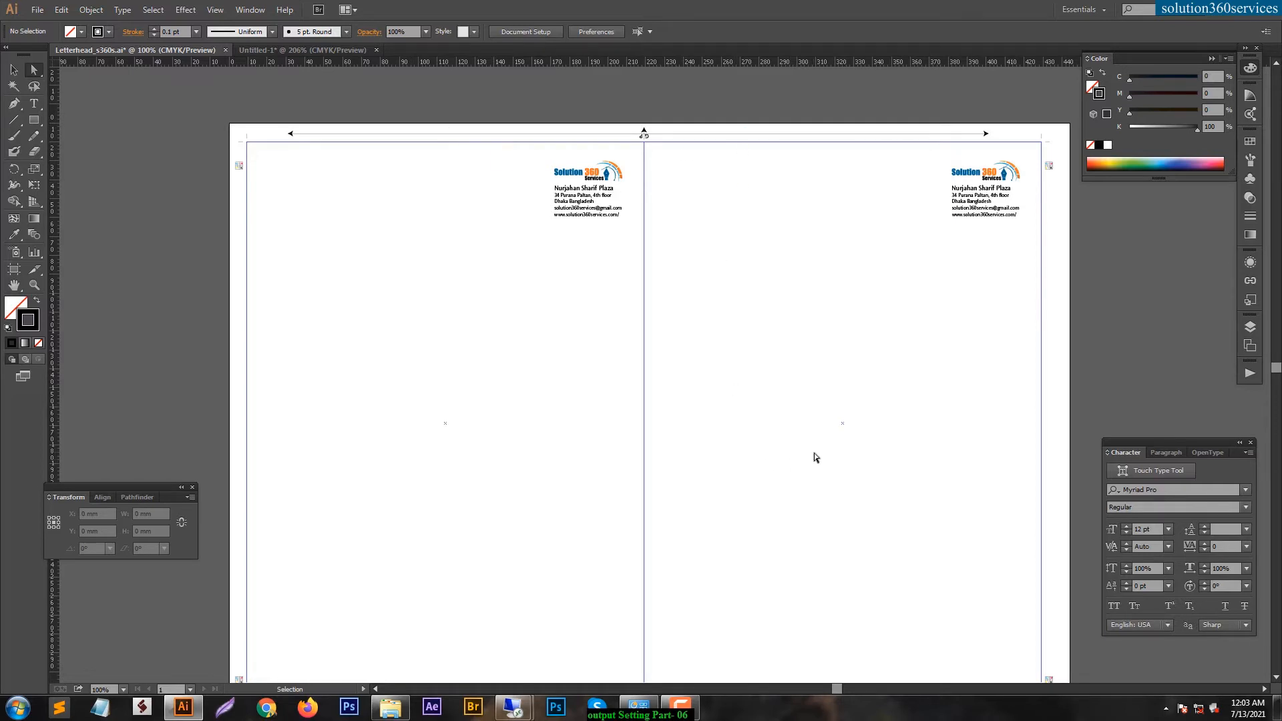
Step: Set the guide style back to Dots in the Guides & Grid preferences
key("ctrl+k")
left_click(380, 239)
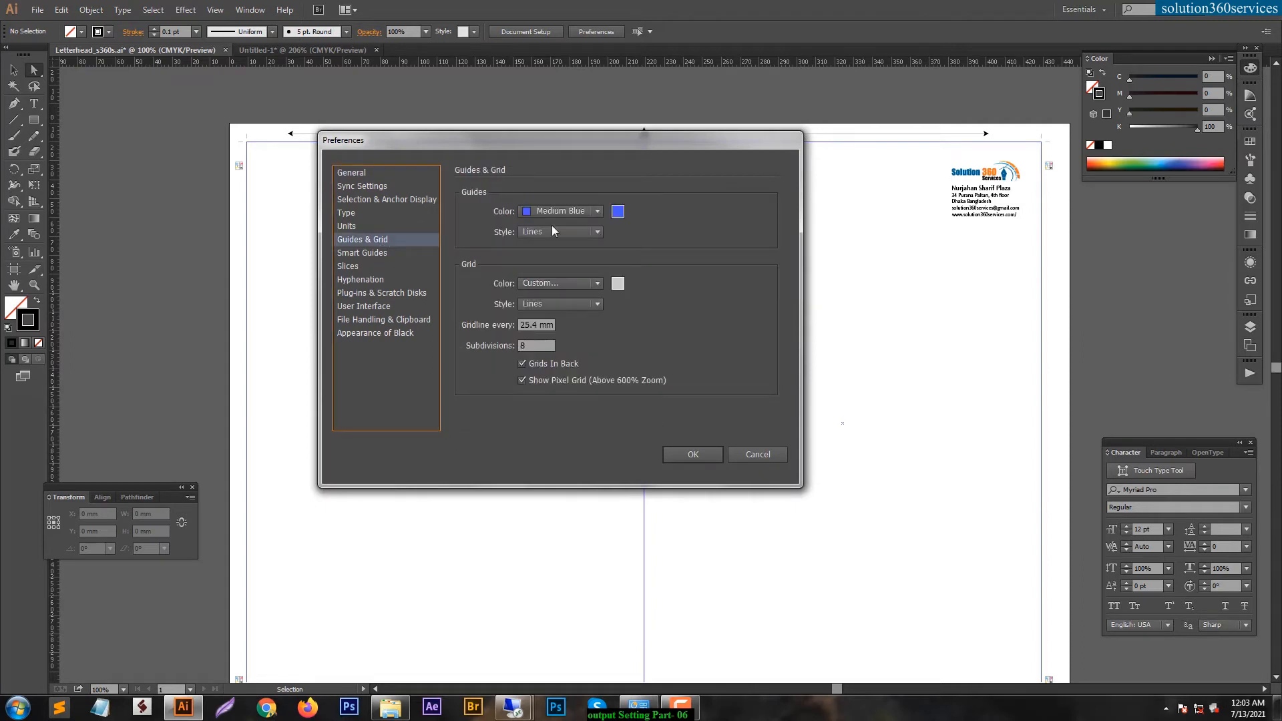
left_click(551, 231)
left_click(569, 262)
left_click(698, 457)
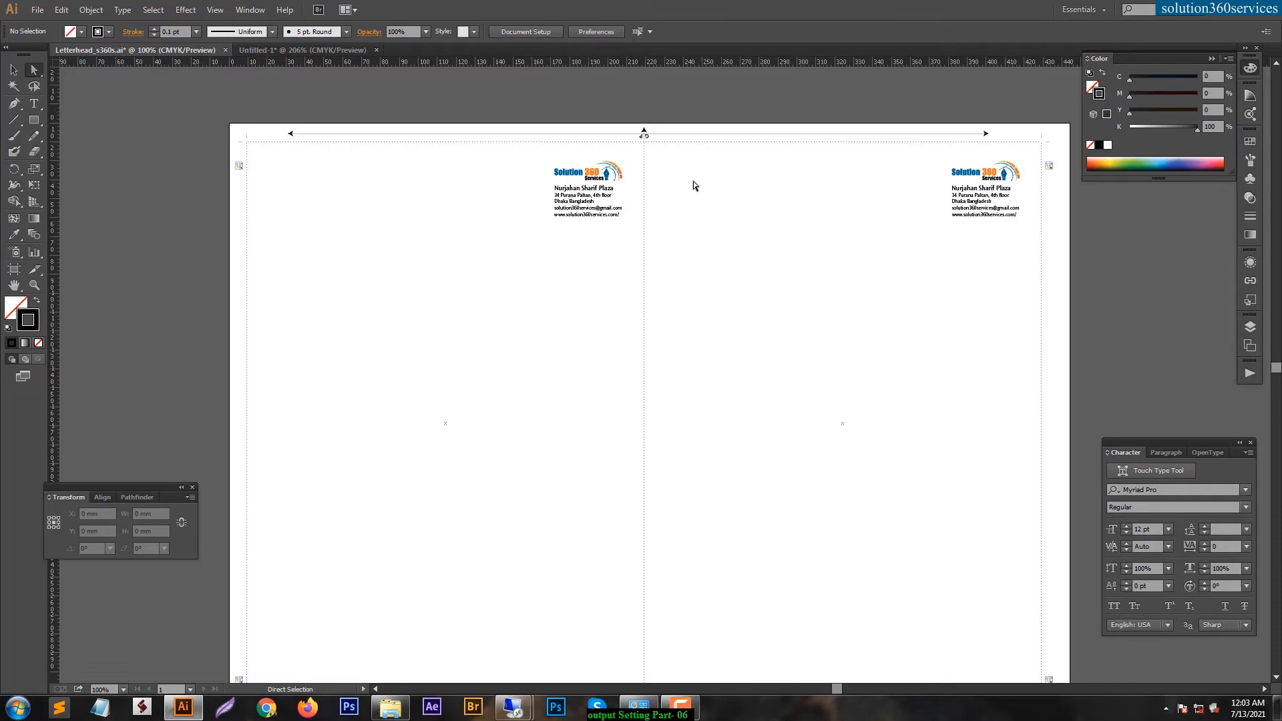
Step: Check how the guides respond to selection by marquee-selecting across the divider and selecting all the artwork
mouse_move(835, 486)
left_mouse_down()
mouse_move(835, 355)
mouse_move(842, 500)
left_mouse_up()
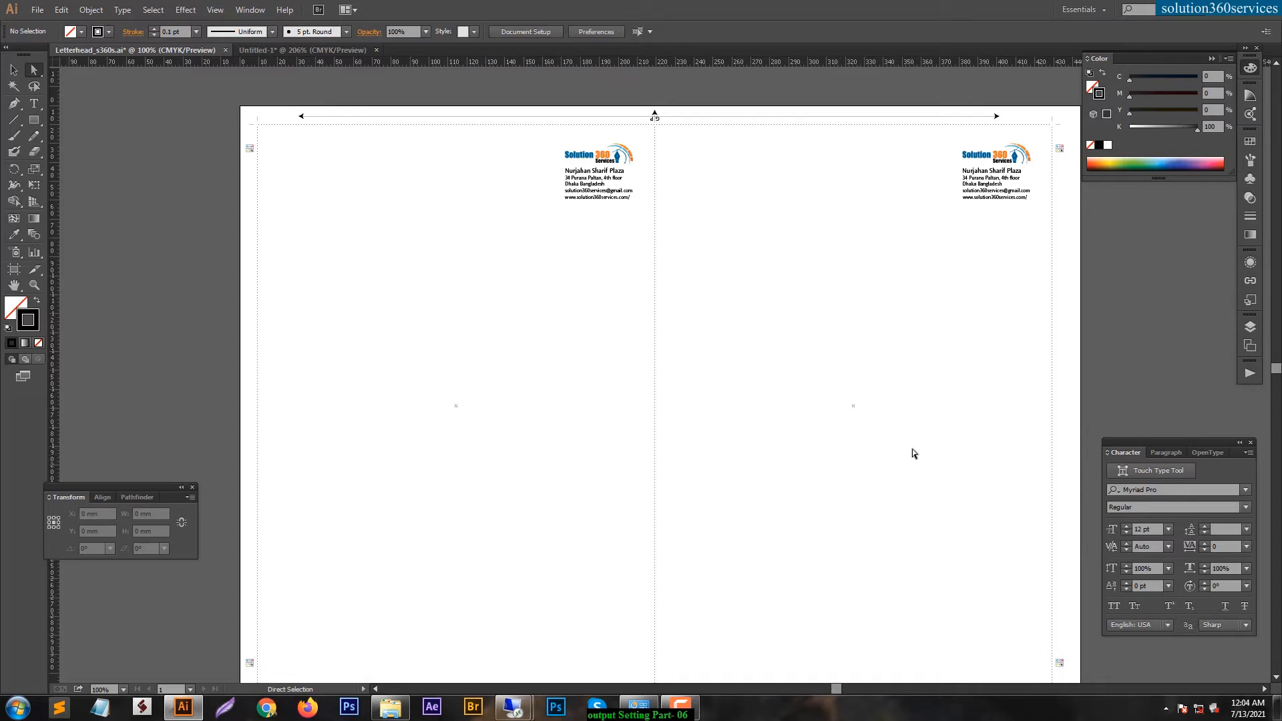
key("v")
left_click_drag(751, 383, 561, 506)
left_click_drag(539, 369, 750, 459)
key("ctrl+a")
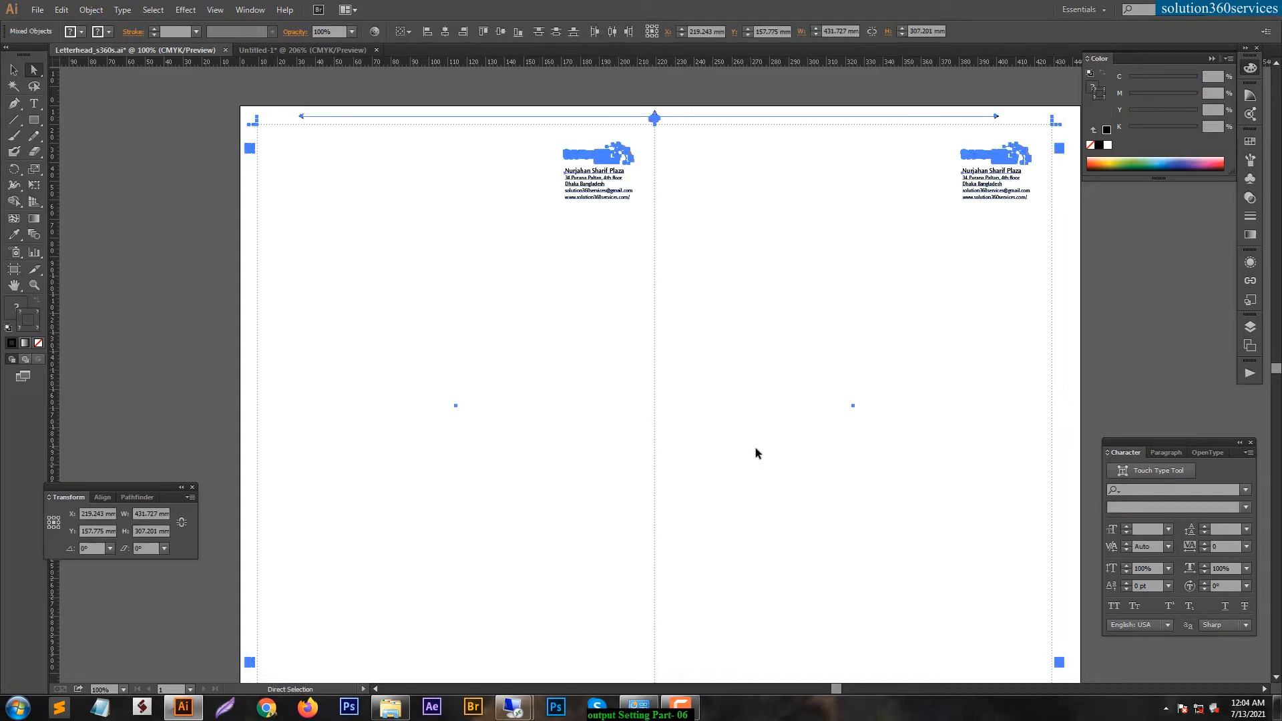
left_click(738, 430)
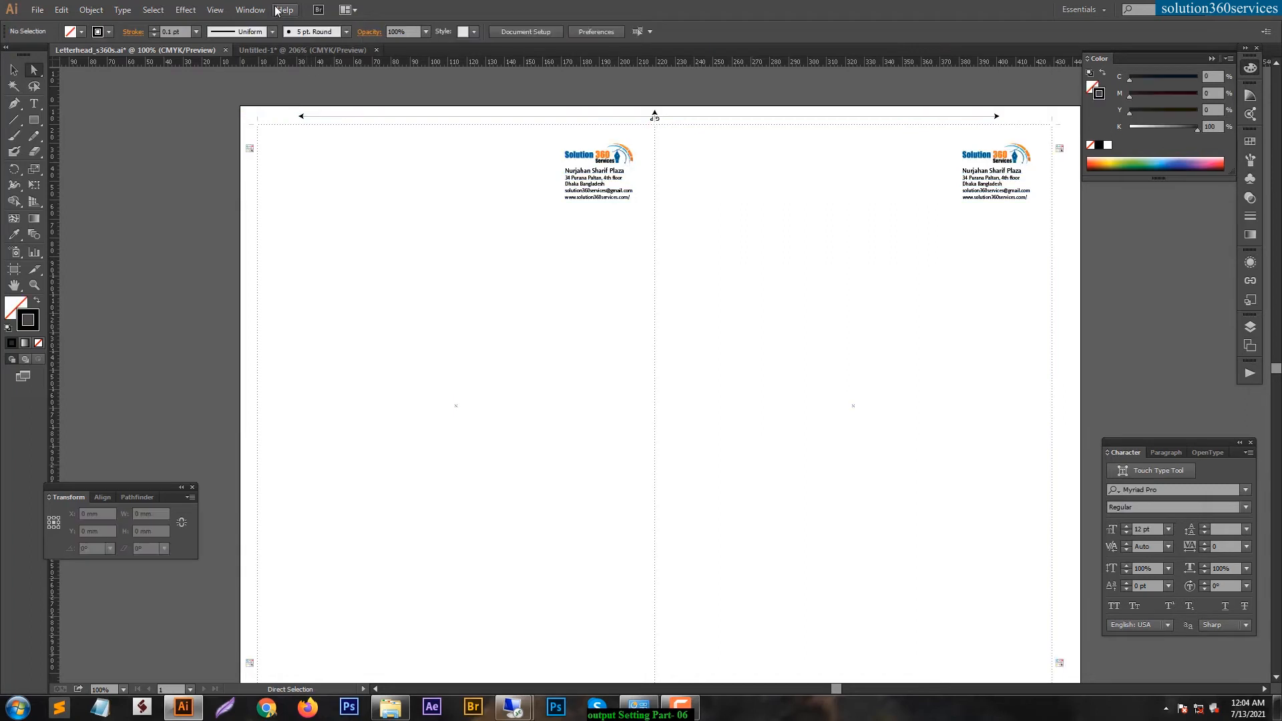
Step: Clear the letterhead guides from the artboard
left_click(215, 10)
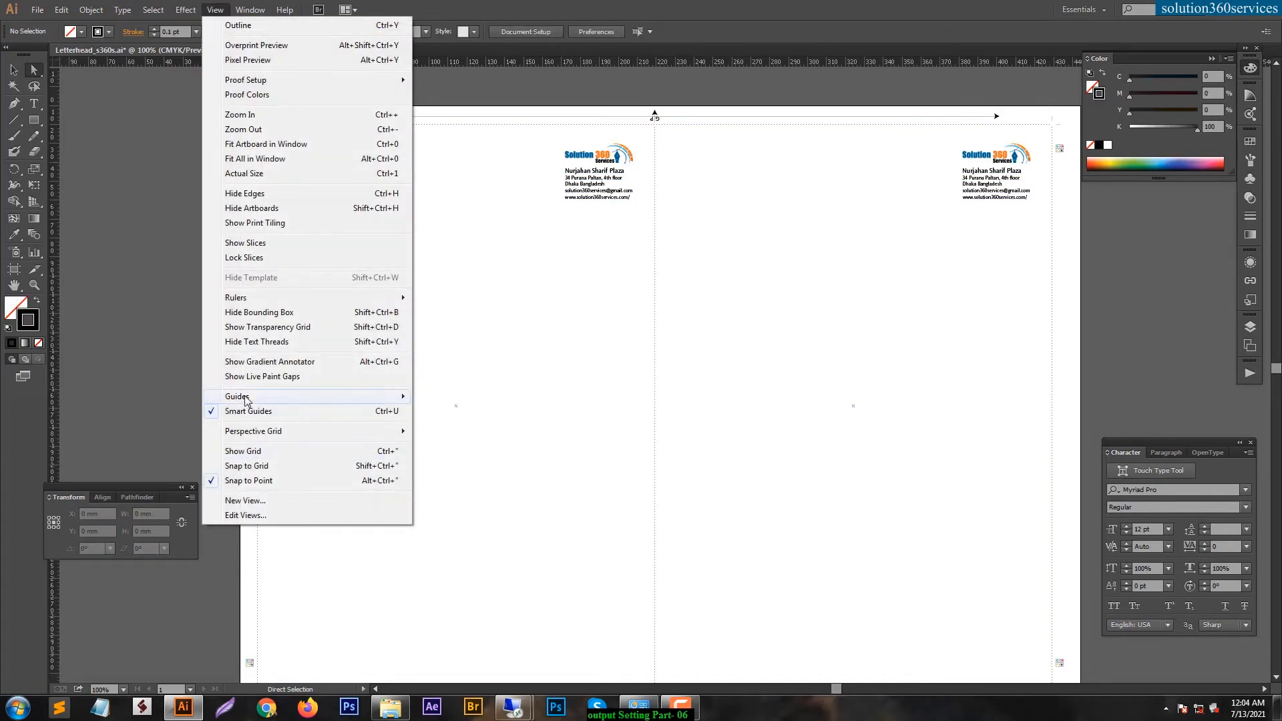
mouse_move(247, 398)
left_click(466, 455)
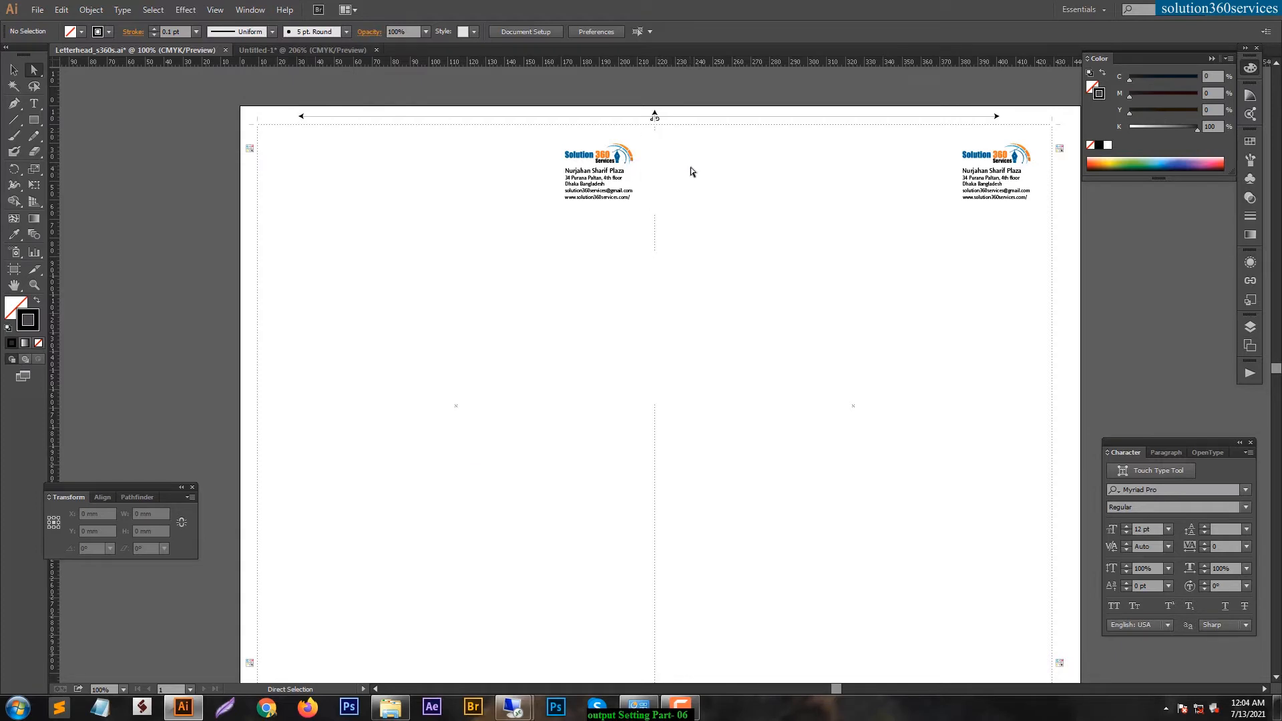
key("ctrl+semicolon")
Step: Select all the artwork and convert its text to outlines
key("ctrl+a")
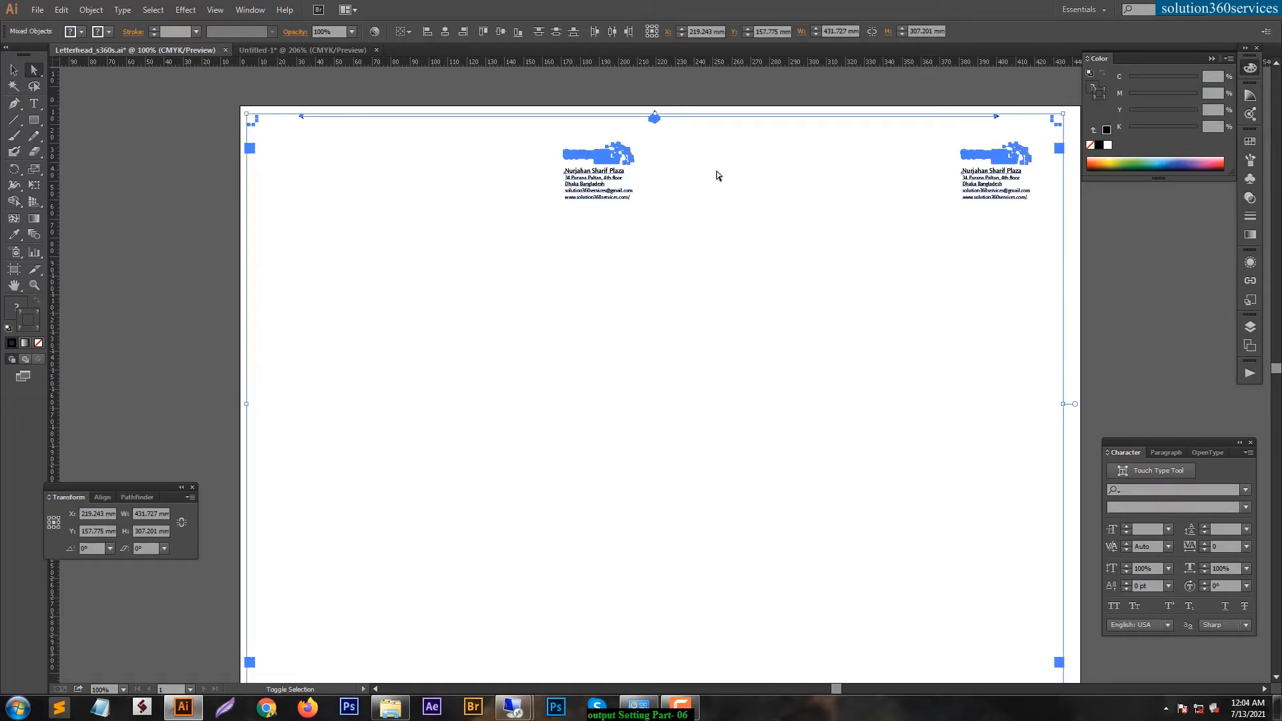
key("ctrl+shift+o")
key("a")
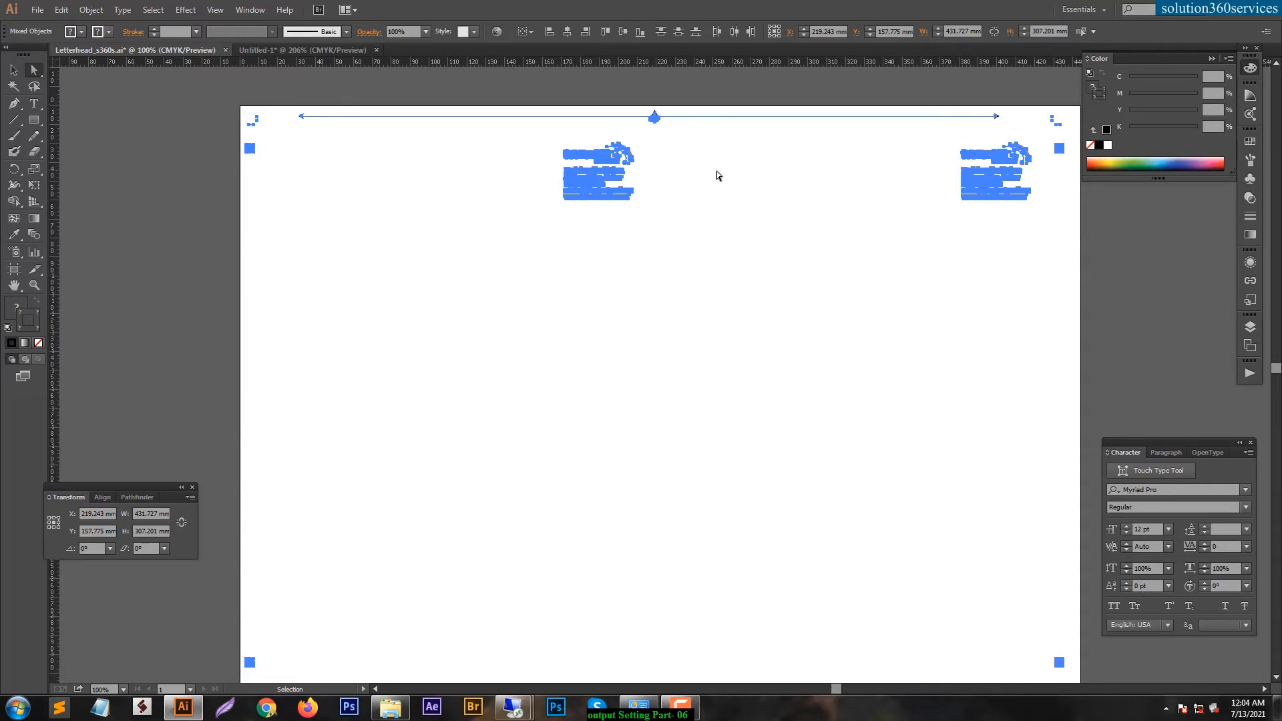
key("ctrl+shift+s")
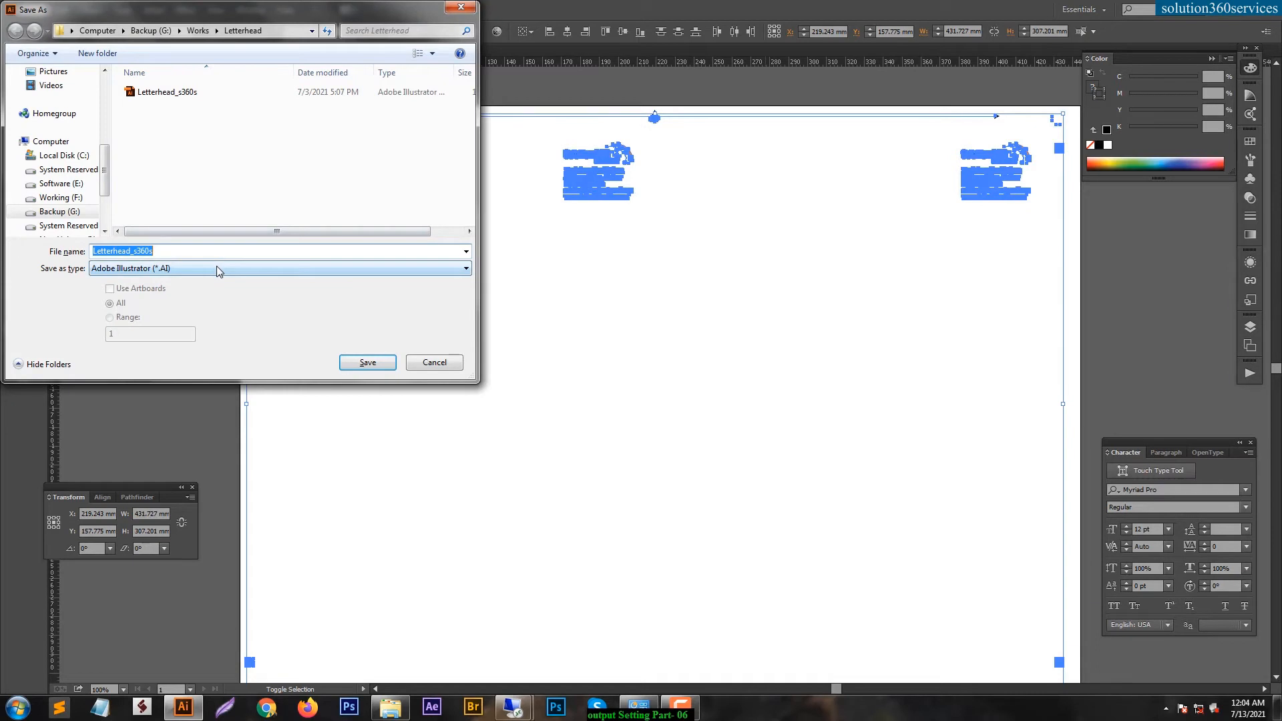
left_click(216, 265)
left_click(209, 301)
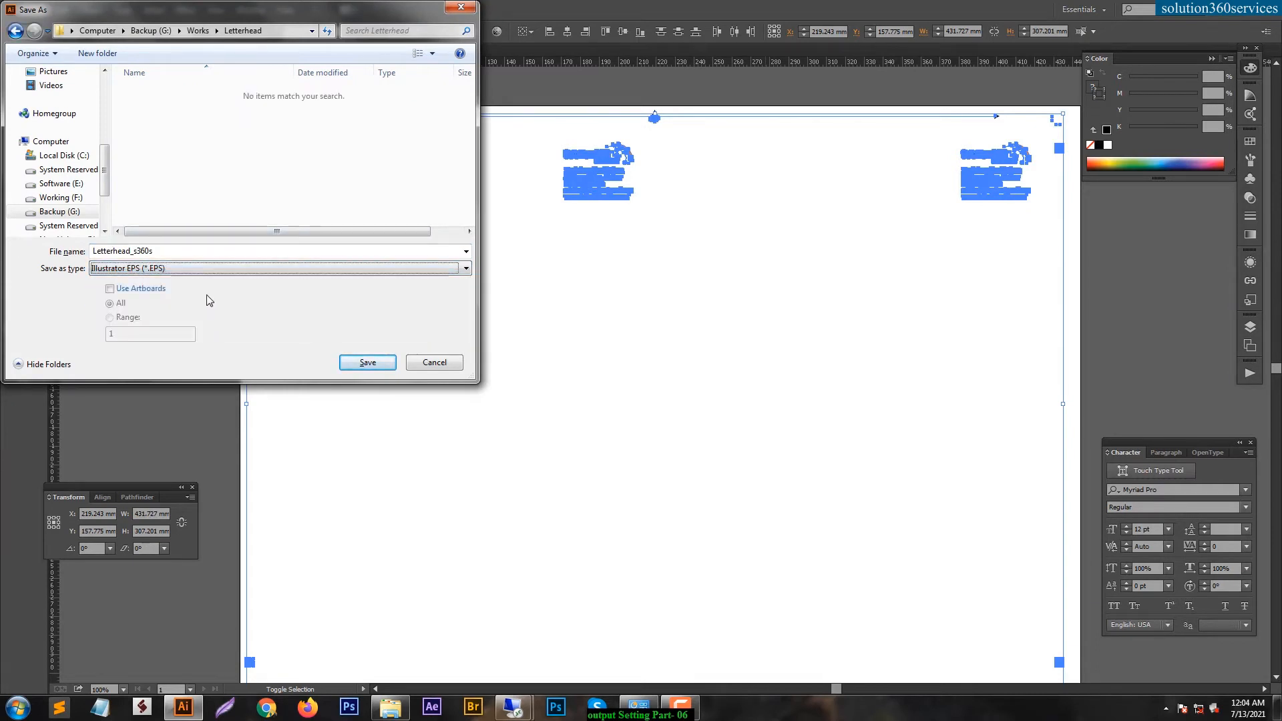
left_click(376, 364)
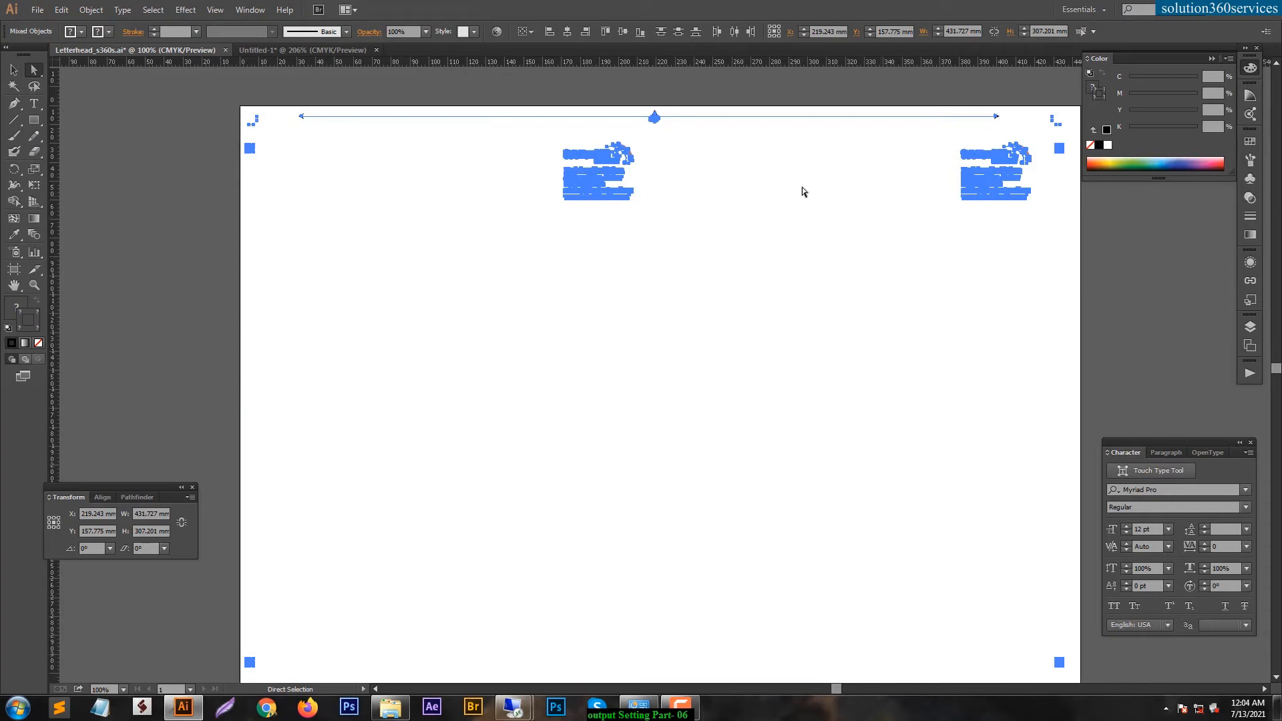
Step: Apply Overprint Black to all selected artwork, adding 100% black on both fill and stroke
left_click(91, 9)
mouse_move(61, 9)
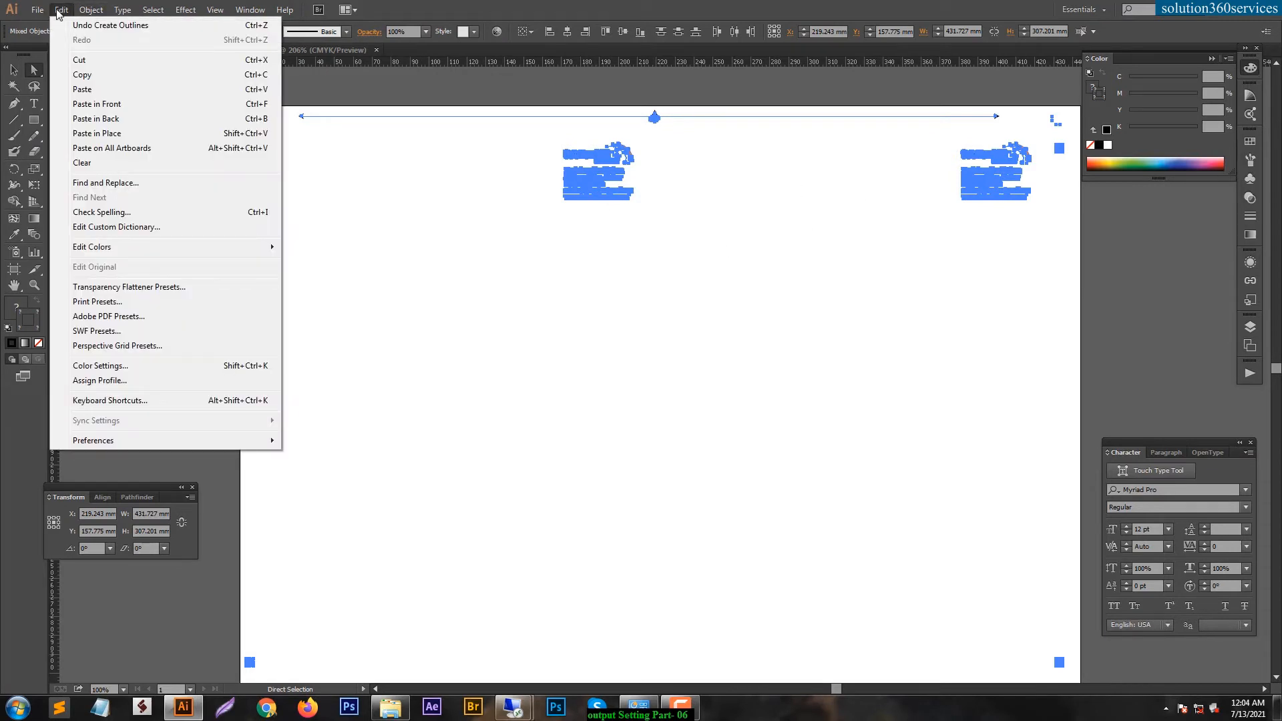
mouse_move(130, 252)
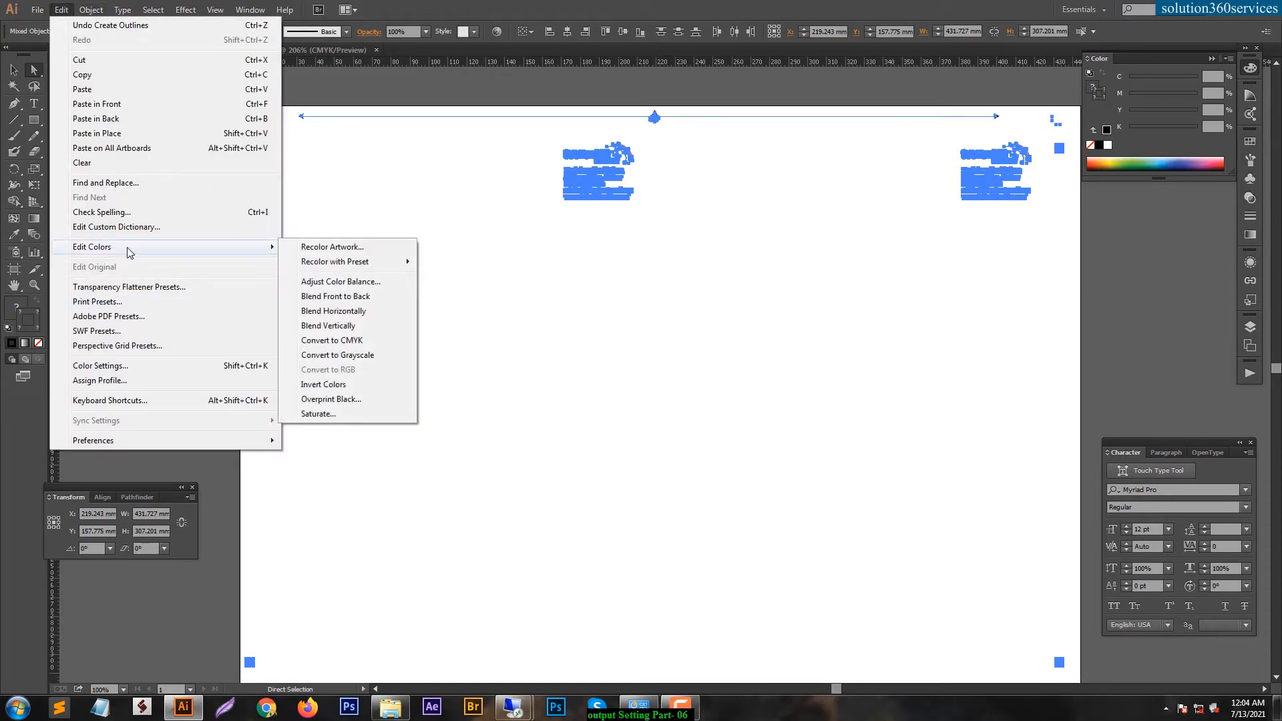
left_click(342, 405)
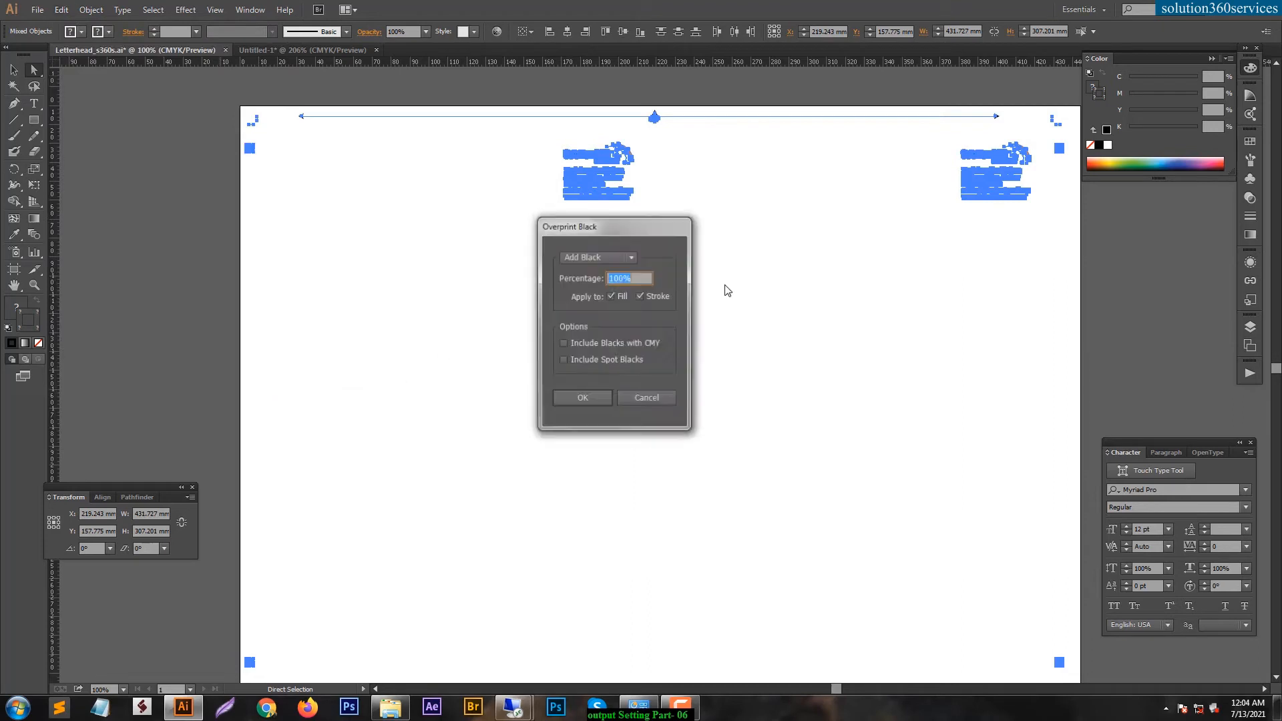
left_click(593, 399)
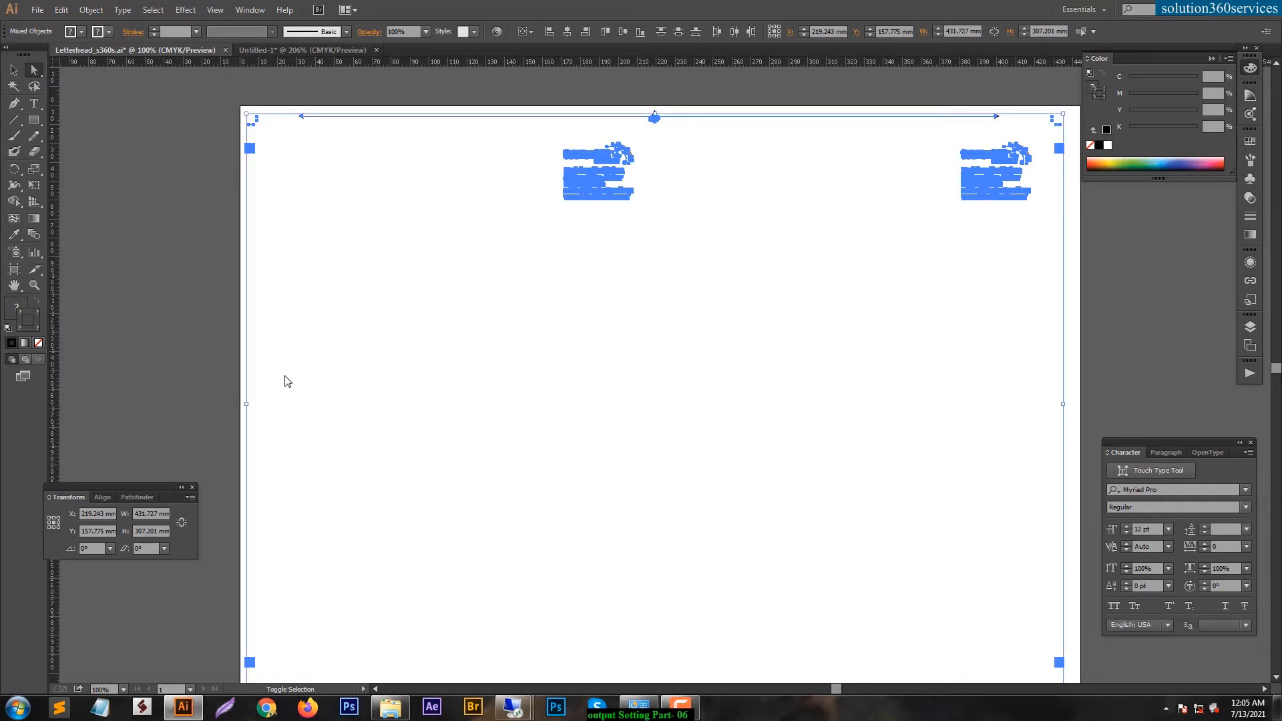
Step: Save a copy of the letterhead in Illustrator EPS format as Letterhead_s360s in the Letterhead folder, replacing the existing EPS file
key("ctrl+shift+s")
left_click(191, 268)
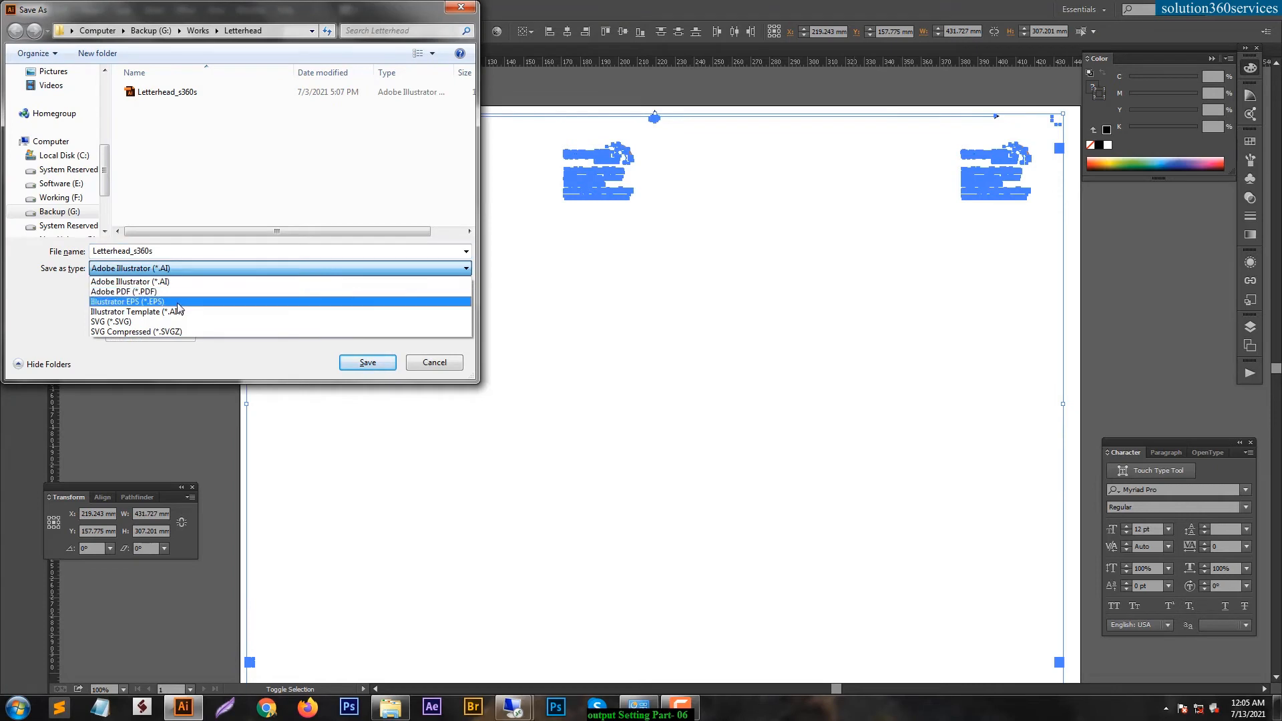
left_click(179, 299)
left_click(368, 362)
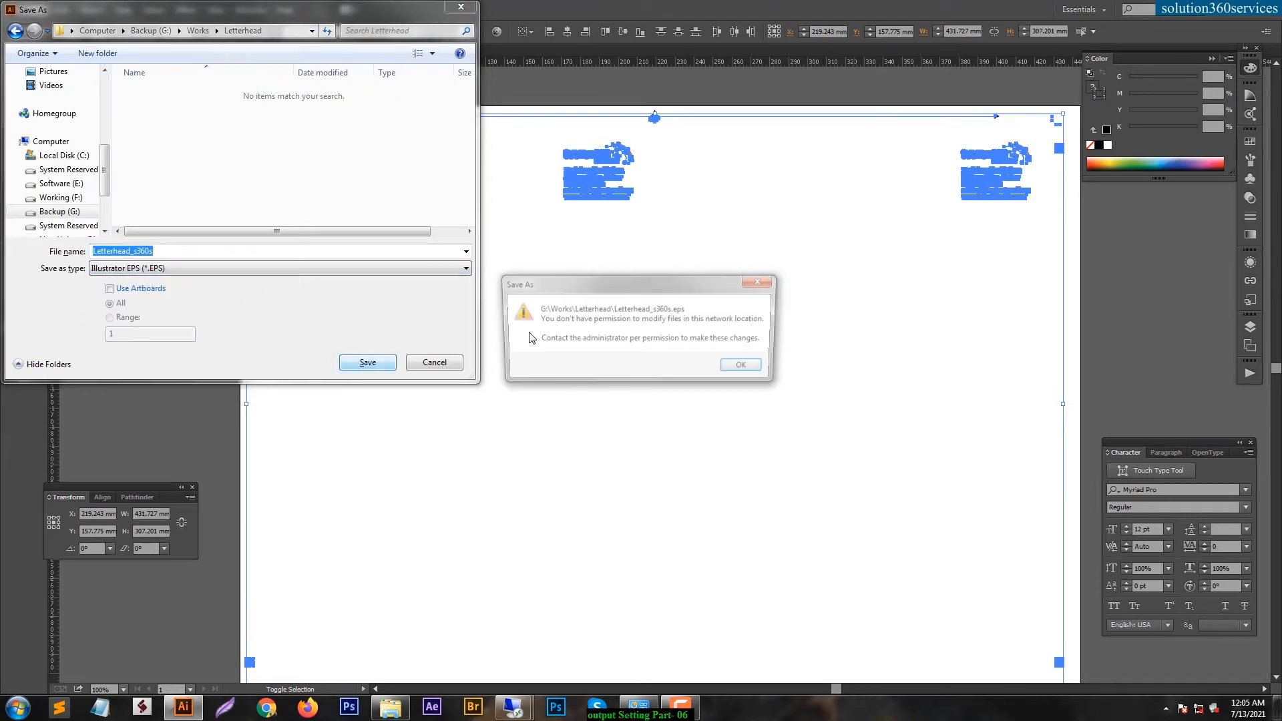
left_click(746, 368)
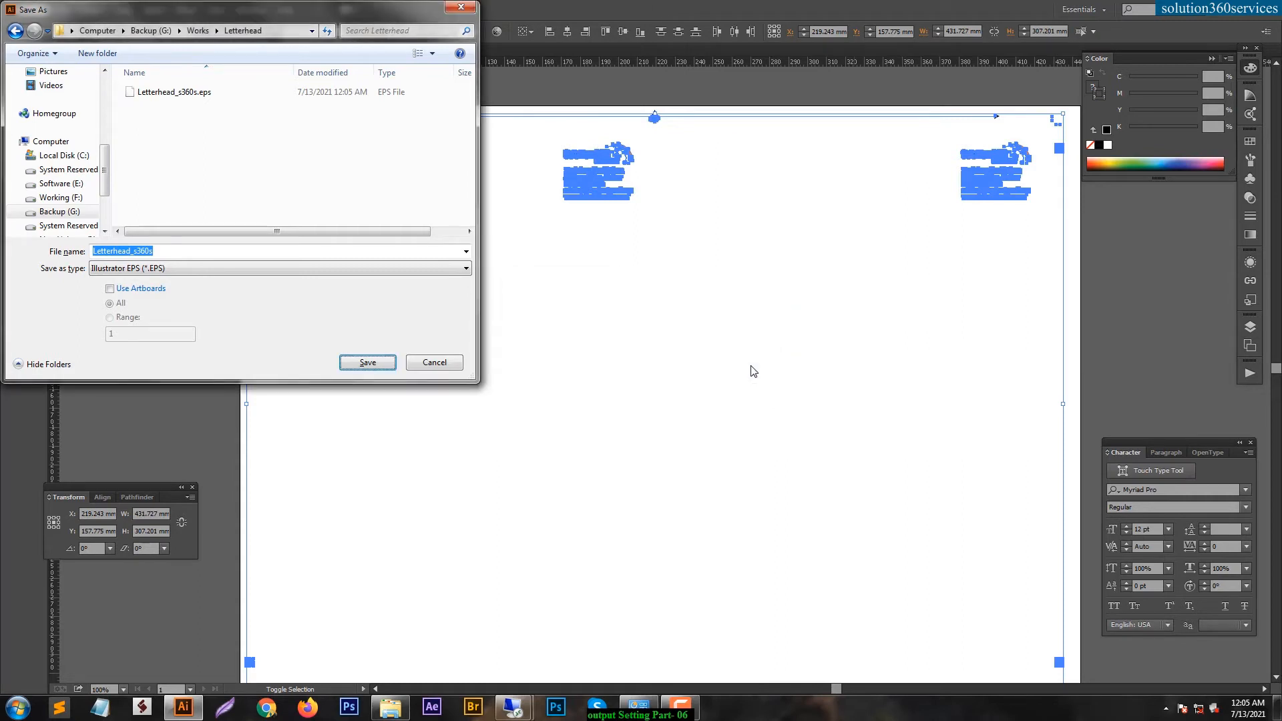
left_click(368, 362)
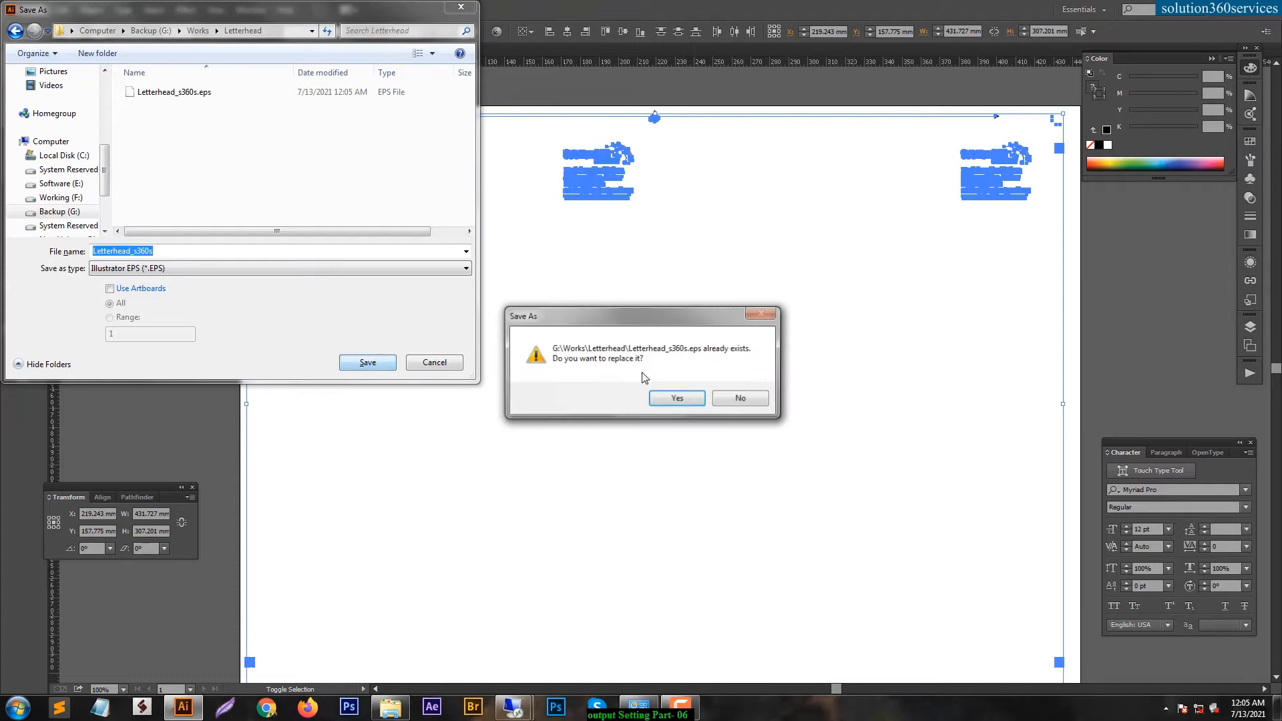
left_click(673, 399)
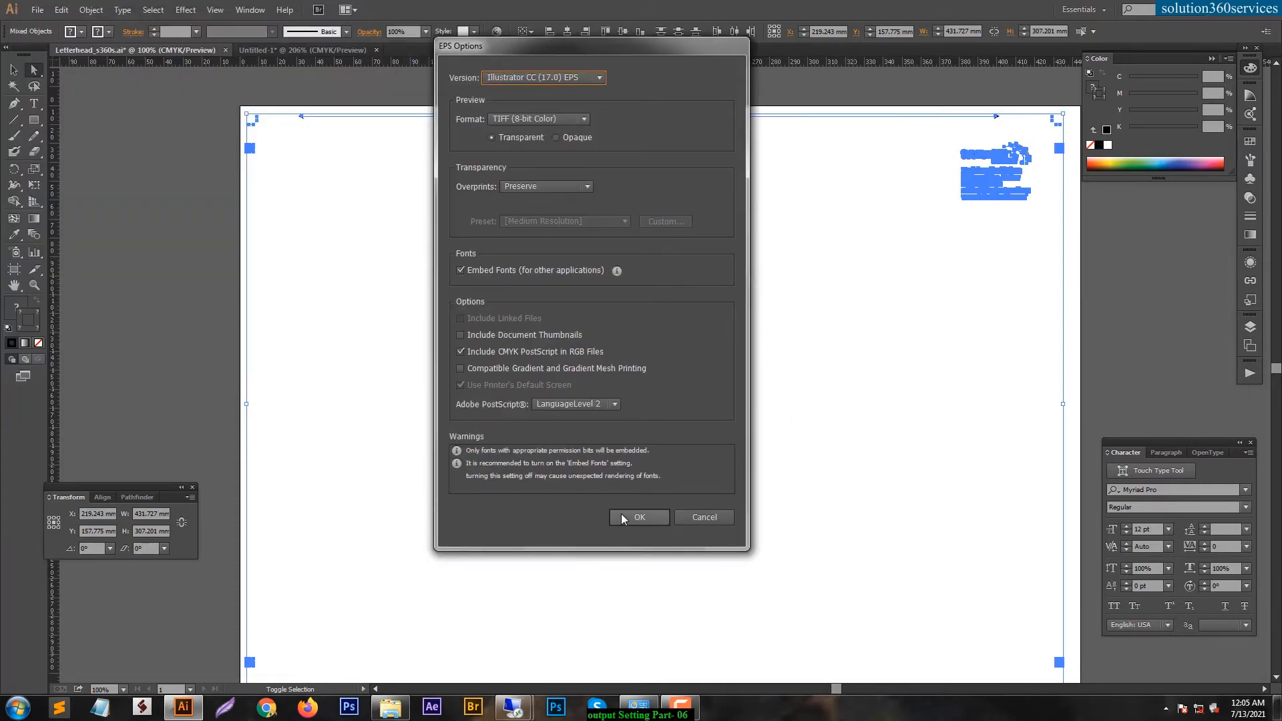
Step: Set the EPS version to Illustrator CS6 EPS, write the file and deselect the artwork
left_click(550, 75)
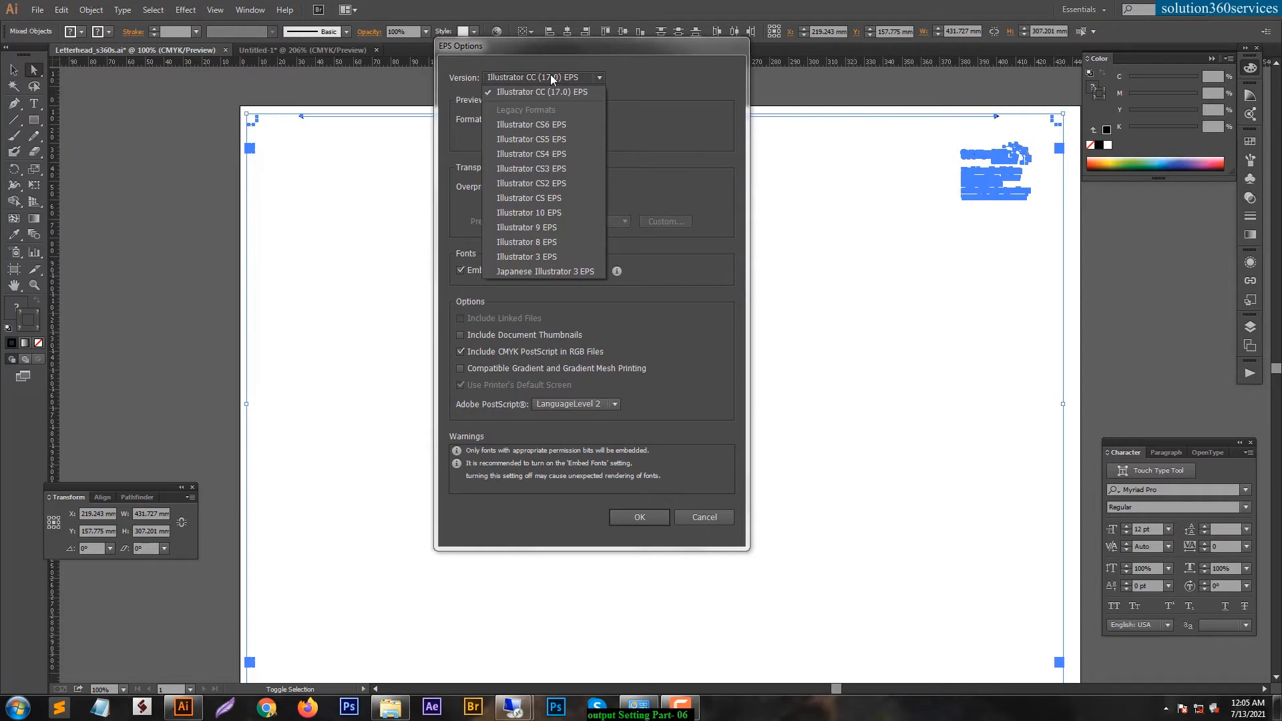
left_click(567, 124)
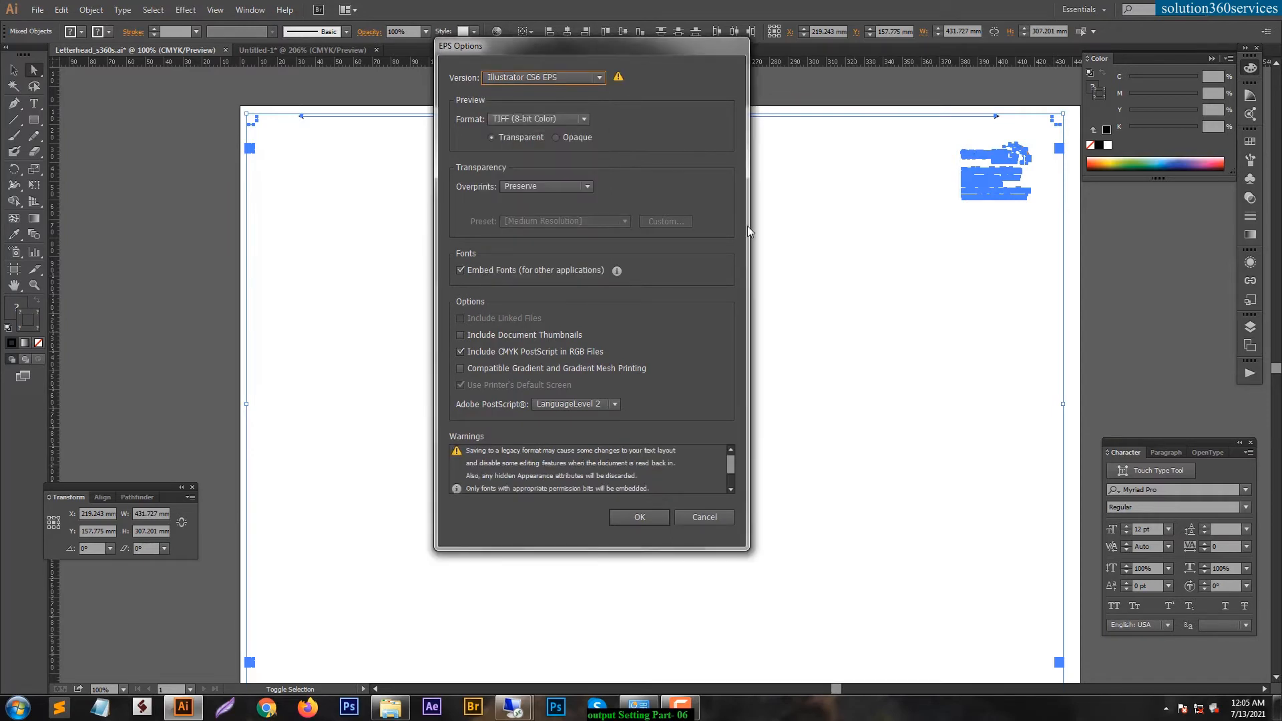
left_click(656, 515)
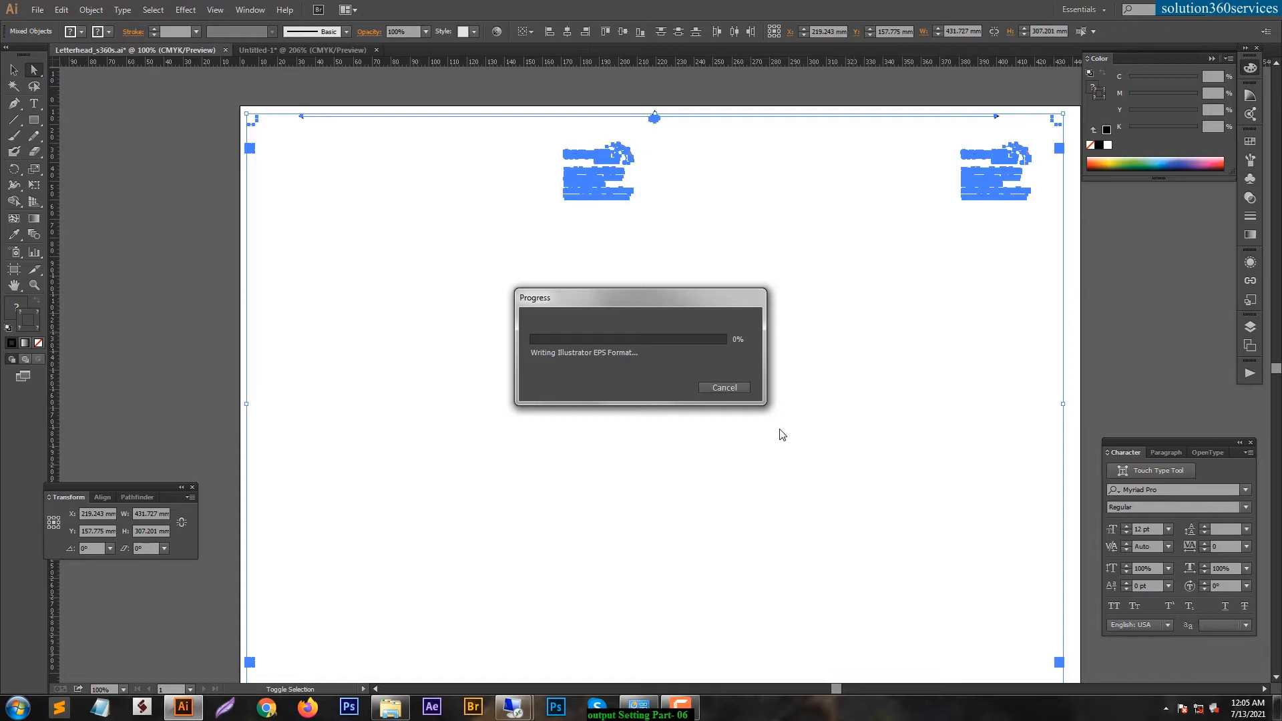
left_click(815, 304)
left_click_drag(819, 295, 466, 419)
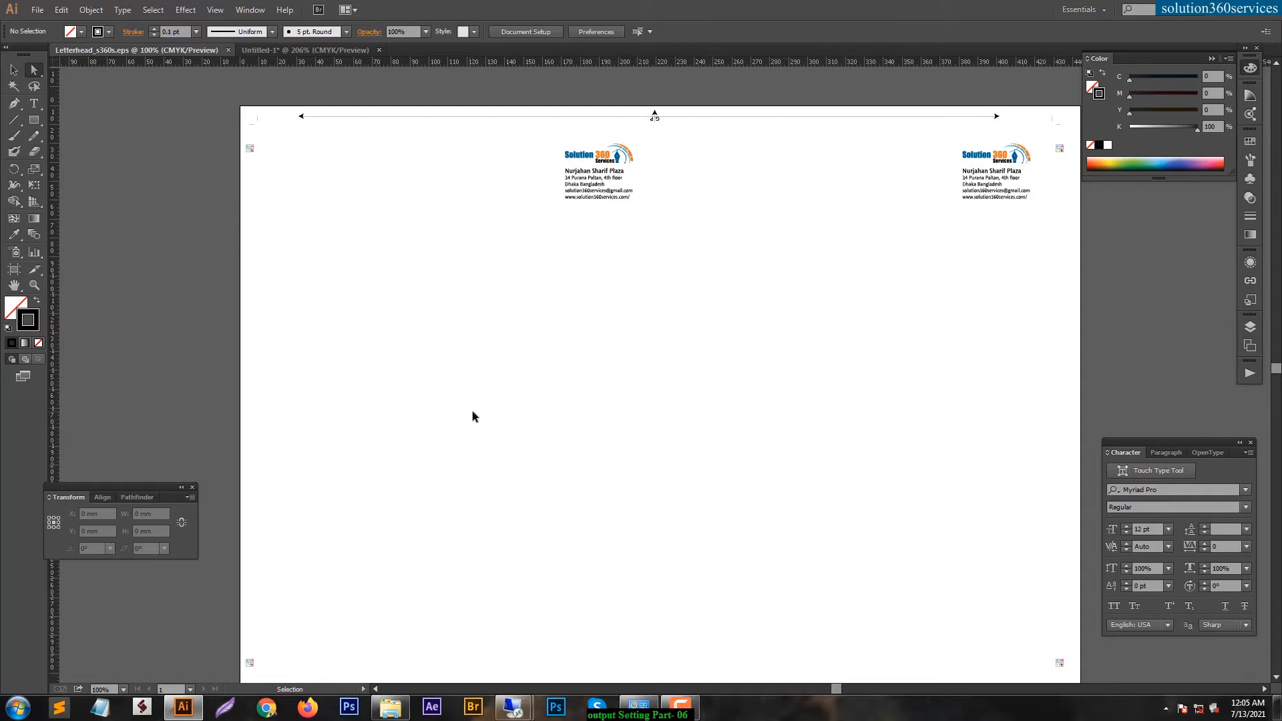
Step: Undo the text outlining and the clearing of the letterhead guides to restore live text and page frames, and deselect everything
key("ctrl+a")
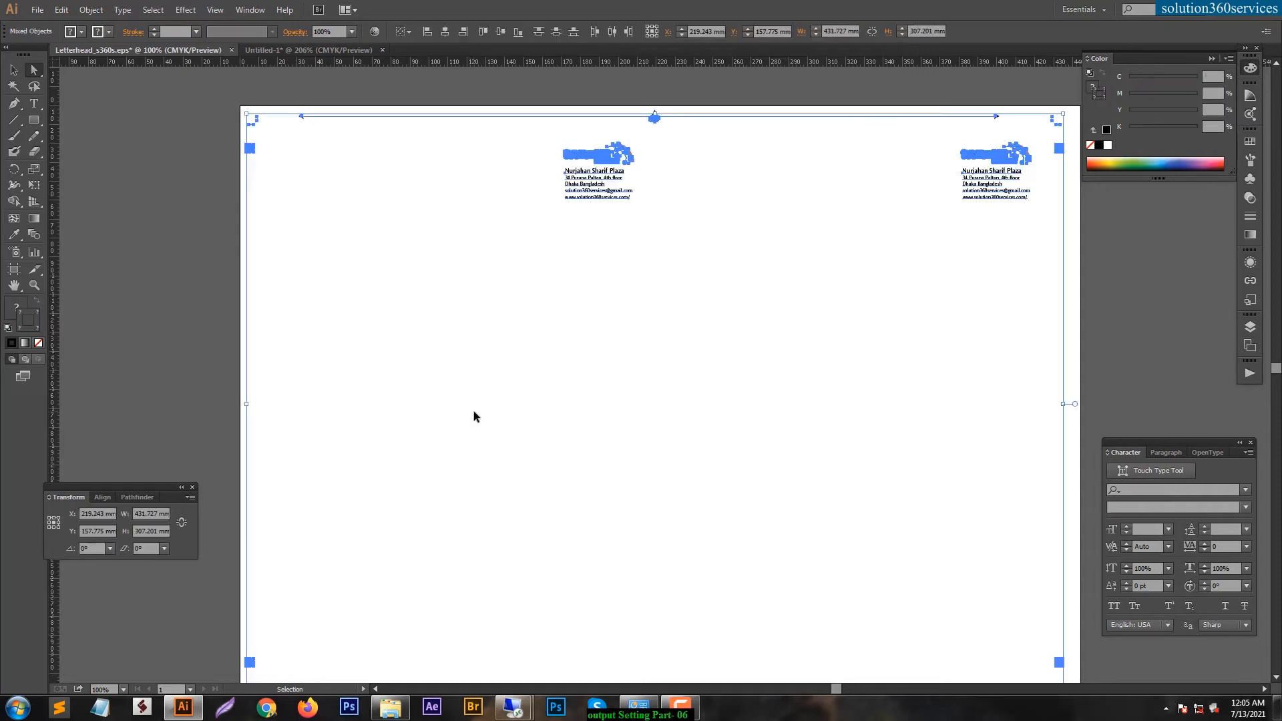
left_click(474, 411)
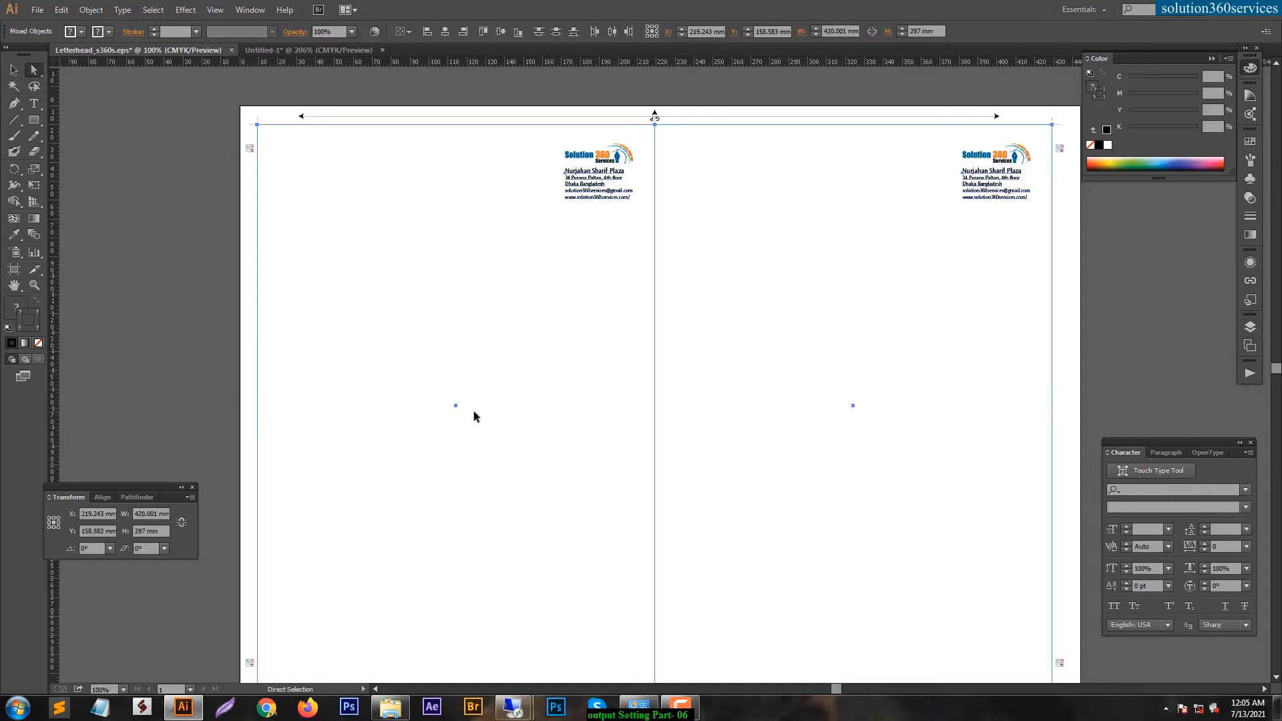
left_click_drag(719, 336, 558, 402)
key("ctrl+shift+a")
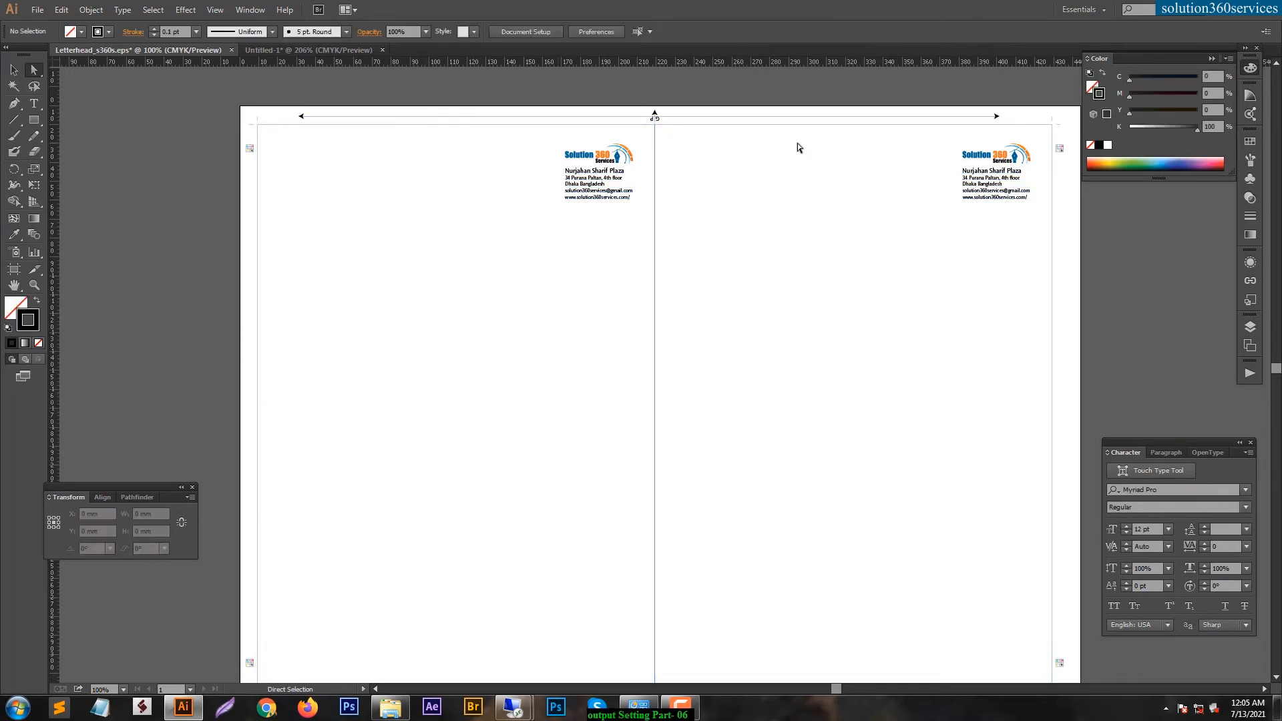
Step: Try shortening both letterheads by moving their bottom edges, crop marks and registration marks straight up by about 240 mm
mouse_move(657, 313)
left_mouse_down()
mouse_move(645, 157)
mouse_move(655, 298)
left_mouse_up()
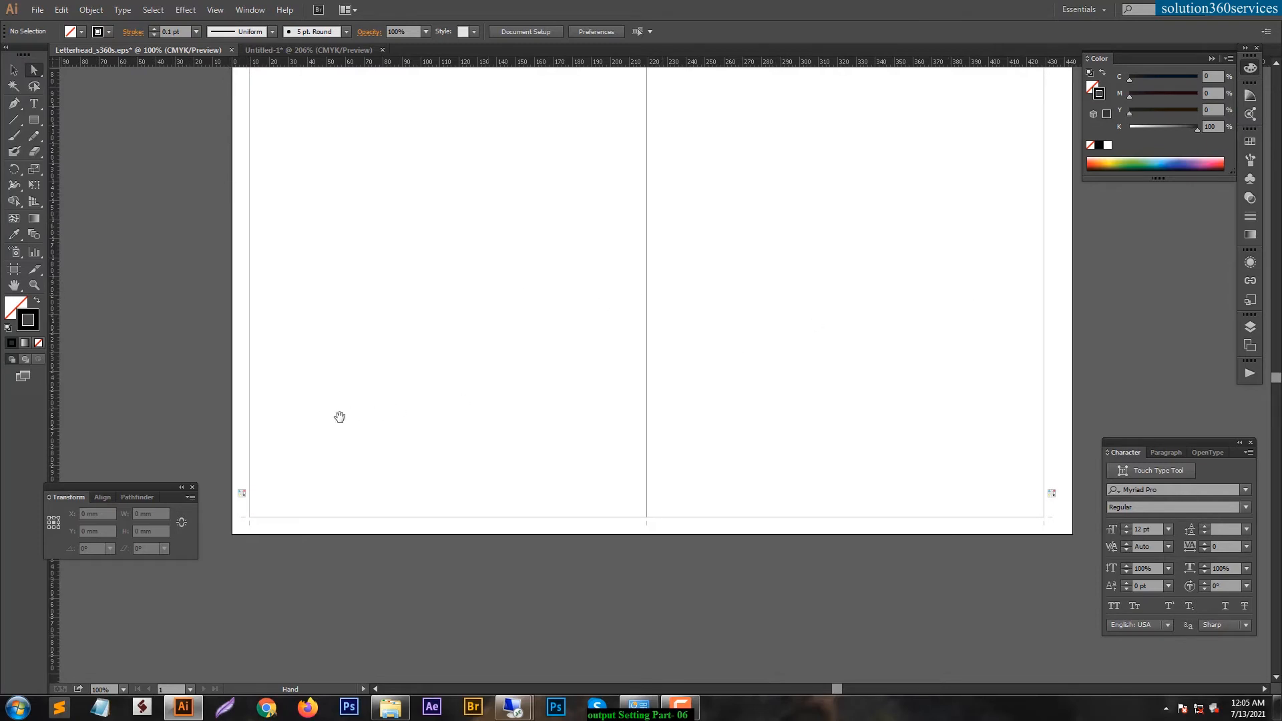
left_click_drag(569, 281, 578, 460)
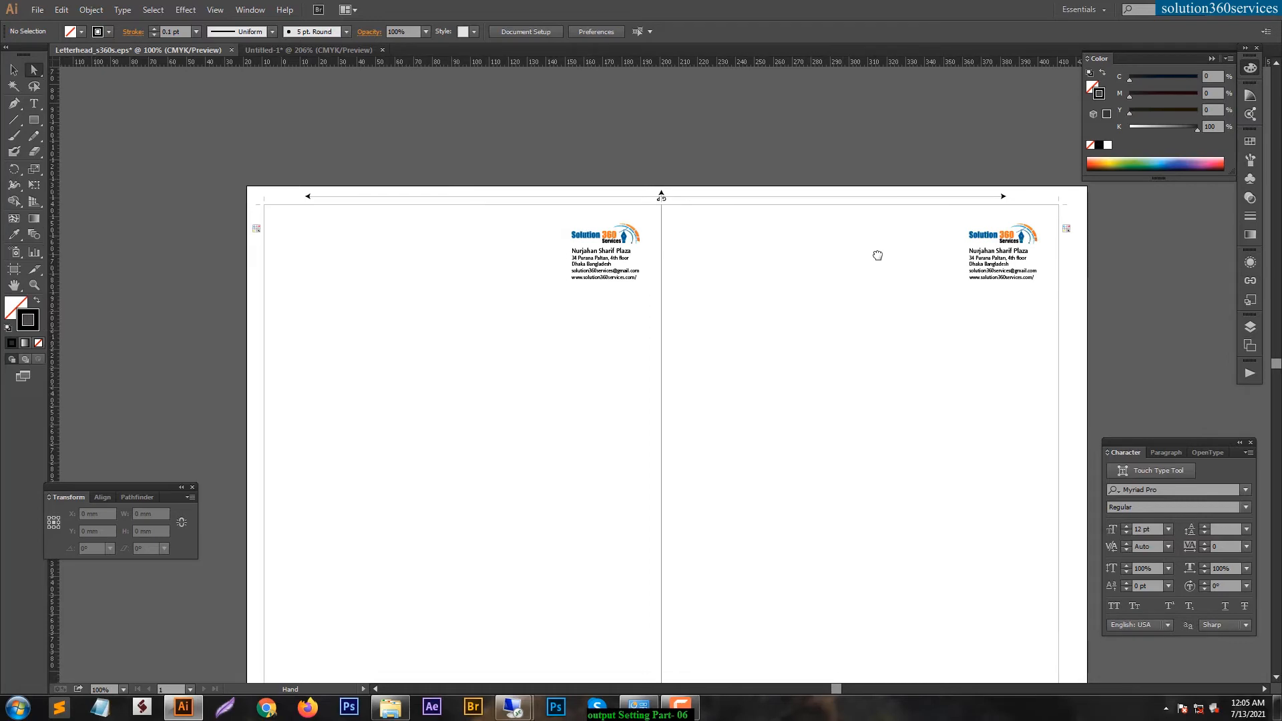
scroll(875, 255, "down", 5)
left_click_drag(243, 401, 1144, 615)
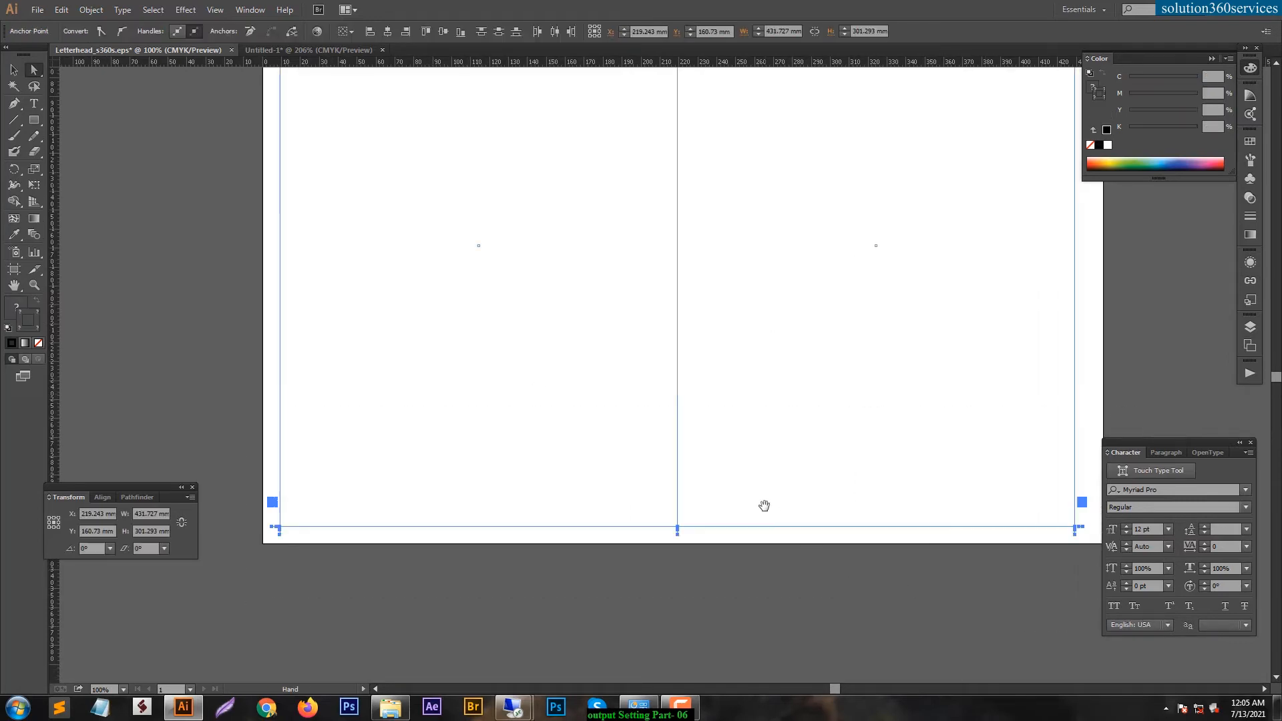
scroll(767, 581, "up", 2)
left_click_drag(764, 598, 804, 143)
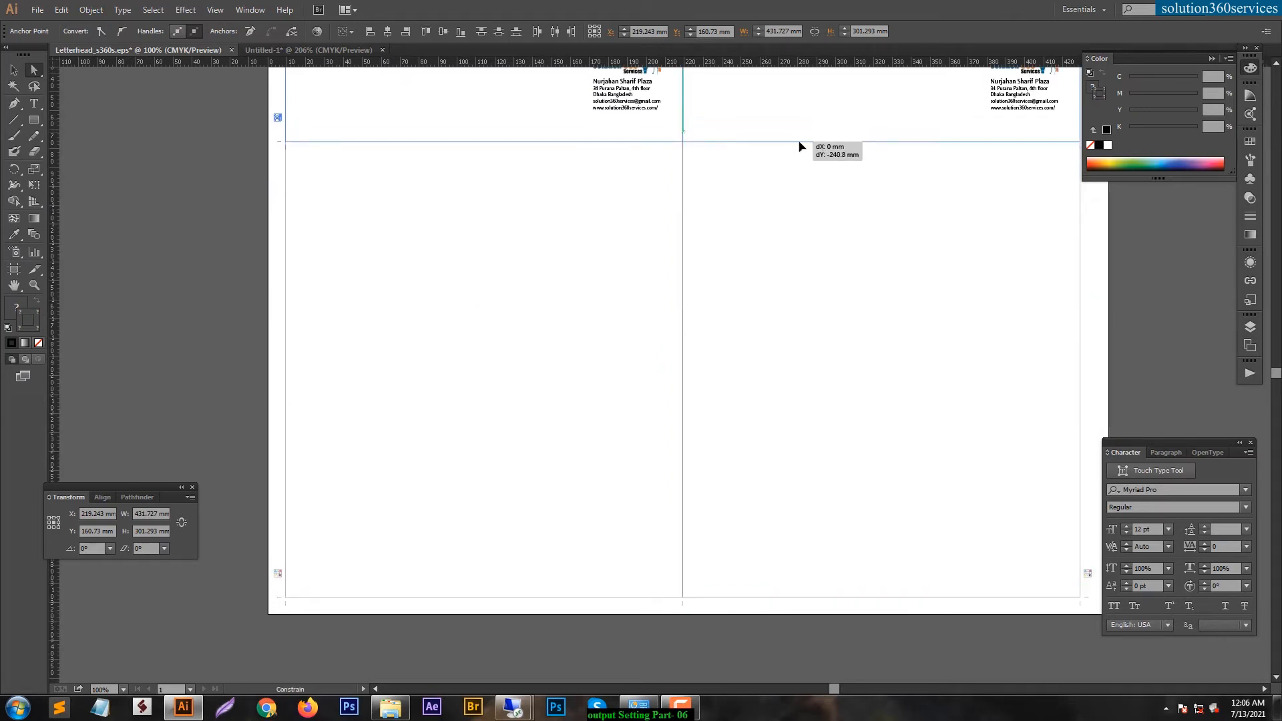
scroll(827, 449, "up", 2)
scroll(831, 509, "up", 6)
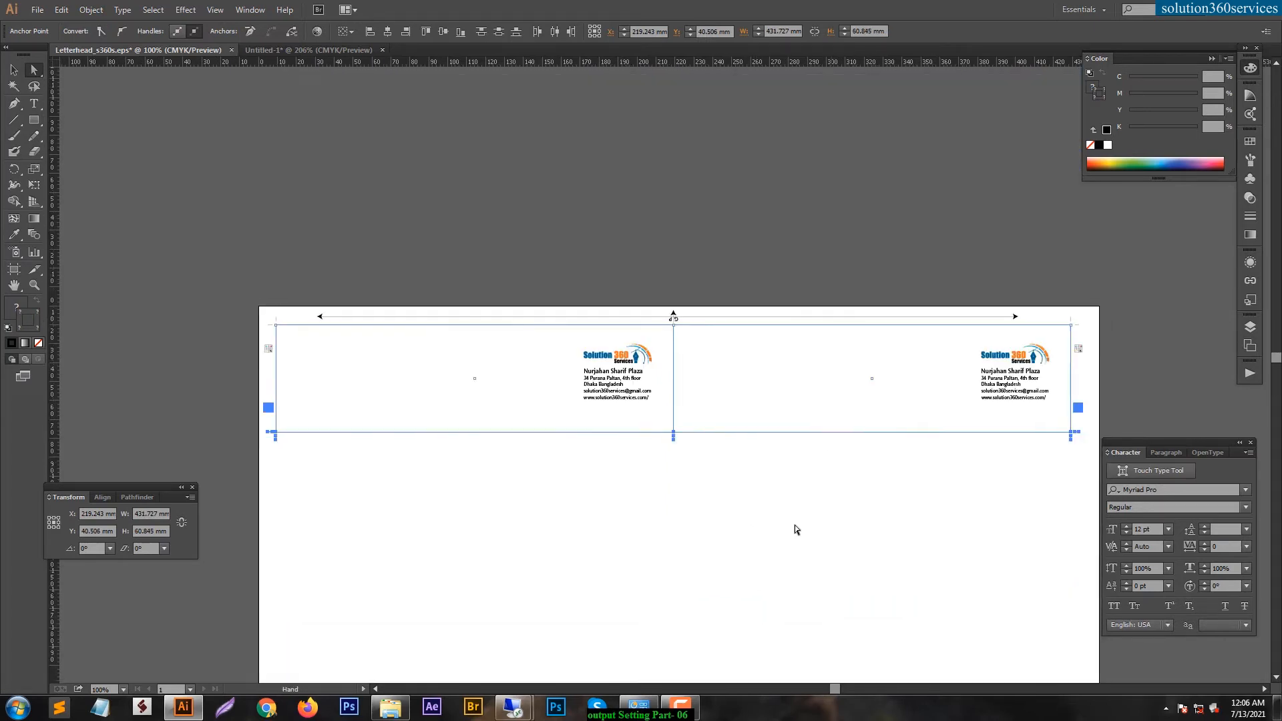
Step: Try removing the bottom edge segments of the two shortened letterhead frames
left_click_drag(737, 505, 755, 424)
left_click_drag(542, 467, 561, 412)
left_click(1022, 419)
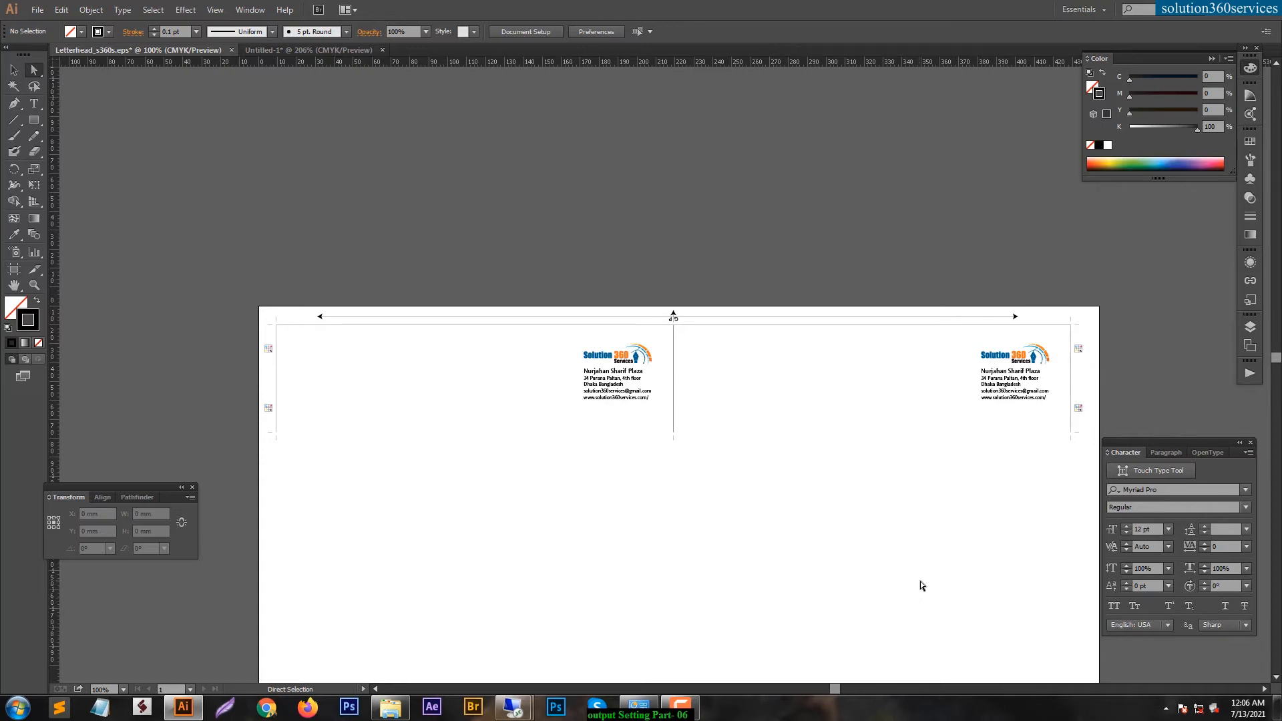
Step: Undo the edge removal and the shortening of both letterhead frames
key("ctrl+z")
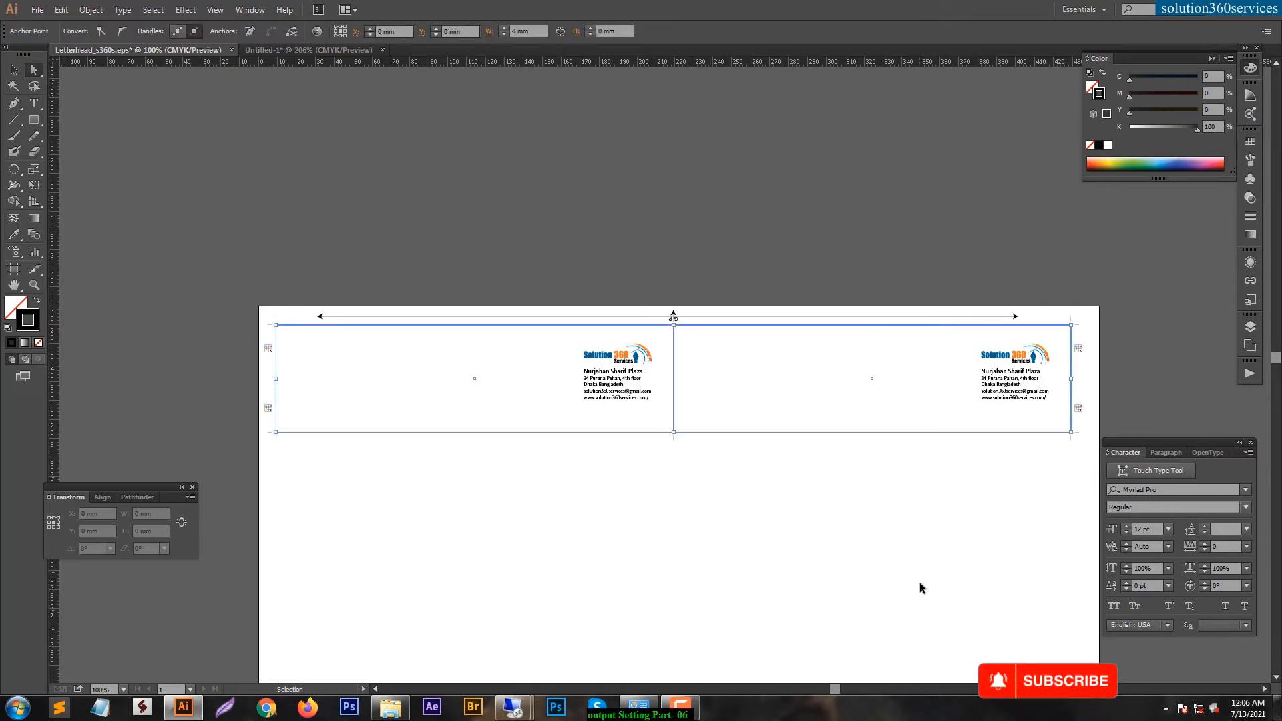
key("ctrl+z")
left_click(786, 237)
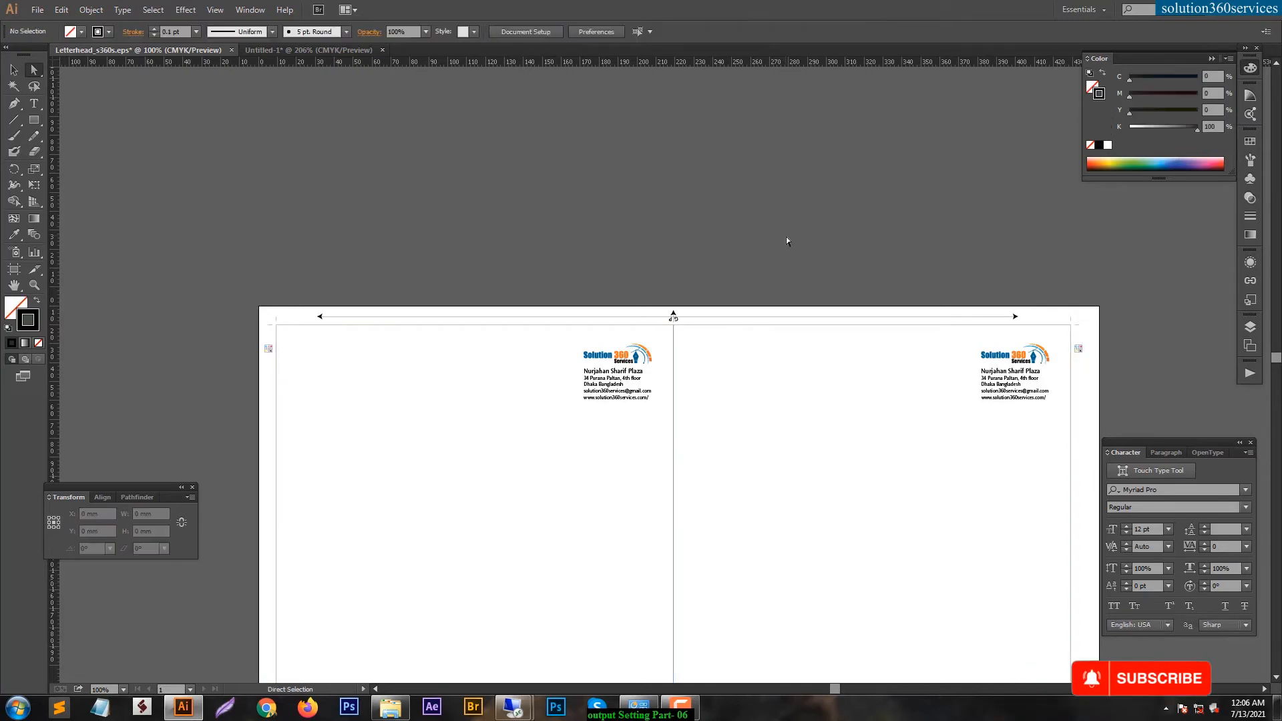
Step: Draw a strip about 210 × 8 mm along the bottom of the left letterhead and fill it with the logo's orange
left_click_drag(746, 496, 789, 432)
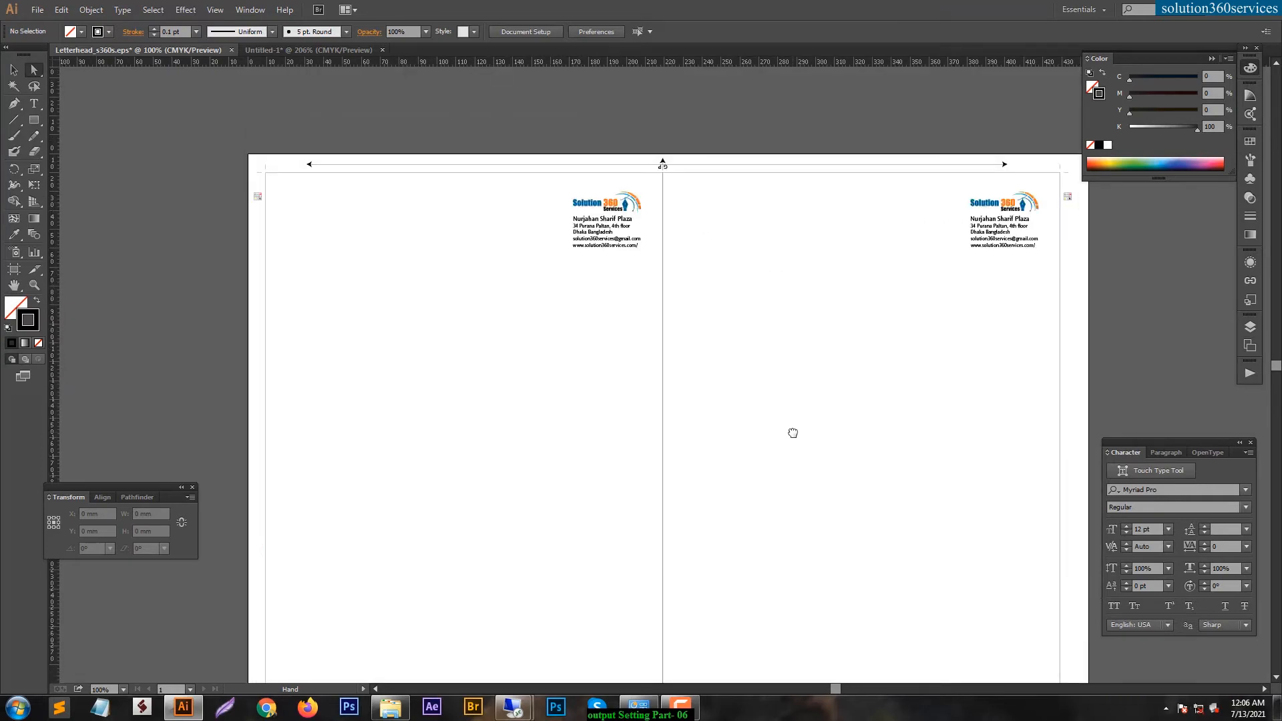
left_click_drag(749, 496, 788, 362)
key("m")
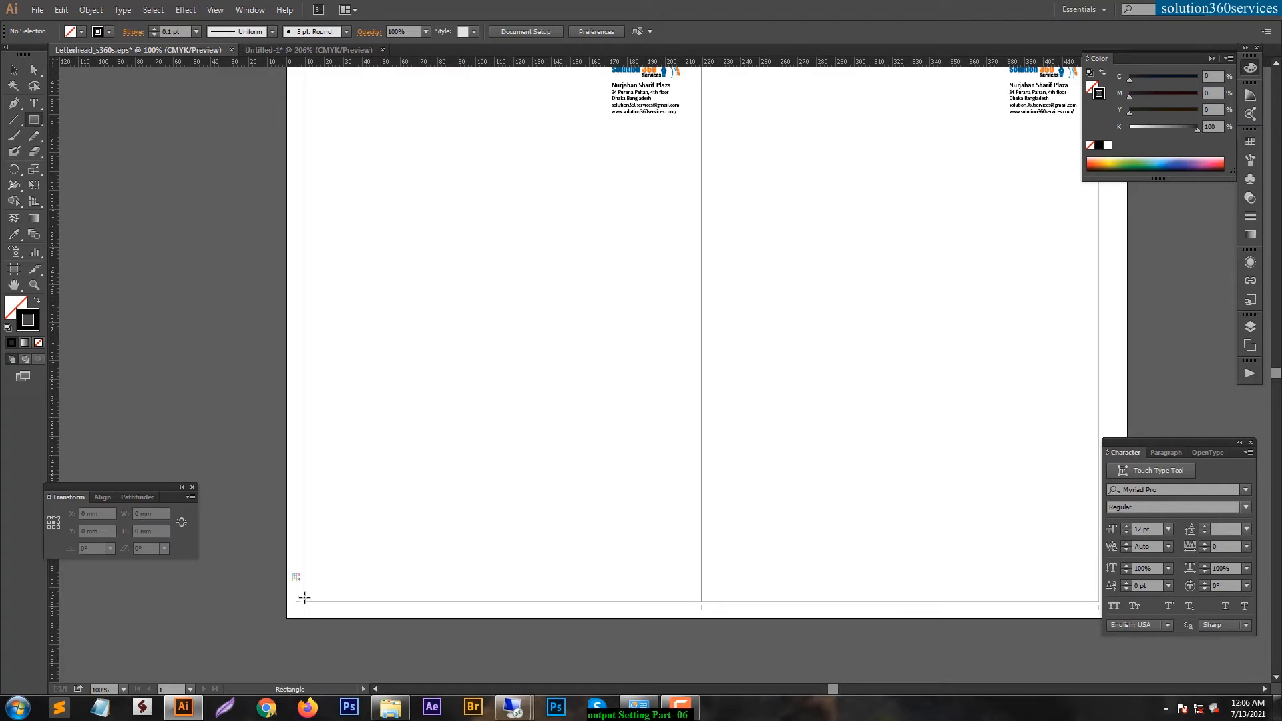
left_click_drag(305, 599, 701, 586)
key("i")
left_click(633, 70)
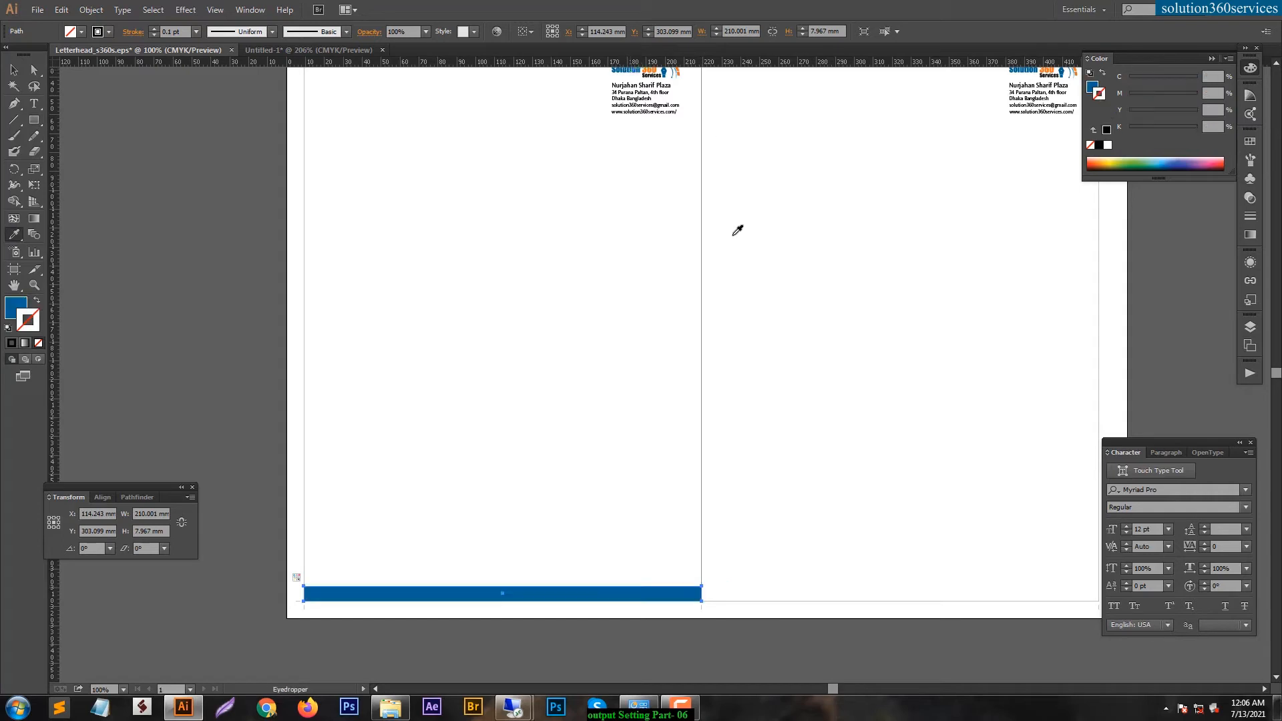
left_click(646, 72)
key("a")
left_click(835, 366)
Step: Copy the orange strip to the bottom of the right letterhead, flush against the divider
key("space")
left_click_drag(836, 337, 821, 373)
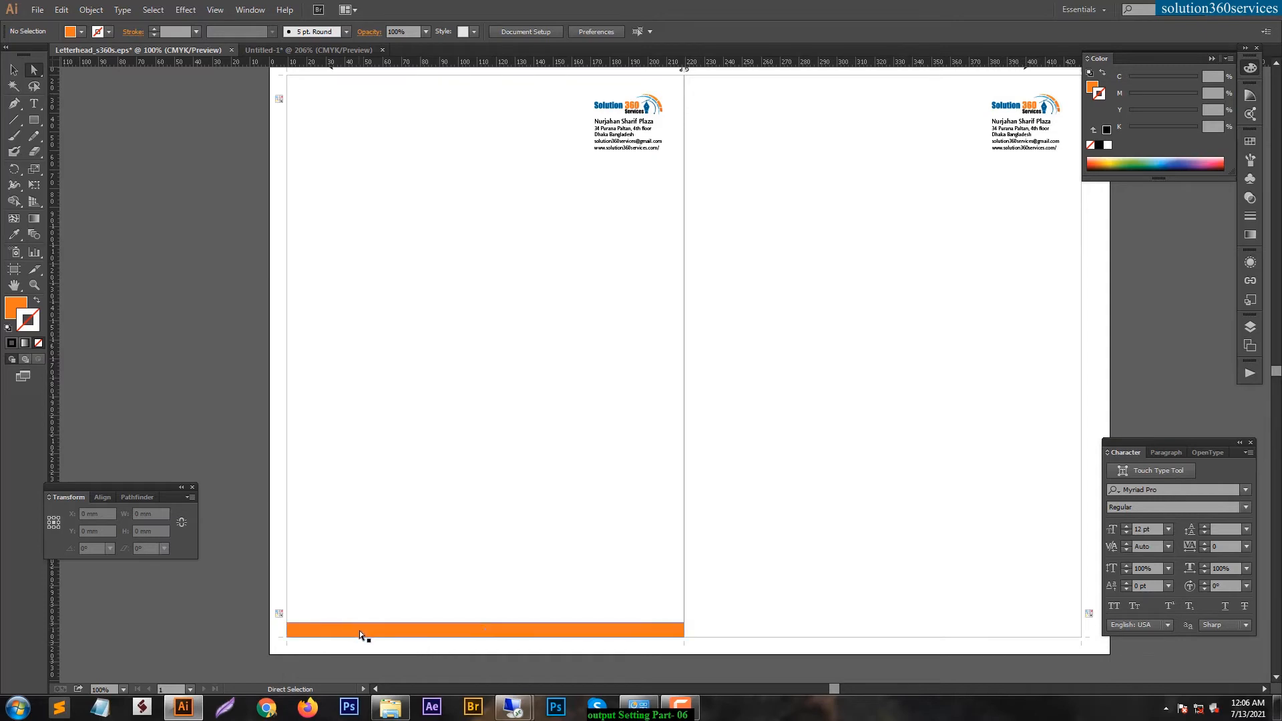
left_click_drag(339, 630, 785, 424)
left_click(757, 542)
Step: Examine closely where the orange strips meet at the divider and how the left strip's outer corner aligns with the crop marks
key("space")
key("ctrl+space")
left_click_drag(703, 404, 801, 456)
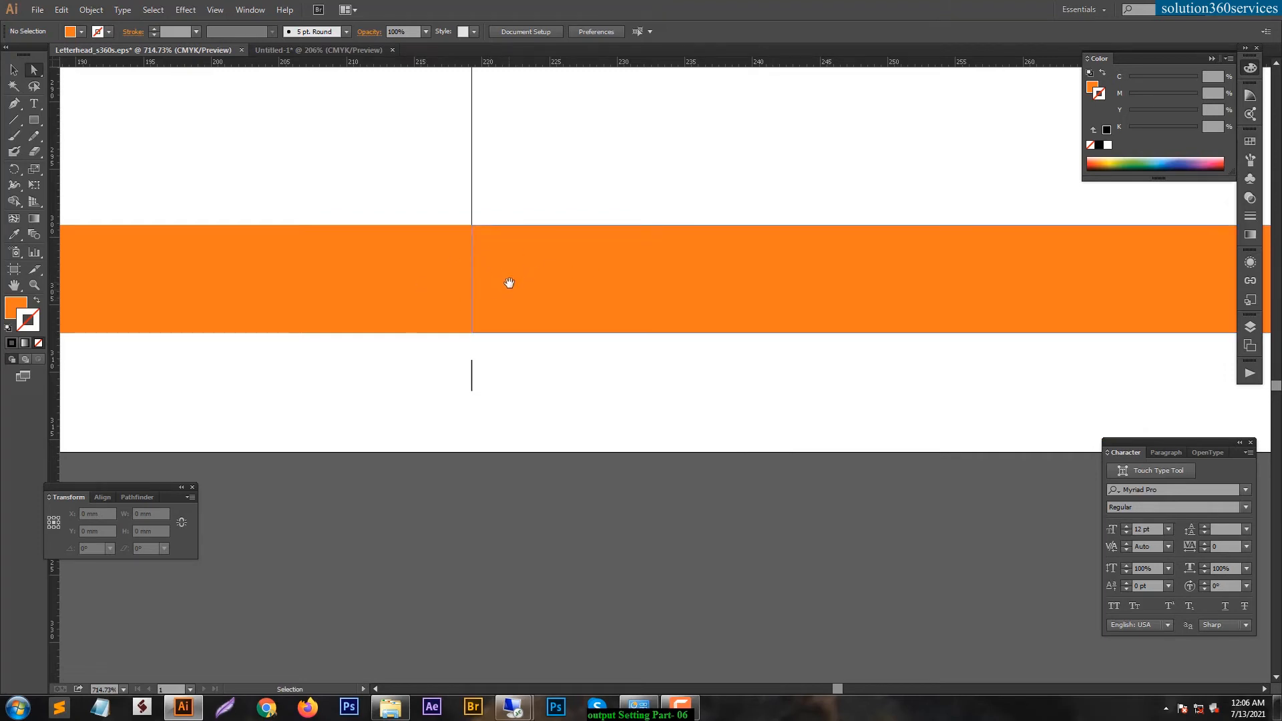
key("ctrl+minus")
key("ctrl+minus")
key("ctrl+minus")
left_click_drag(262, 349, 930, 346)
left_click_drag(413, 337, 604, 346)
left_click_drag(302, 410, 563, 279)
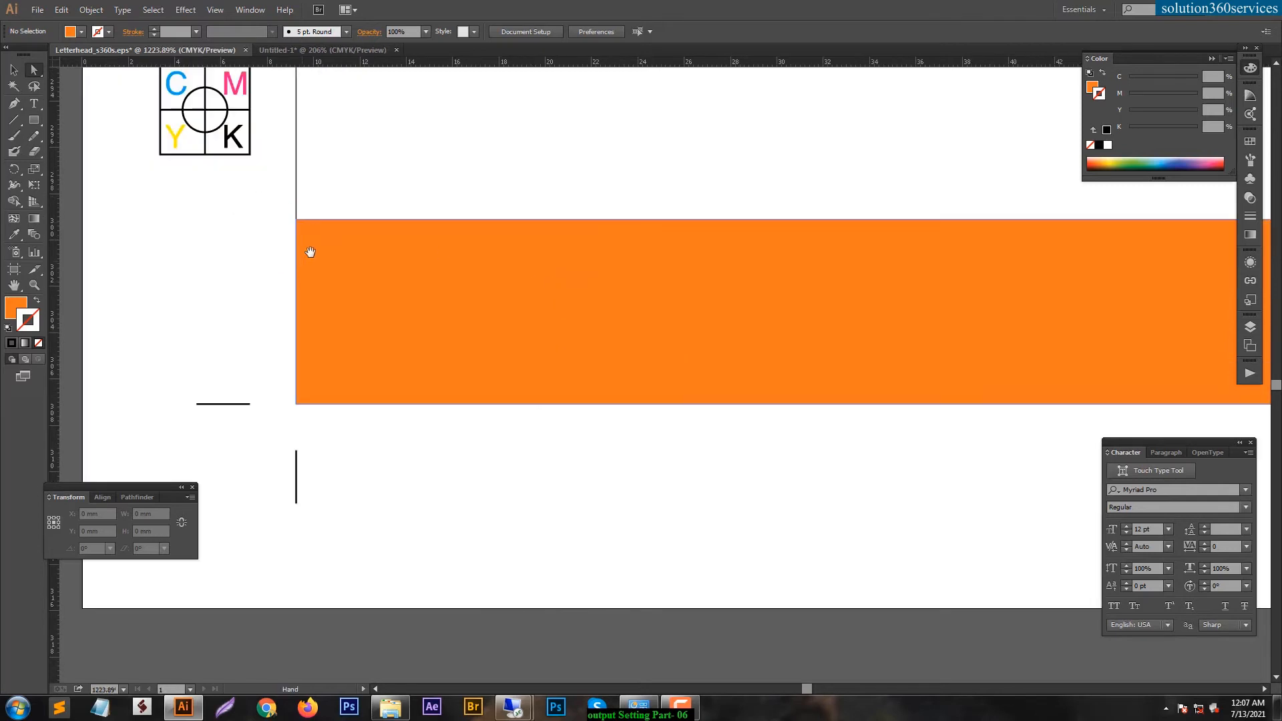
left_click_drag(301, 266, 428, 280)
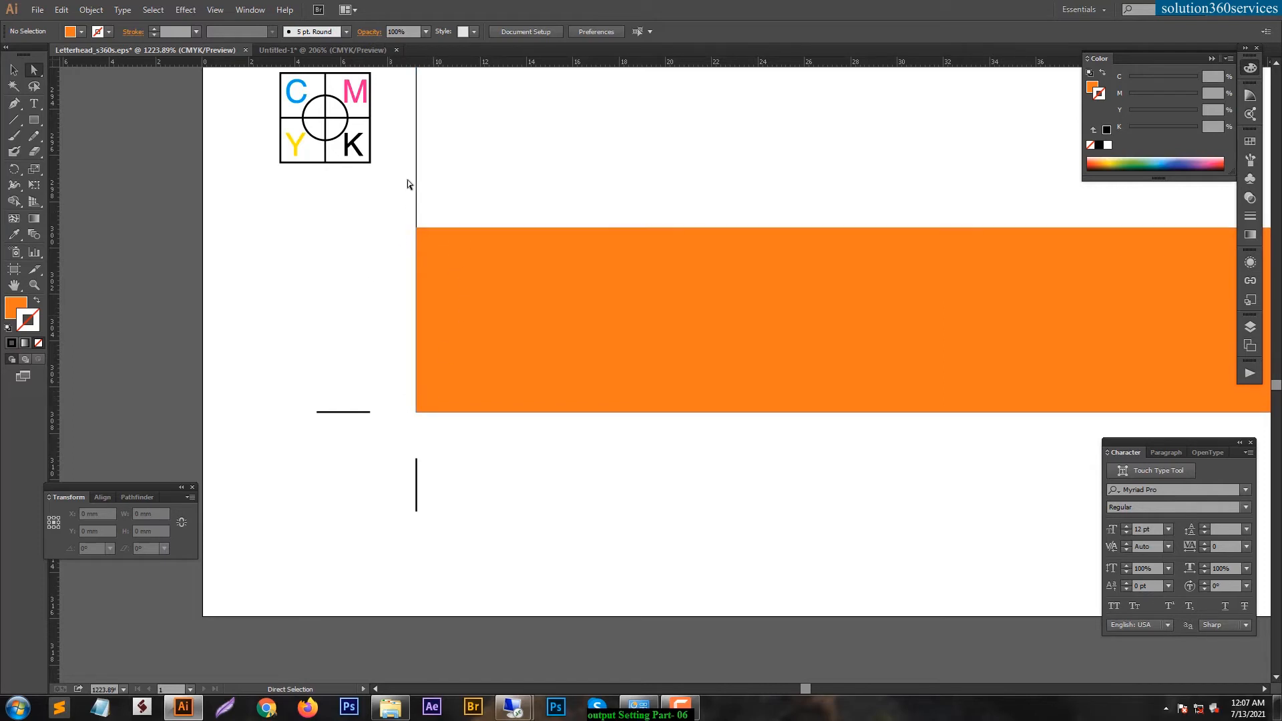
Step: Extend the left strip's outer edge and bottom edge 2 mm beyond the trim line for bleed
left_click(415, 311)
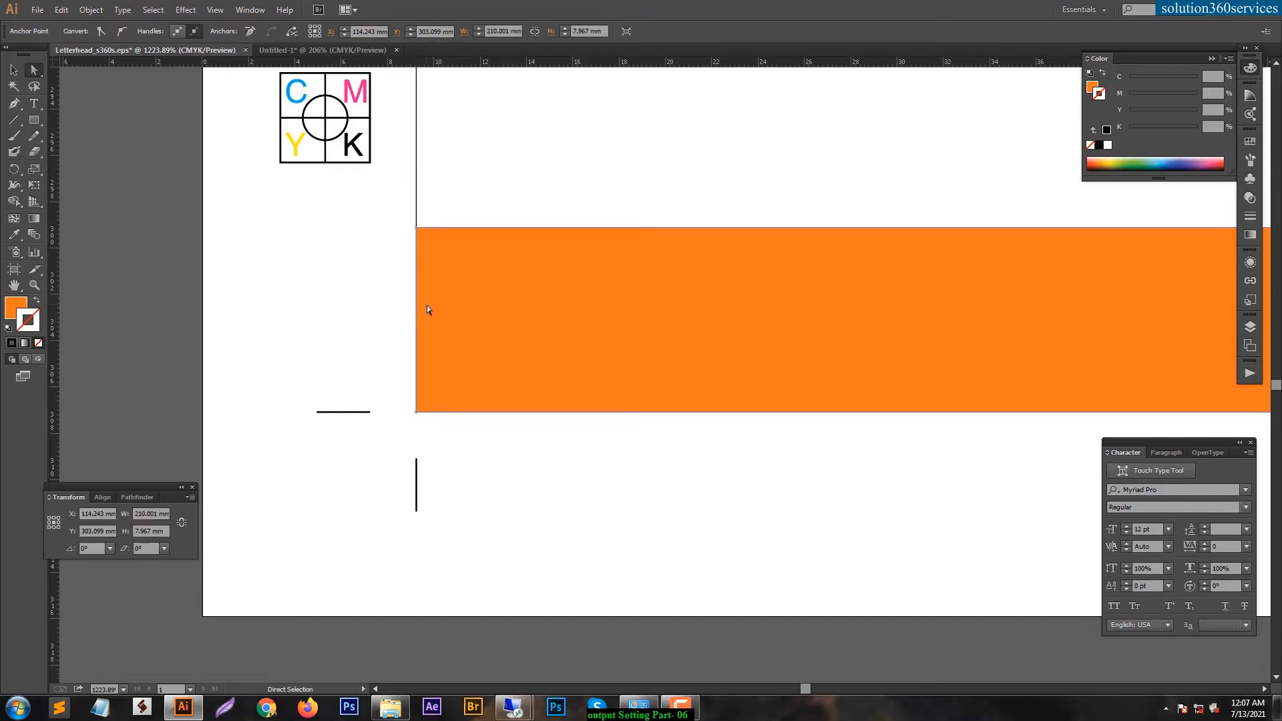
key("Left")
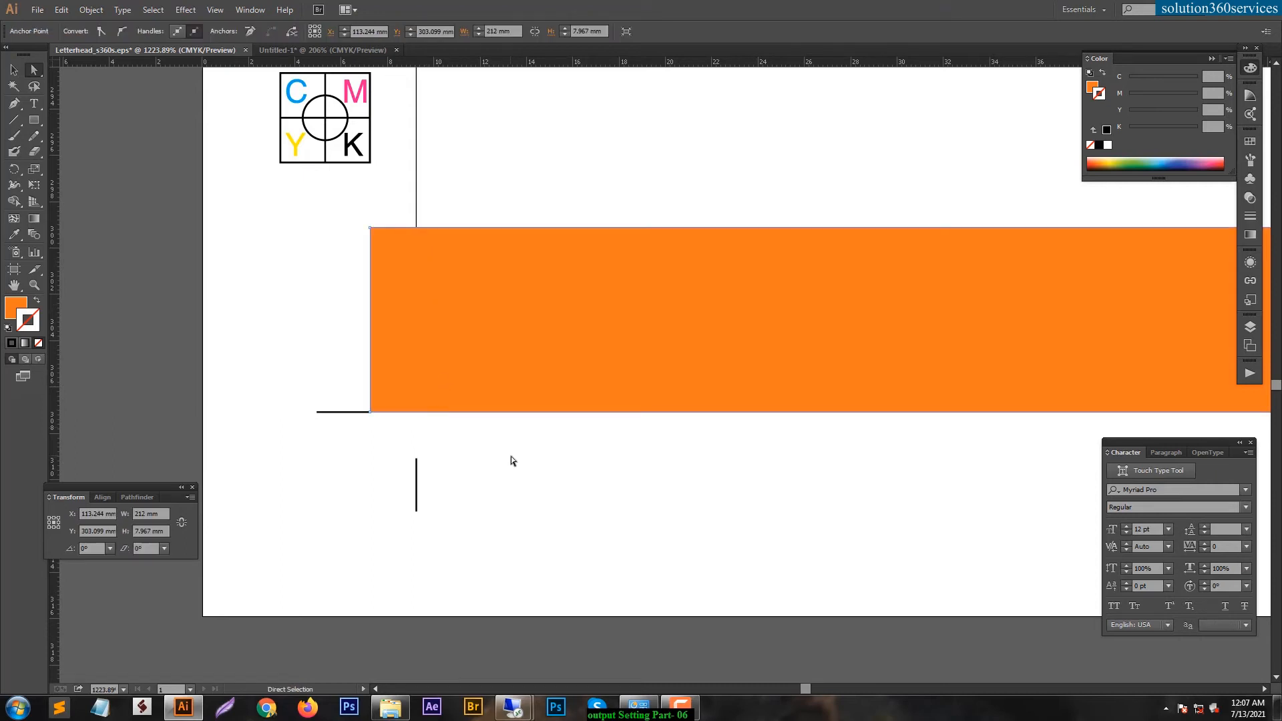
key("Down")
left_click(473, 532)
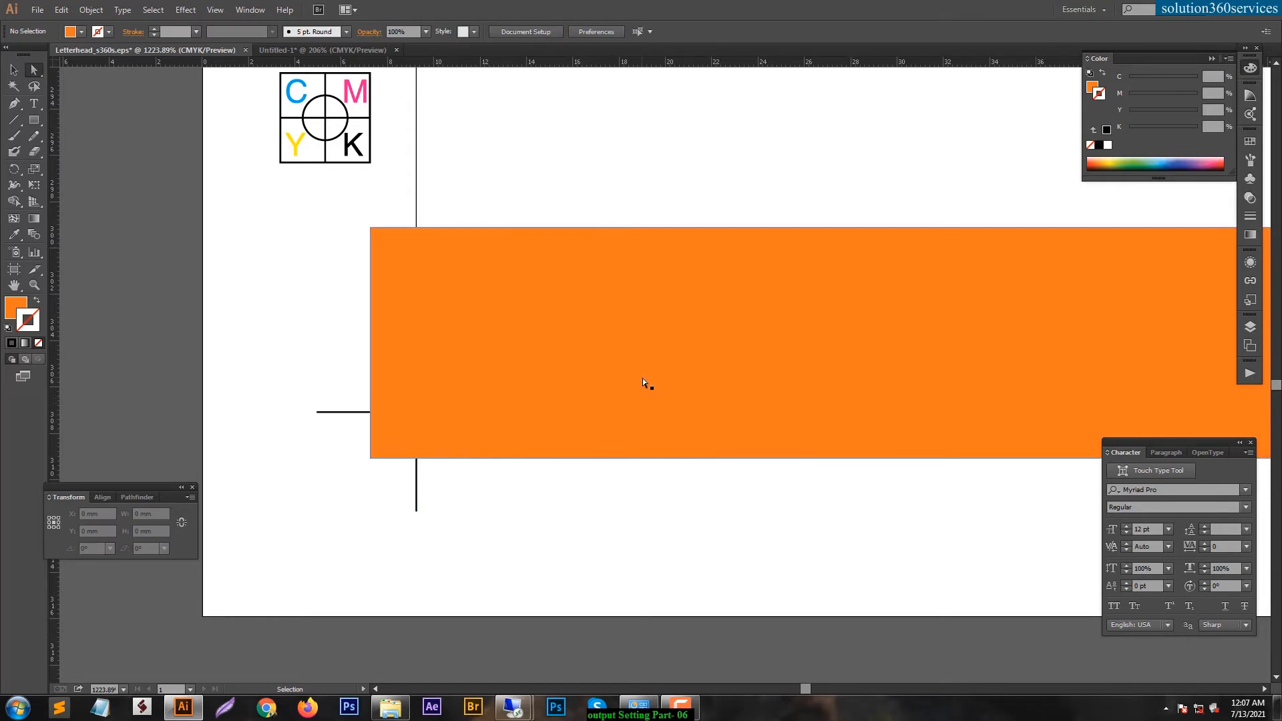
Step: Extend the right strip's bottom and outer edges 2 mm past the trim line to match the left strip
key("ctrl+0")
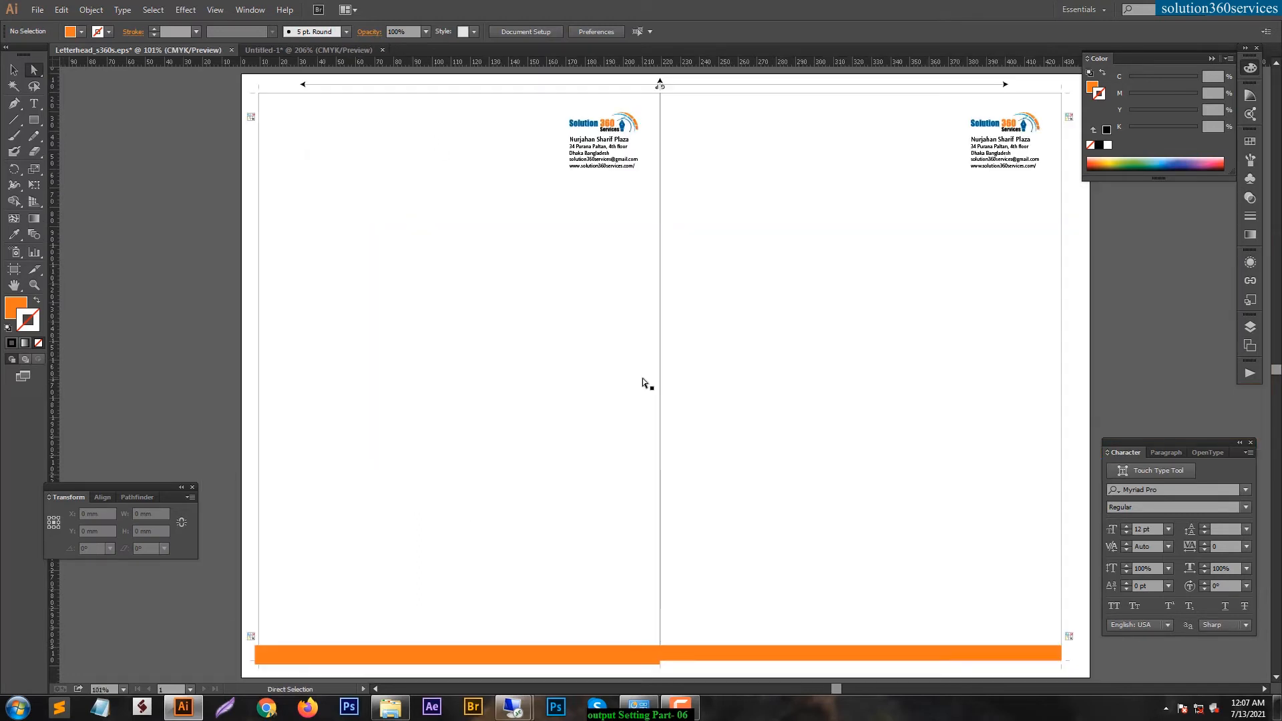
left_click(730, 664)
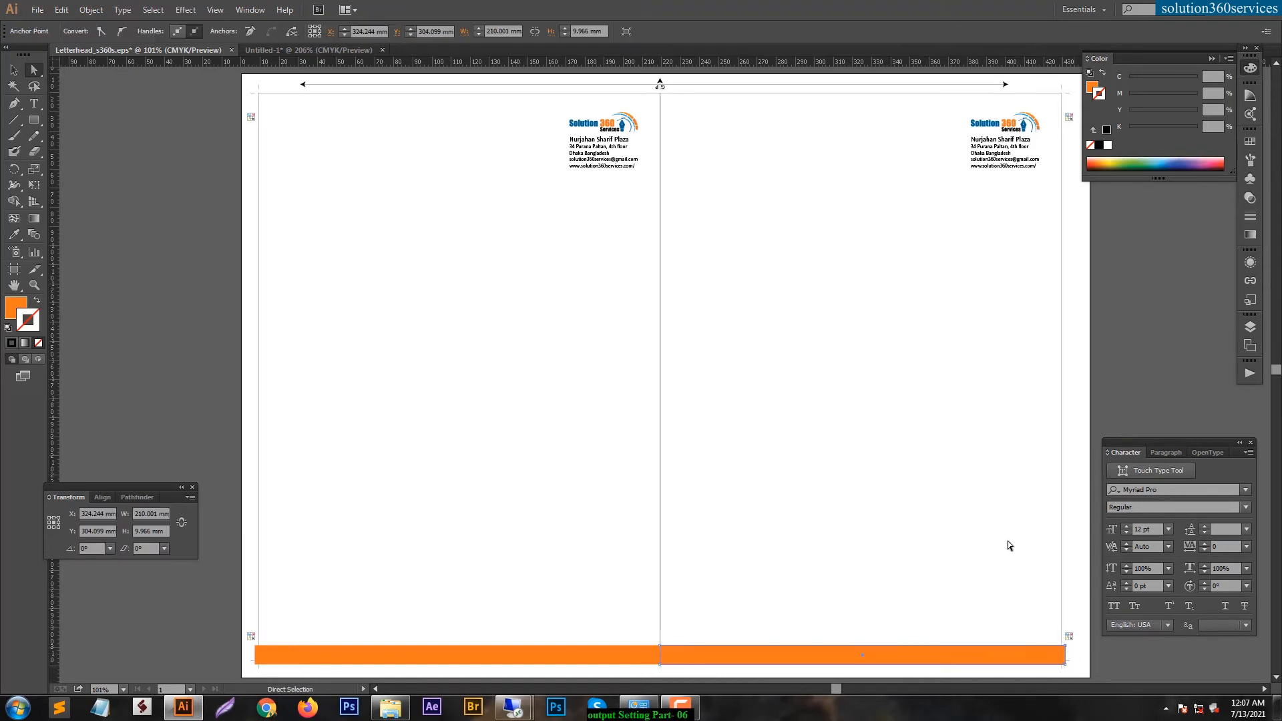
left_click(991, 532)
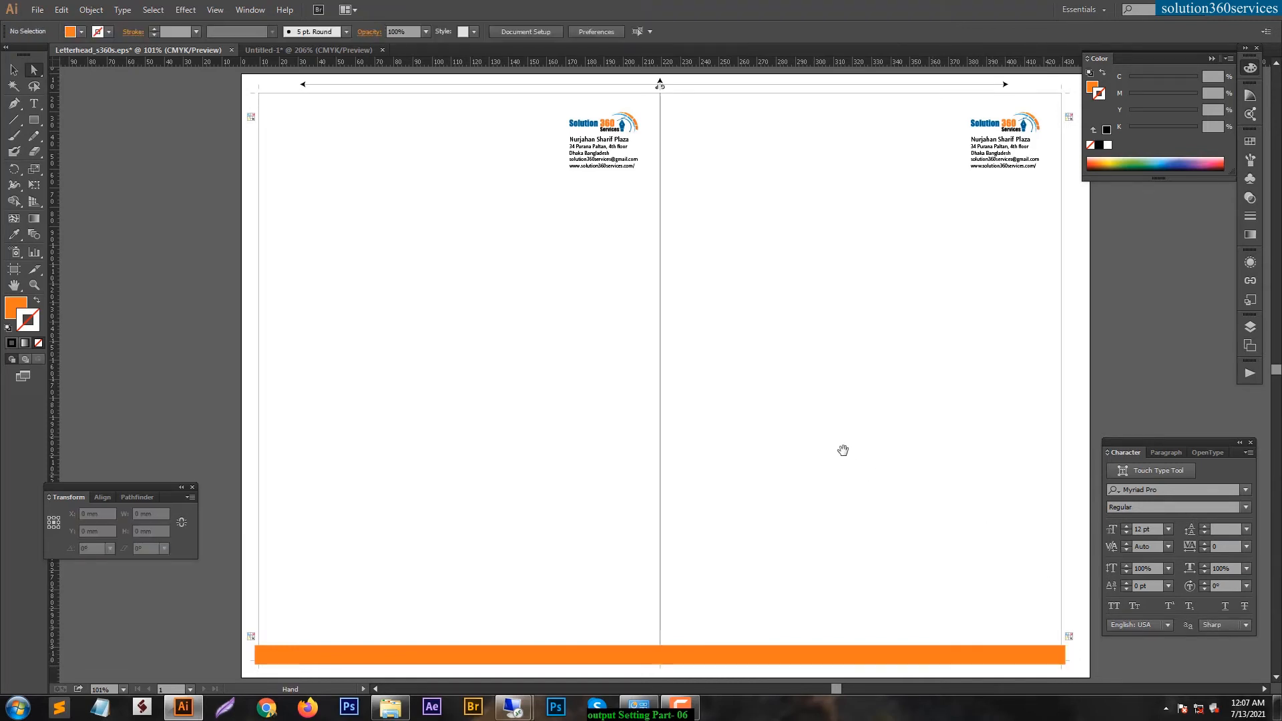
Step: Draw a header rectangle about 210 × 47 mm across the top of the left letterhead, send it to back and fill it with the logo's blue
key("m")
left_click_drag(259, 94, 659, 182)
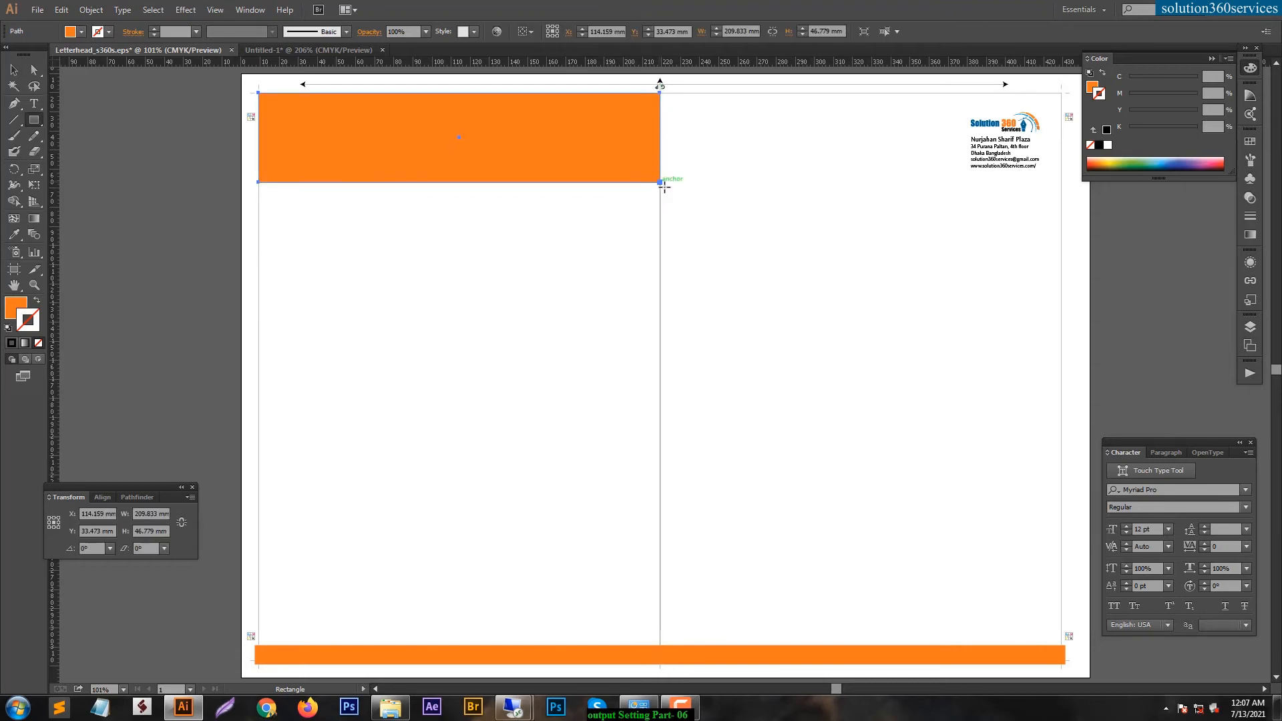
key("ctrl+shift+bracketleft")
key("i")
left_click(574, 125)
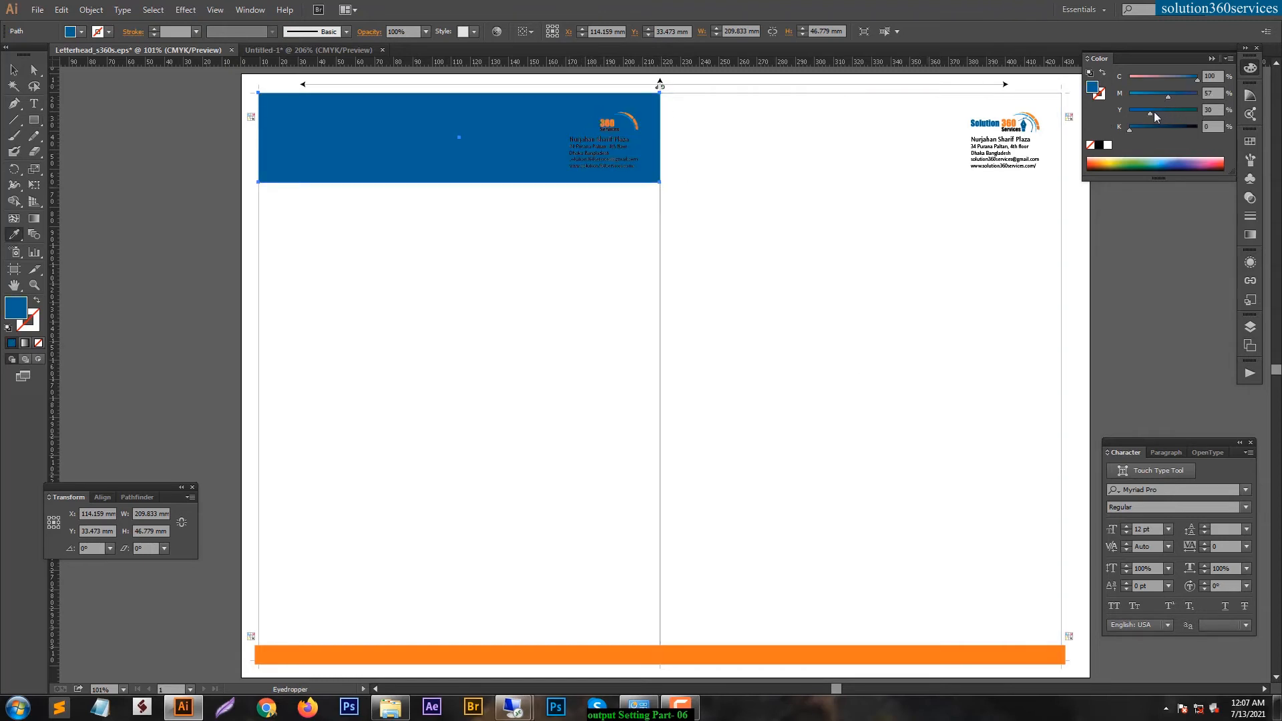
Step: Lighten the left header rectangle's fill to a pale blue of C 20, M 11.4, Y 6, K 0
left_click_drag(1154, 113, 1132, 118)
left_click(935, 320, "ctrl")
key("a")
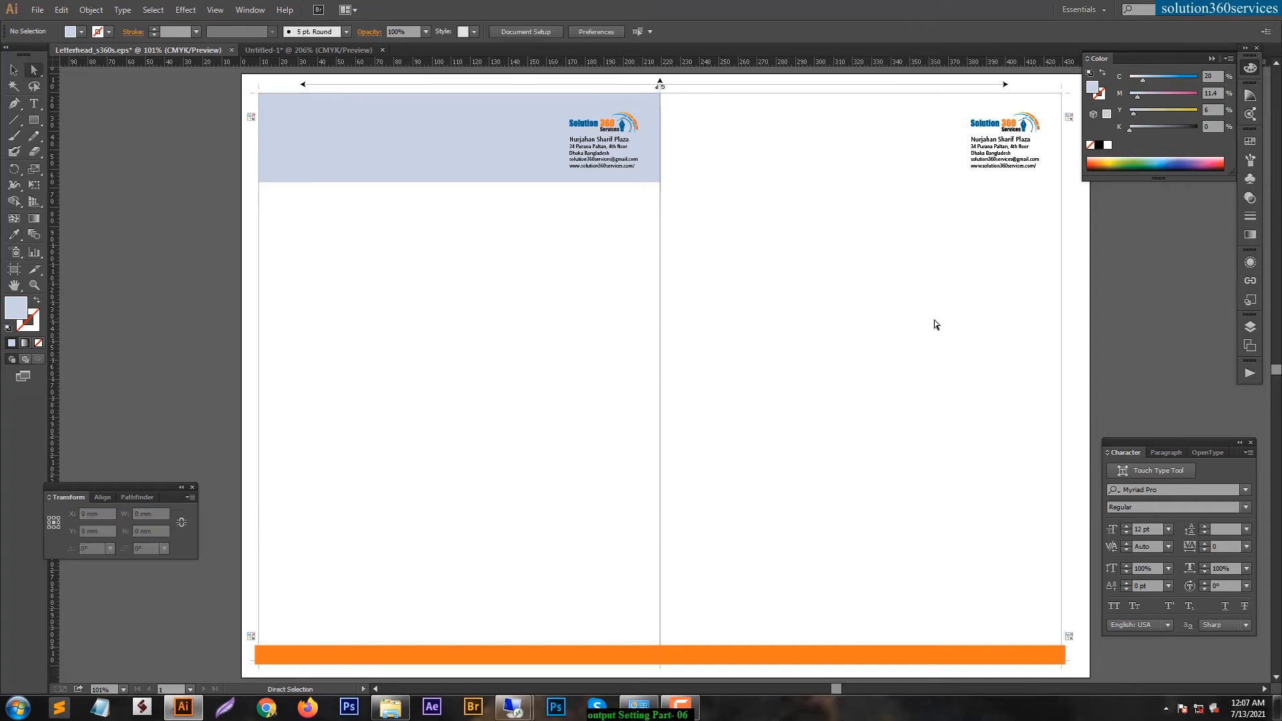
Step: Copy the pale blue header rectangle across the top of the right letterhead
key("v")
left_click(515, 137)
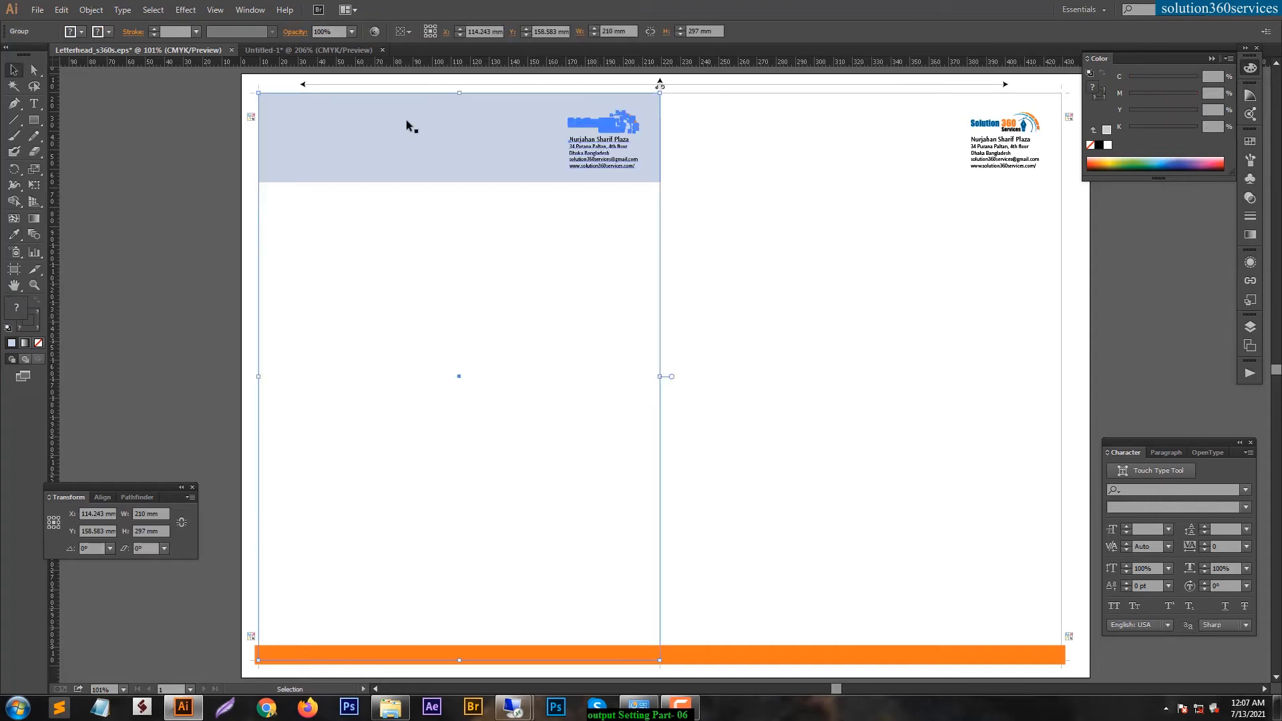
left_click(474, 309)
key("h")
left_click_drag(614, 508, 809, 690)
key("a")
left_click_drag(891, 346, 884, 346)
left_click(749, 429)
Step: Extend the left header's outer edge and top edge 2 mm beyond the trim line for bleed
key("ctrl+space")
left_click_drag(397, 267, 599, 345)
left_click(399, 323)
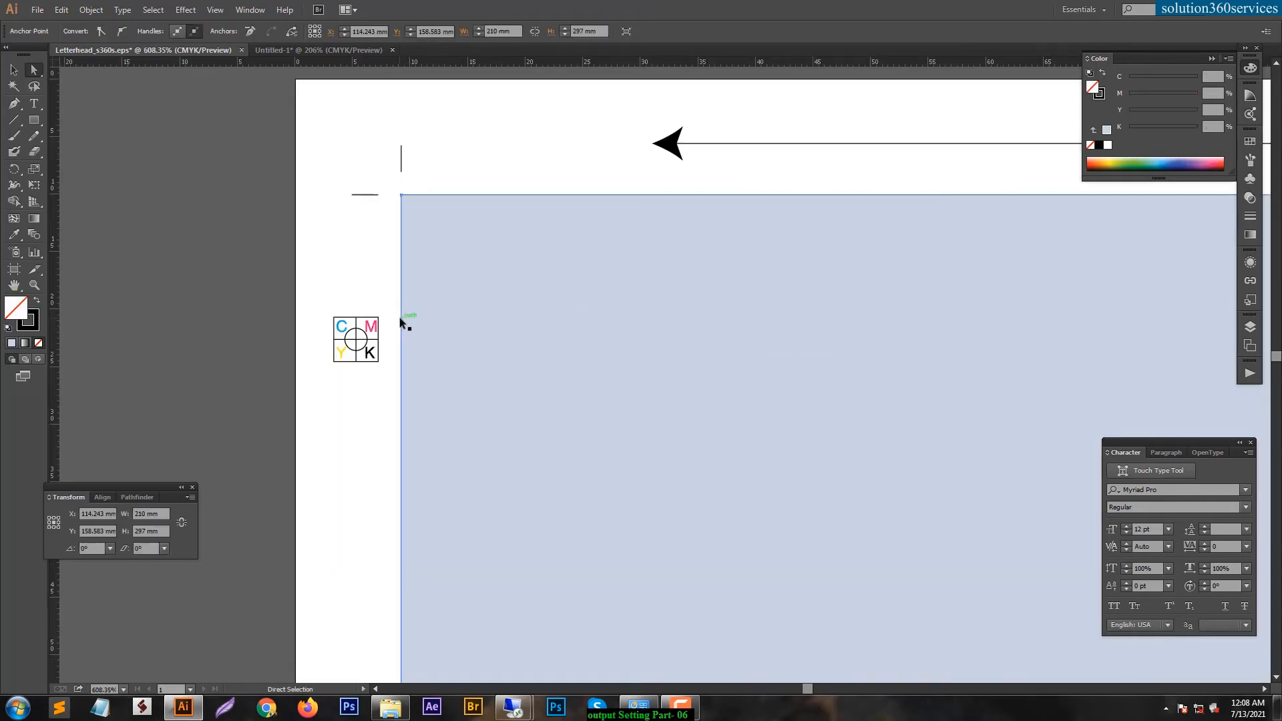
key("Left")
left_click(457, 173)
left_click(446, 197)
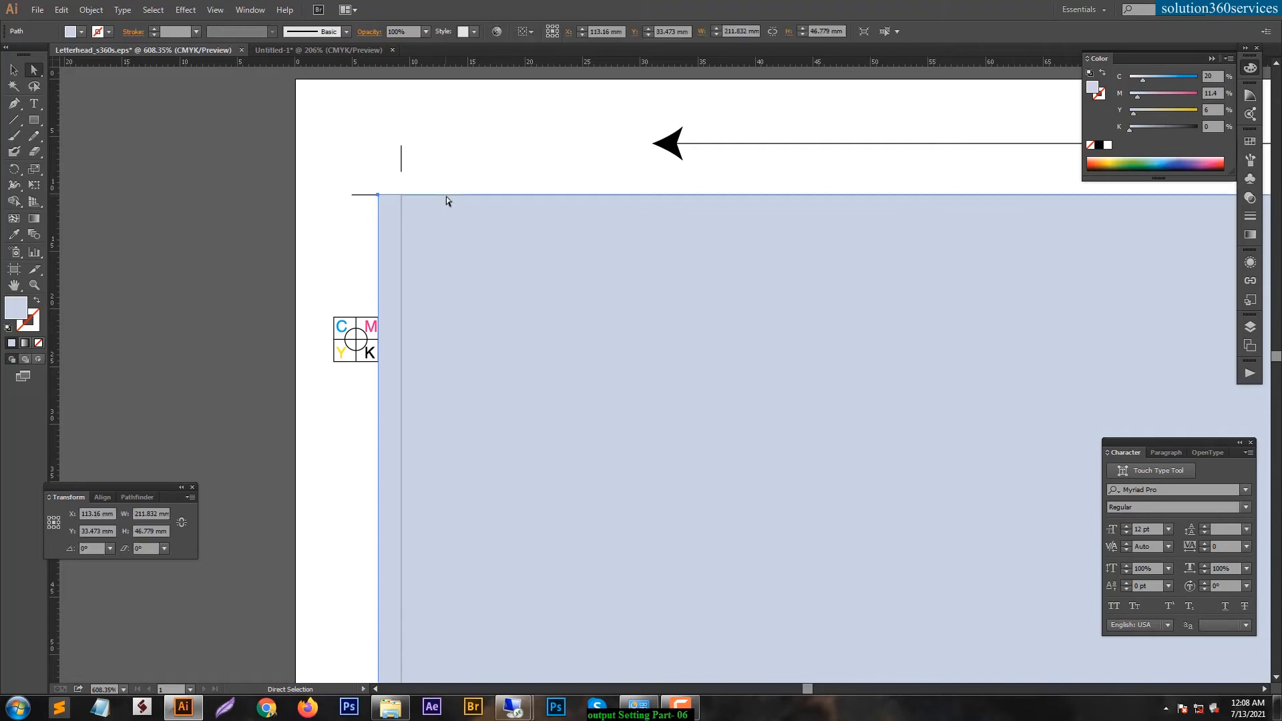
key("Up")
left_click(471, 150)
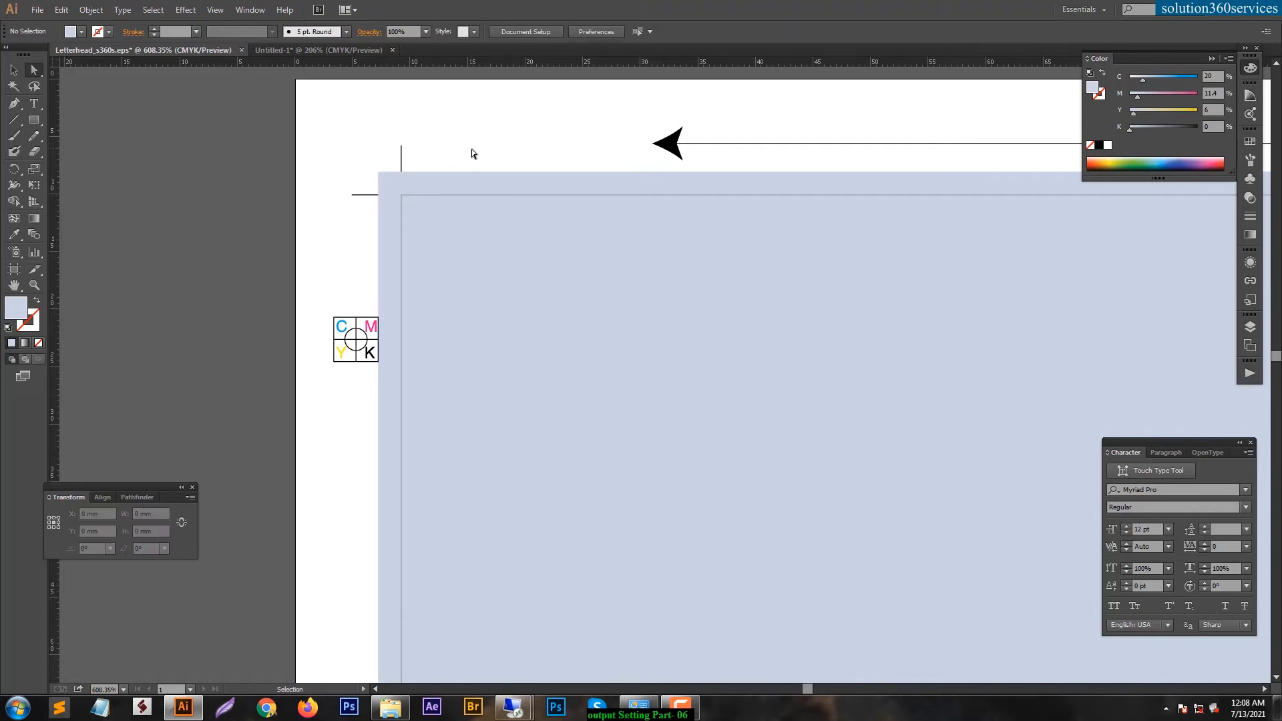
Step: Shift the right header 2 mm outward past the trim line at its outer corner
key("ctrl+0")
left_click_drag(661, 189, 571, 328)
left_click_drag(880, 213, 999, 280)
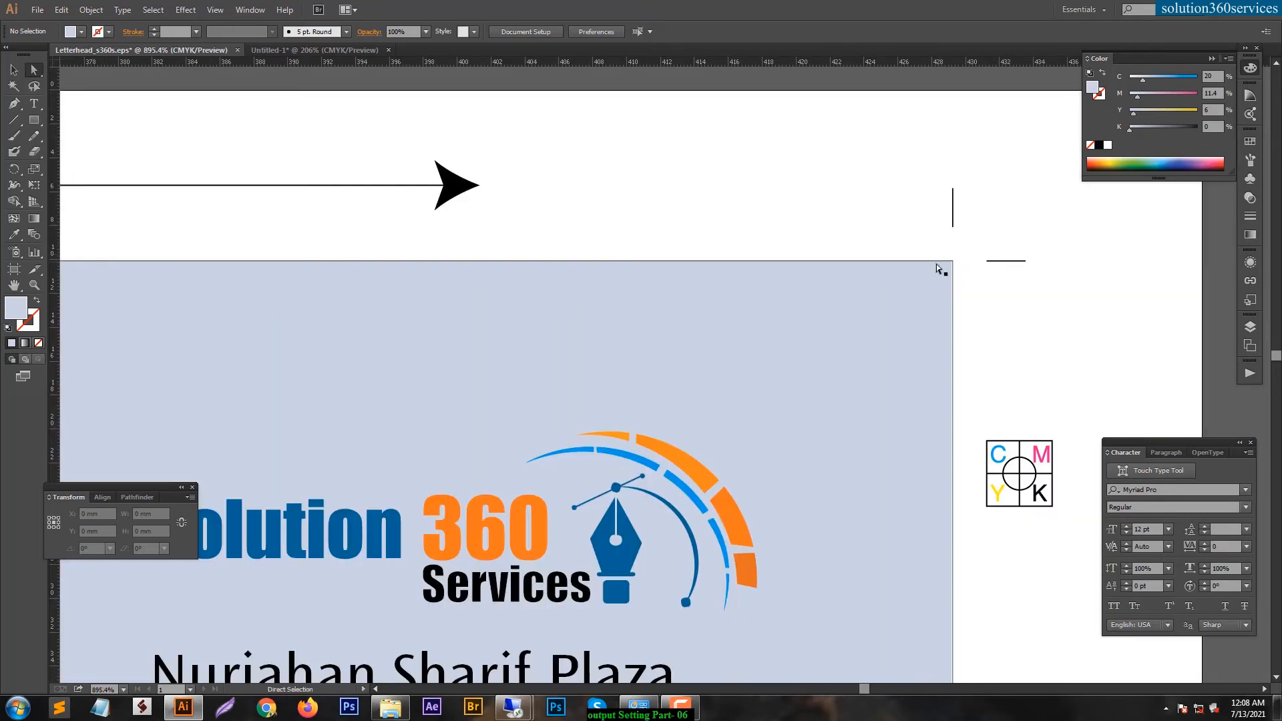
left_click(936, 262)
left_click(1023, 305)
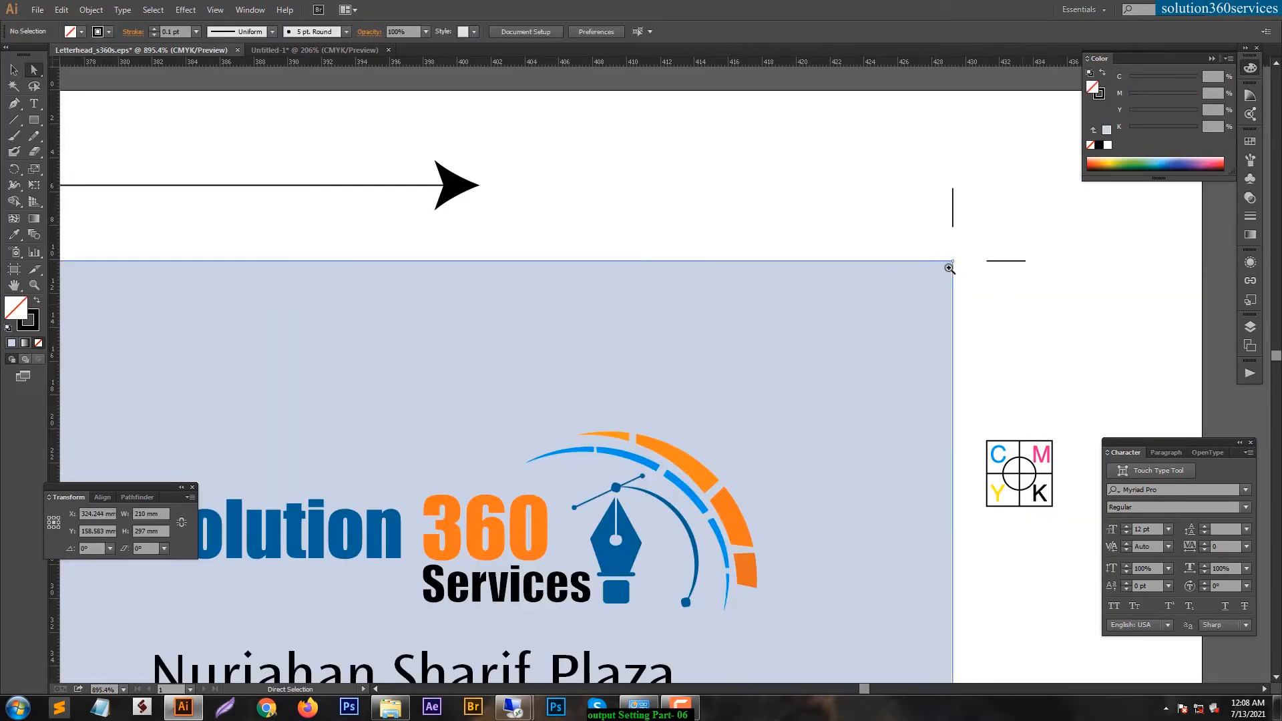
left_click_drag(939, 279, 998, 238)
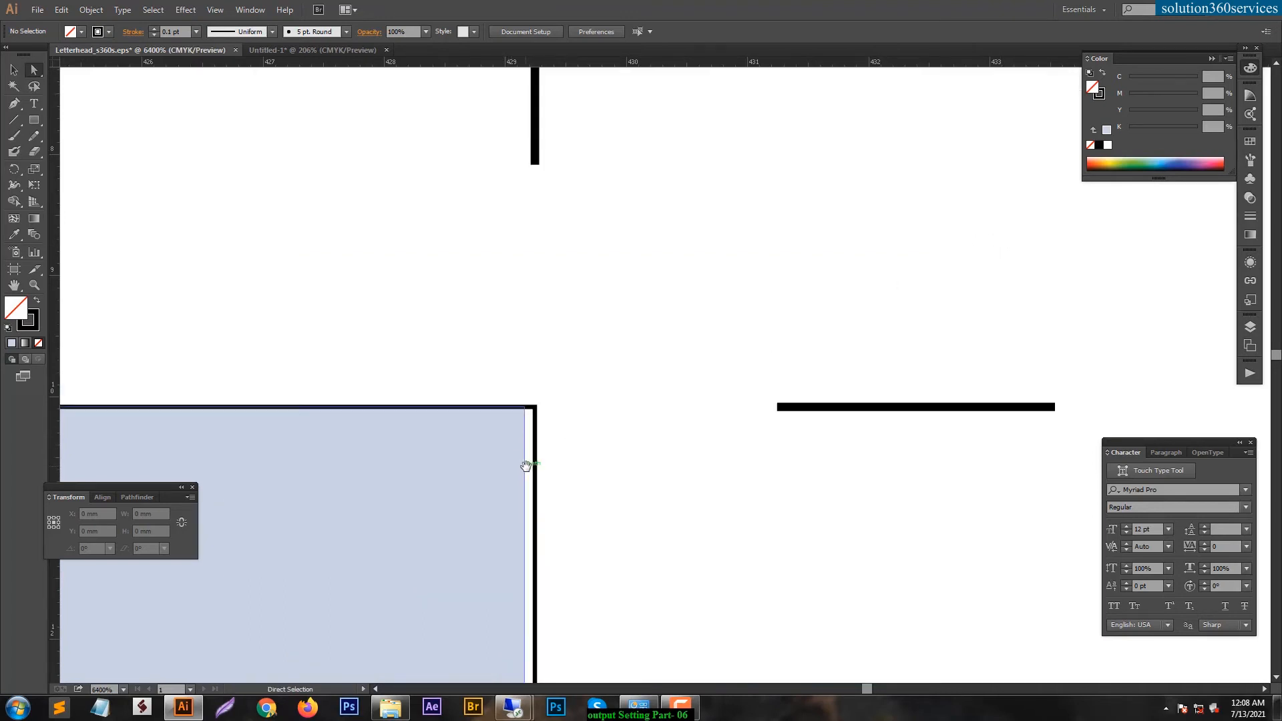
key("ctrl+minus")
key("ctrl+minus")
key("ctrl+minus")
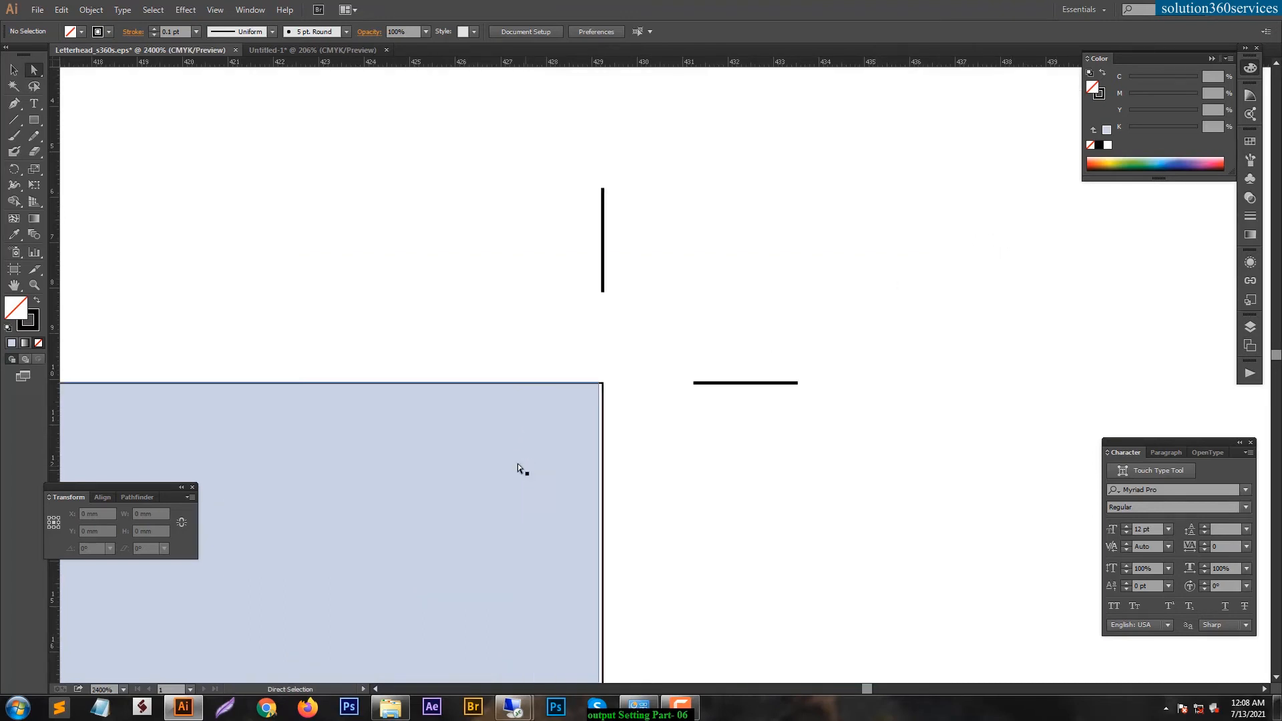
left_click(600, 404)
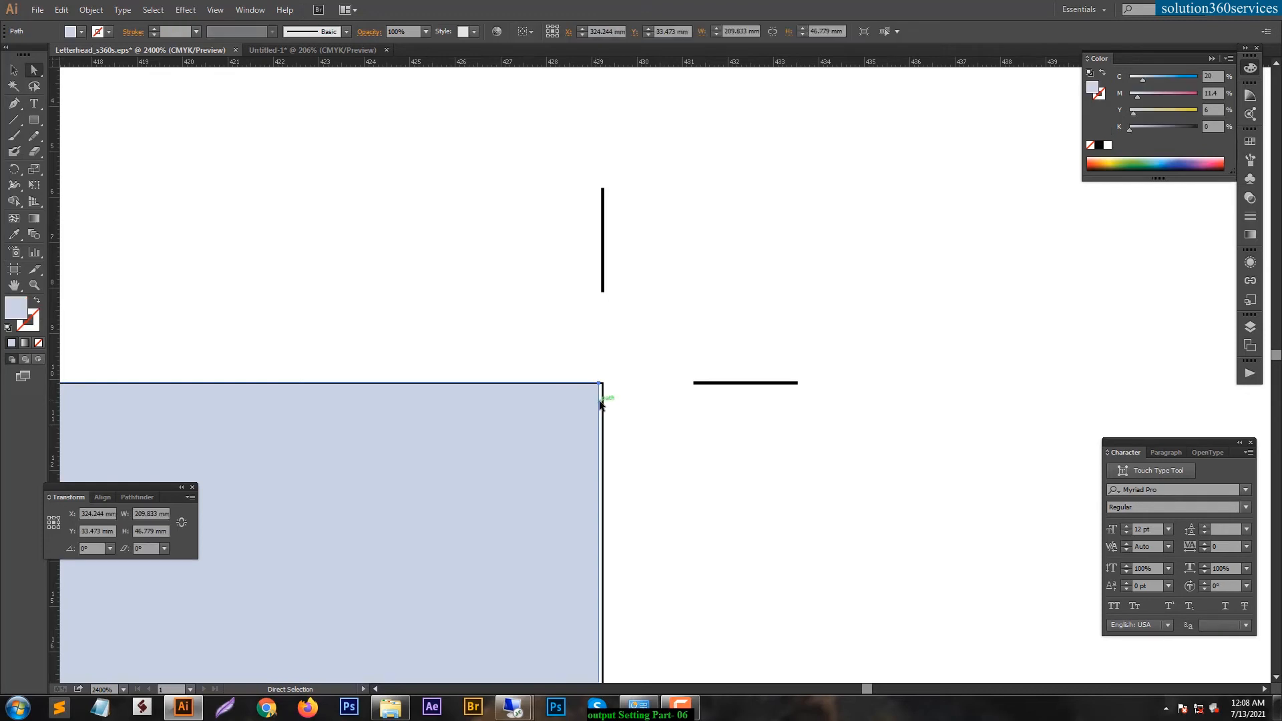
left_click_drag(600, 400, 689, 400)
Step: Extend the right header's top edge 2 mm above the trim line for bleed
left_click(640, 380)
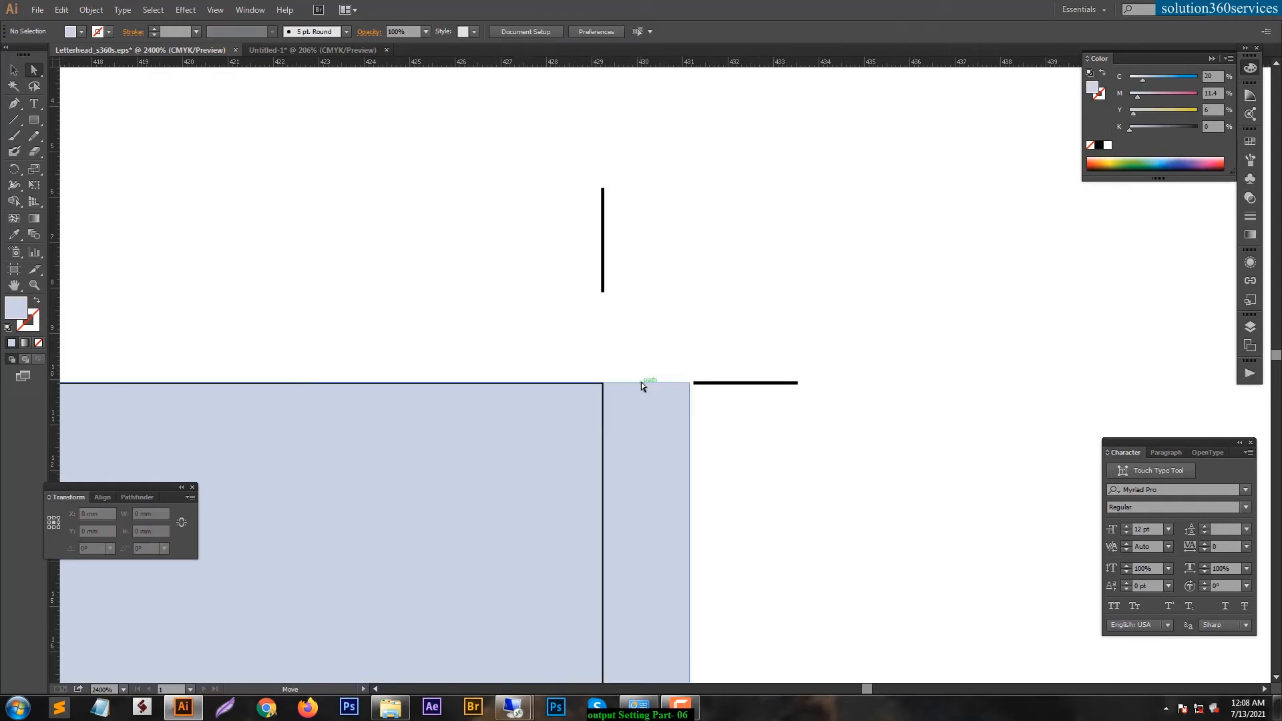
key("Up")
key("Up")
key("Up")
key("Up")
key("Up")
key("Up")
key("v")
left_click(776, 314)
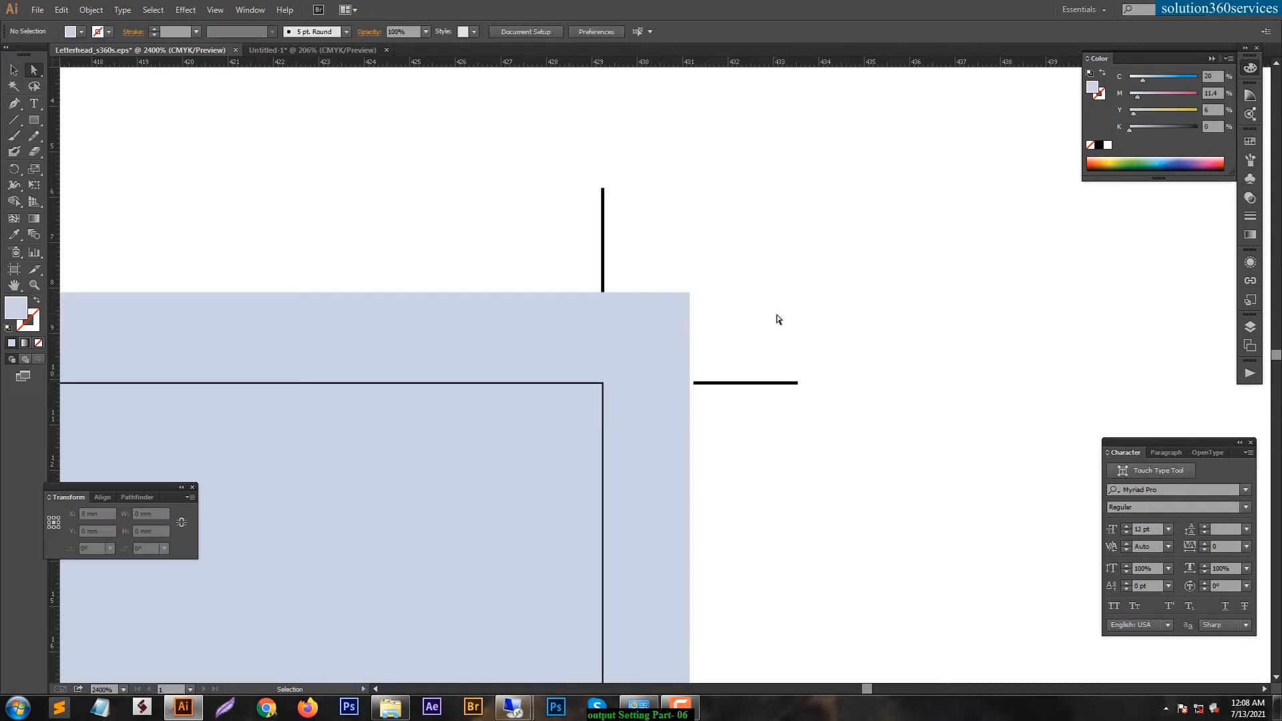
Step: Snap the right header's inner edge to the centre divider and align its bottom edge with the left header's
key("ctrl+0")
key("ctrl+1")
key("a")
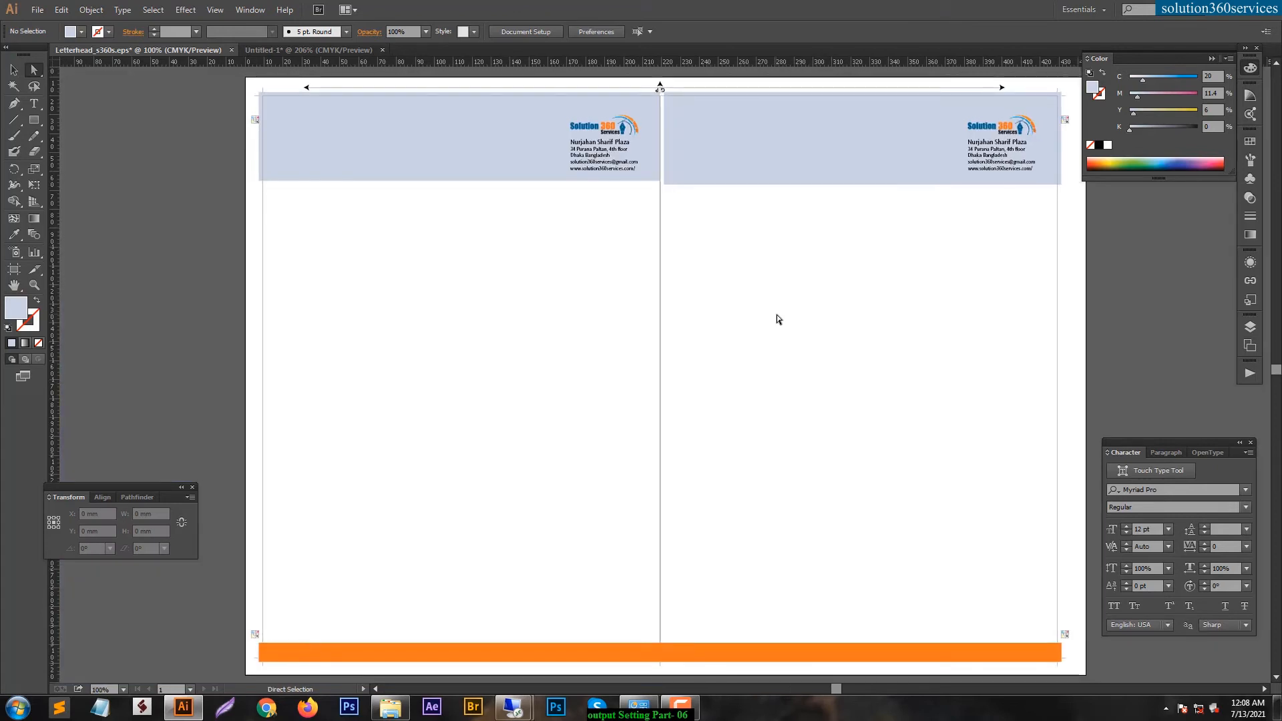
left_click(661, 118)
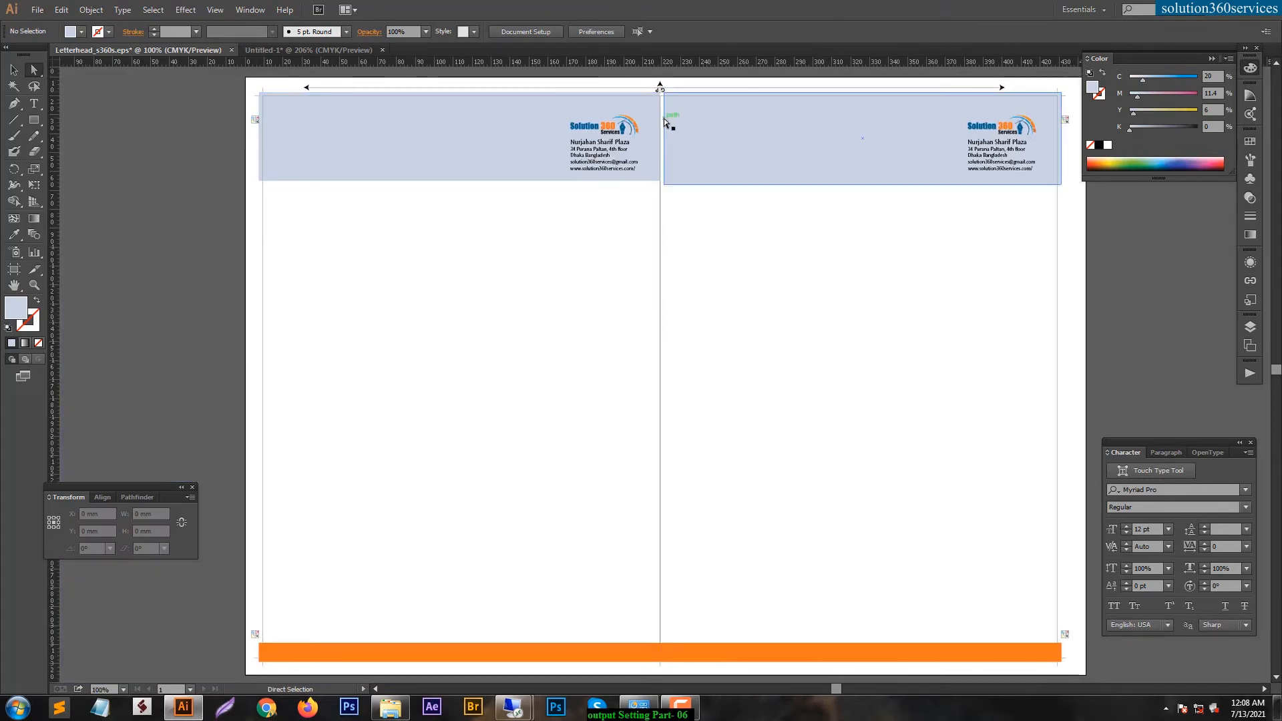
left_click_drag(663, 116, 781, 243)
key("ctrl+space")
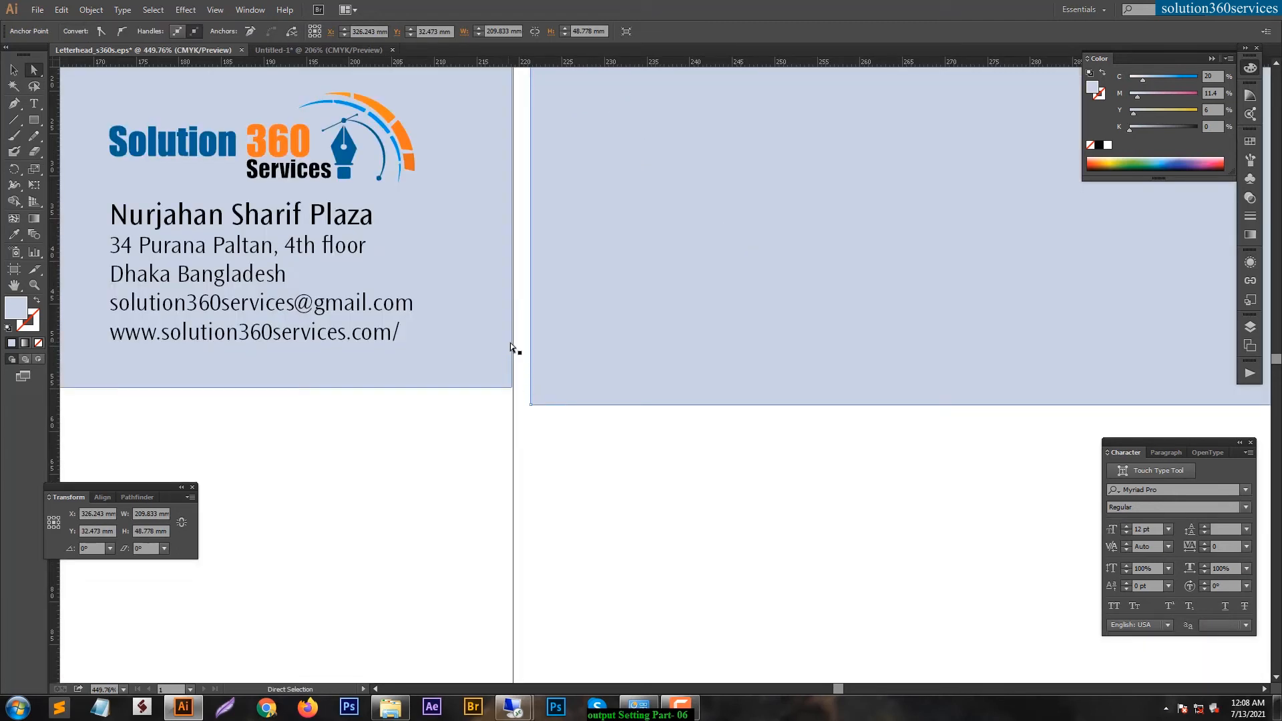
left_click_drag(510, 343, 523, 387)
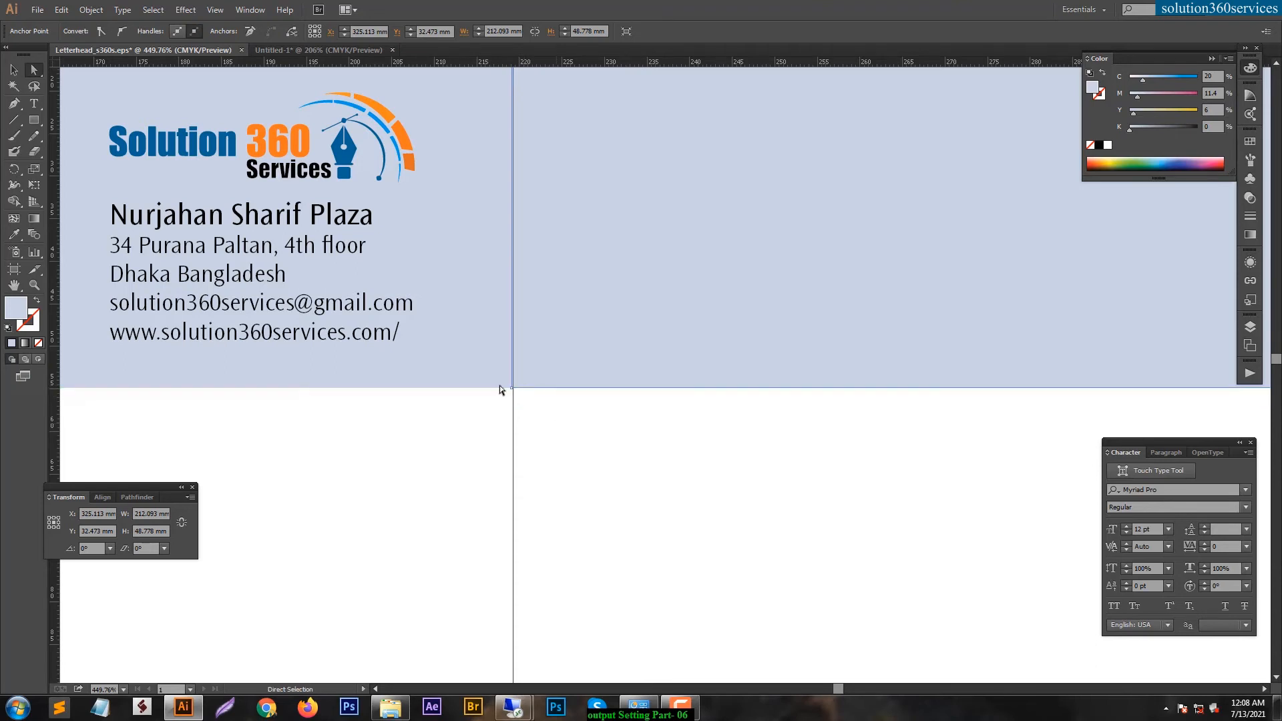
left_click(658, 468)
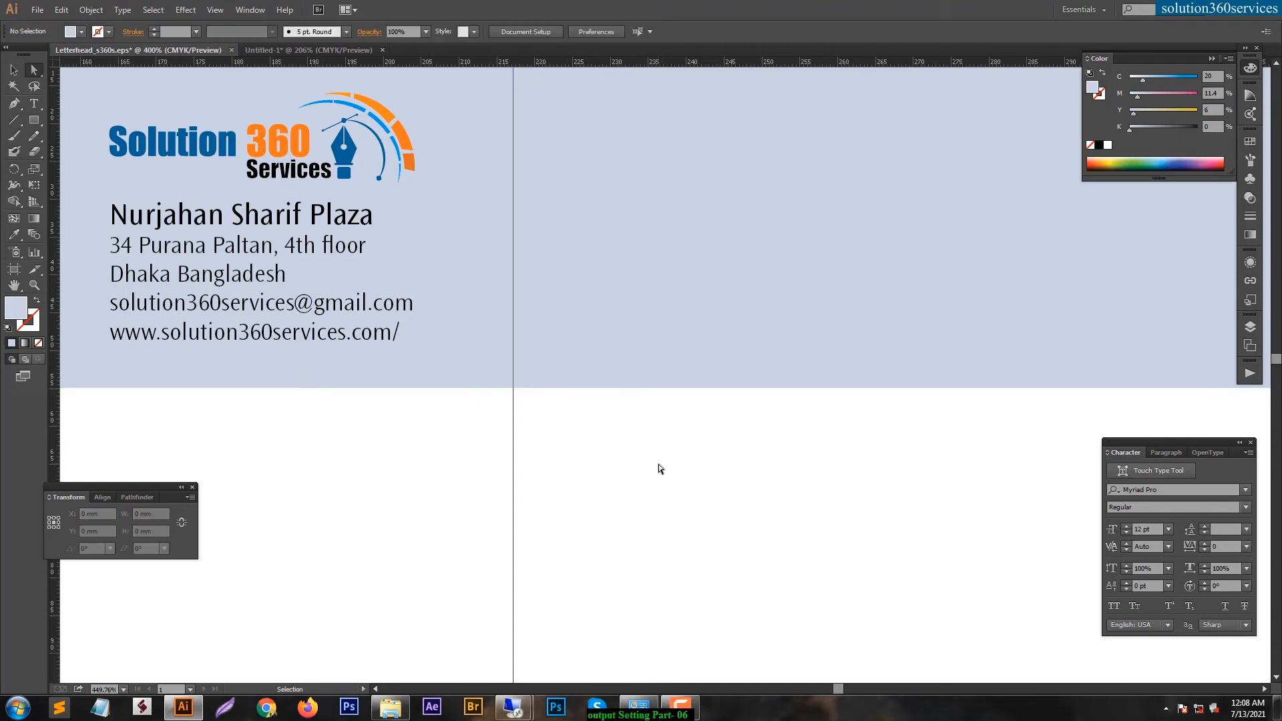
Step: Delete the orange strip at the foot of the right letterhead
scroll(658, 464, "down", 3)
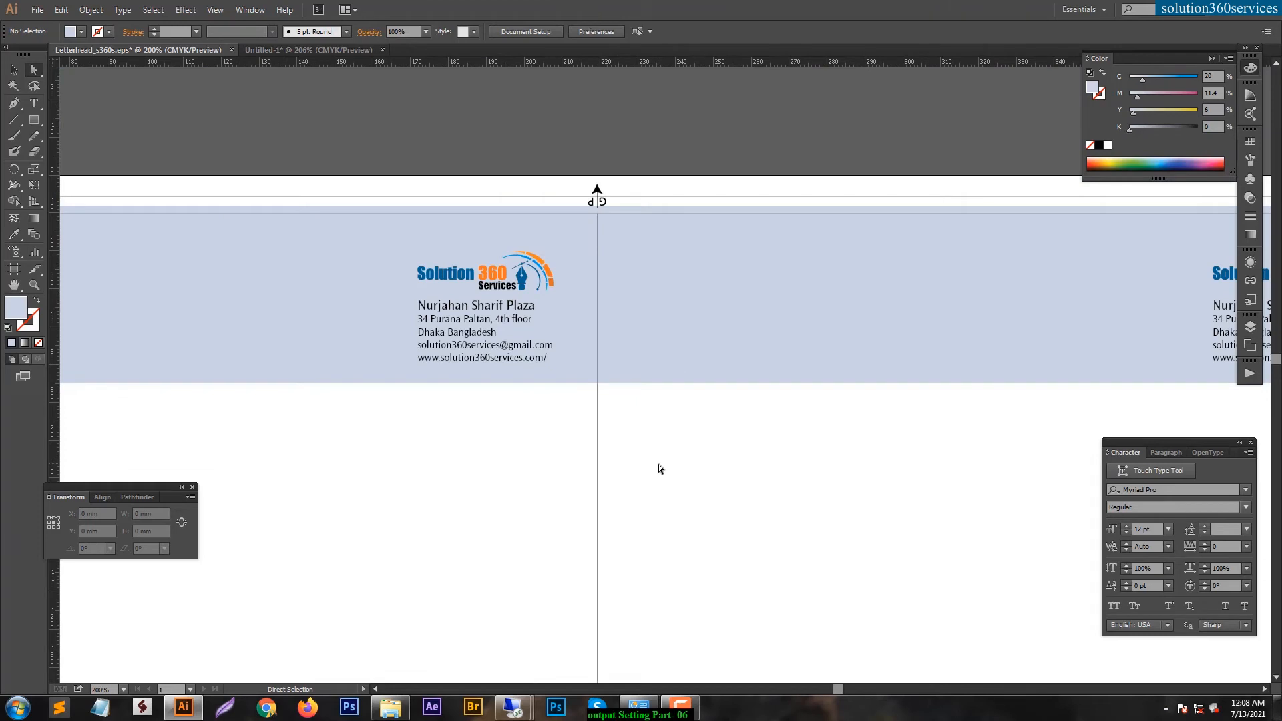
key("ctrl+minus")
key("ctrl+minus")
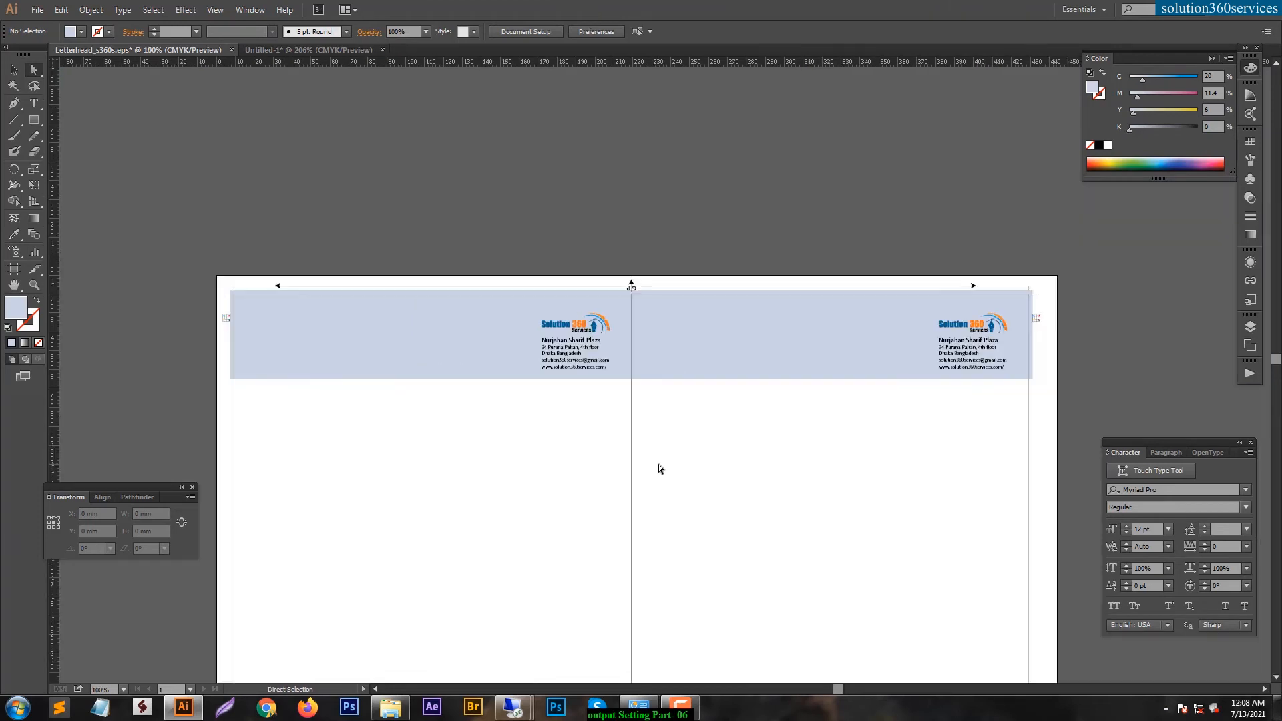
left_click_drag(726, 414, 655, 89)
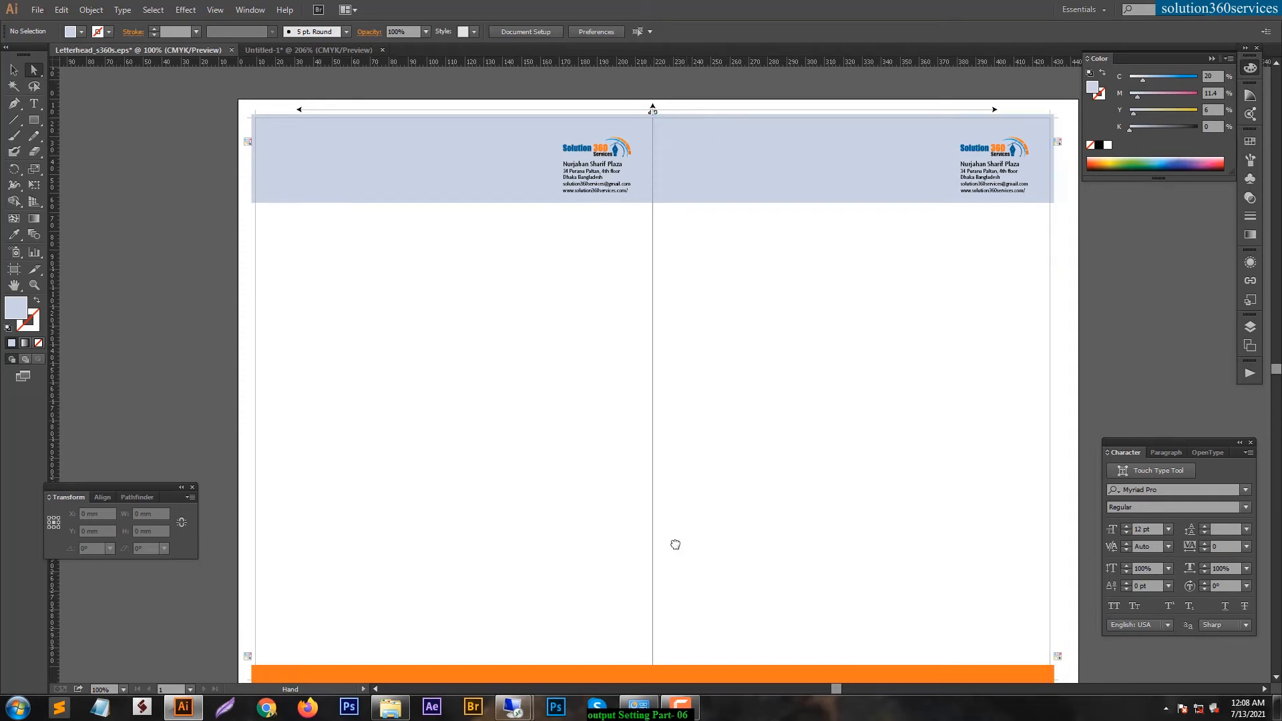
scroll(682, 448, "down", 5)
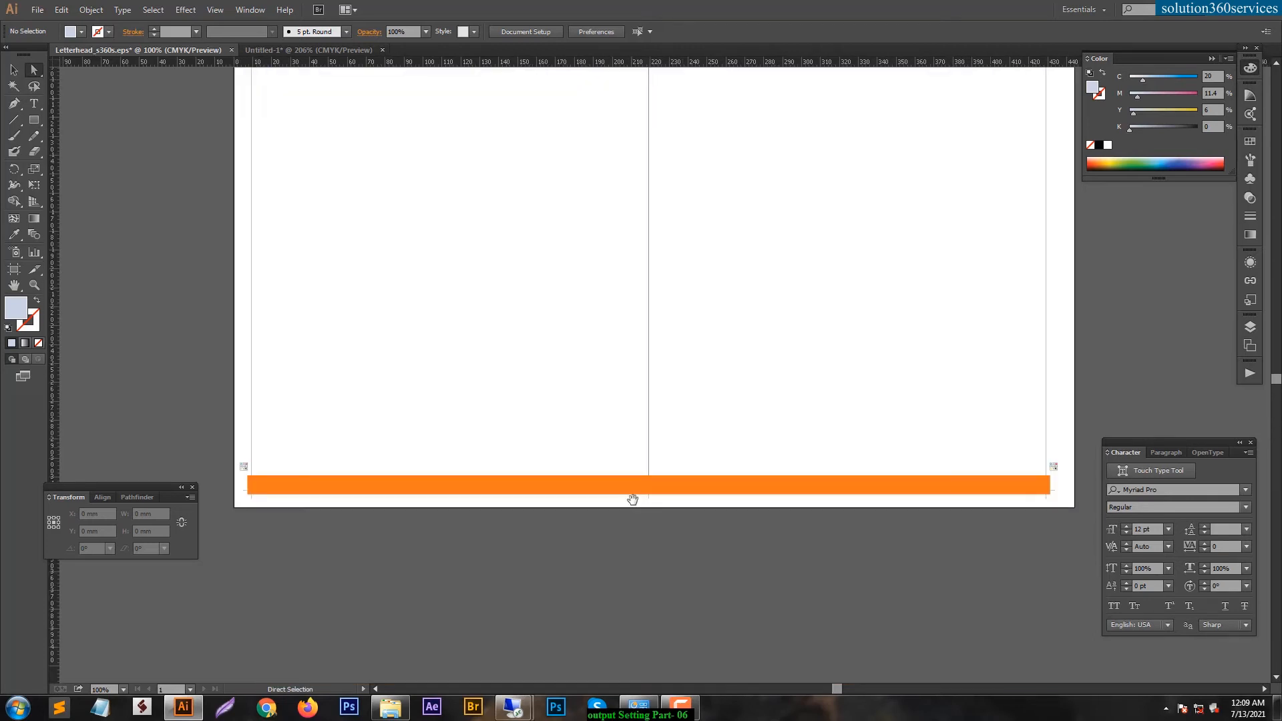
left_click(737, 486)
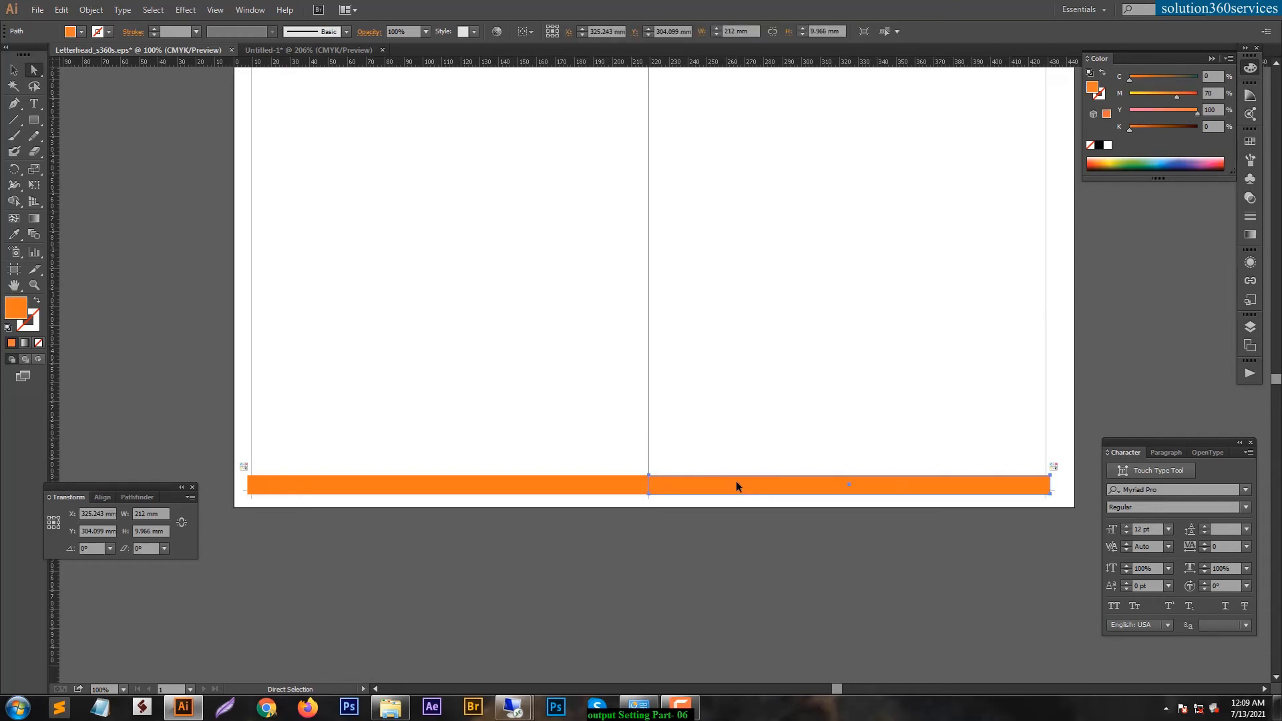
key("Return")
left_click(667, 424)
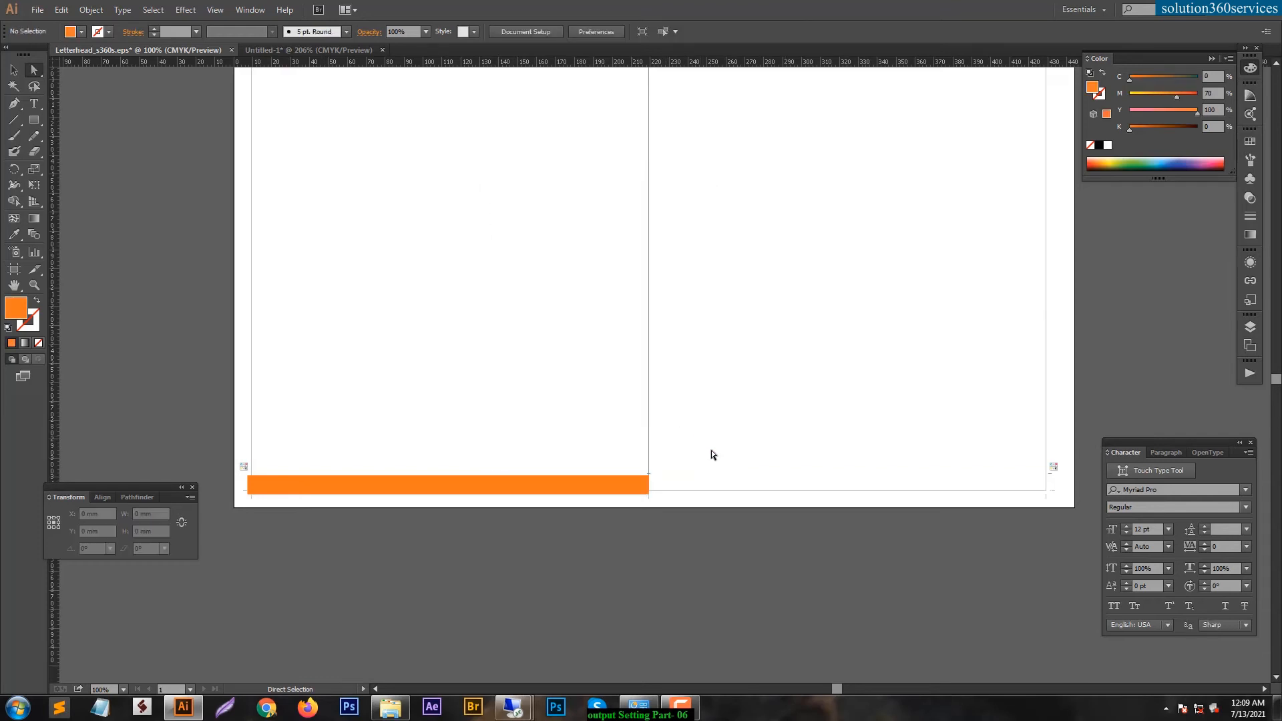
Step: Pull the left orange strip's outer and bottom edges back to the trim line
left_click(495, 488)
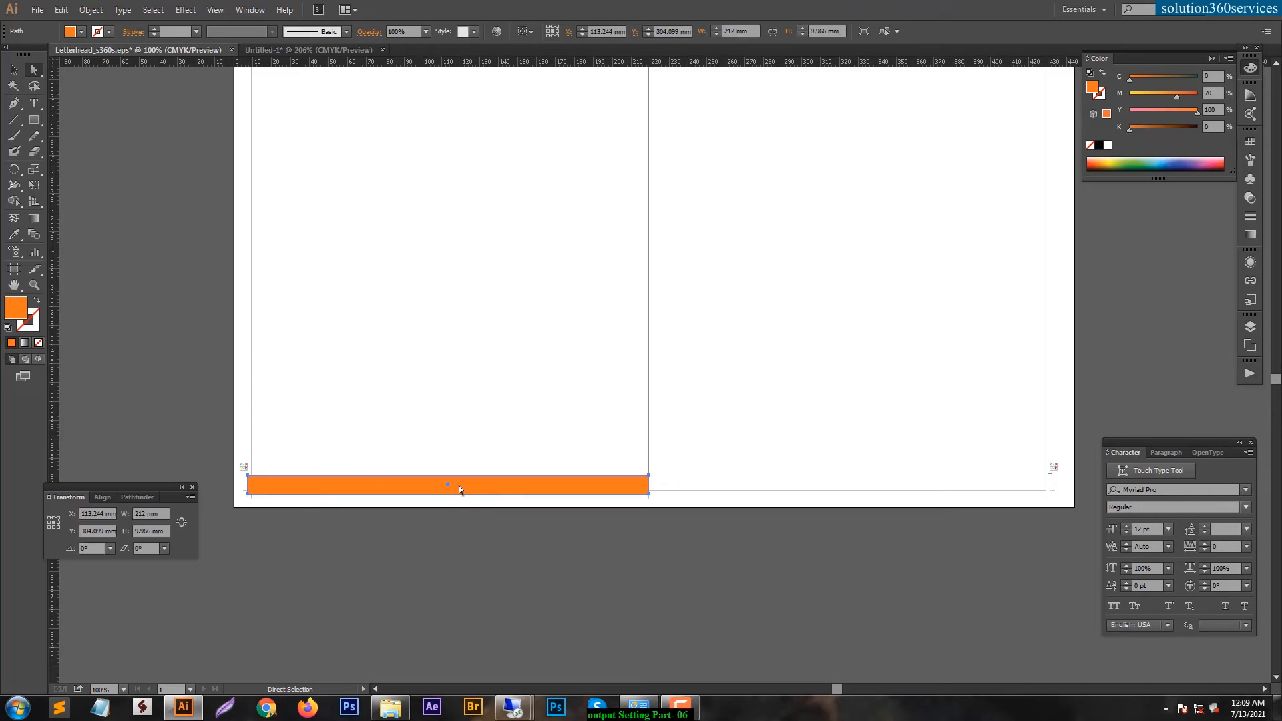
left_click(225, 469)
left_click_drag(366, 461, 437, 464)
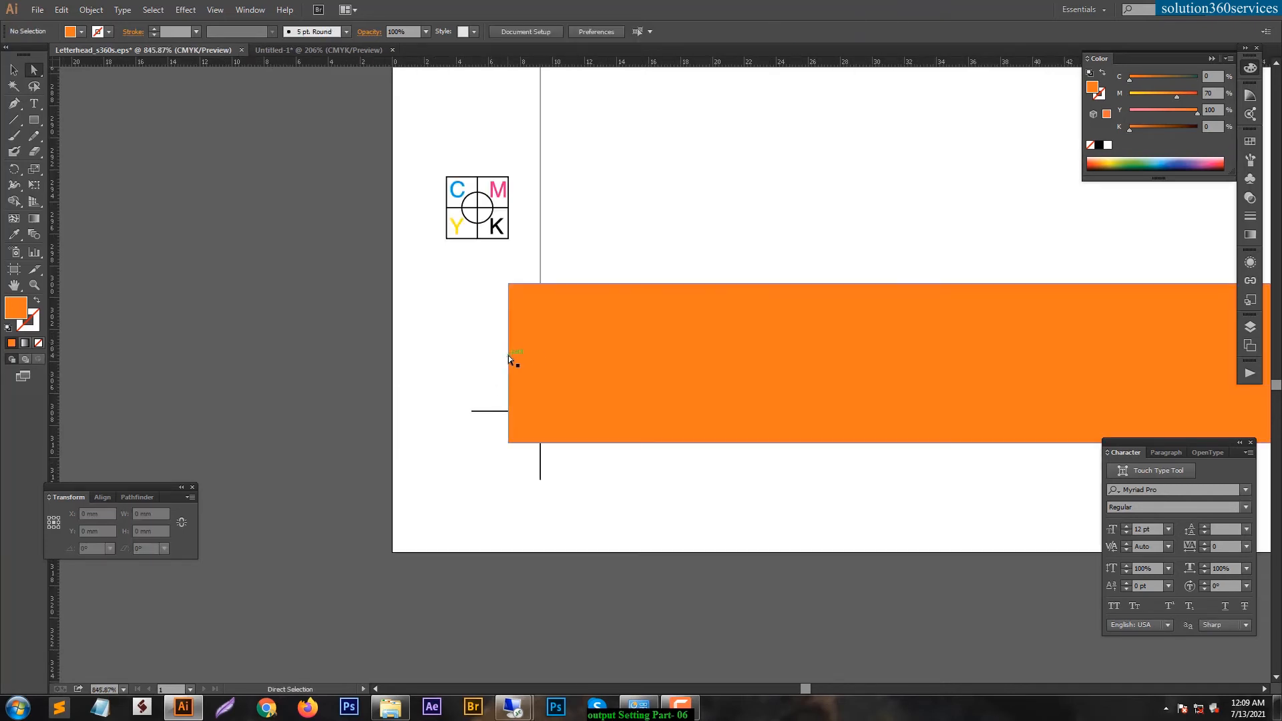
left_click_drag(527, 355, 541, 356)
left_click_drag(571, 442, 575, 415)
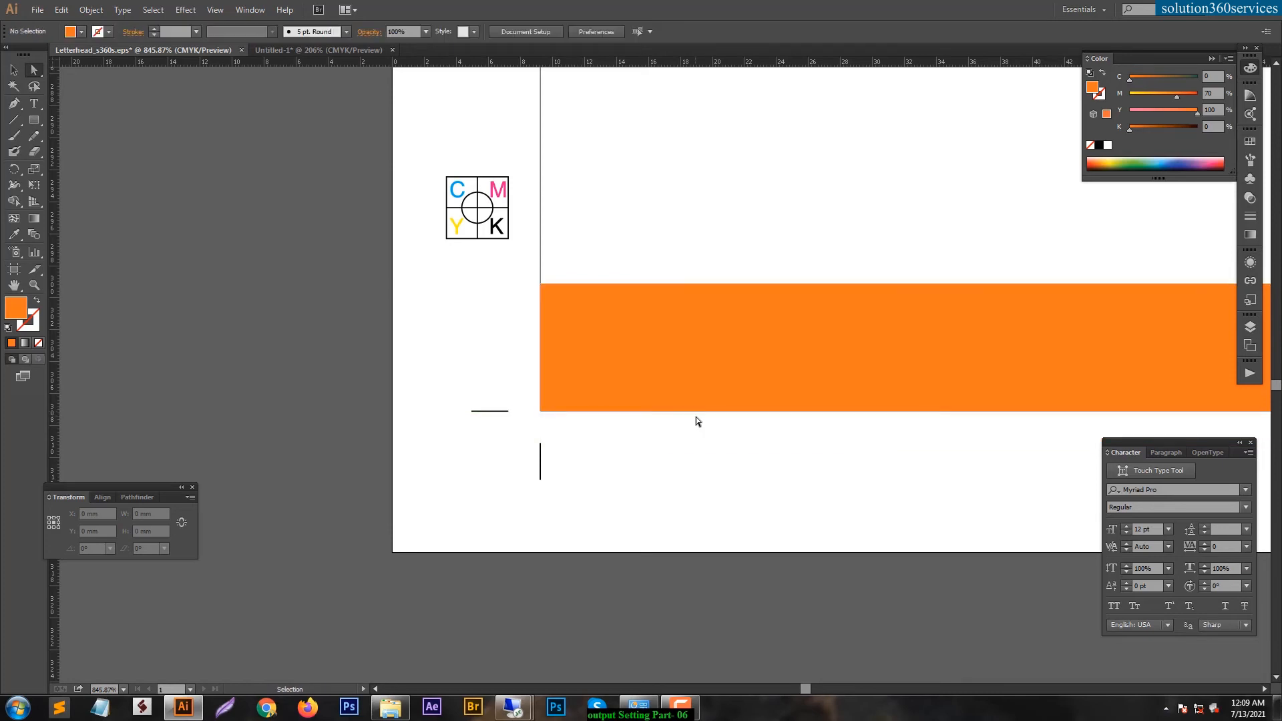
Step: Replace the left strip's orange fill with a linear gradient at 0°
key("ctrl+minus")
key("ctrl+minus")
key("ctrl+minus")
key("ctrl+minus")
left_click_drag(989, 391, 552, 398)
key("ctrl+minus")
key("ctrl+minus")
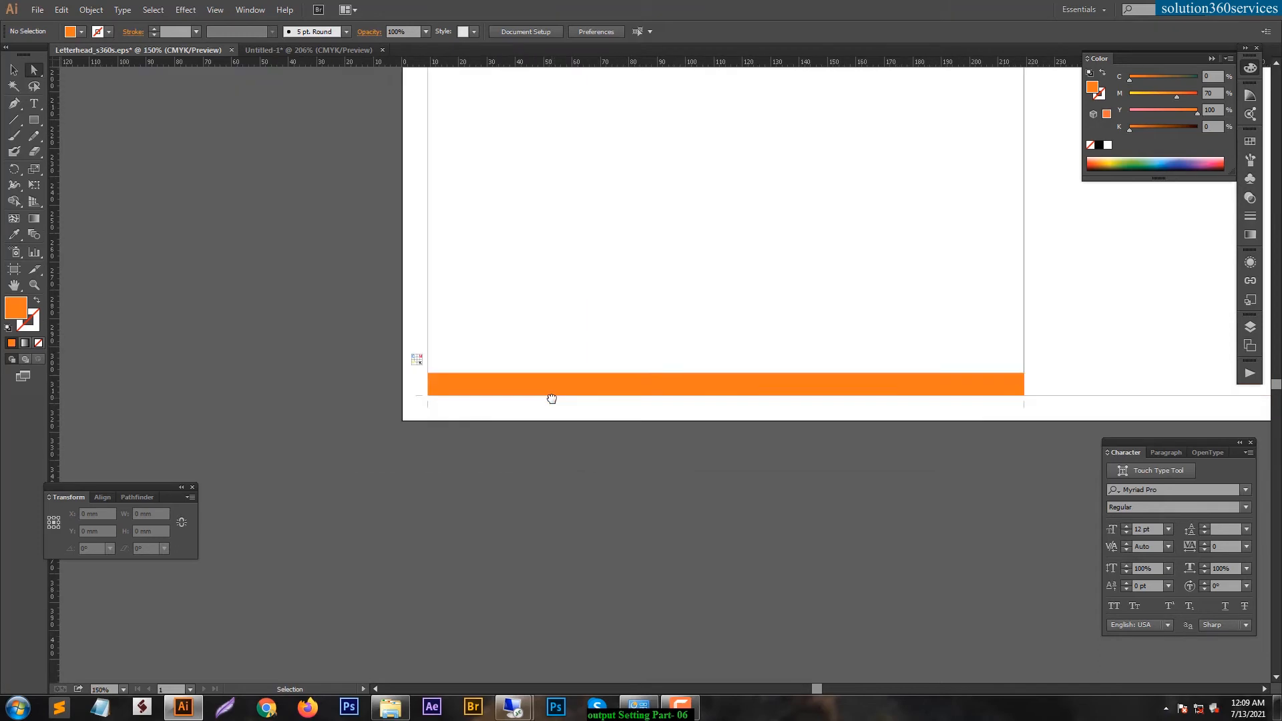
left_click(607, 384)
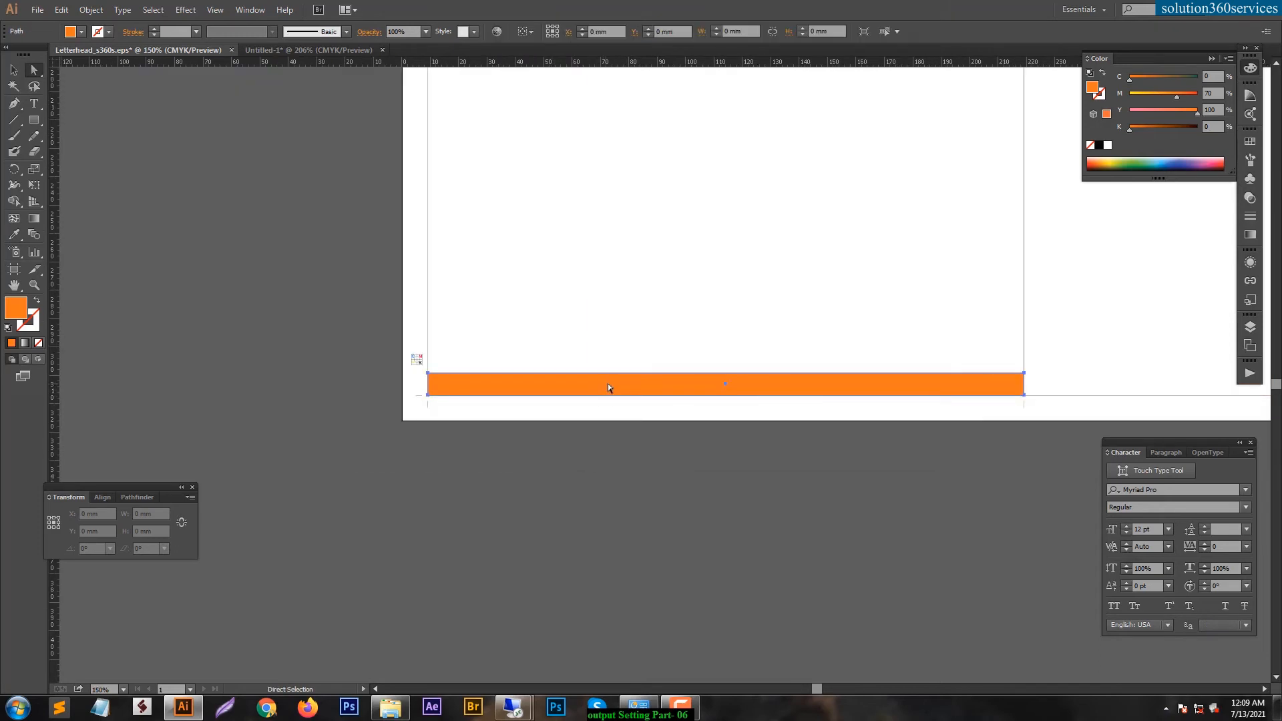
left_click(1250, 236)
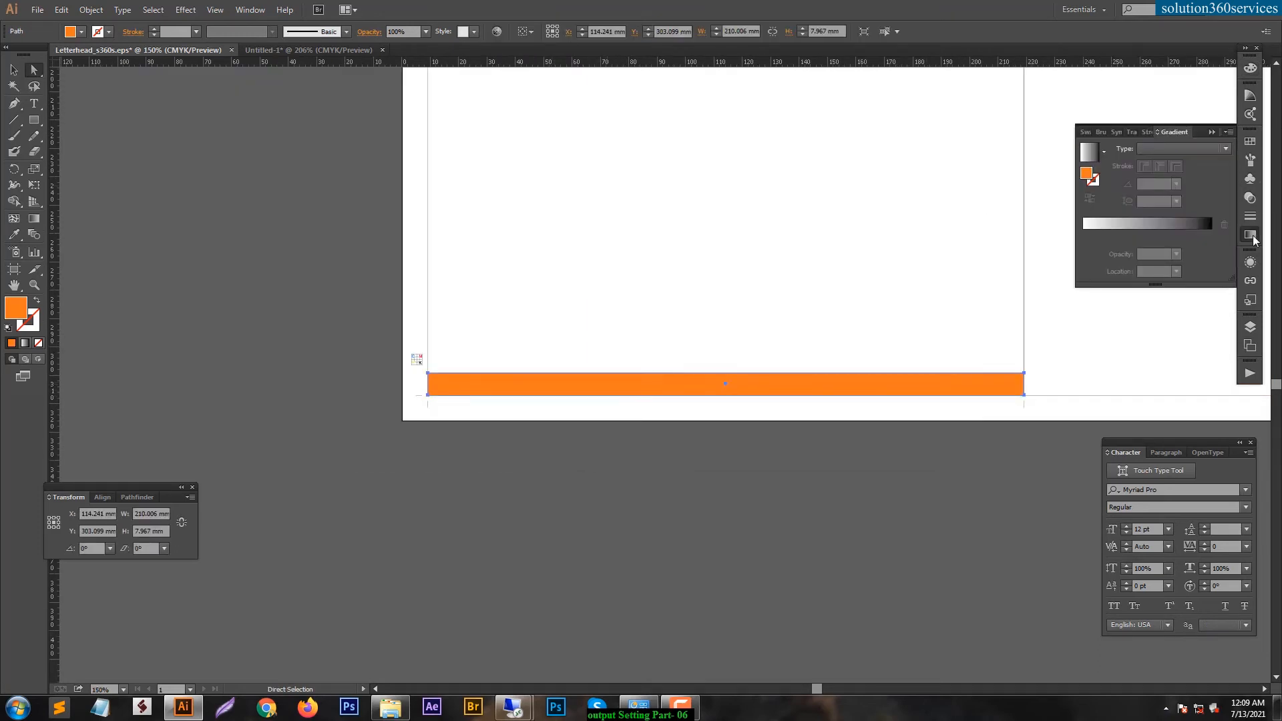
left_click(1086, 157)
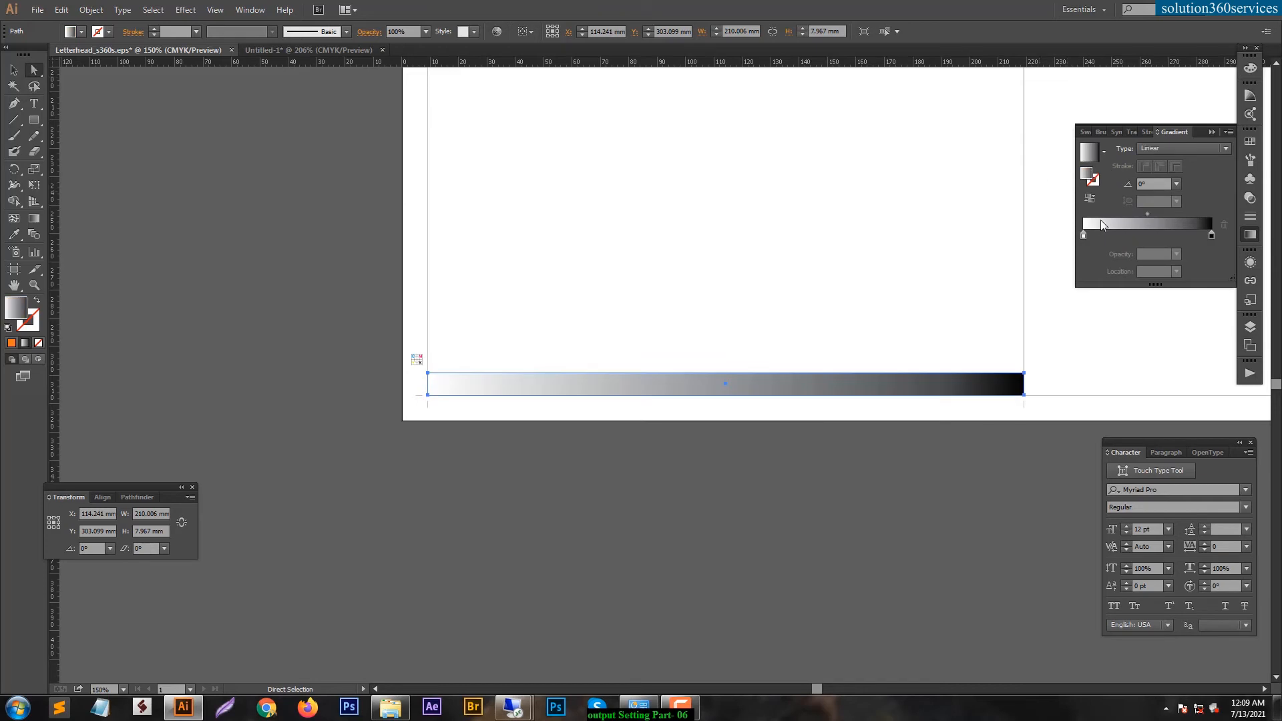
Step: Switch the gradient's starting stop to CMYK and colour it orange
double_click(1083, 235)
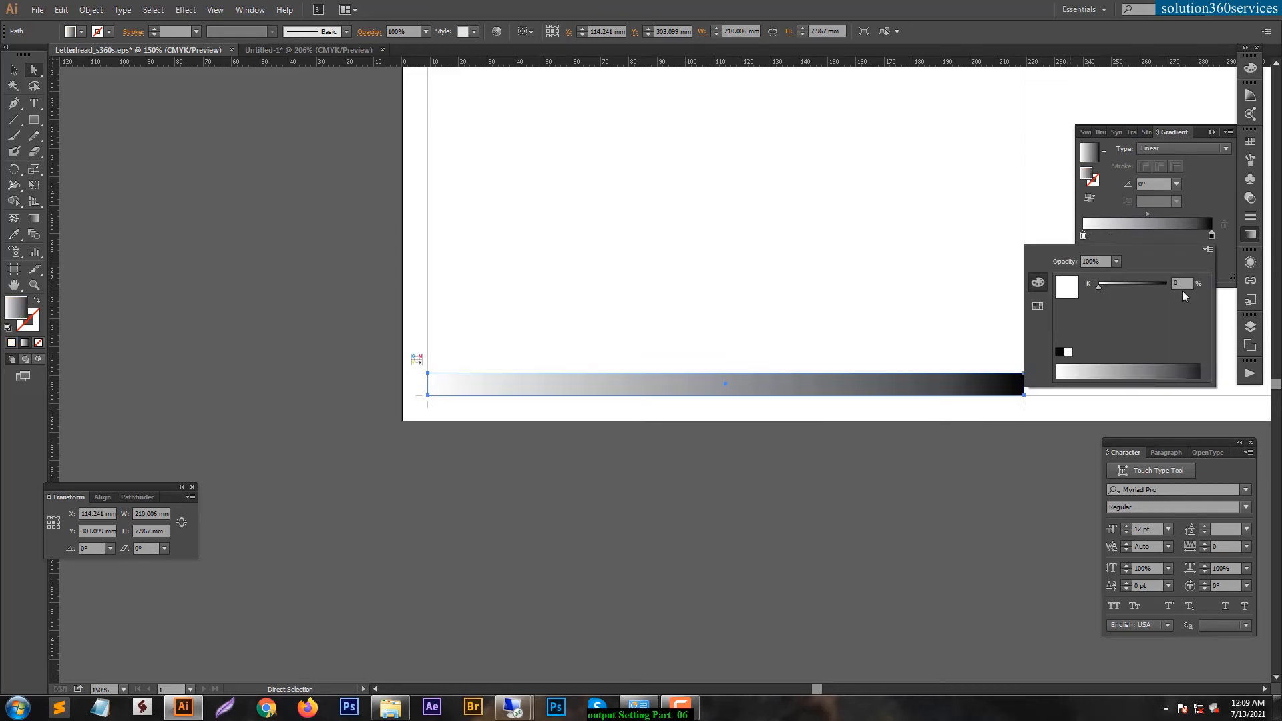
left_click(1207, 251)
left_click(1157, 299)
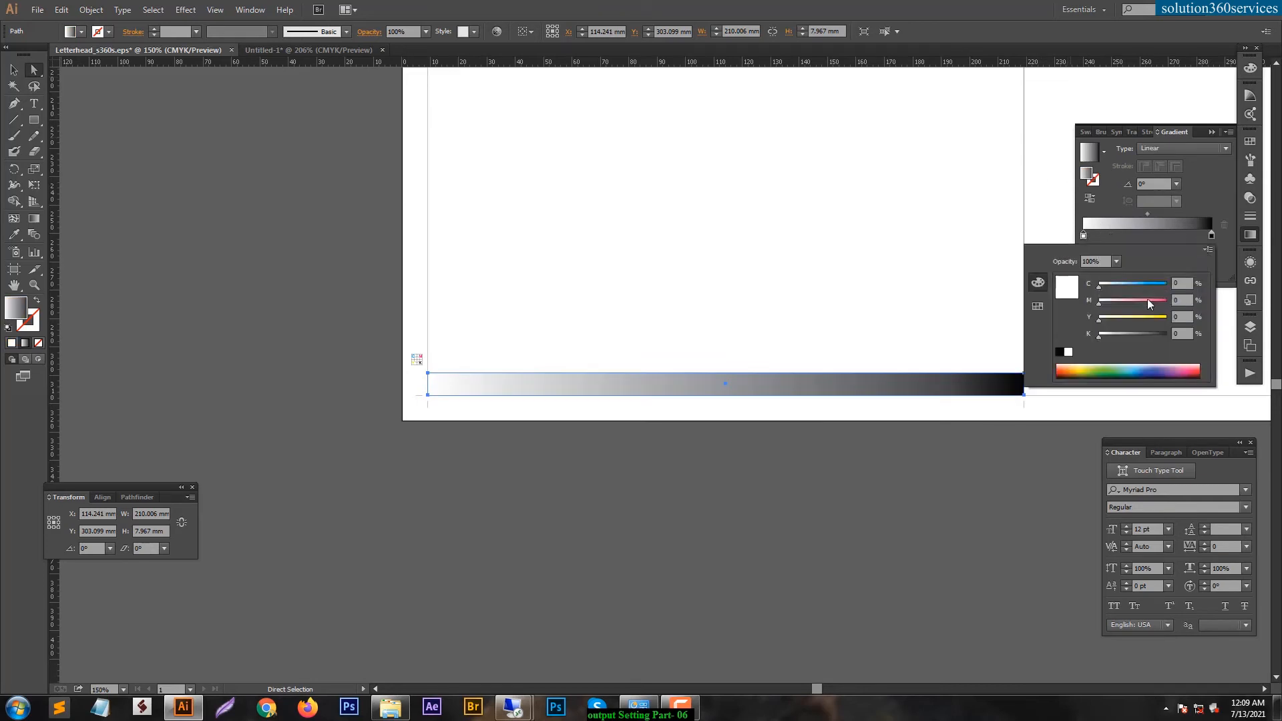
left_click_drag(1118, 318, 1147, 300)
left_click(1136, 300)
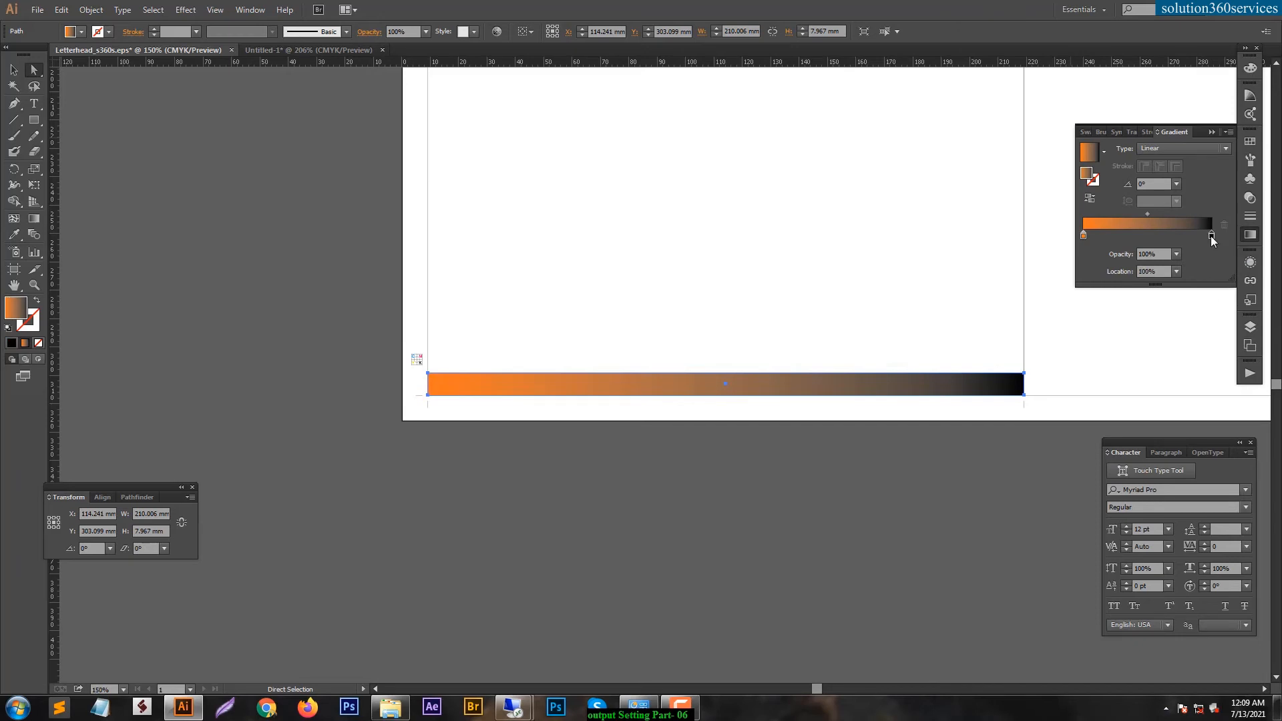
Step: Switch the gradient's end stop to CMYK and set it to C 100, M 0, Y 0, K 0
left_click(1211, 235)
left_click(1206, 250)
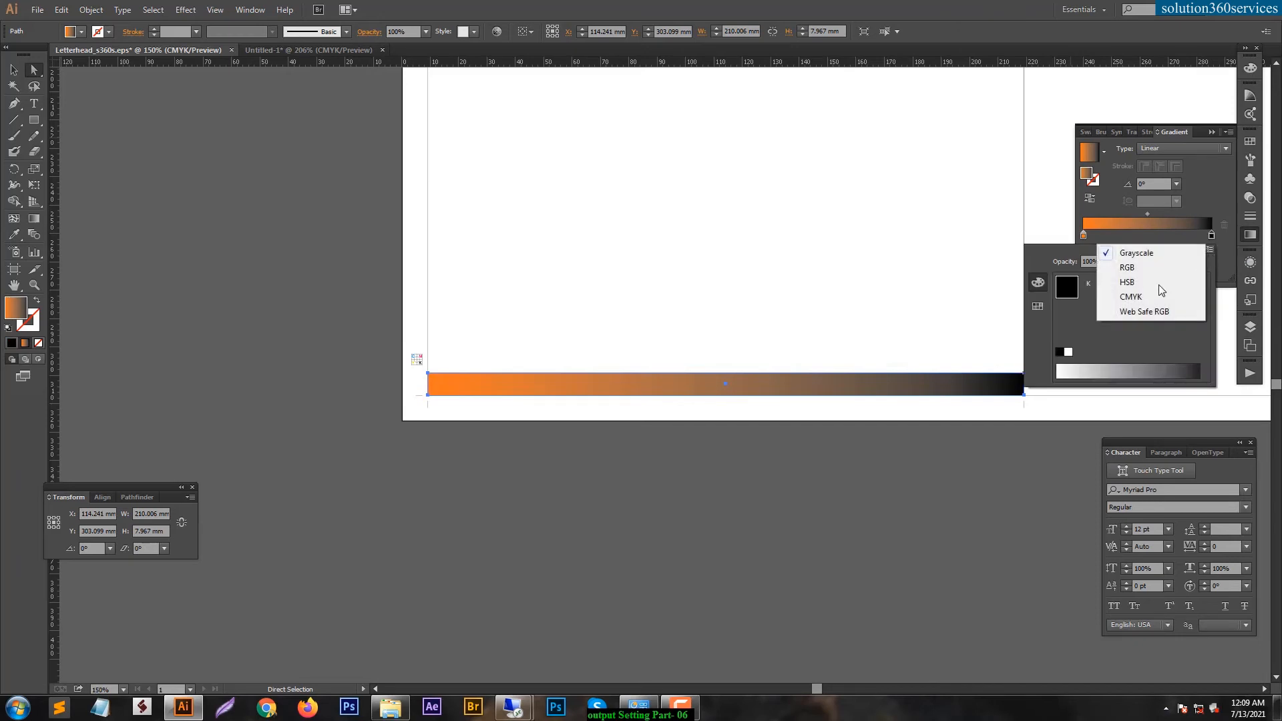
left_click(1134, 298)
left_click_drag(1164, 335, 1079, 335)
left_click_drag(1098, 285, 1220, 279)
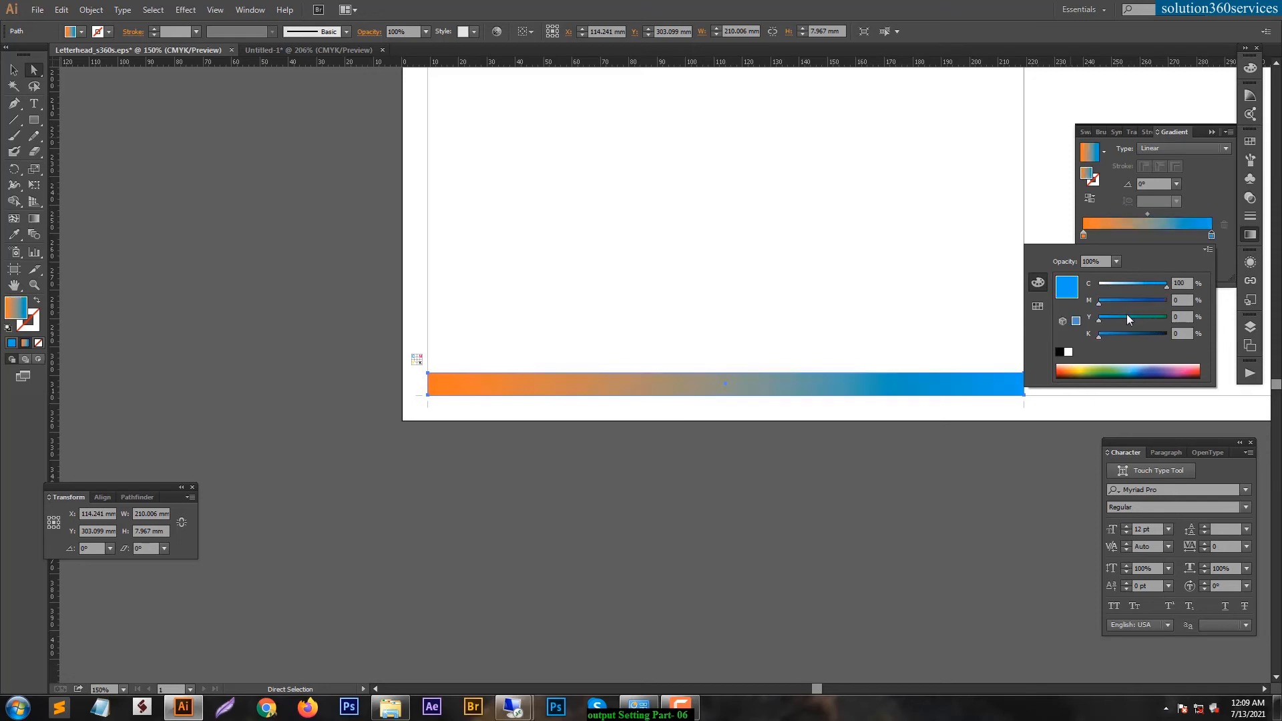
Step: Set the black value of the gradient's end stop to K 52 and deselect the footer strip
left_click(1134, 334)
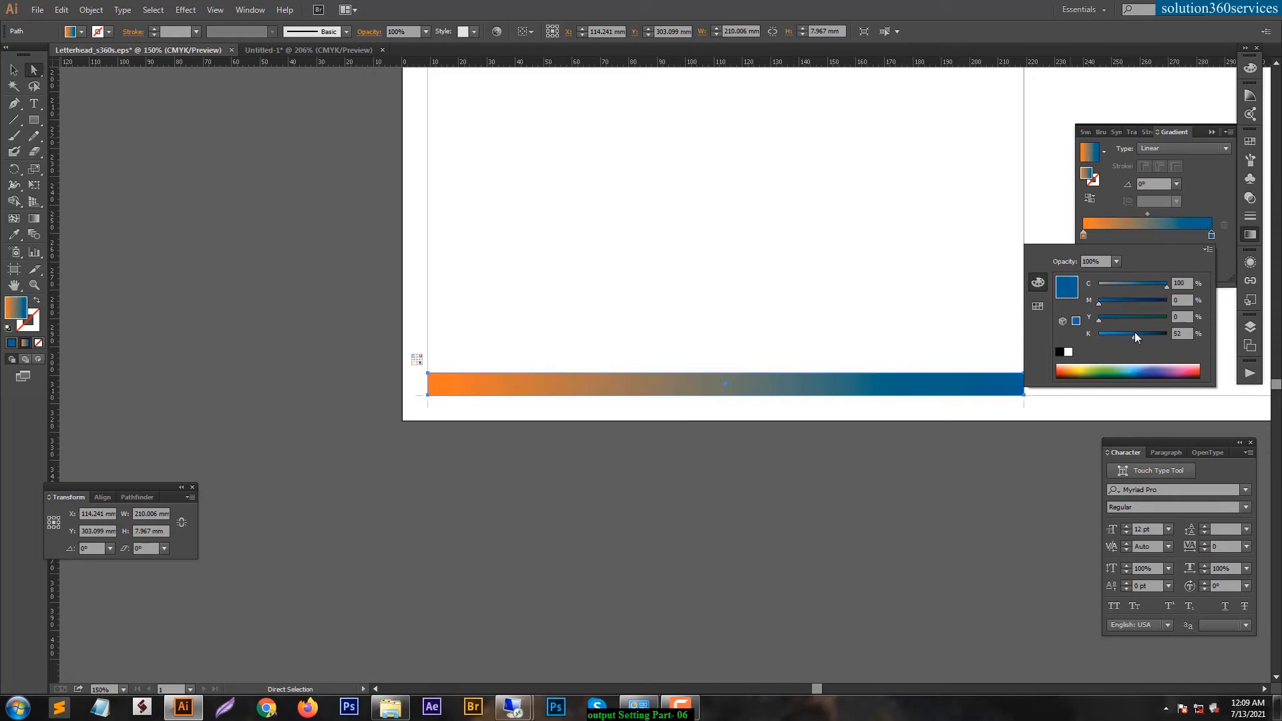
left_click(964, 519)
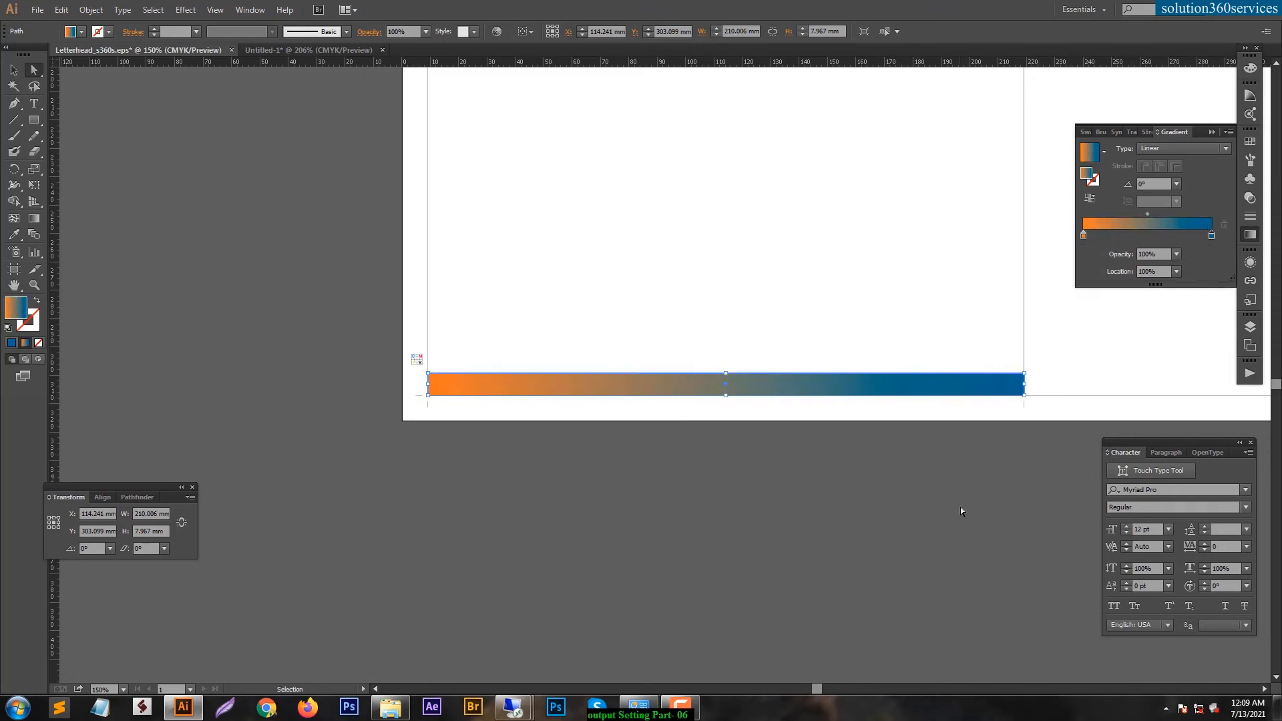
key("ctrl+minus")
key("ctrl+minus")
key("ctrl+minus")
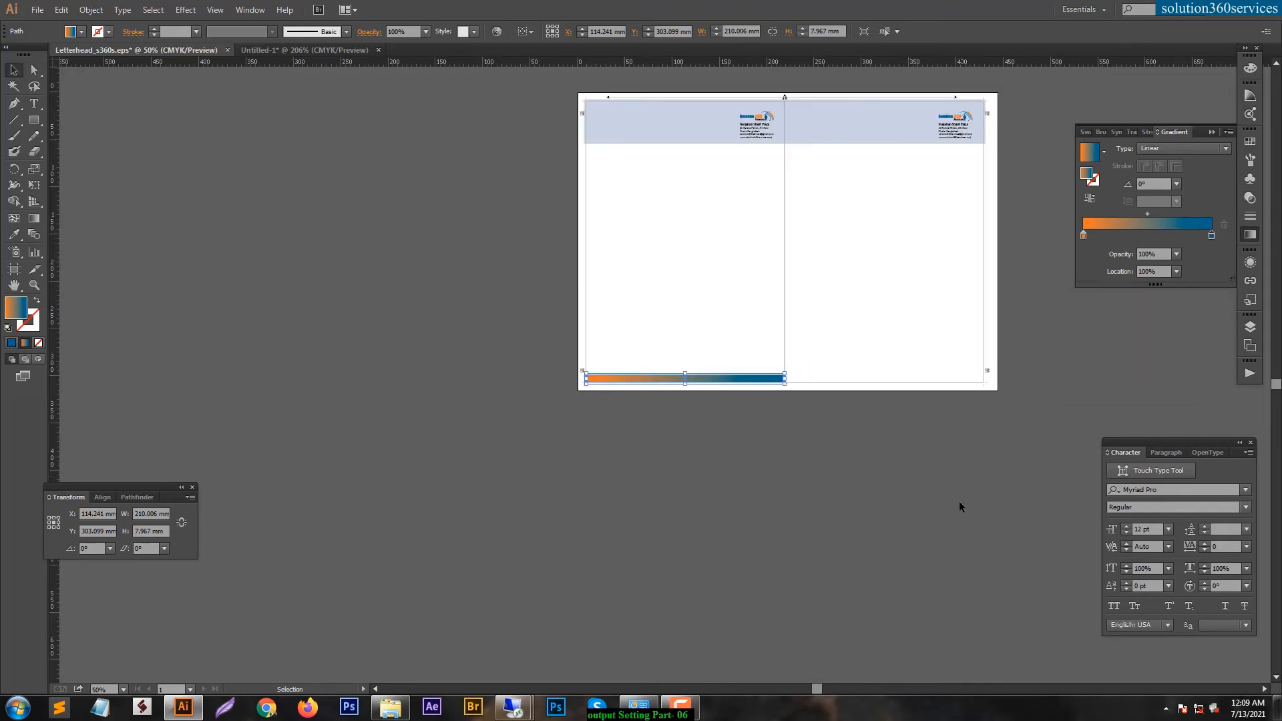
left_click(959, 506)
Step: Delete the pale blue header bands behind the logos of both letterheads
key("a")
left_click(835, 110)
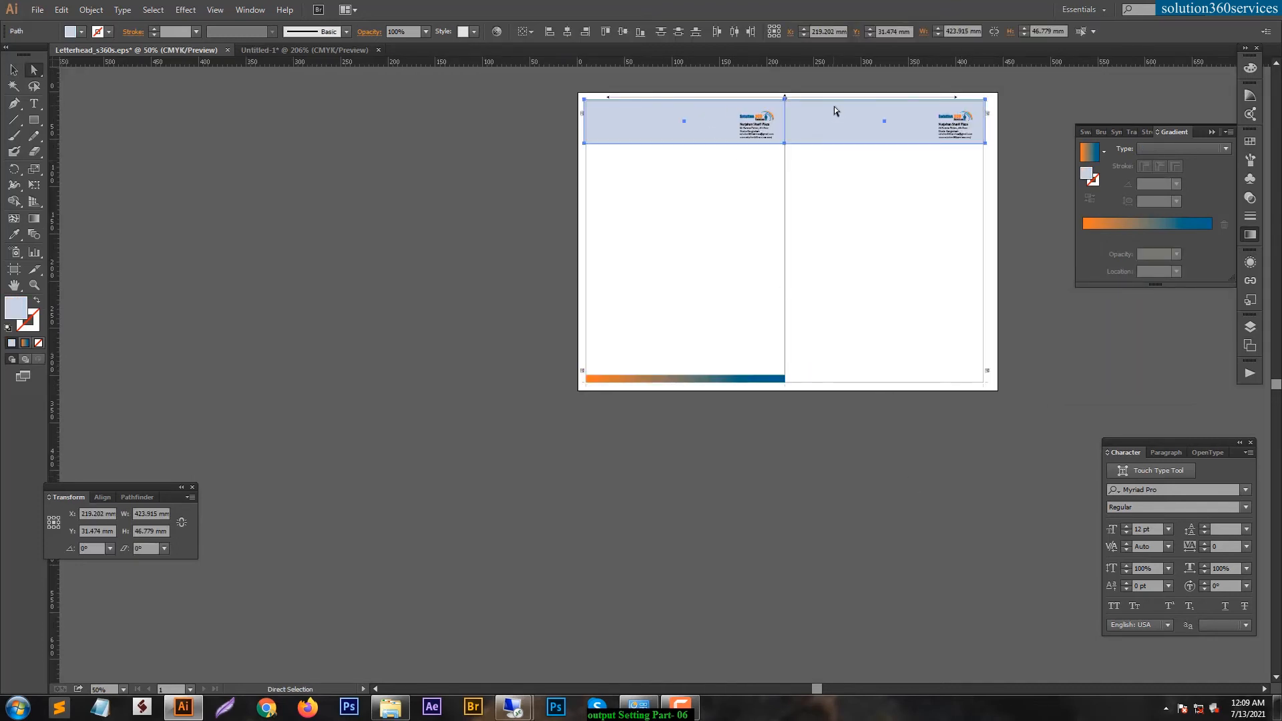
key("Return")
left_click(669, 424)
key("Delete")
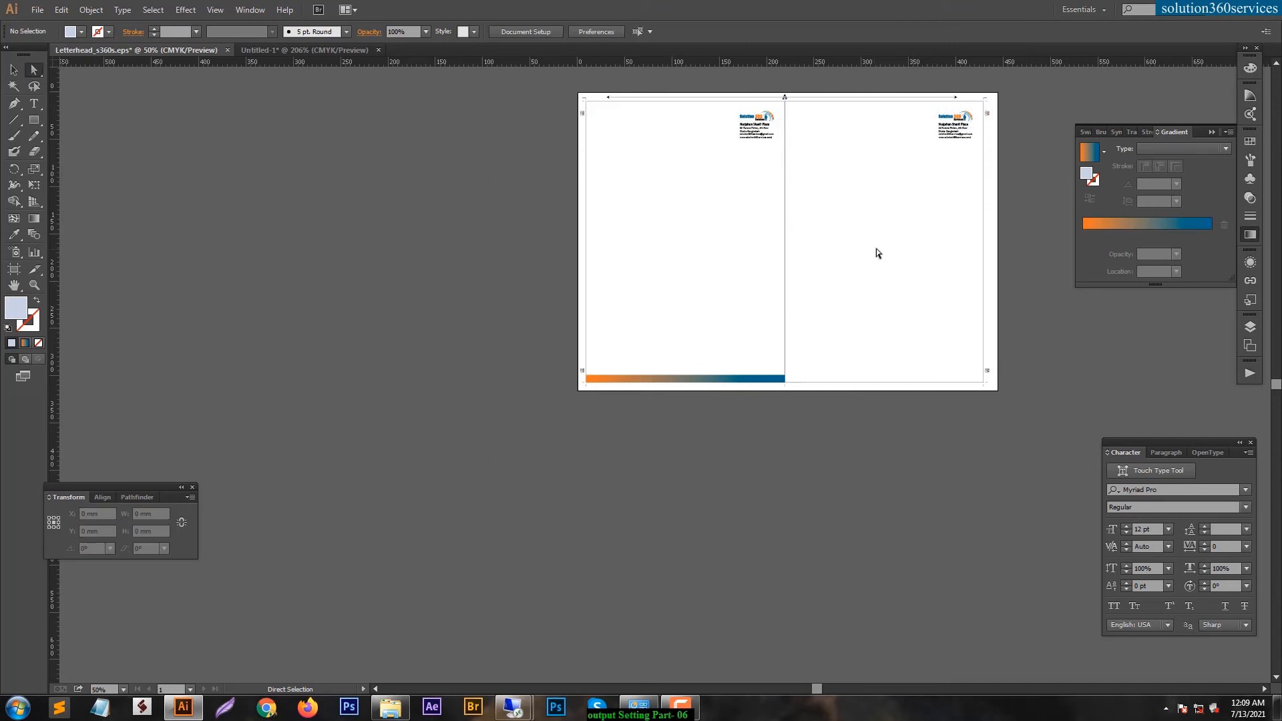
Step: Copy the left gradient footer strip to the foot of the right letterhead, end to end with the original
key("ctrl+space")
left_click_drag(528, 329, 1067, 451)
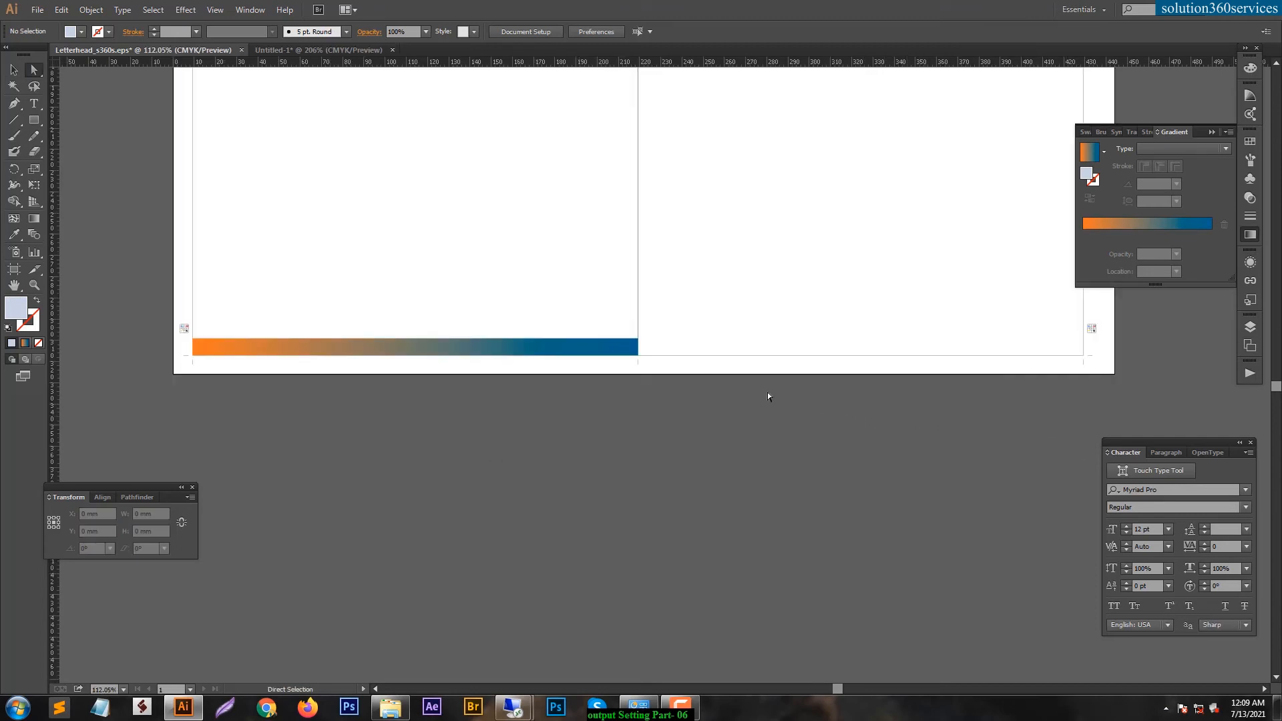
left_click_drag(239, 351, 684, 353)
Step: Examine the seam where the left strip's blue end meets the right strip's orange end at the shared trim line
key("z")
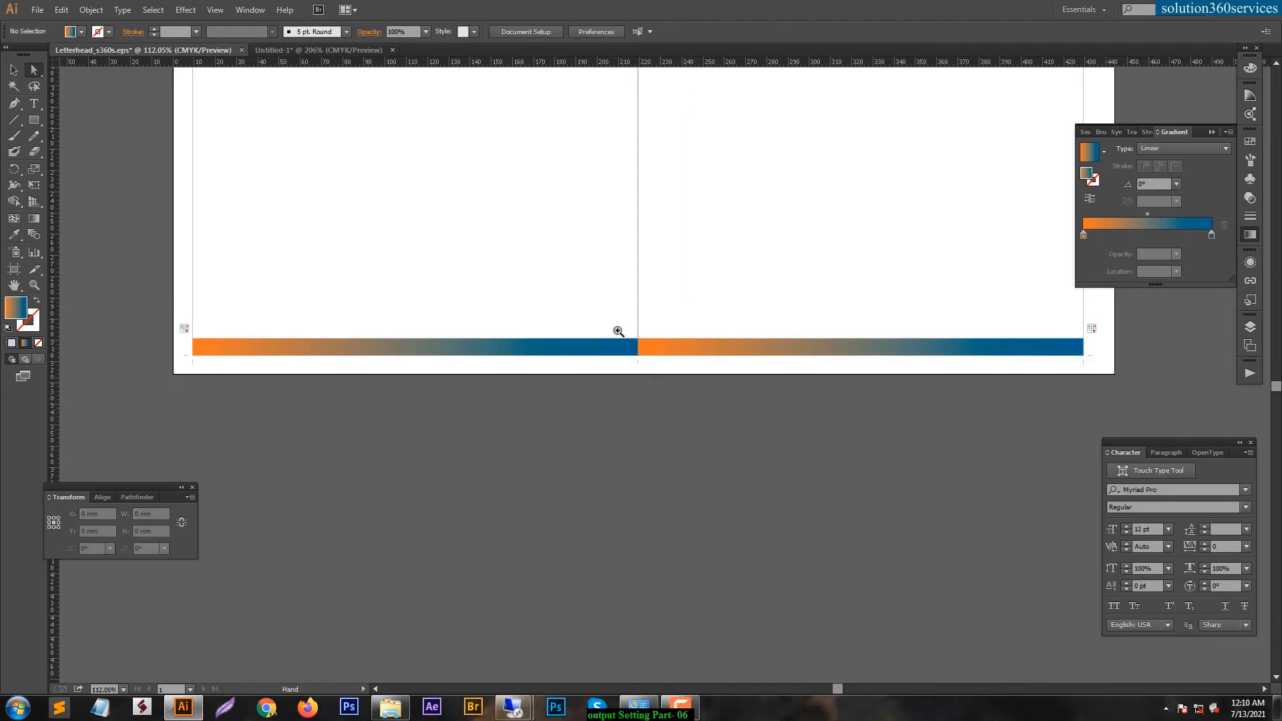
left_click_drag(599, 325, 715, 376)
key("space")
left_click_drag(526, 298, 638, 341)
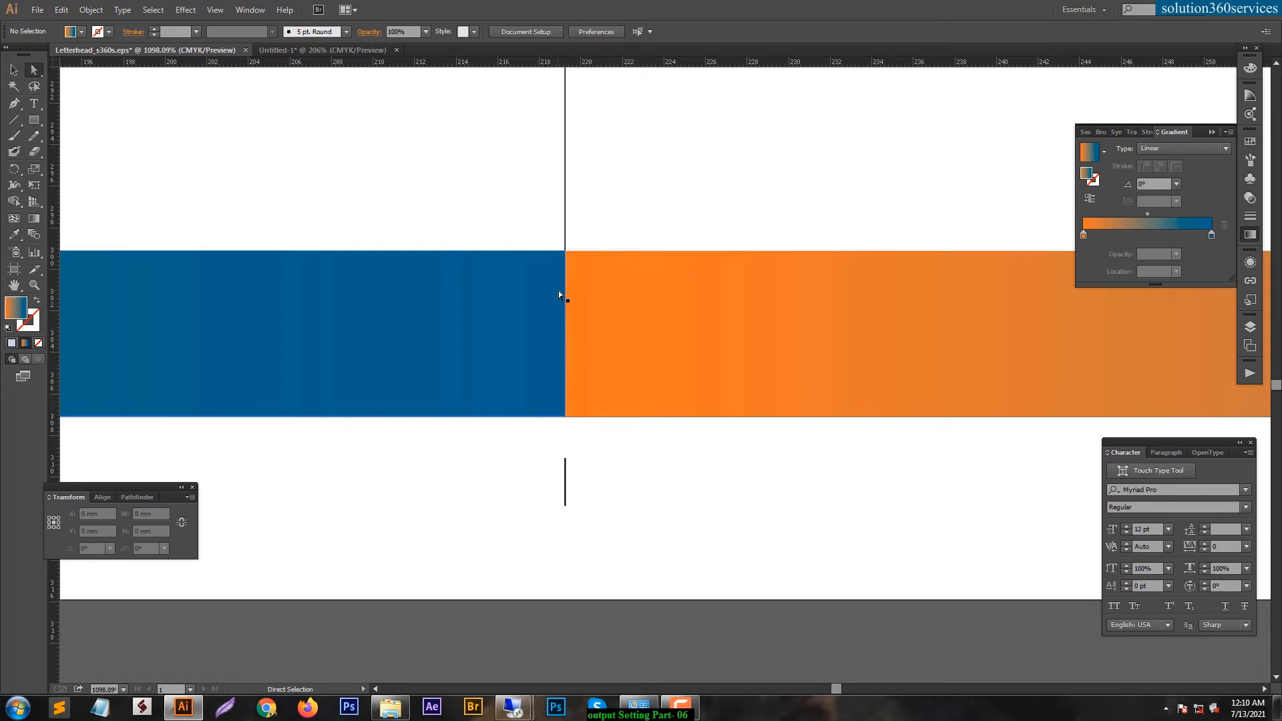
left_click(555, 271)
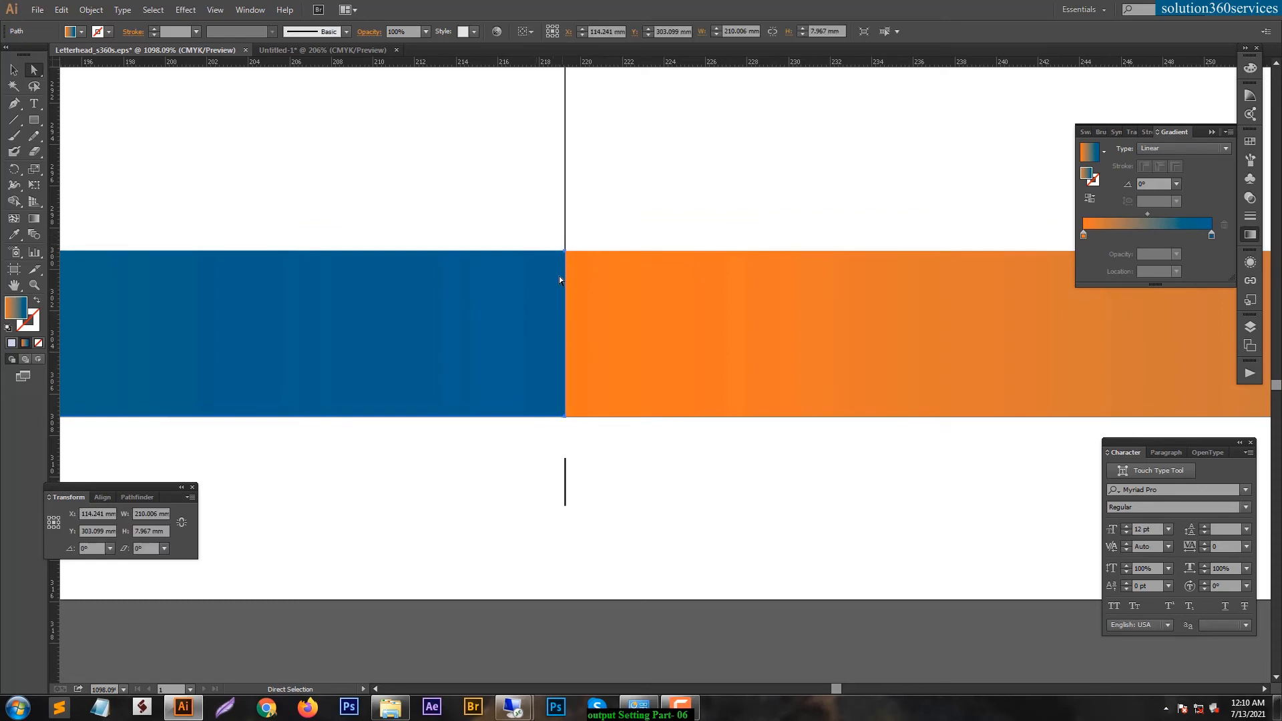
left_click(671, 462)
key("ctrl+minus")
key("ctrl+minus")
key("ctrl+minus")
key("ctrl+minus")
key("ctrl+minus")
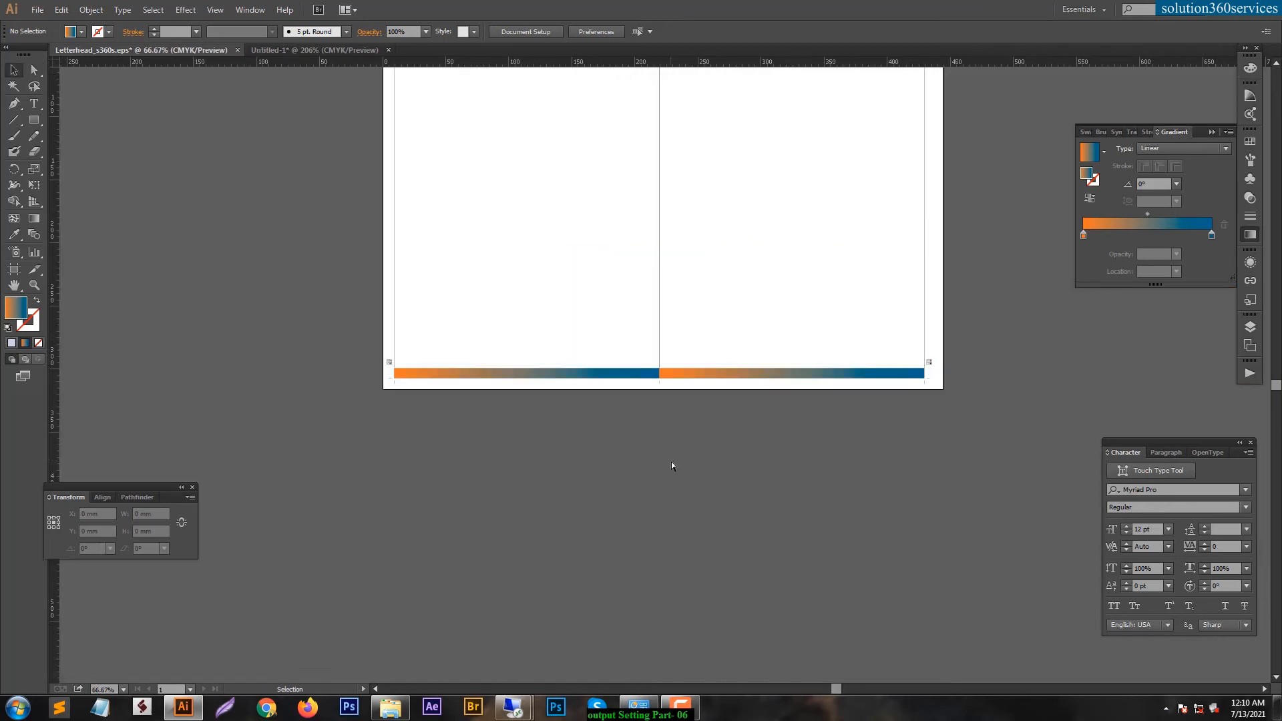
Step: Delete the right letterhead artwork together with its gradient footer strip
scroll(761, 419, "up", 2)
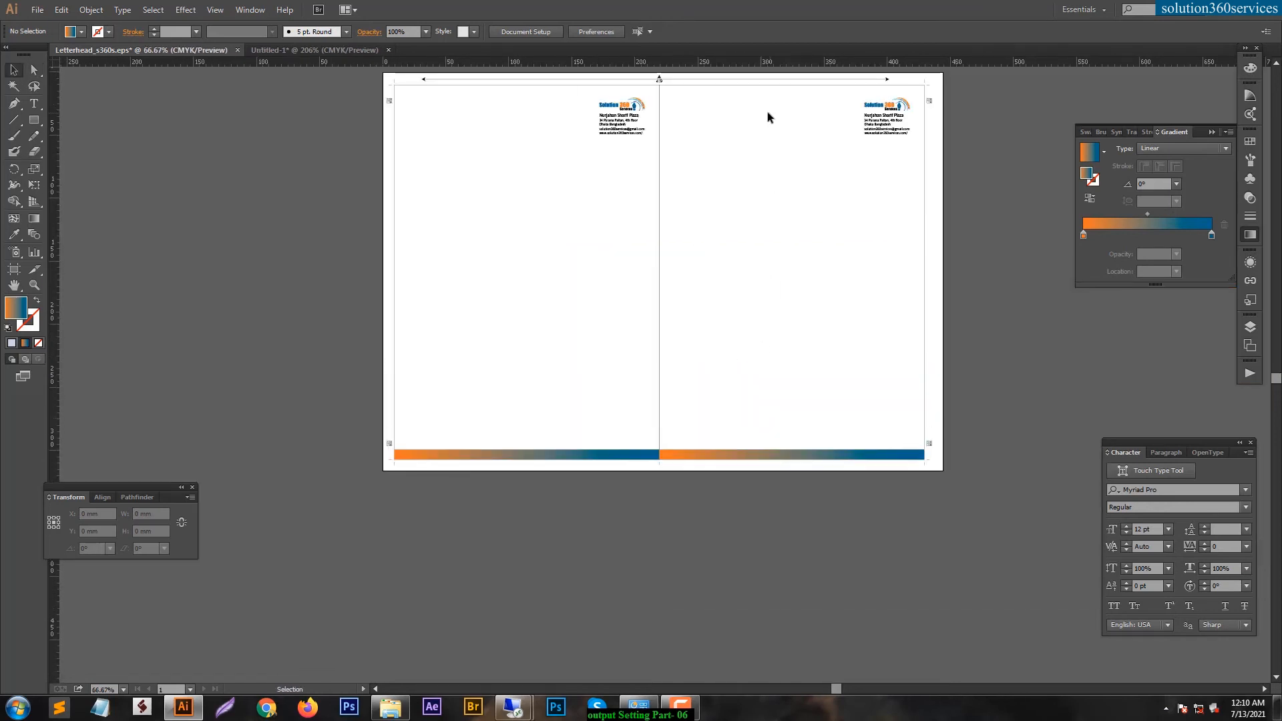
left_click(751, 82)
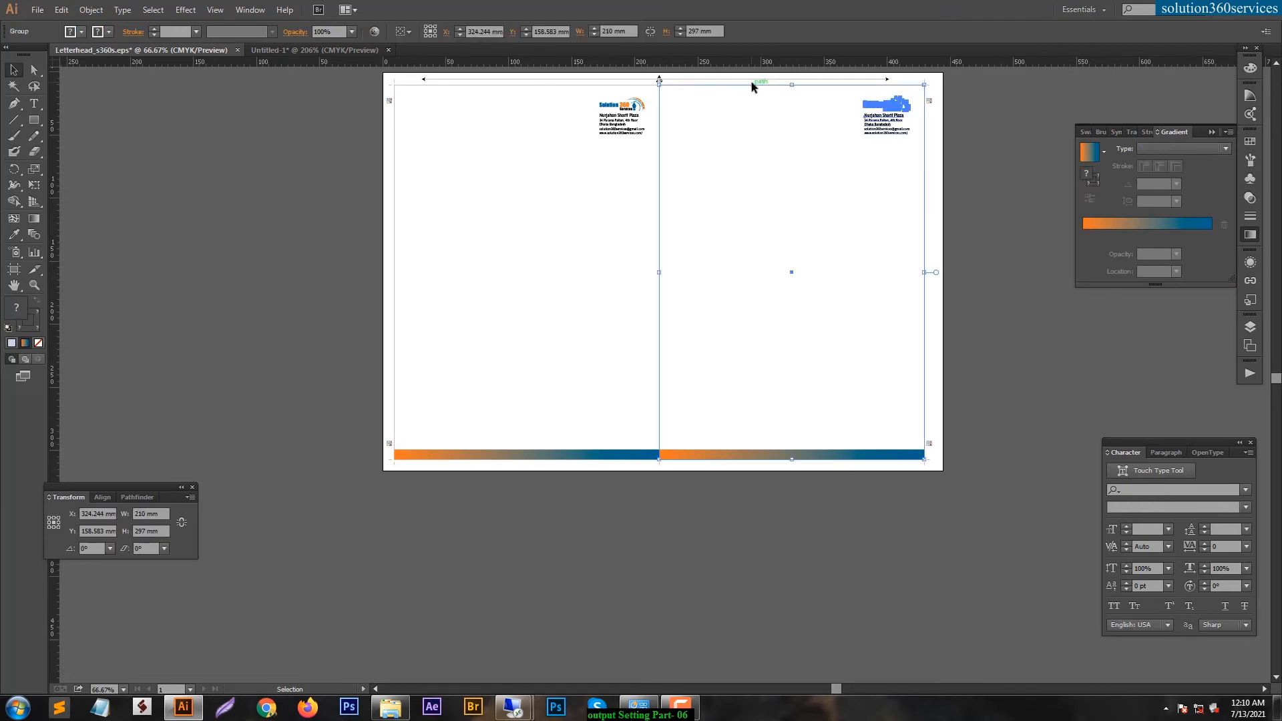
key("Delete")
left_click_drag(781, 398, 798, 471)
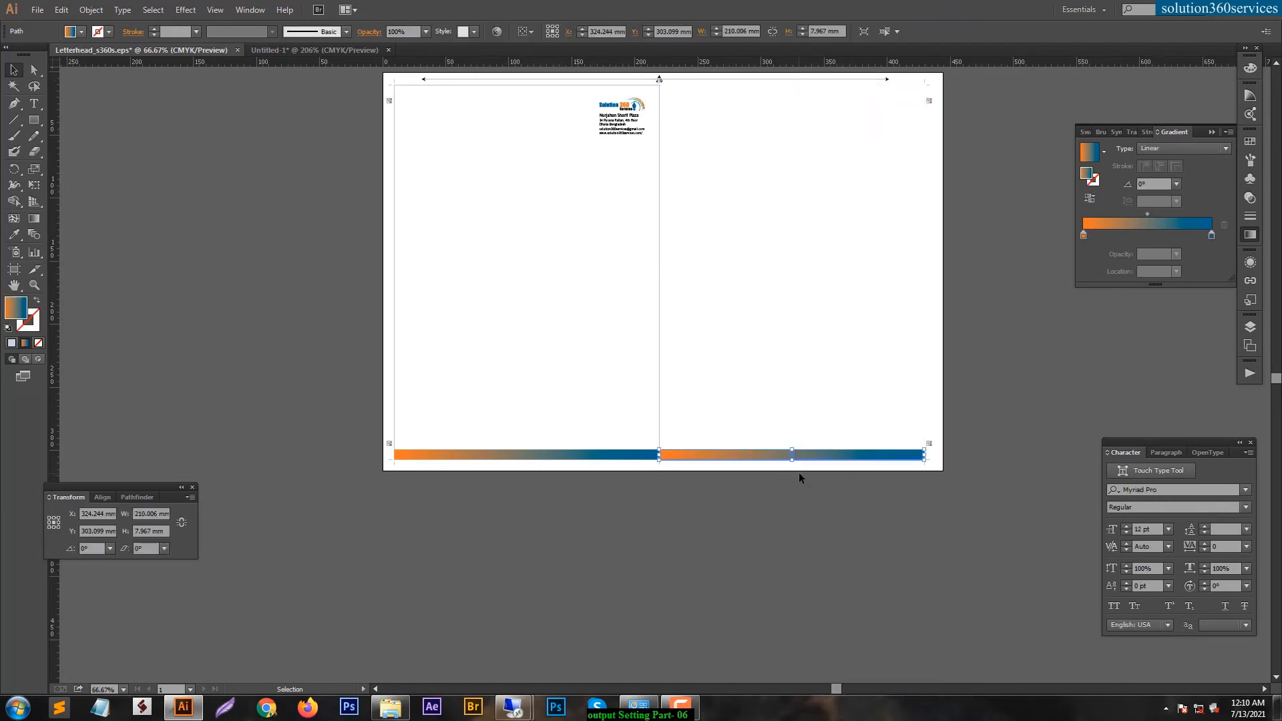
key("Delete")
Step: Extend the remaining gradient strip's bottom and left edges 2 mm beyond the trim lines as bleed
key("z")
left_click_drag(545, 500, 507, 456)
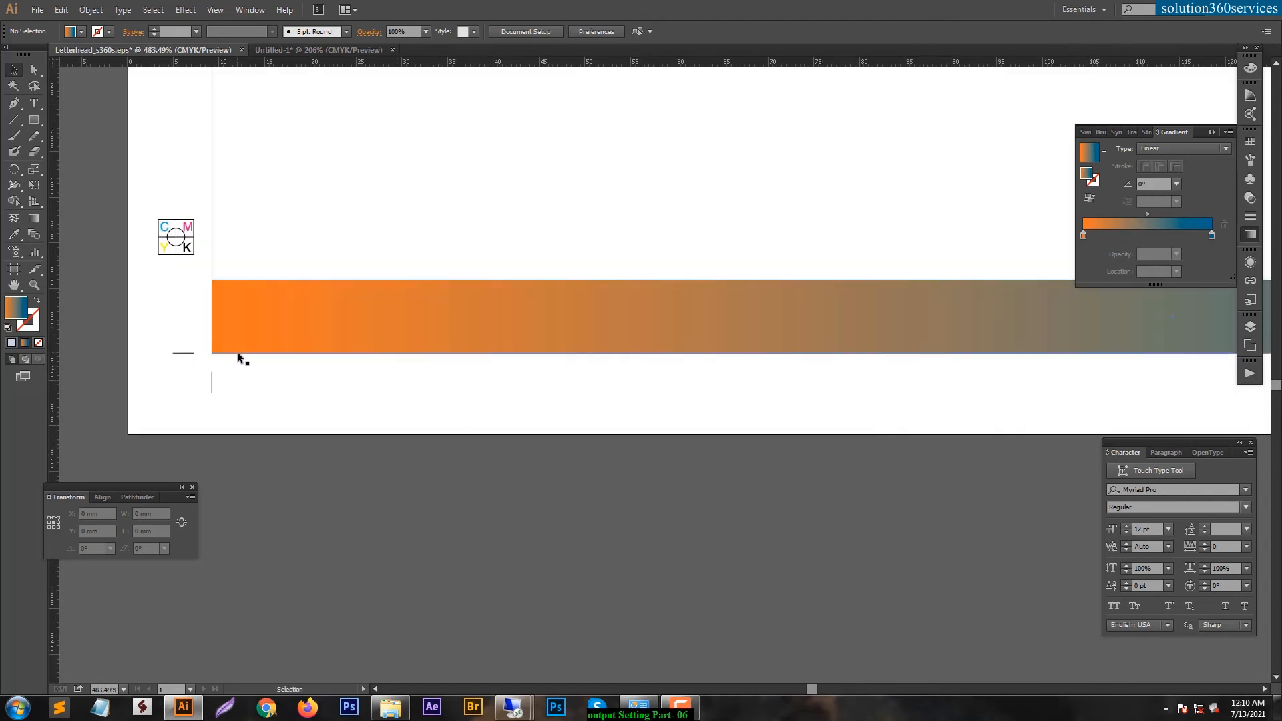
key("a")
left_click(238, 351)
key("Down")
key("Down")
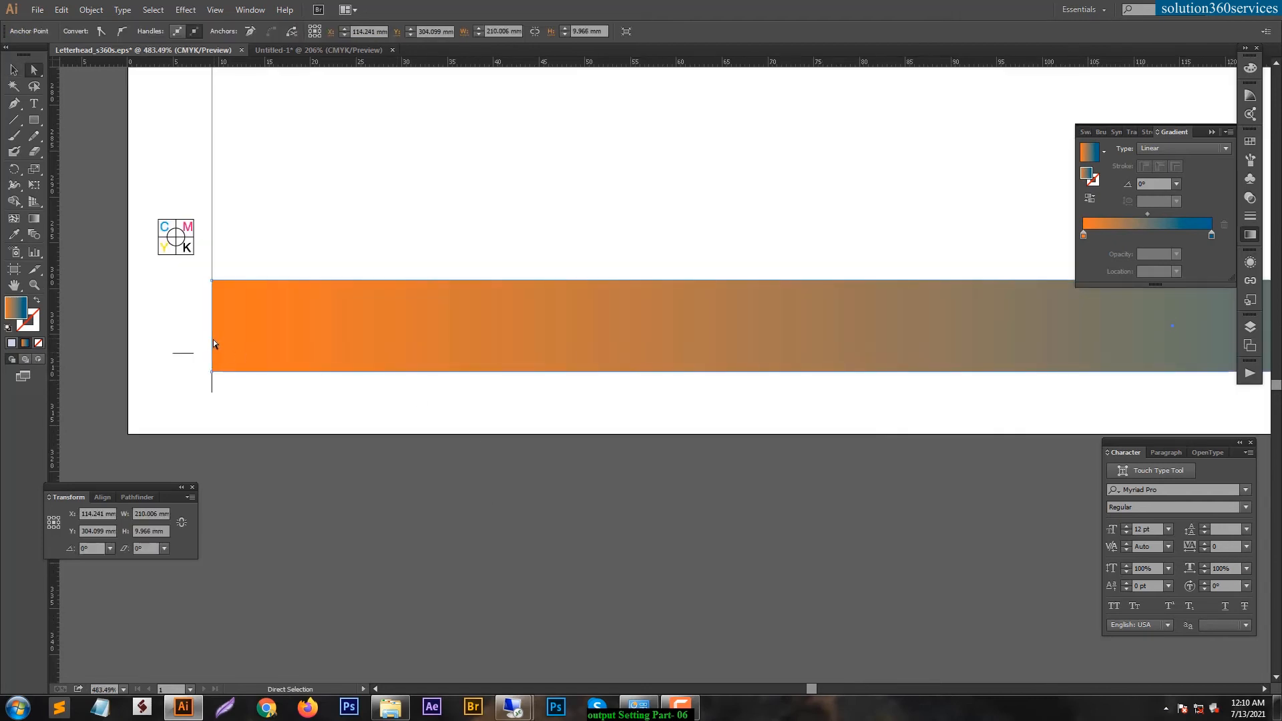
left_click(212, 339)
key("Left")
key("Left")
left_click(308, 226)
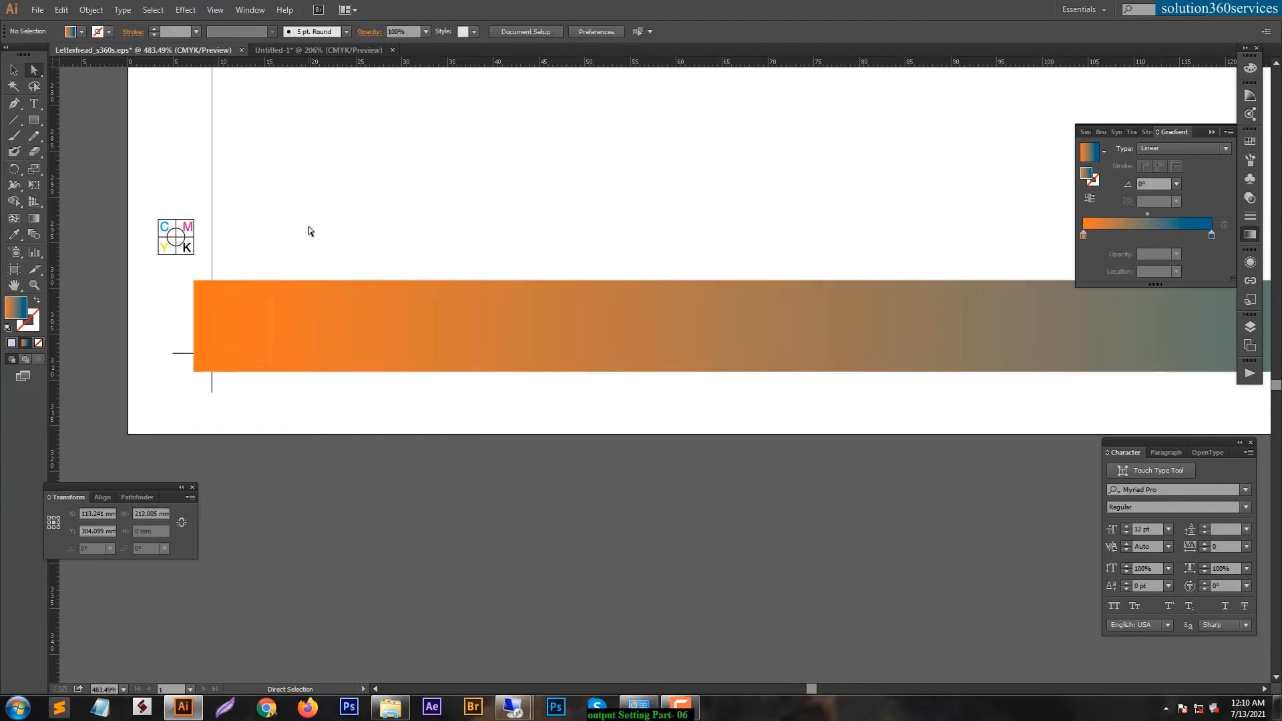
Step: Extend the gradient strip's right edge about 2 mm past the left letterhead's inner trim line
key("ctrl+minus")
key("ctrl+minus")
key("ctrl+minus")
key("ctrl+minus")
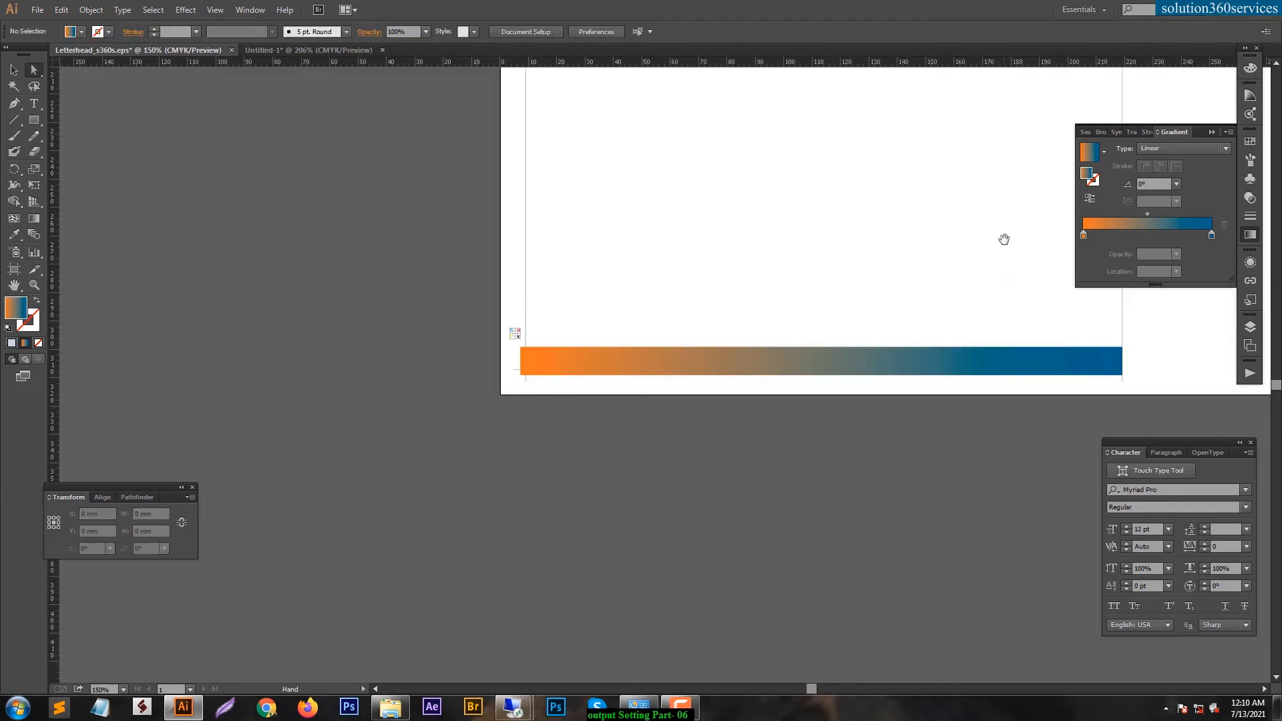
left_click_drag(913, 437, 833, 448)
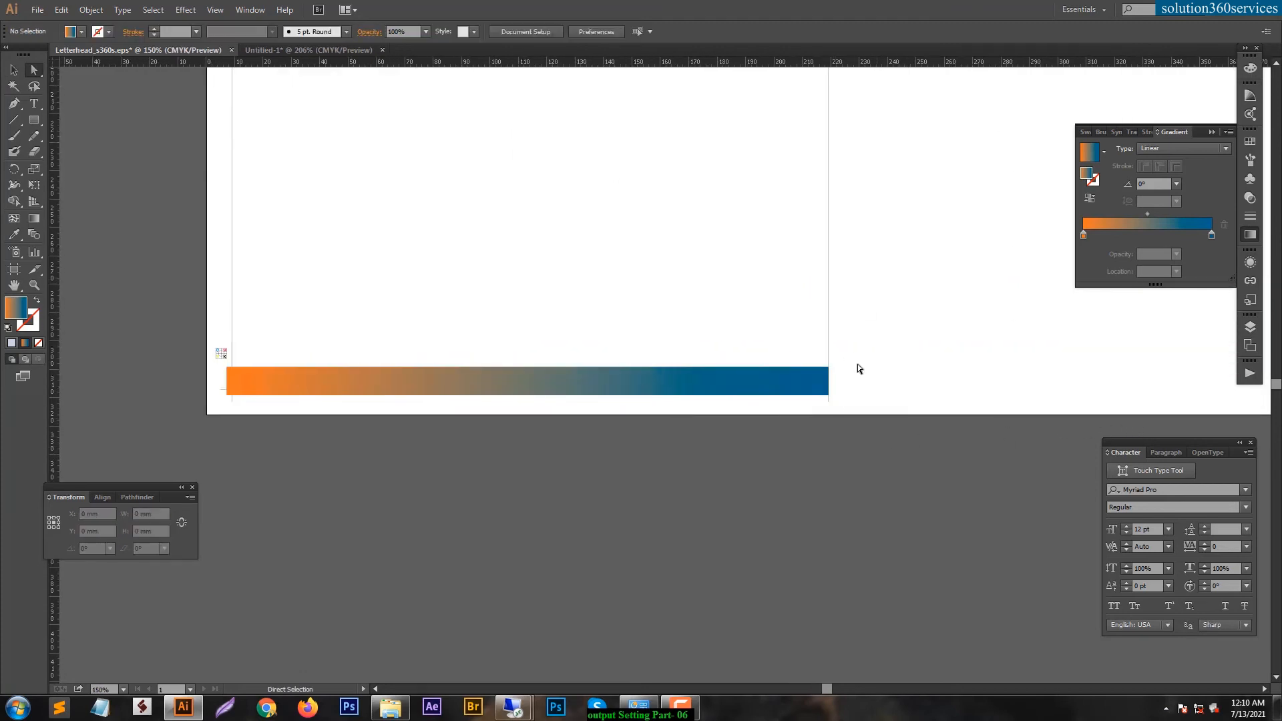
left_click(828, 378)
left_click_drag(828, 383, 834, 382)
left_click(976, 337)
Step: Duplicate the left letterhead together with its gradient strip onto the right half of the sheet
key("ctrl+minus")
key("ctrl+minus")
mouse_move(846, 396)
left_mouse_down()
mouse_move(841, 414)
mouse_move(839, 404)
left_mouse_up()
key("v")
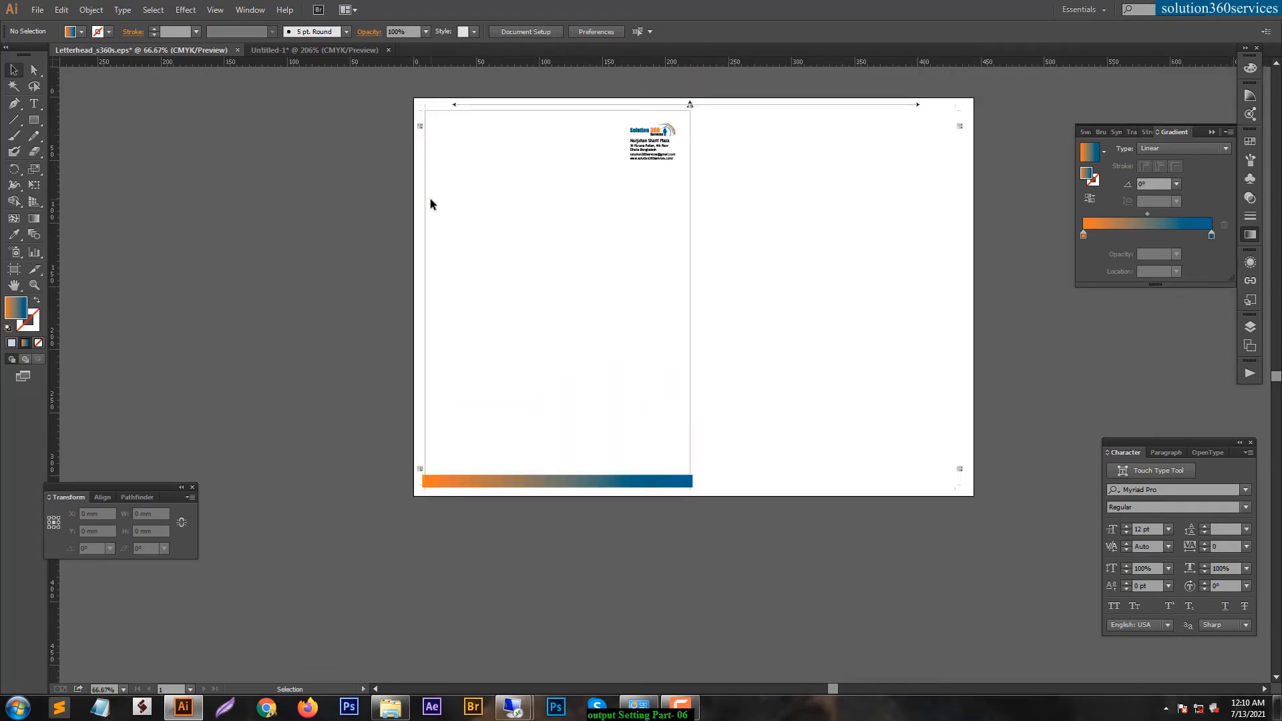
left_click(635, 151)
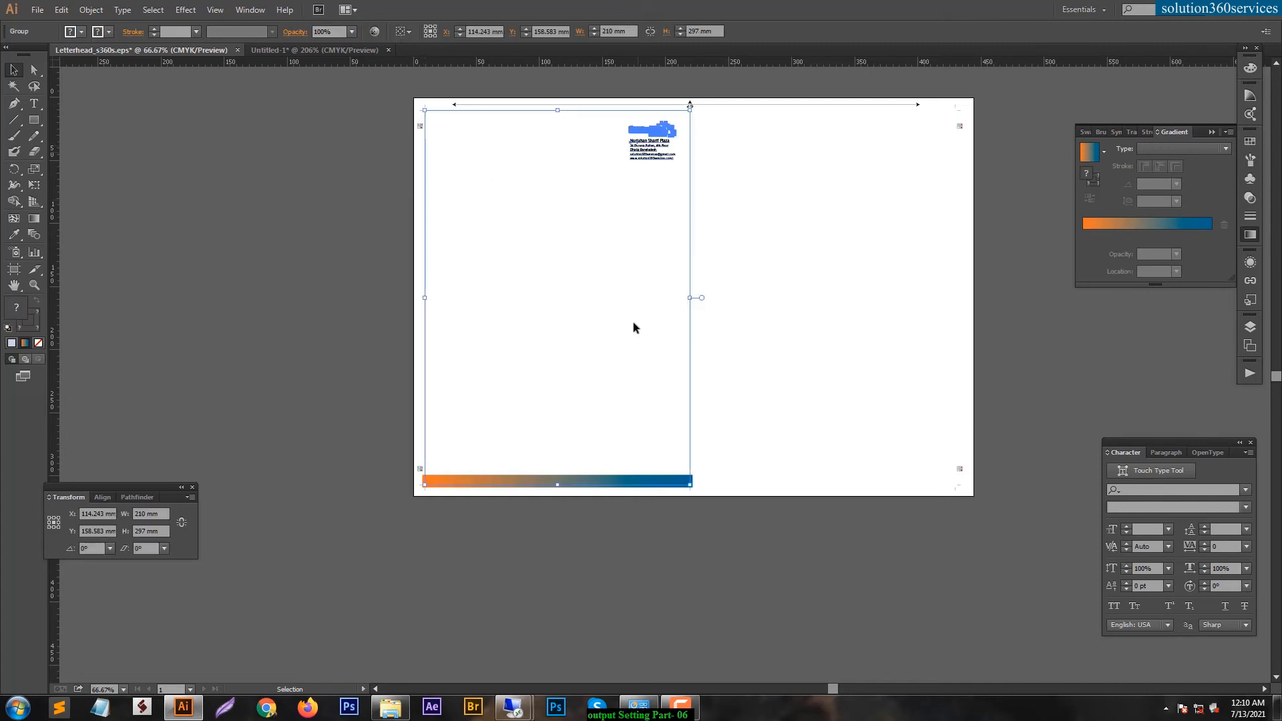
left_click(496, 484, "shift")
left_click_drag(712, 485, 782, 471)
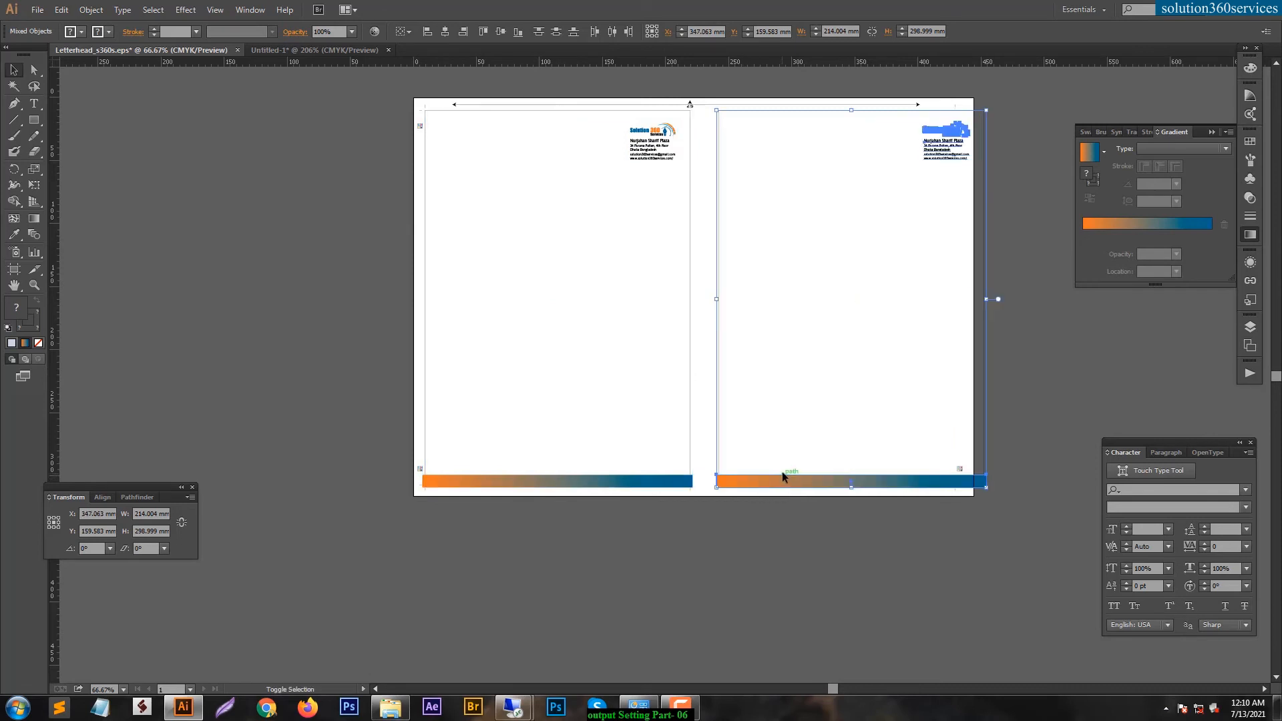
Step: Snap the copied letterhead against the original so the orange end of its strip touches the left strip's blue end
key("ctrl+space")
left_click_drag(644, 453, 735, 495)
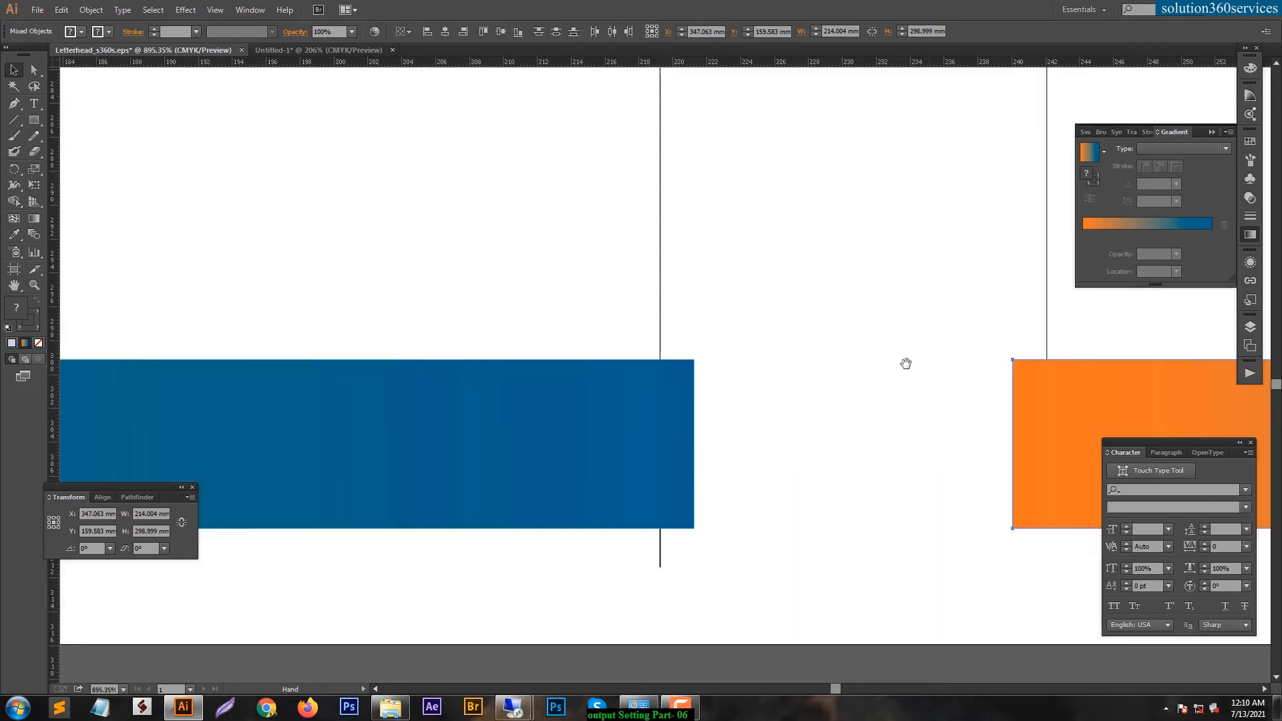
key("a")
left_click_drag(1015, 528, 695, 509)
left_click(769, 578)
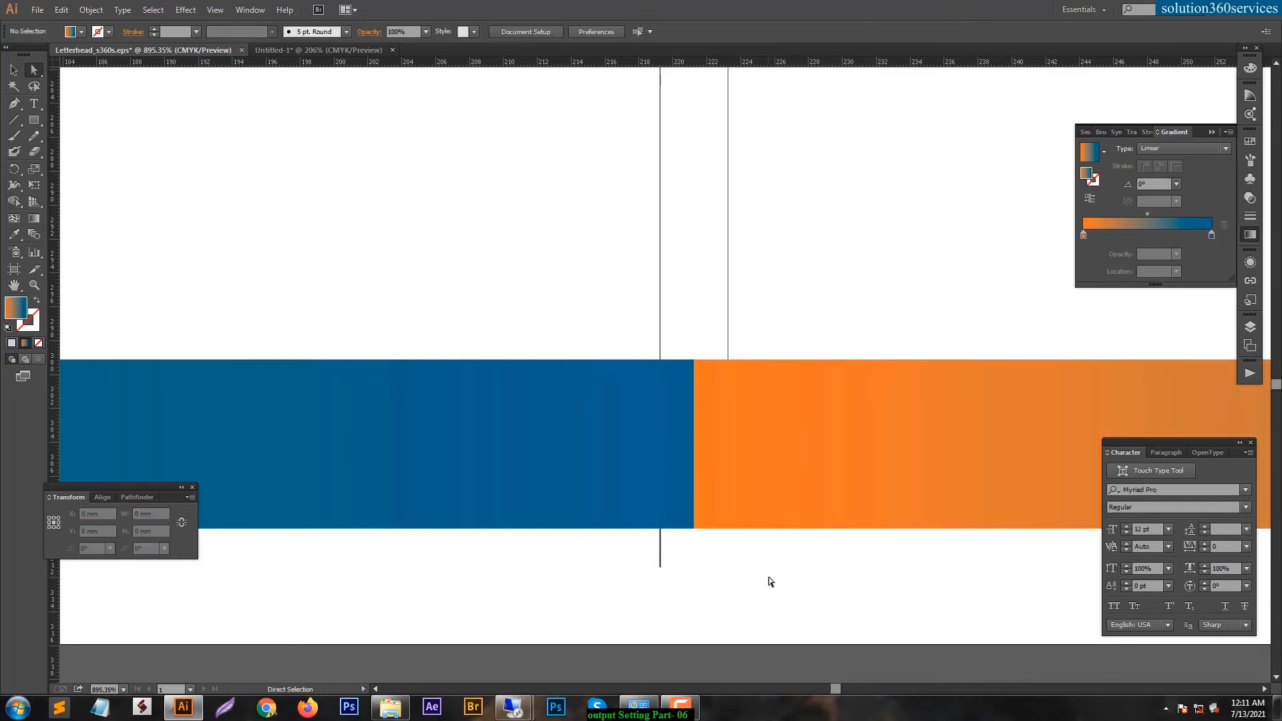
Step: Place a vertical guide on the seam between the strips and copy the bottom trim mark to the right letterhead's inner edge
left_click_drag(57, 387, 694, 434)
left_click_drag(55, 344, 691, 363)
left_click_drag(662, 548, 728, 555)
left_click(881, 563)
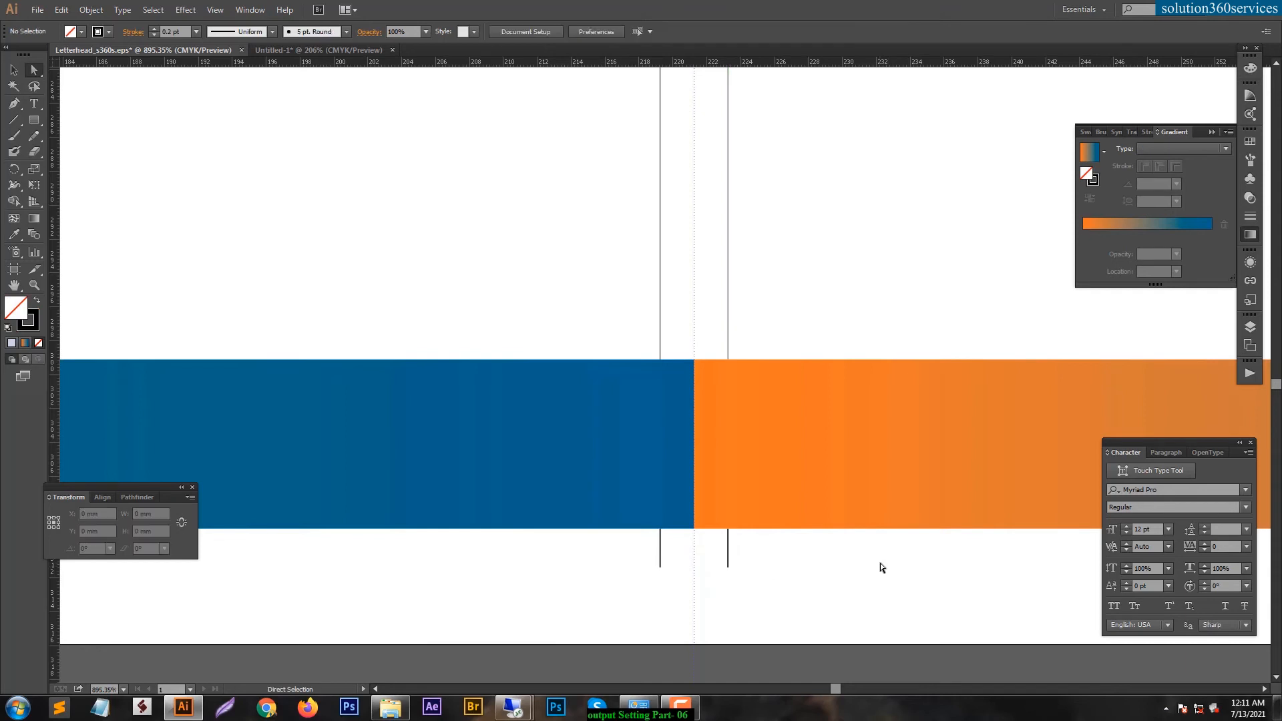
Step: Copy the vertical trim mark from the upper-left corner to the facing inner edges of both letterheads
key("ctrl+minus")
key("ctrl+minus")
key("ctrl+minus")
key("ctrl+minus")
key("ctrl+minus")
key("space")
left_click_drag(764, 143, 762, 559)
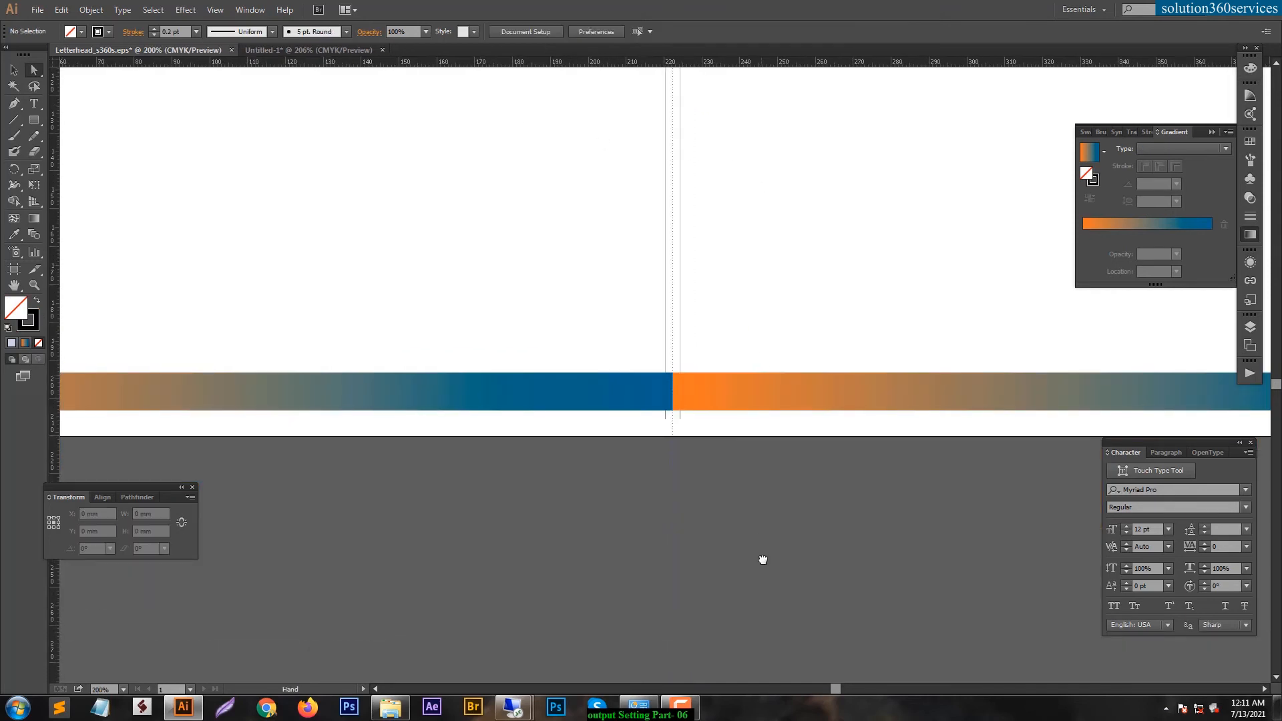
left_click_drag(700, 466, 703, 594)
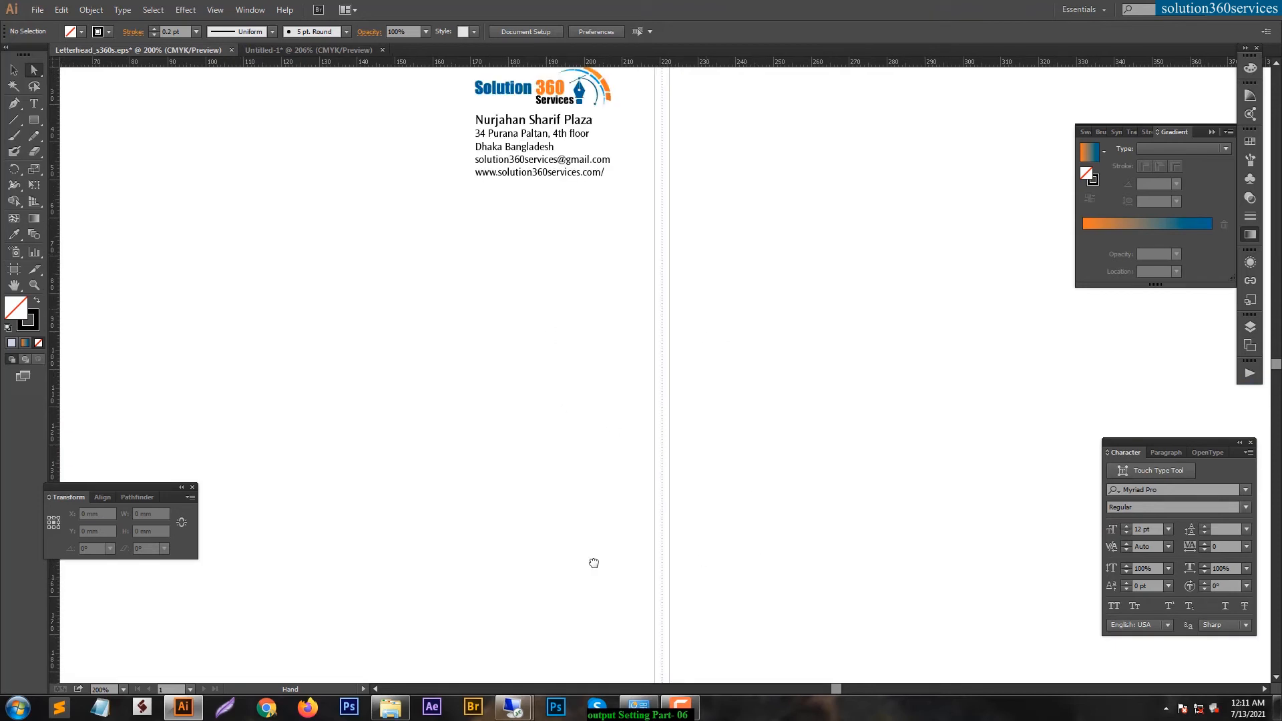
left_click_drag(593, 562, 598, 569)
left_click_drag(325, 344, 489, 335)
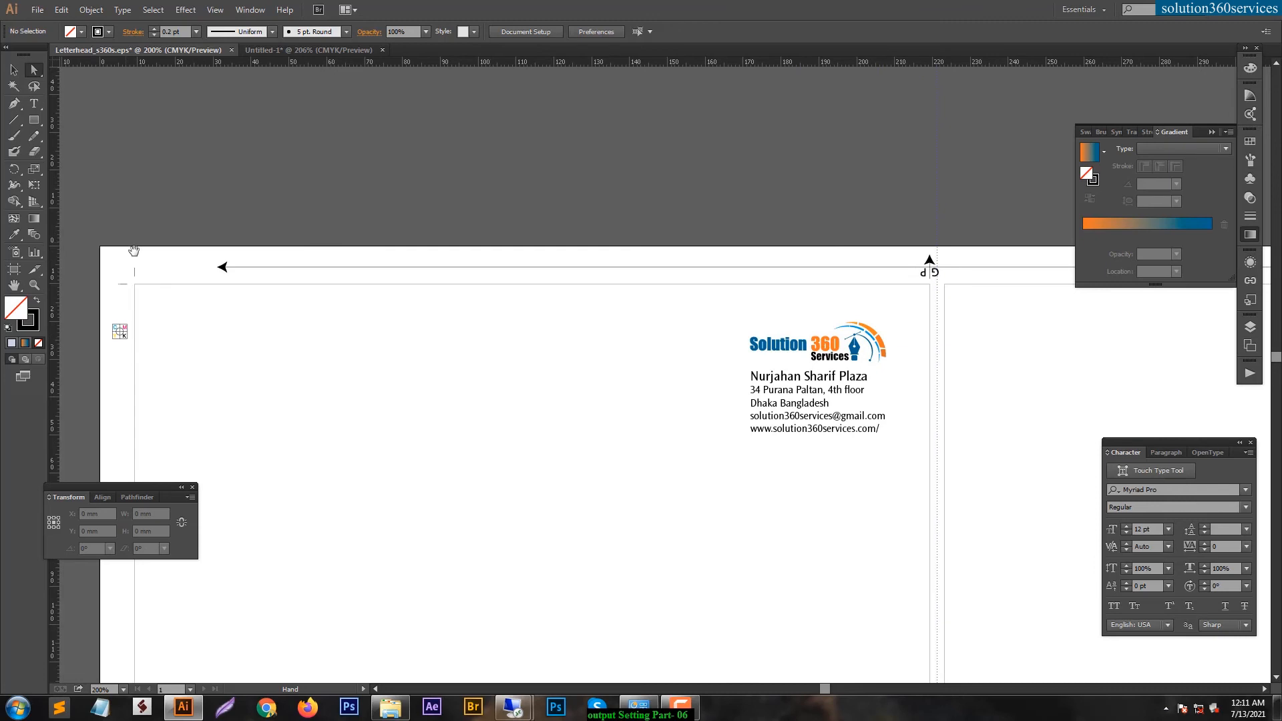
left_click_drag(137, 273, 959, 331)
mouse_move(893, 239)
left_mouse_down()
mouse_move(1012, 325)
mouse_move(968, 320)
left_mouse_up()
left_click_drag(706, 307, 607, 326)
left_click(689, 315)
Step: Centre the upward arrow and the P and G letters on the vertical guide between the letterheads
key("v")
mouse_move(391, 183)
left_mouse_down()
mouse_move(554, 347)
mouse_move(534, 350)
mouse_move(674, 329)
mouse_move(476, 361)
mouse_move(502, 365)
mouse_move(501, 385)
mouse_move(498, 370)
left_mouse_up()
left_click(675, 329)
left_click(730, 317)
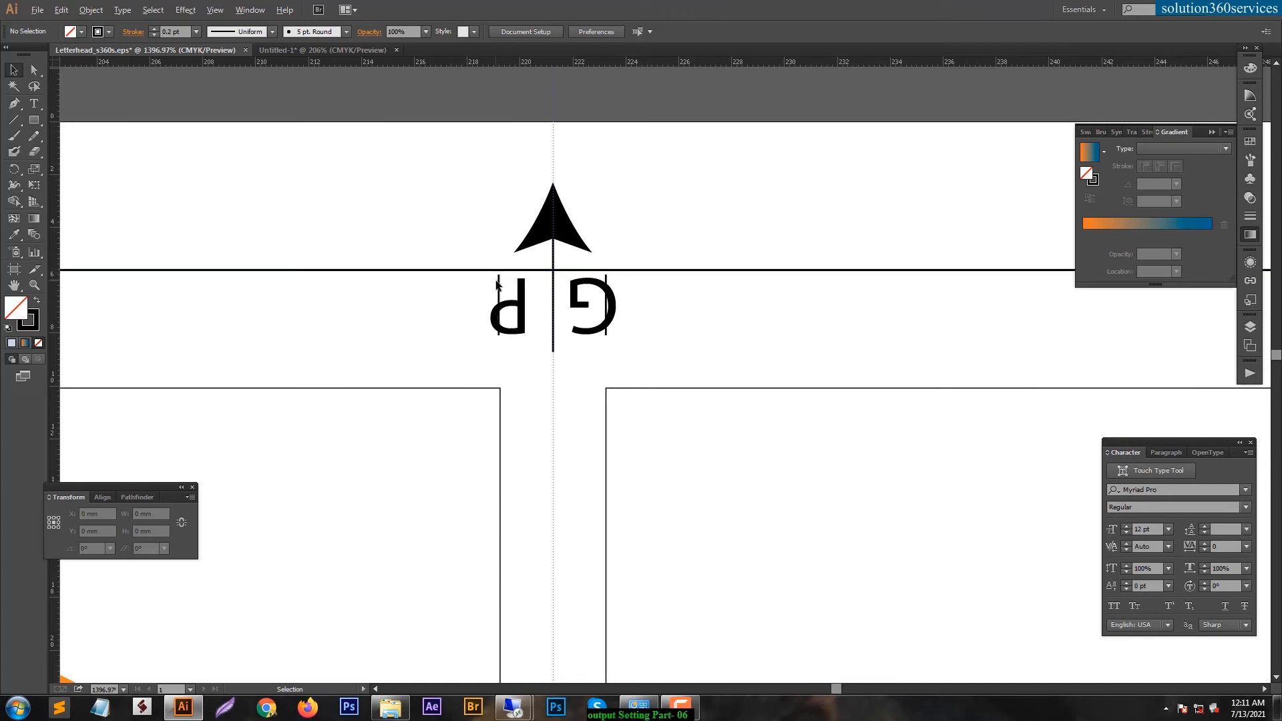
Step: Move the two inner trim marks at the sheet's top edge upwards, above the P and G letters
left_click(654, 276)
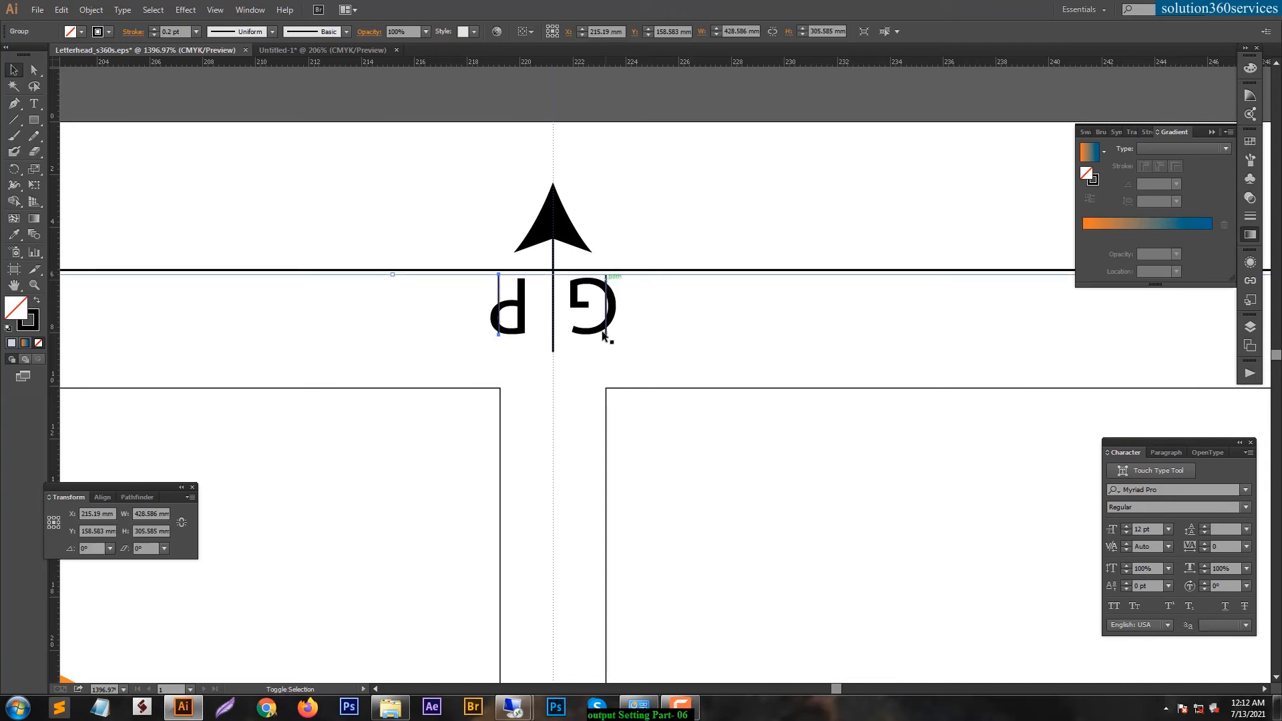
left_click_drag(607, 338, 740, 333)
left_click(832, 350)
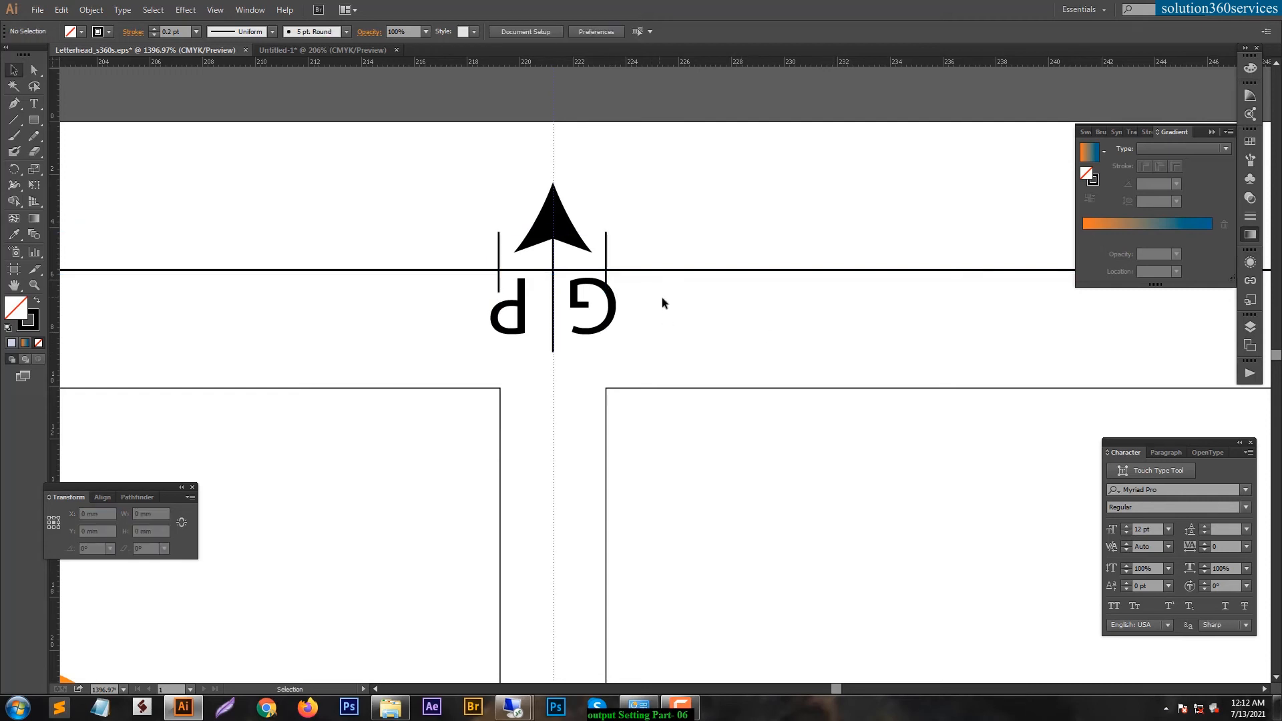
Step: Delete the inner vertical and horizontal crop marks at the right letterhead's upper-right corner
key("ctrl+minus")
key("ctrl+minus")
key("ctrl+minus")
key("ctrl+minus")
key("ctrl+minus")
key("ctrl+minus")
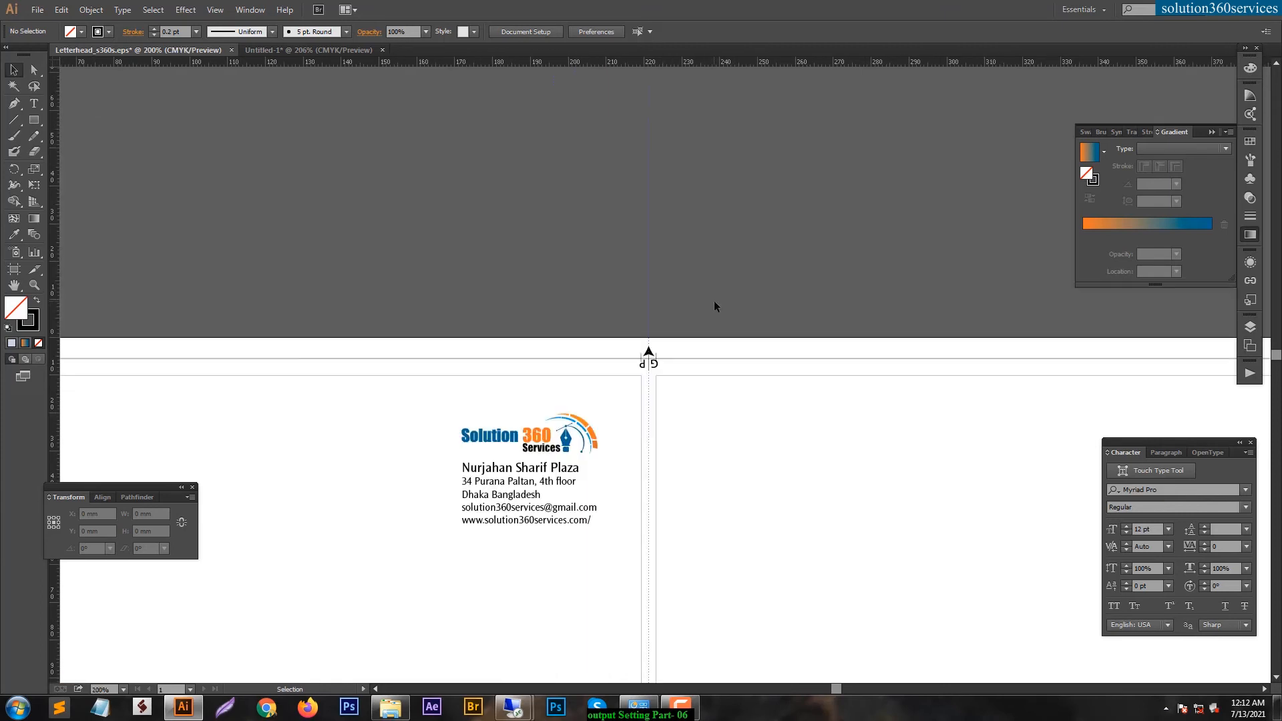
key("space")
left_click_drag(795, 332, 458, 322)
key("space")
left_click_drag(955, 473, 868, 315)
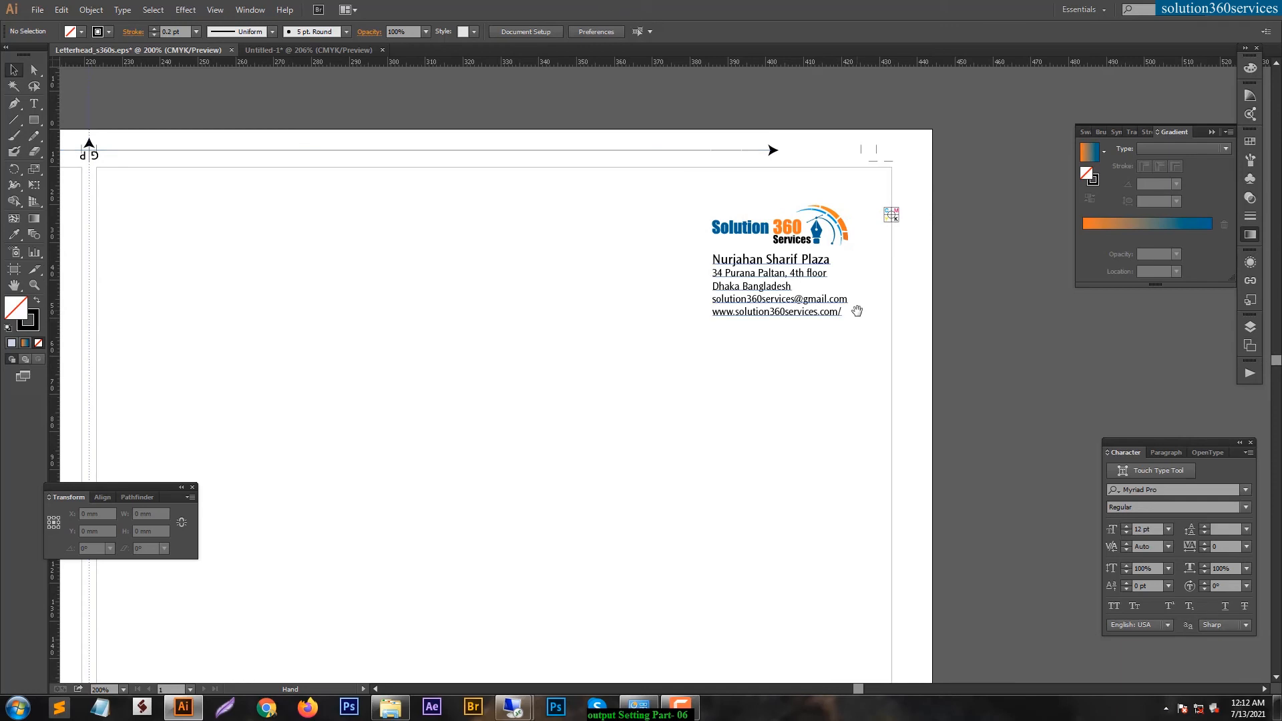
key("a")
left_click(861, 150, "alt")
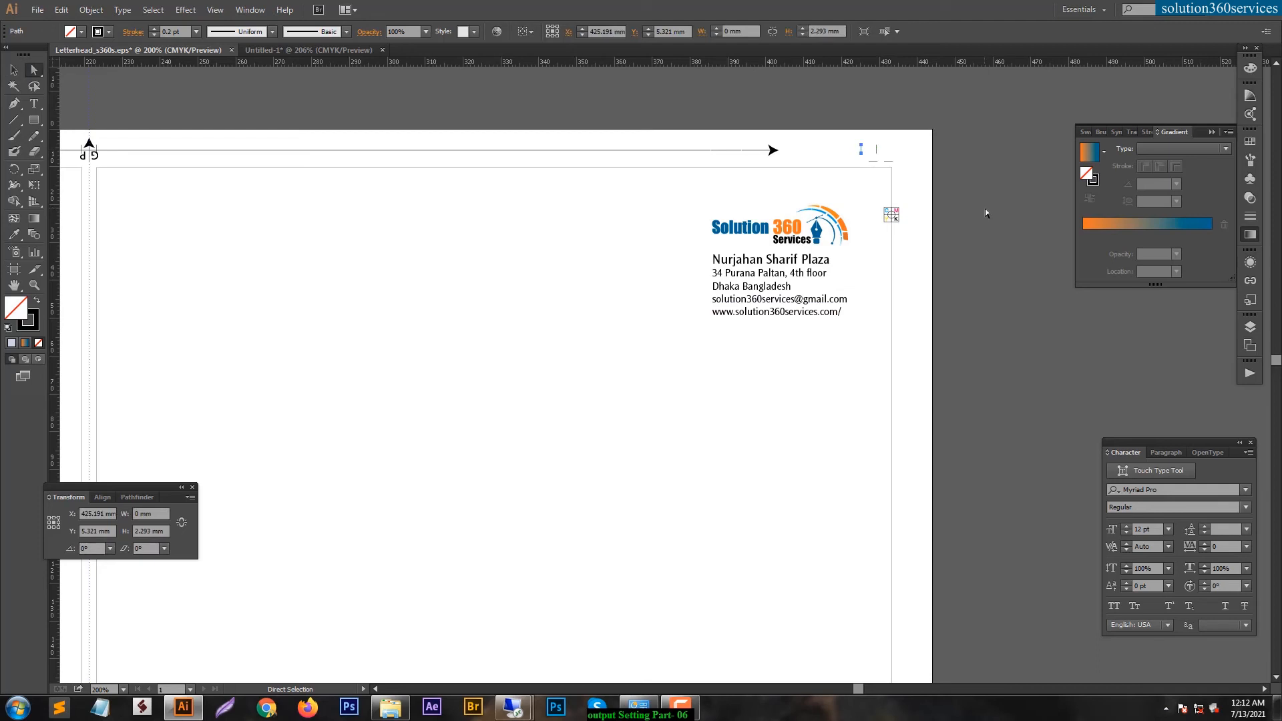
left_click(985, 210)
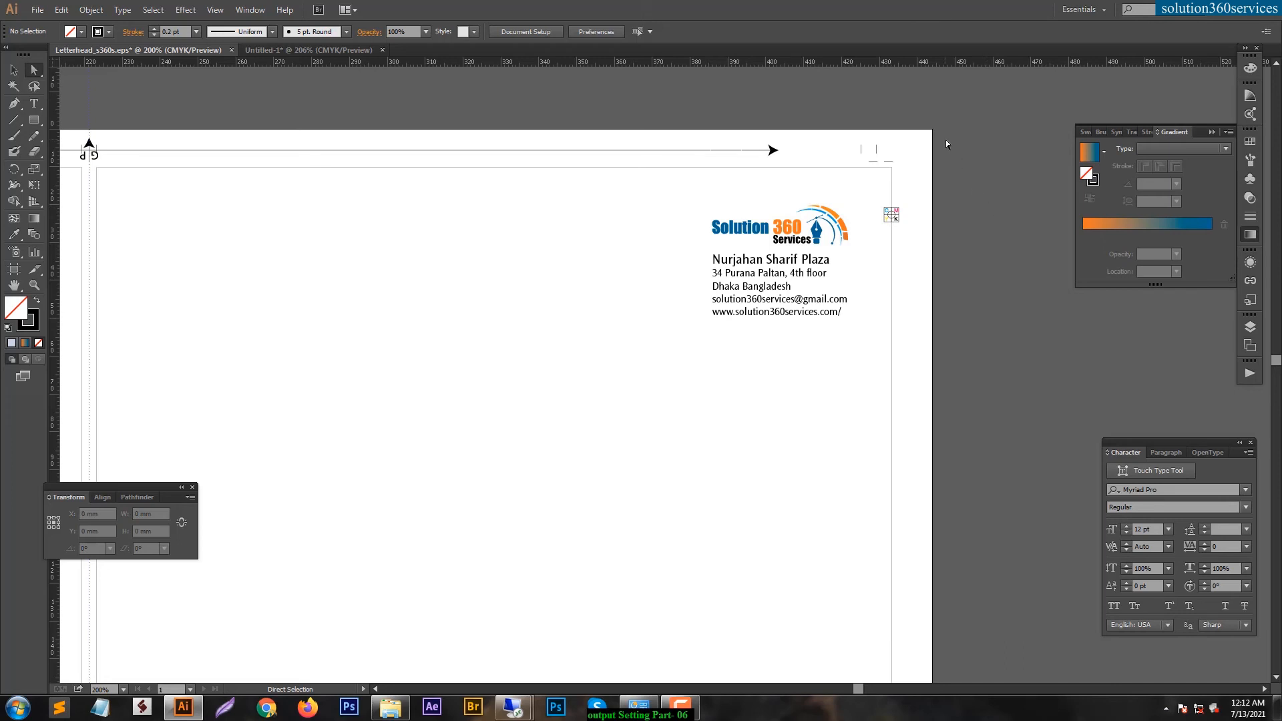
left_click(860, 151, "alt")
left_click(876, 162, "shift")
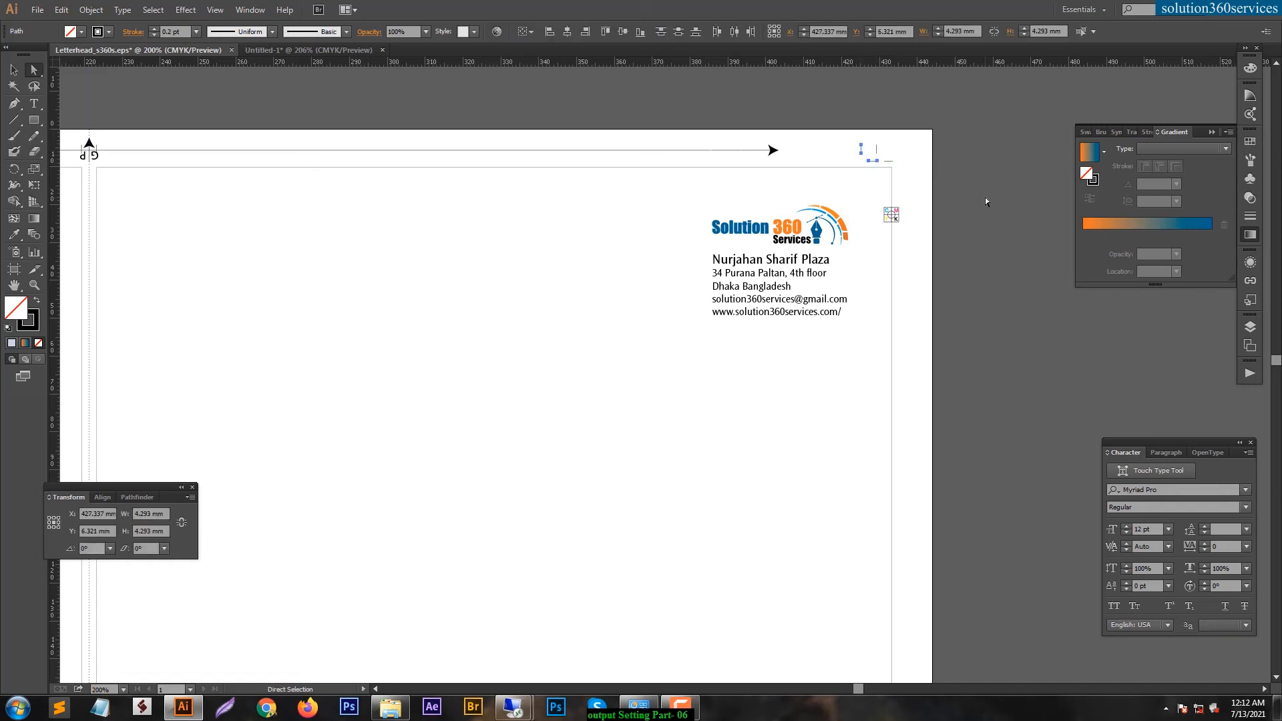
left_click(986, 194)
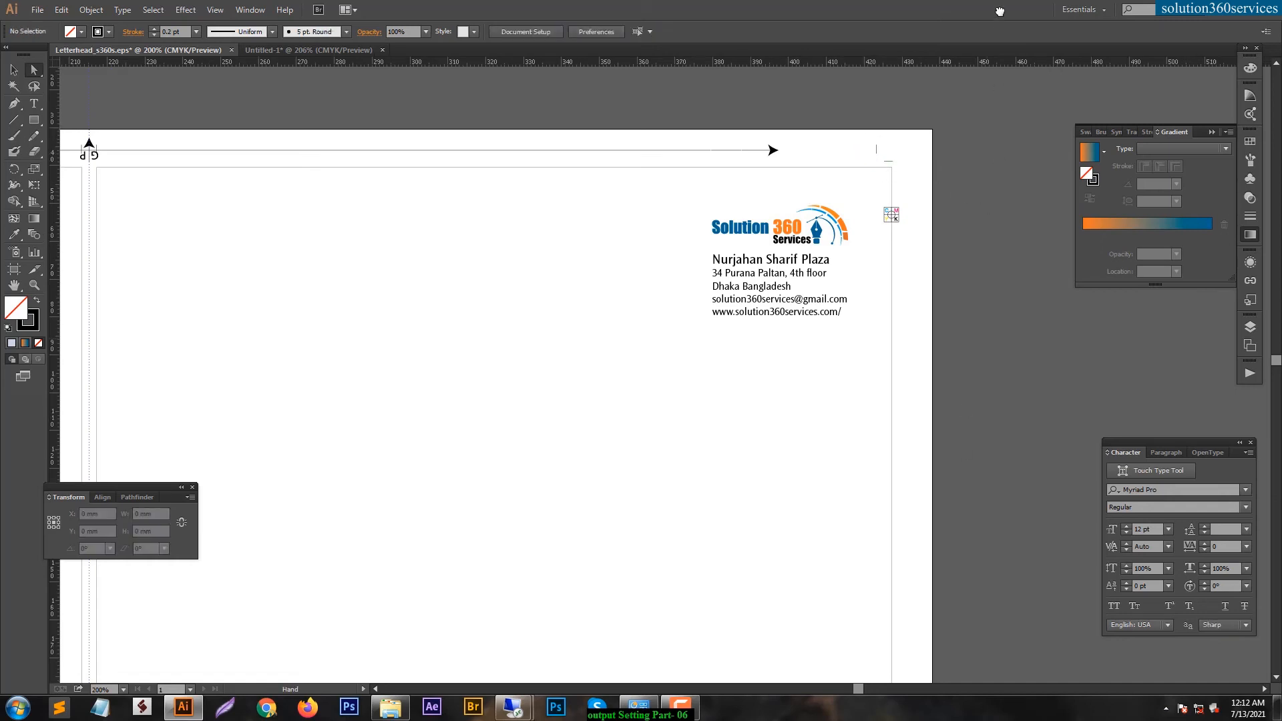
Step: In outline view, delete the inner horizontal and vertical crop marks at the right letterhead's lower-right corner
left_click_drag(967, 530, 990, 415)
scroll(990, 415, "down", 10)
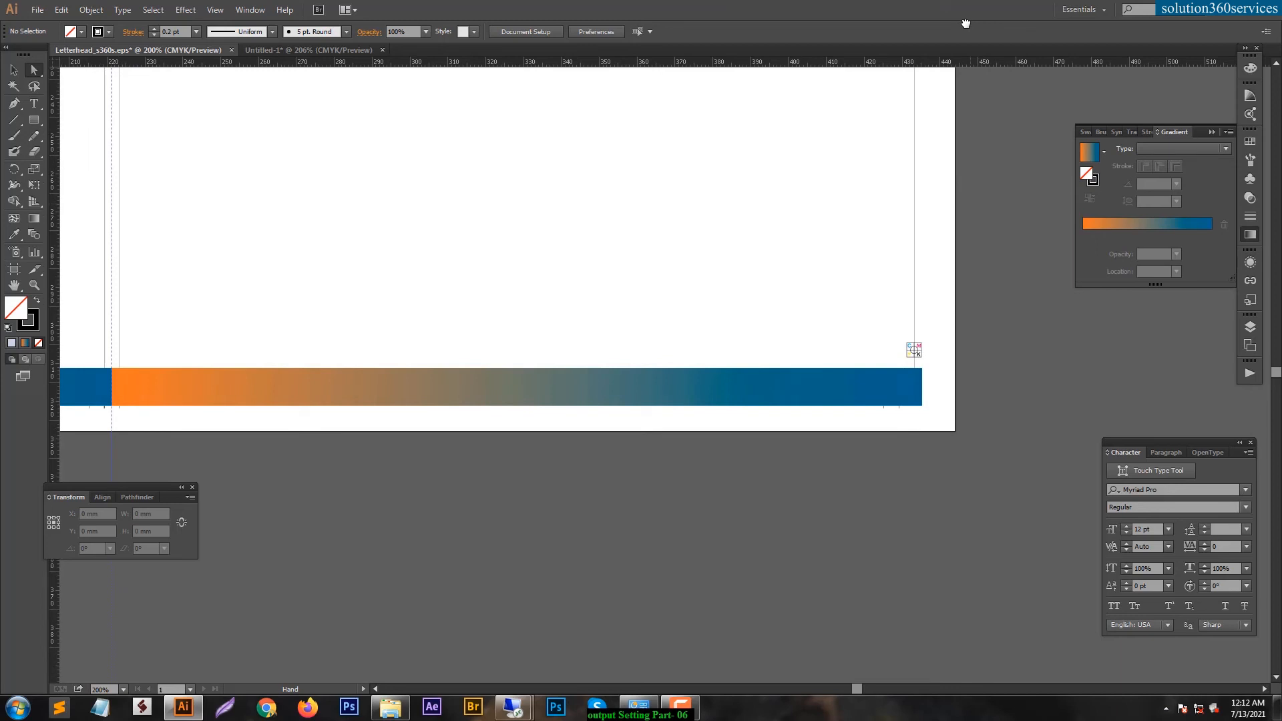
left_click_drag(821, 326, 995, 412)
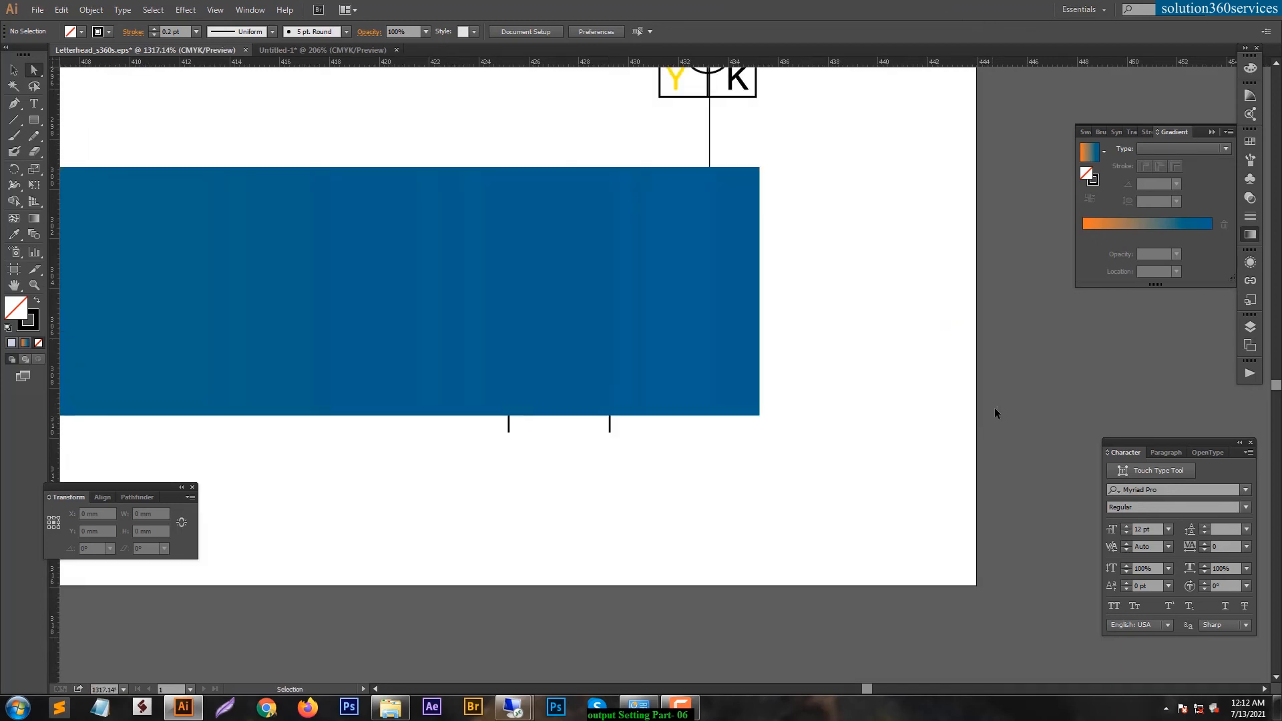
key("ctrl+y")
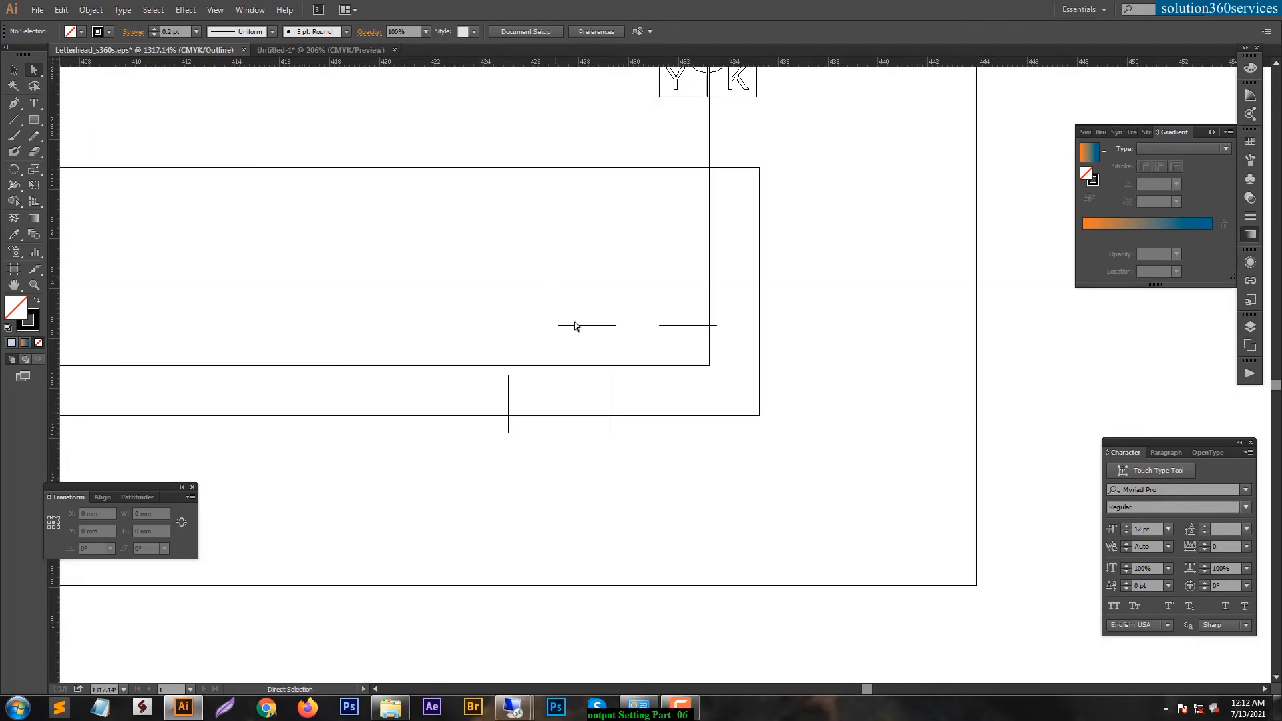
left_click(575, 334)
left_click(511, 400, "shift")
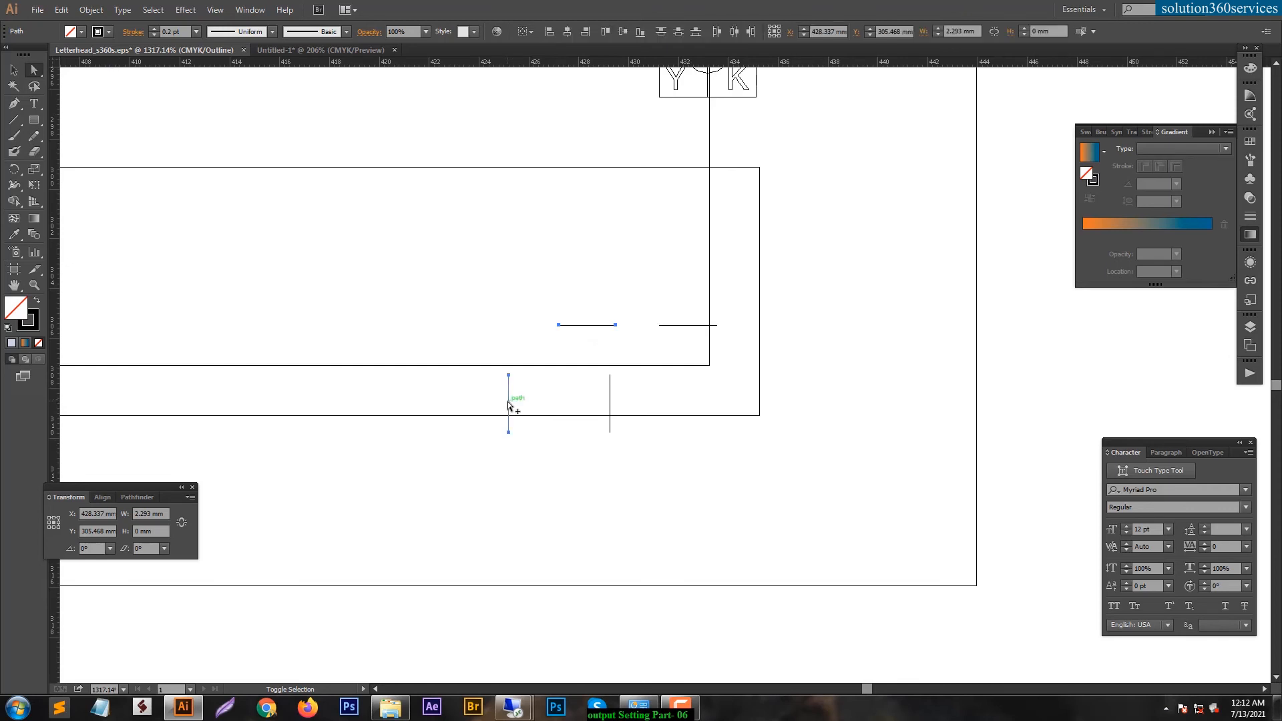
key("Delete")
Step: Move the remaining right-side crop marks and CMYK registration marks outwards about 4 mm to the letterhead's trim edge, and restore the preview view
key("ctrl+minus")
key("ctrl+minus")
key("ctrl+minus")
key("ctrl+minus")
key("ctrl+minus")
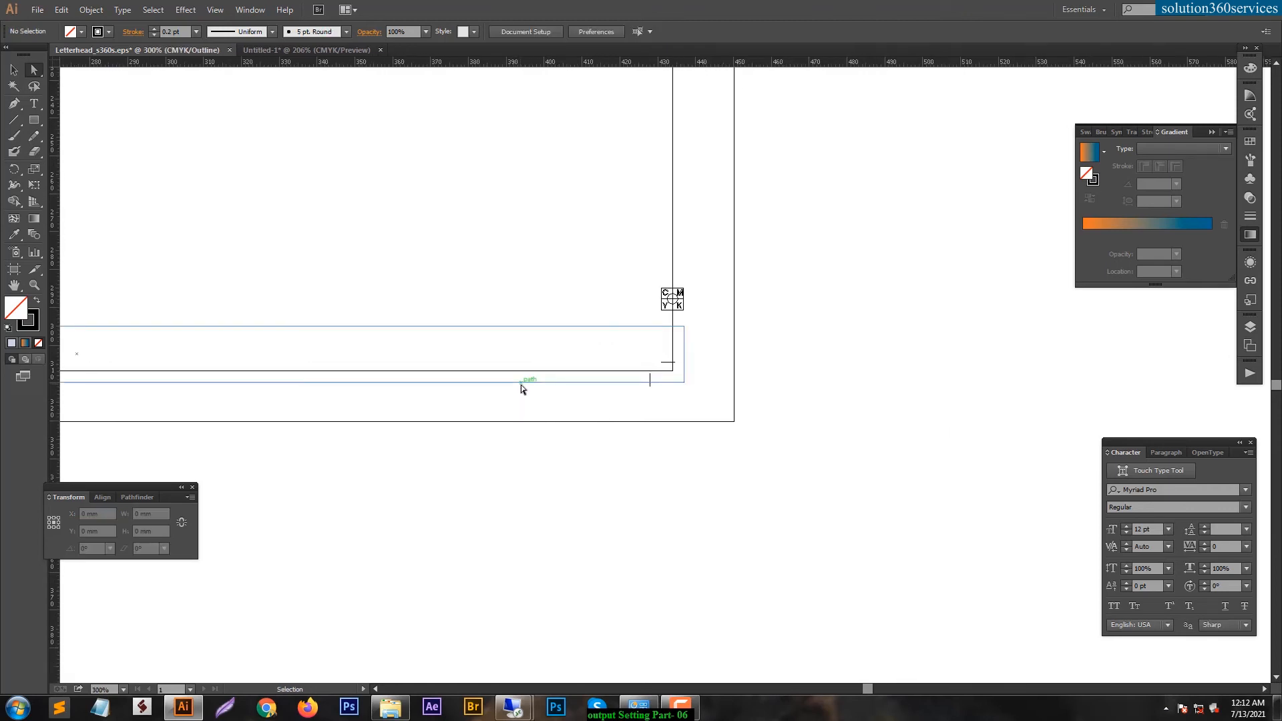
key("ctrl+minus")
key("ctrl+minus")
key("space")
key("ctrl+minus")
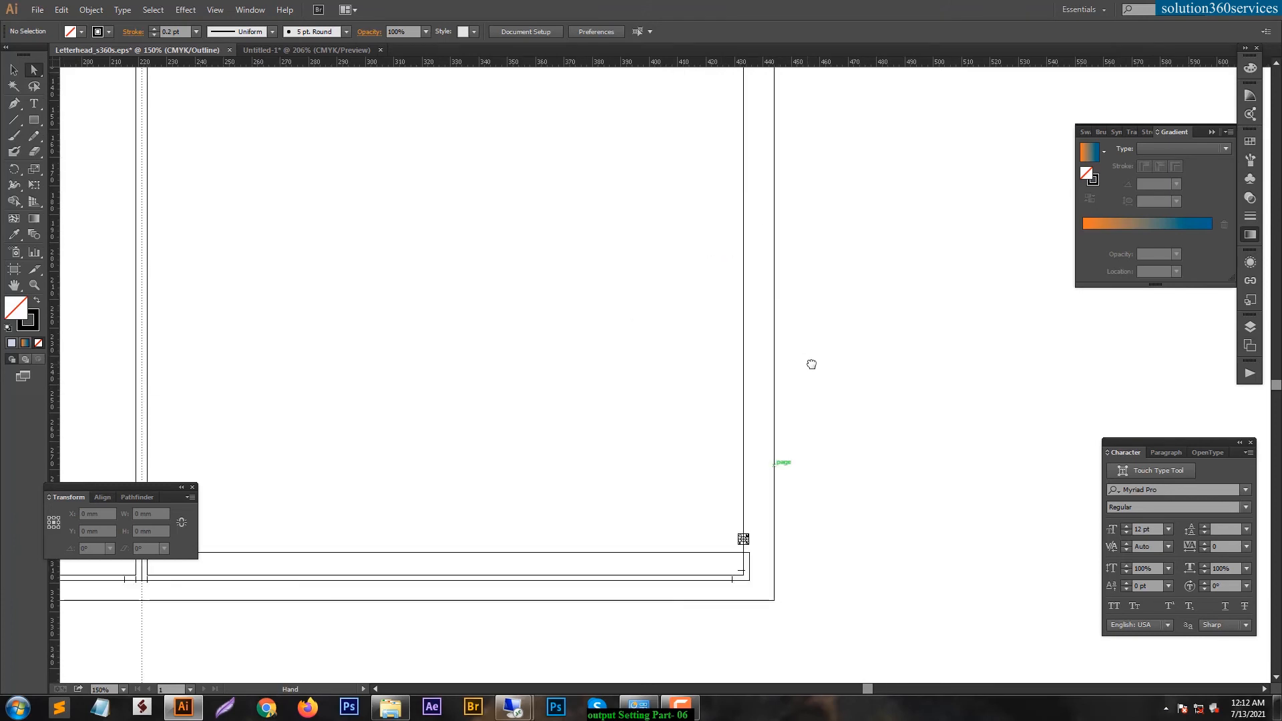
key("ctrl+minus")
key("ctrl+minus")
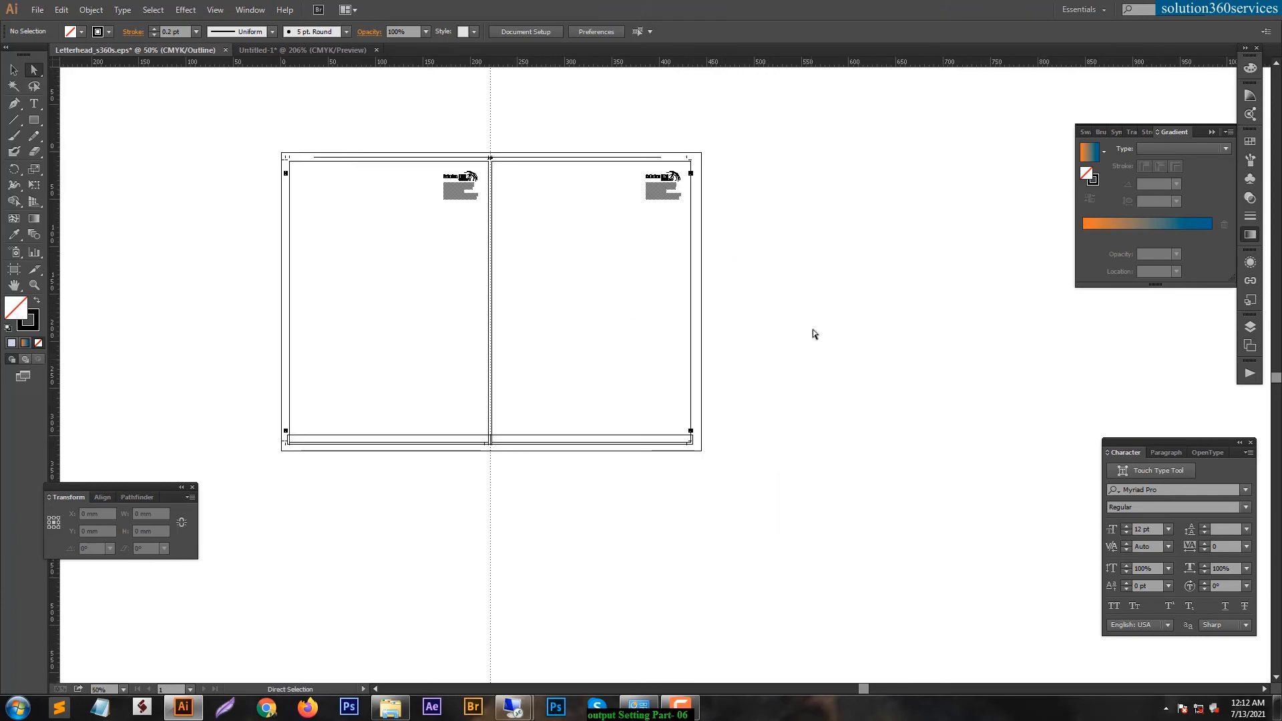
left_click_drag(740, 127, 683, 474)
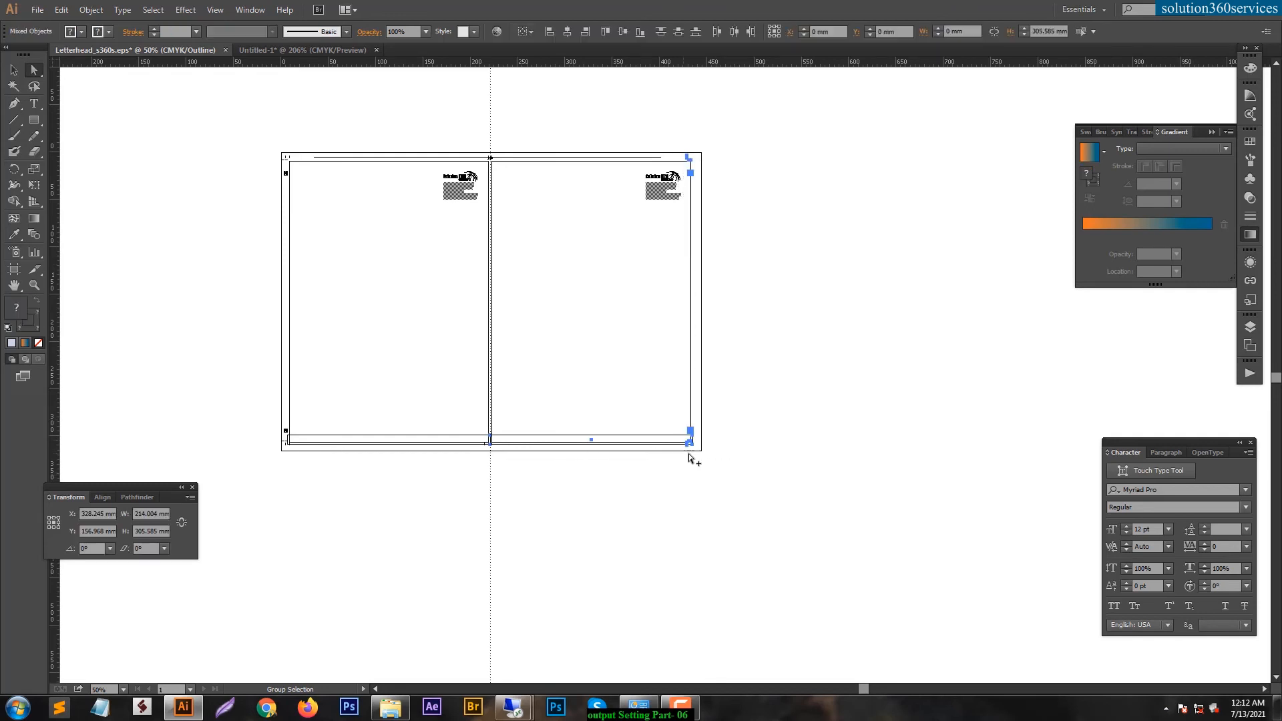
left_click_drag(614, 402, 732, 460)
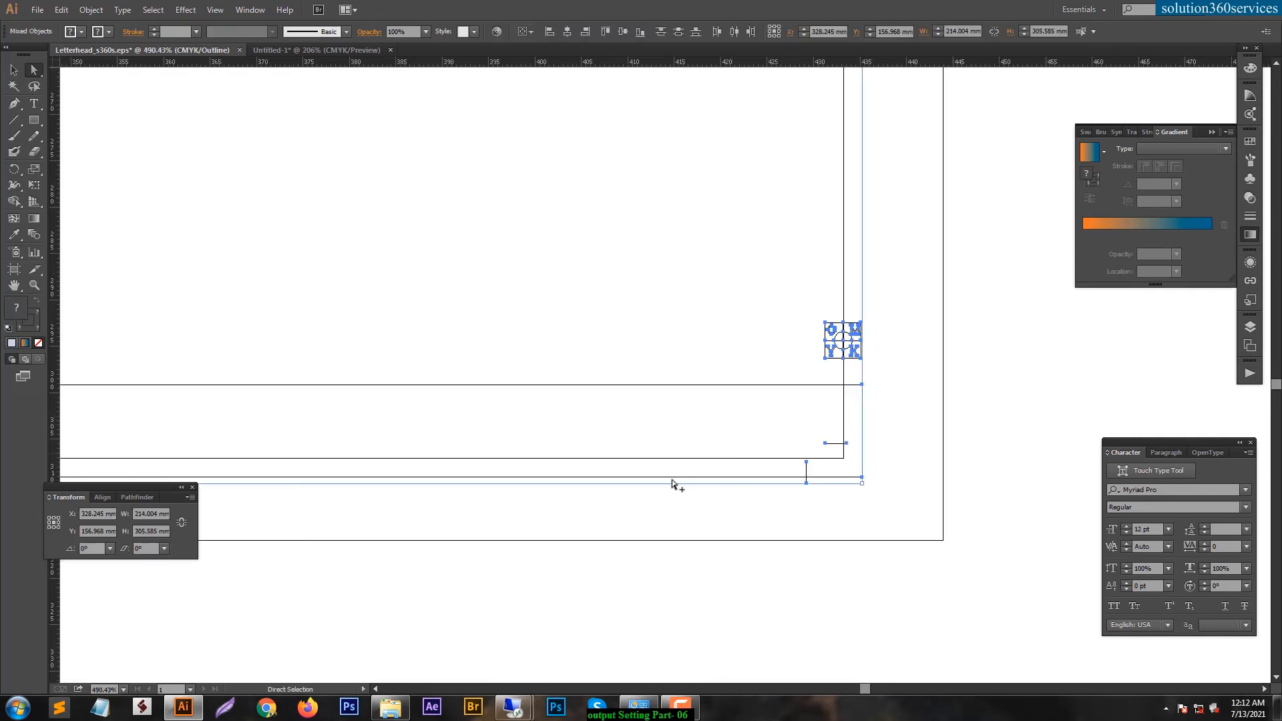
left_click_drag(640, 513, 687, 237)
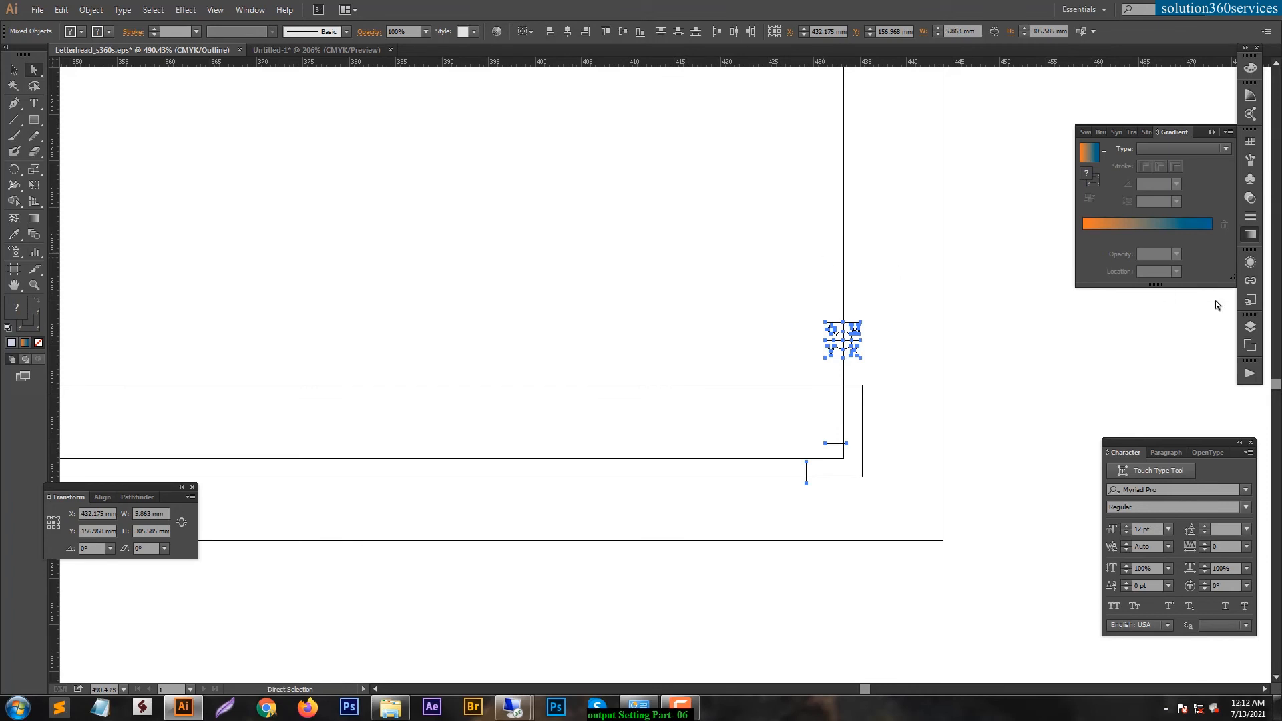
left_click_drag(807, 459, 843, 460)
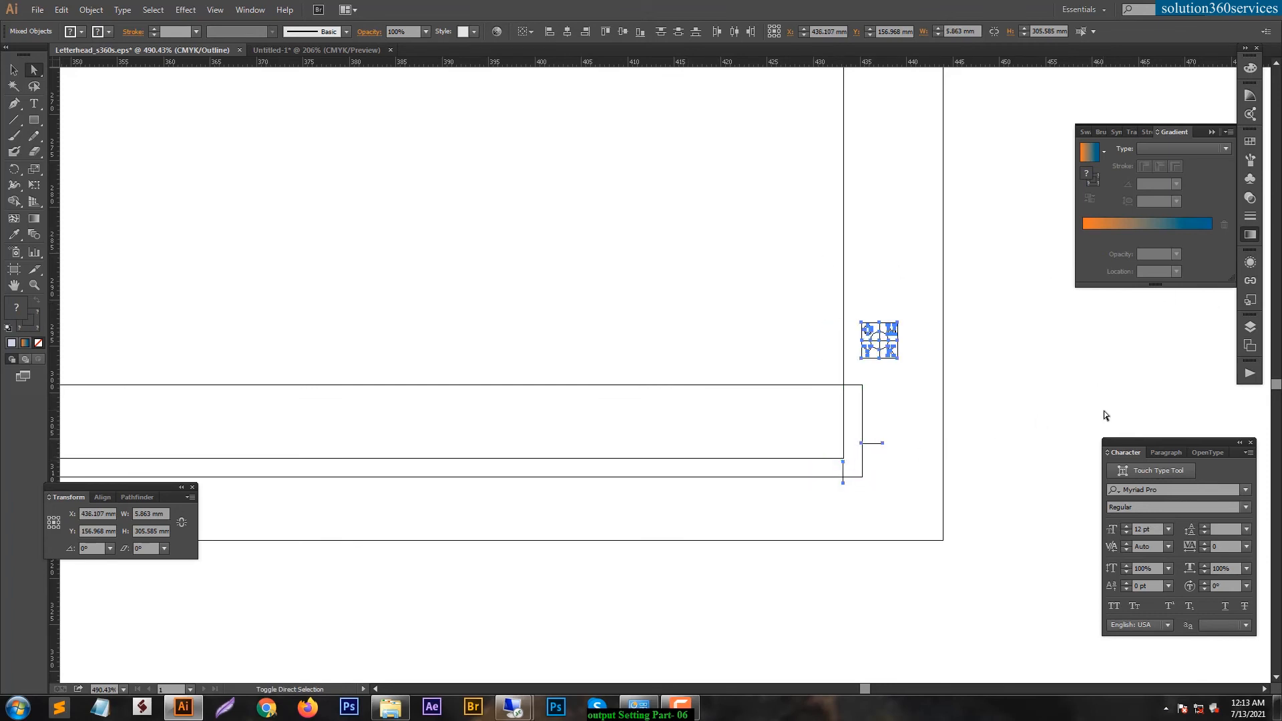
key("ctrl+y")
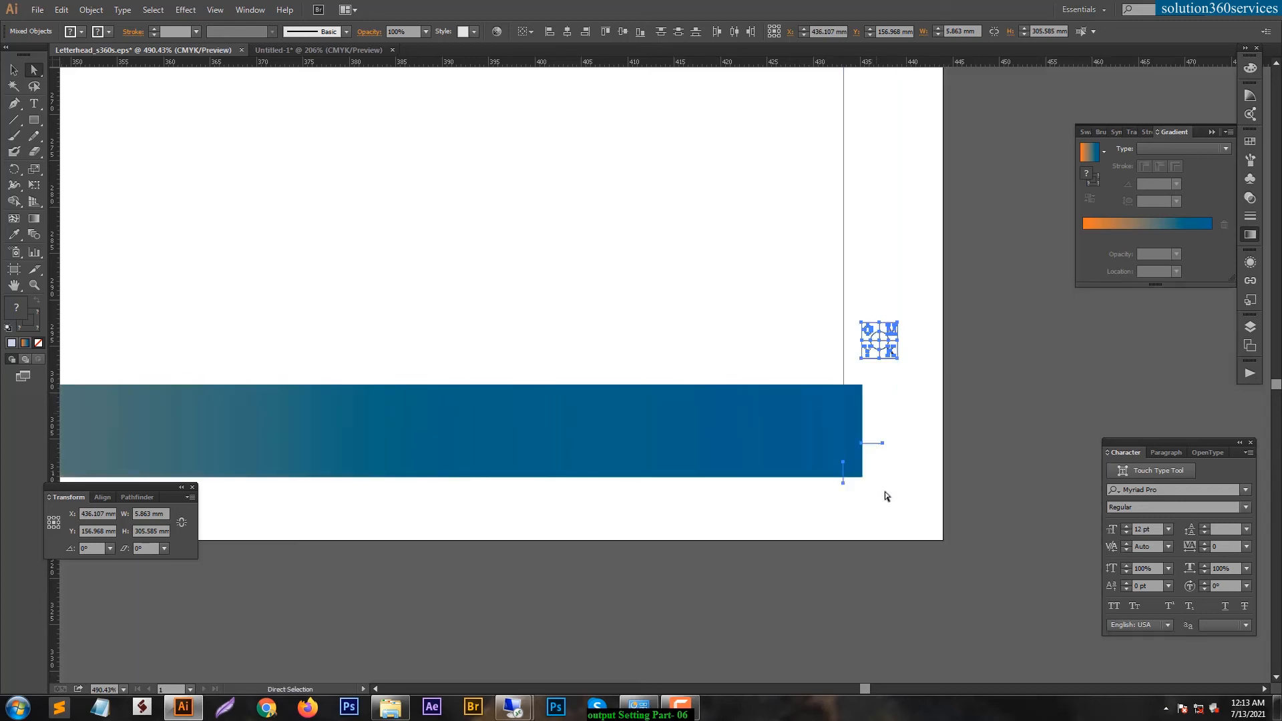
left_click(875, 506)
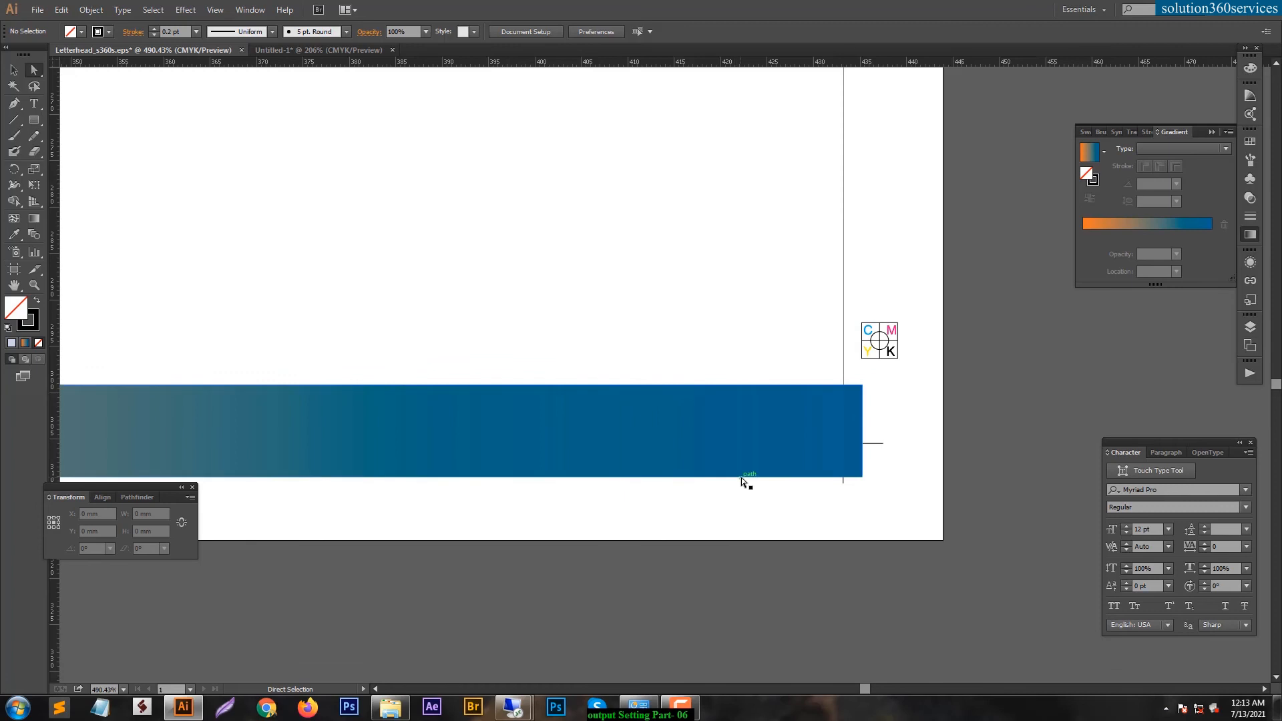
Step: Try raising and lowering the right footer strip's bottom edge, and return it level with the left strip
left_click_drag(741, 478, 751, 440)
key("Down")
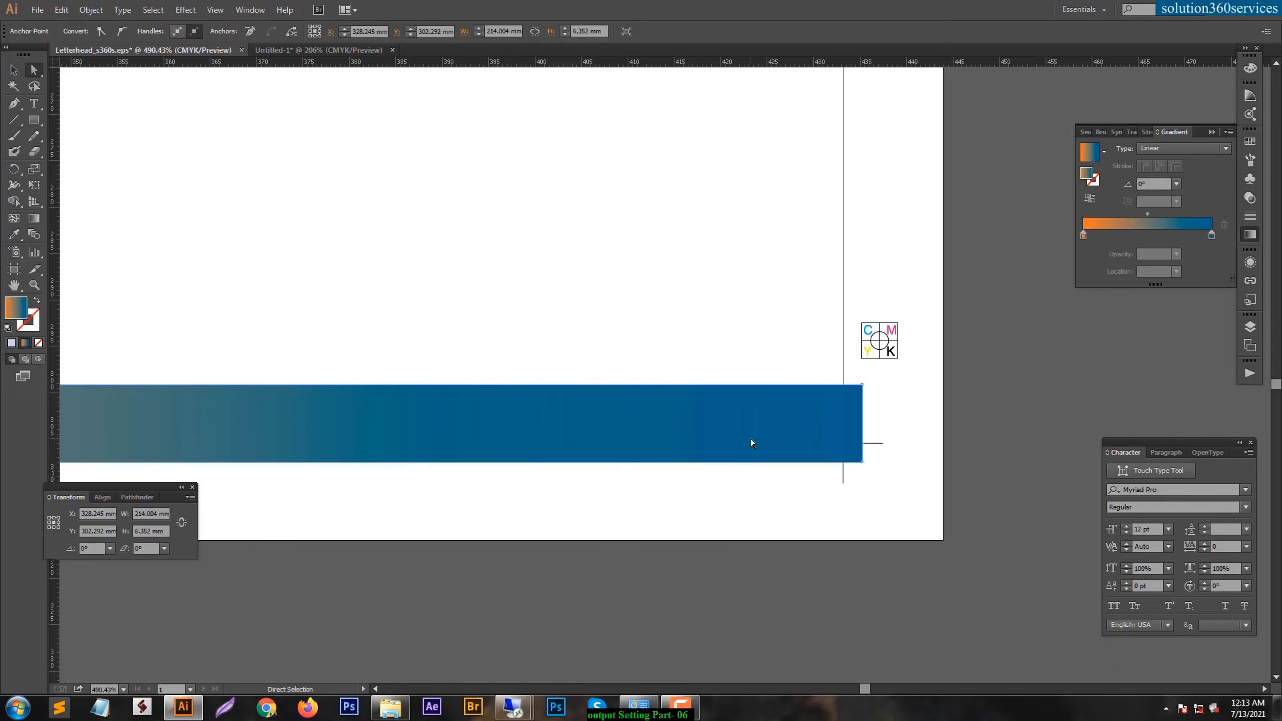
key("Up")
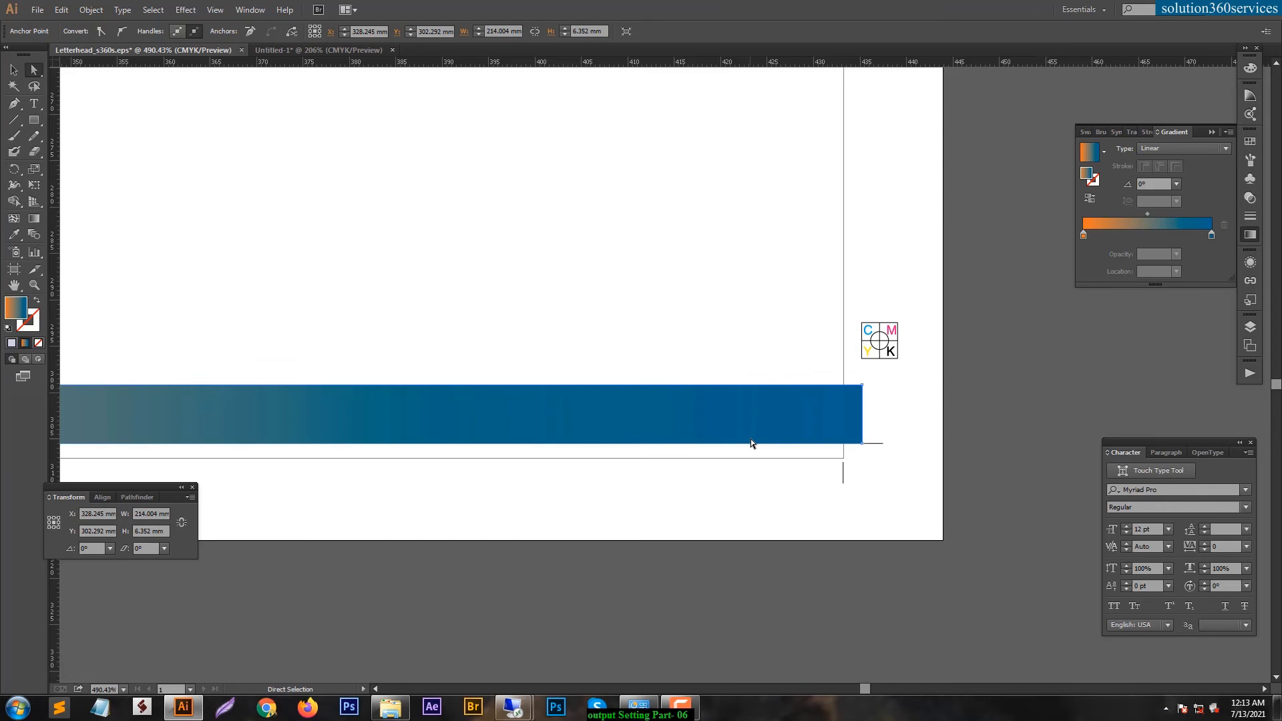
key("ctrl+0")
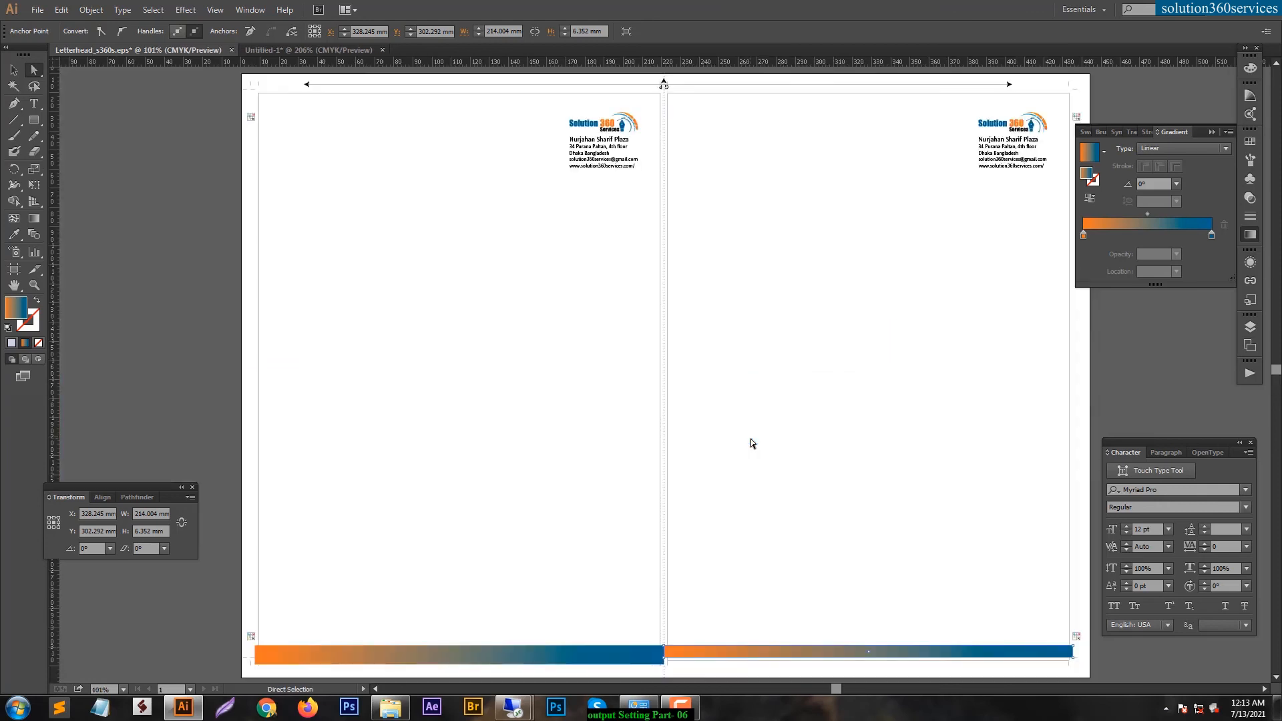
left_click_drag(723, 607, 791, 435)
left_click_drag(699, 519, 825, 455)
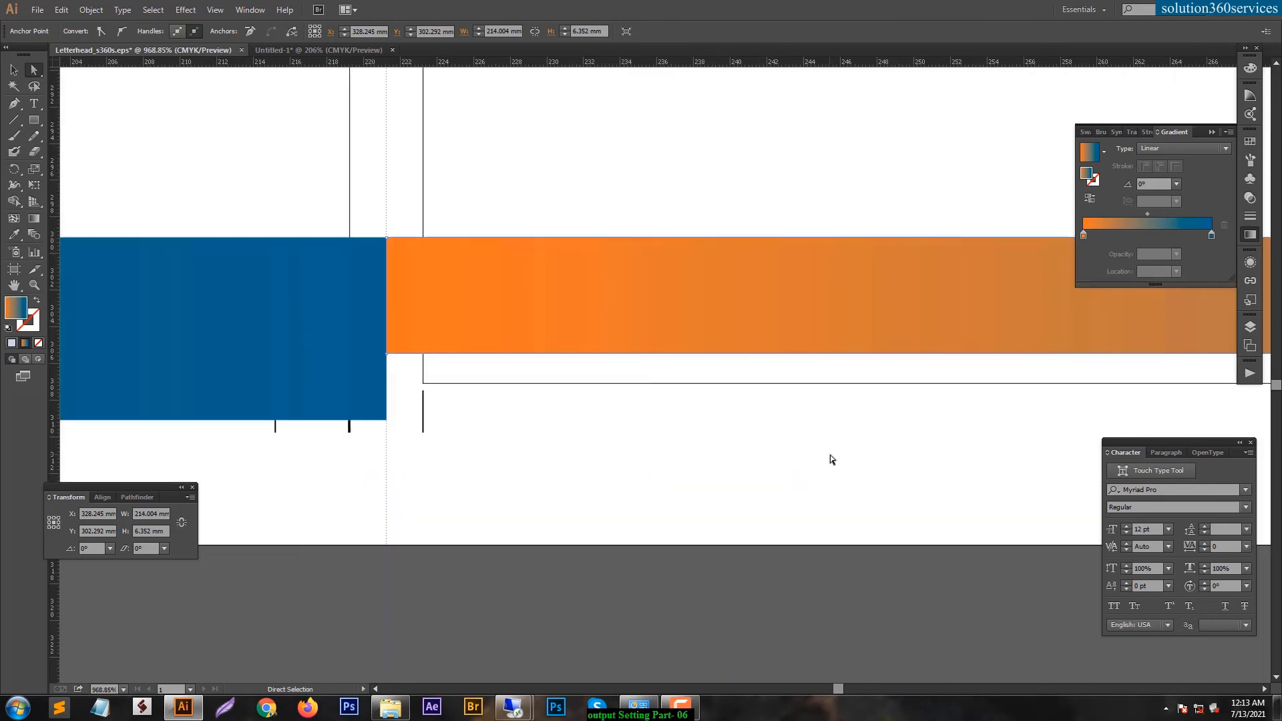
key("Down")
key("Down")
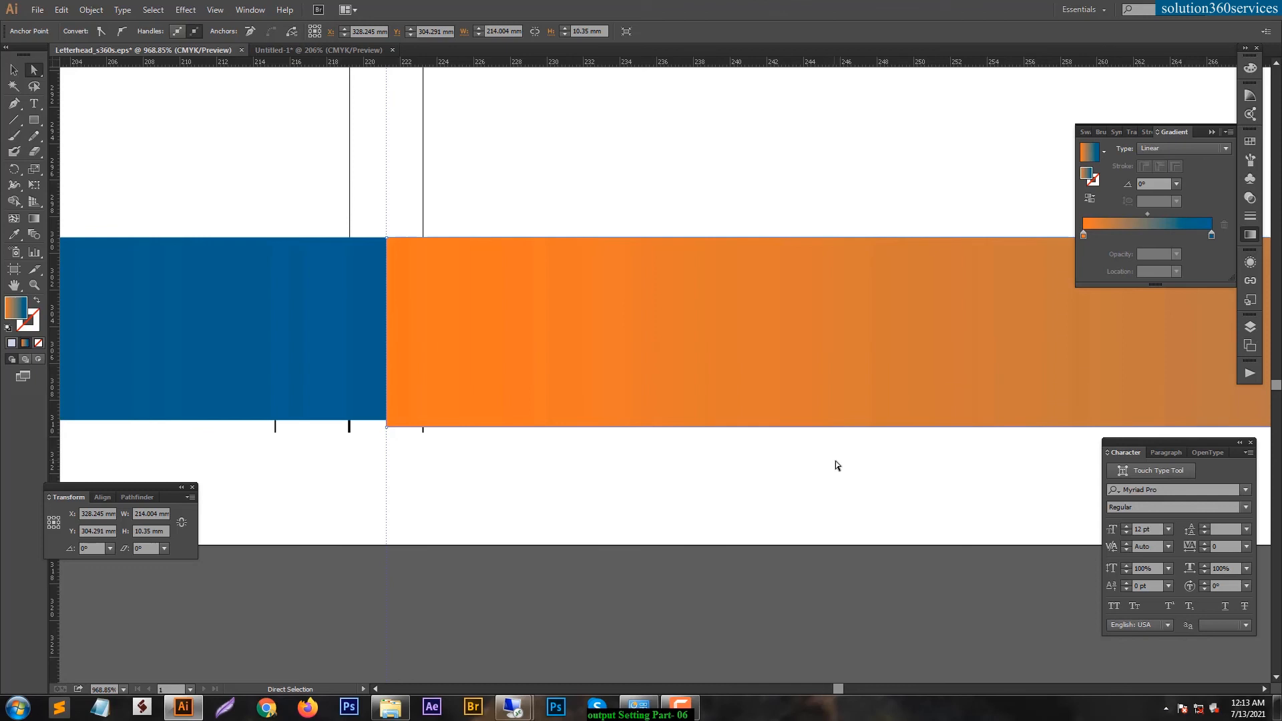
key("Up")
key("Up")
key("ctrl+z")
key("Up")
key("Down")
key("Down")
left_click(834, 461)
key("ctrl+0")
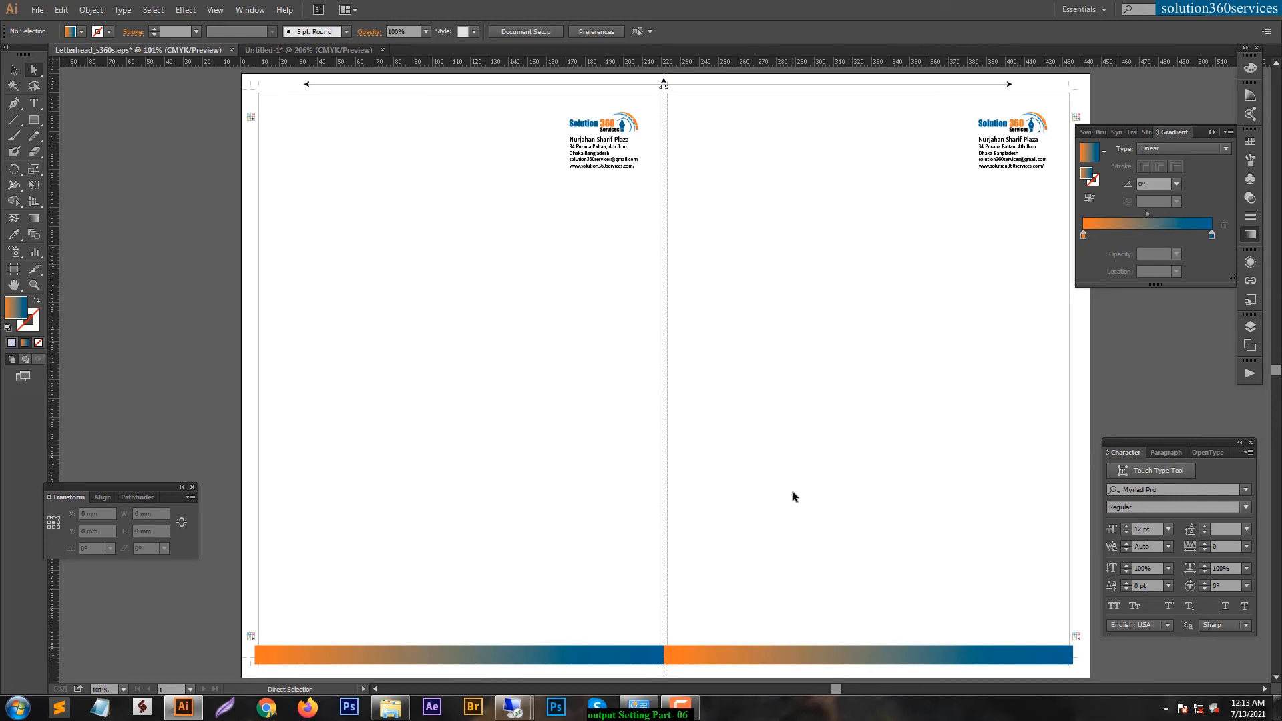
Step: Shift both gradient footer strips slightly upwards to uncover more of the vertical crop marks below them
mouse_move(711, 658)
left_mouse_down()
mouse_move(730, 594)
mouse_move(729, 660)
left_mouse_up()
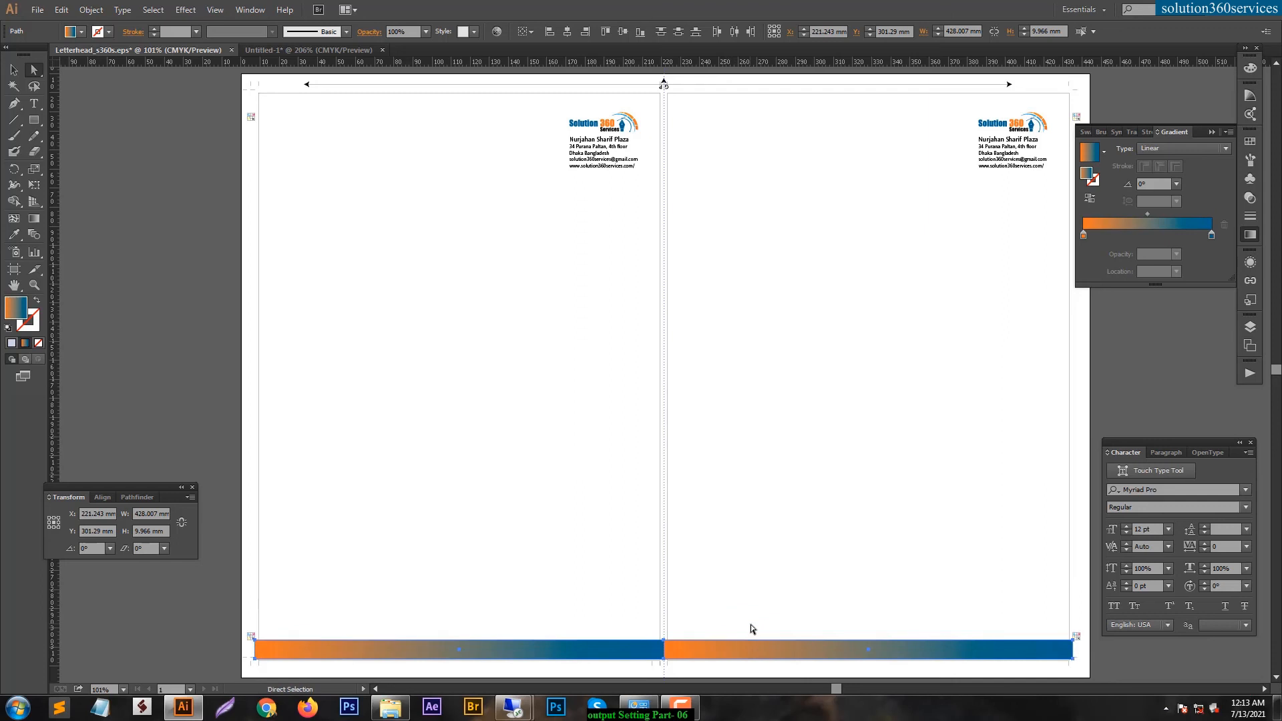
key("Down")
left_click(812, 588)
left_click_drag(874, 603, 775, 403)
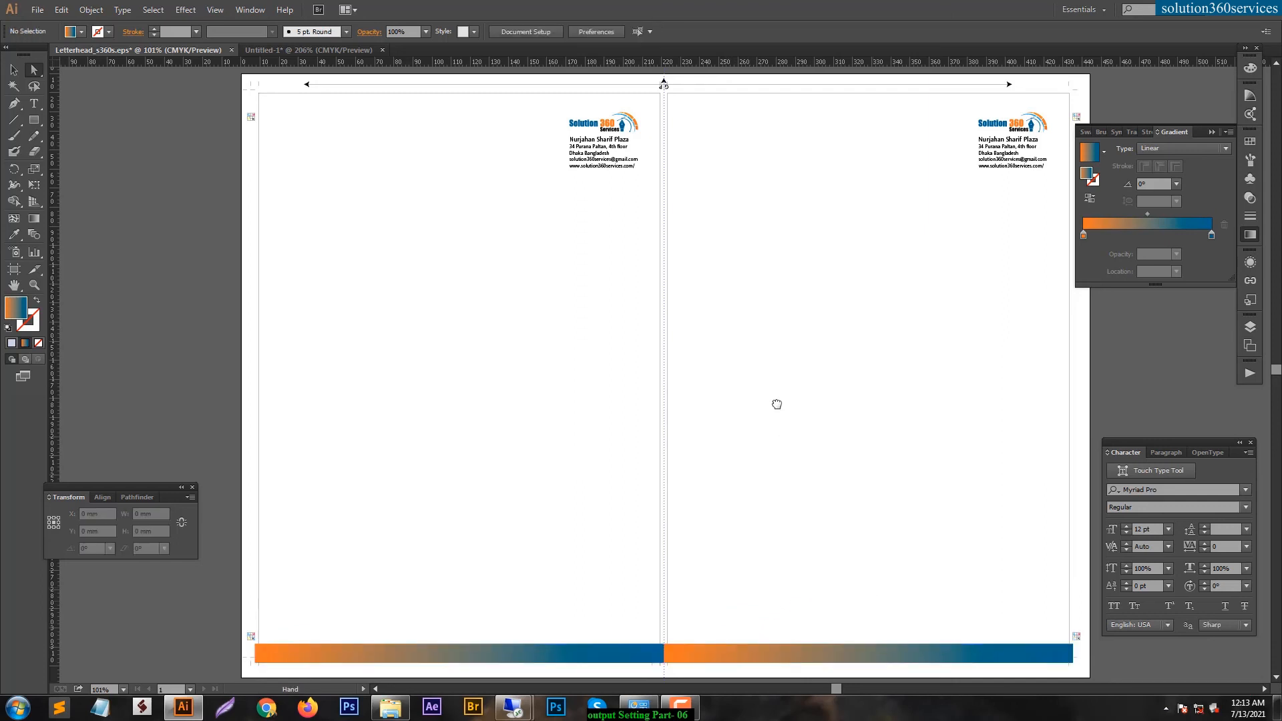
left_click_drag(887, 432, 1030, 509)
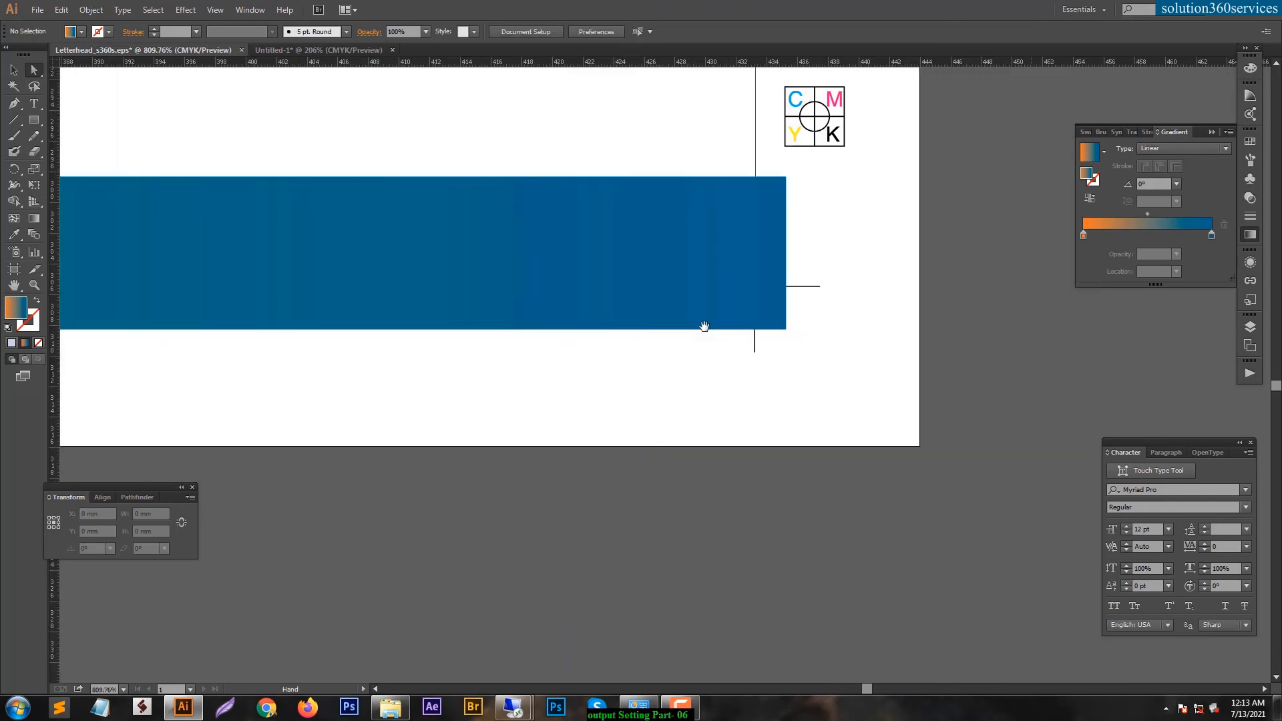
left_click_drag(814, 375, 829, 434)
key("ctrl+0")
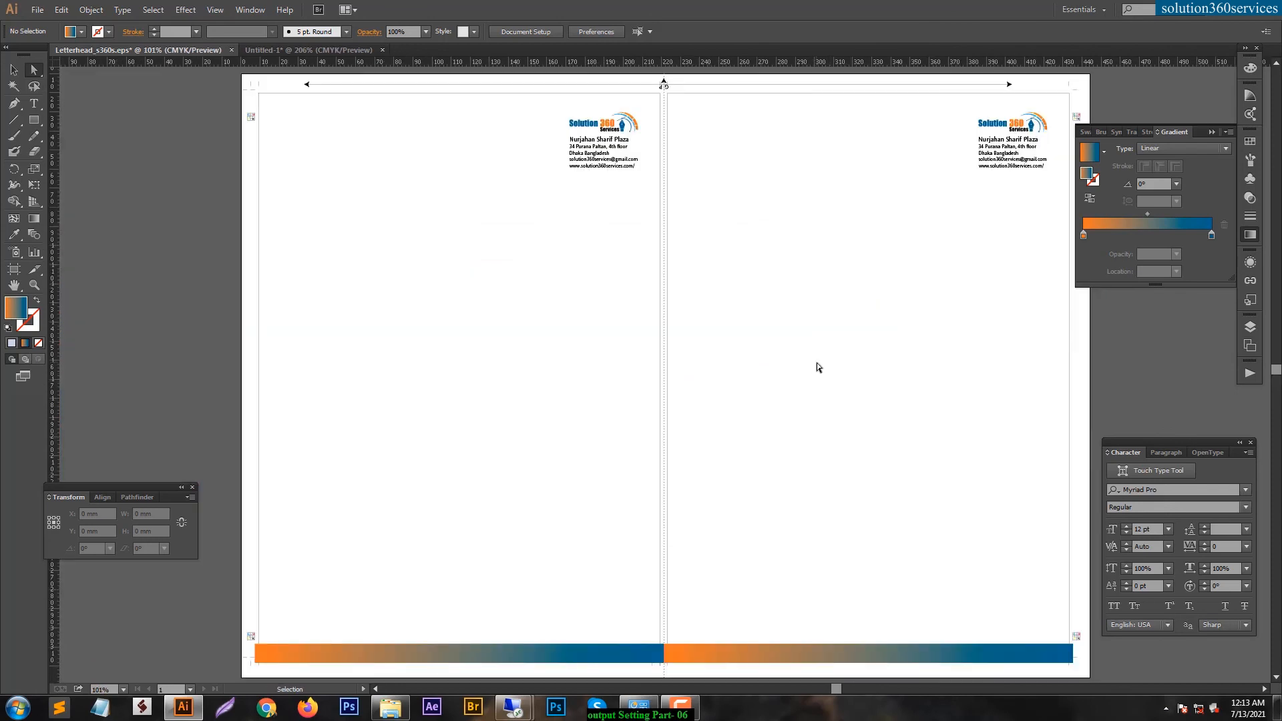
Step: Revert Letterhead_s360s.eps to its last saved version and discard the current changes
key("ctrl+apostrophe")
key("ctrl+apostrophe")
left_click(38, 9)
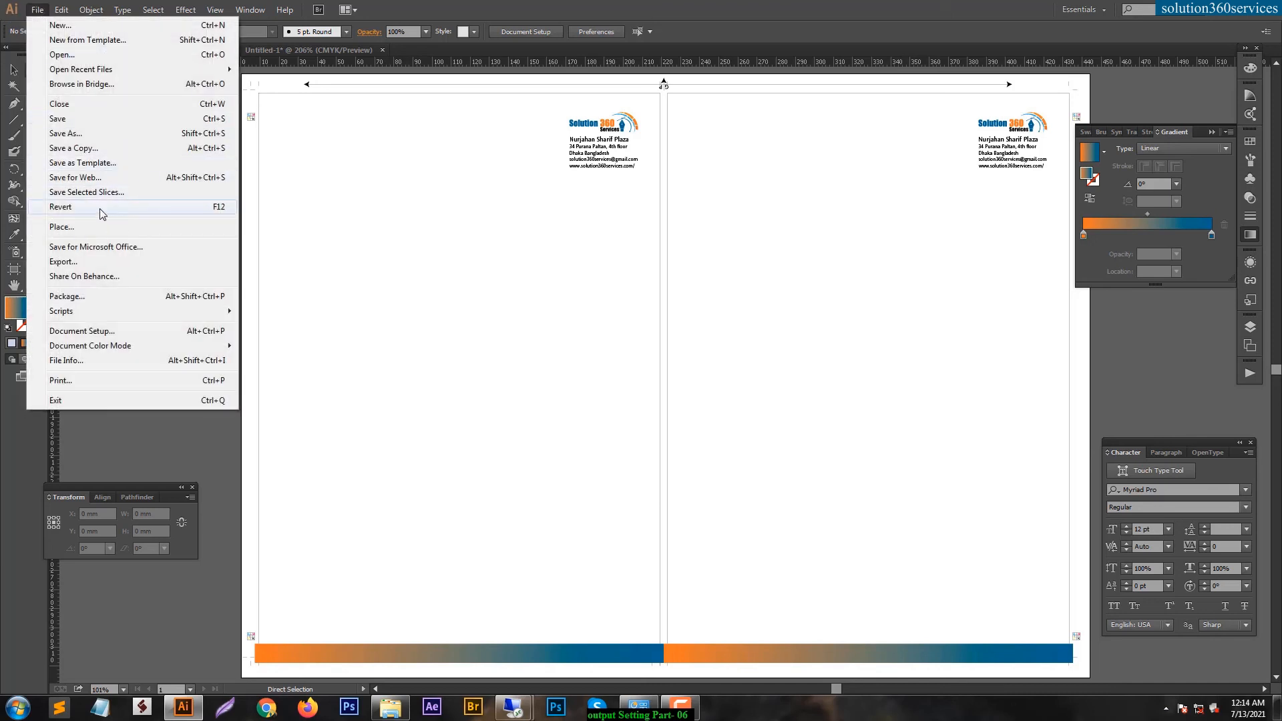
left_click(101, 208)
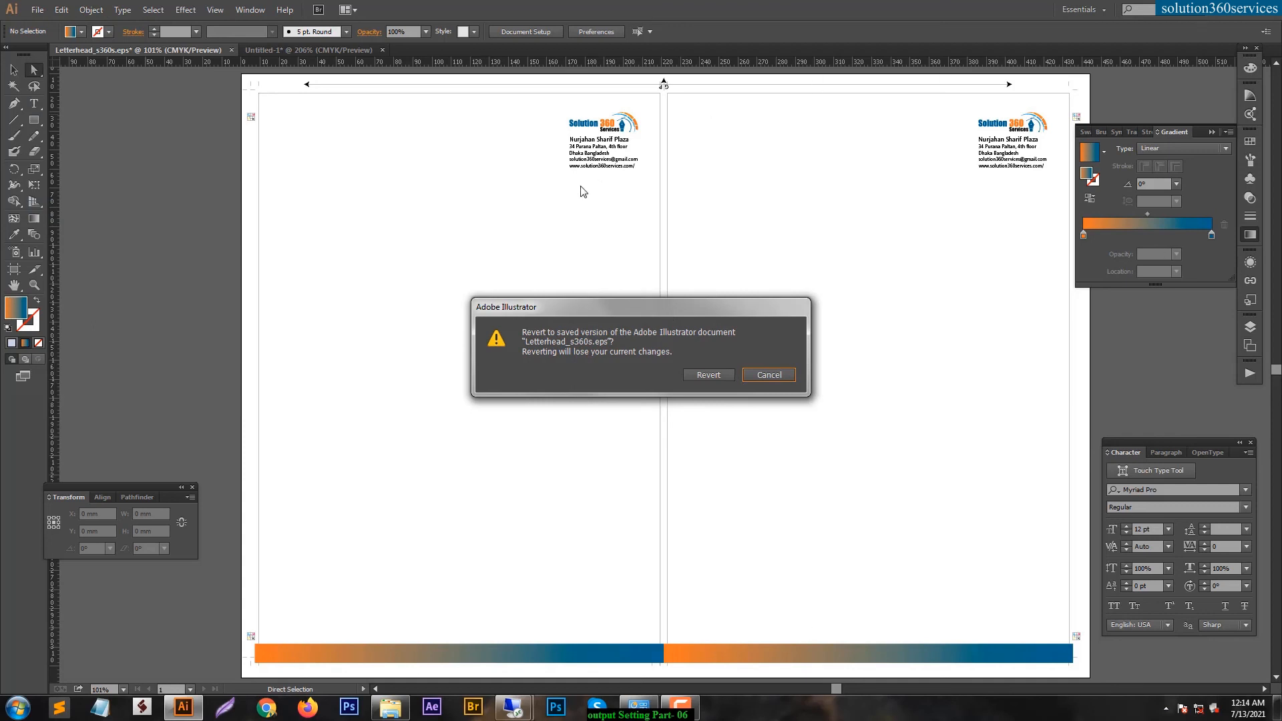
left_click(709, 375)
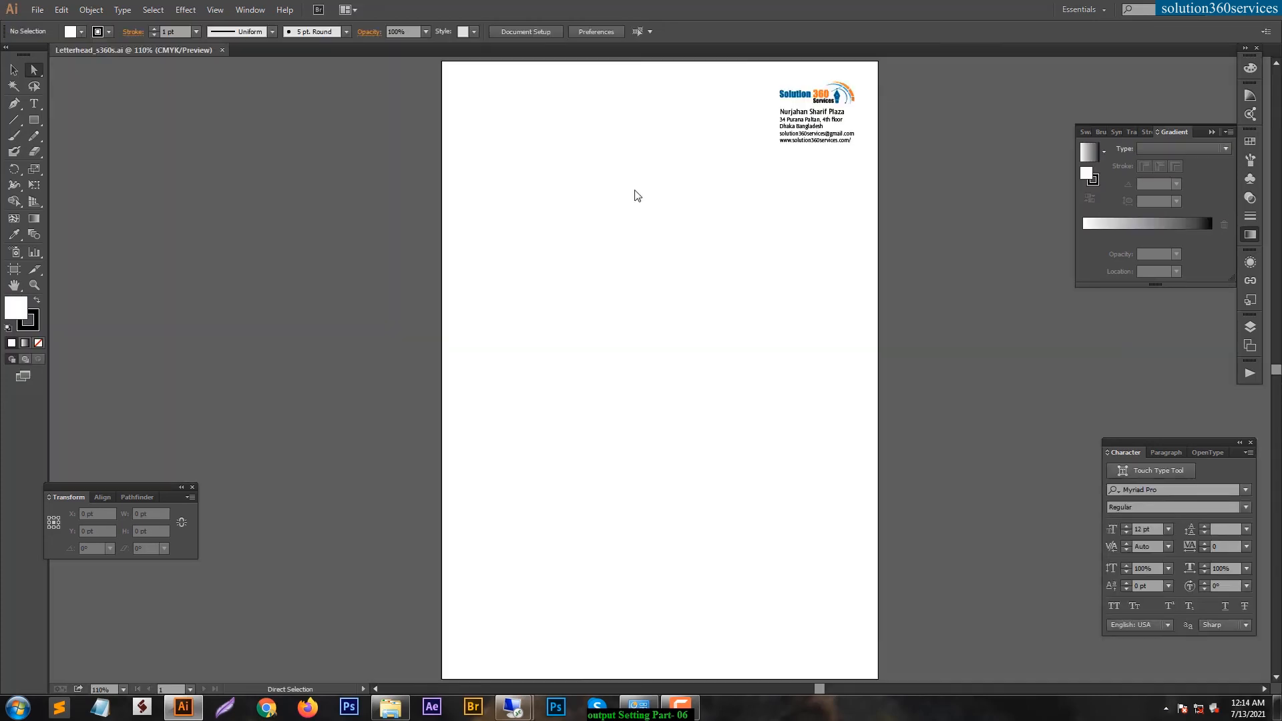
Step: In Letterhead_s360s.ai, duplicate the complete letterhead artwork to the right, flush against the original's edge
key("ctrl+minus")
key("ctrl+minus")
key("v")
left_click_drag(919, 592, 529, 187)
key("a")
left_click_drag(644, 190, 795, 195)
left_click_drag(671, 142, 866, 178)
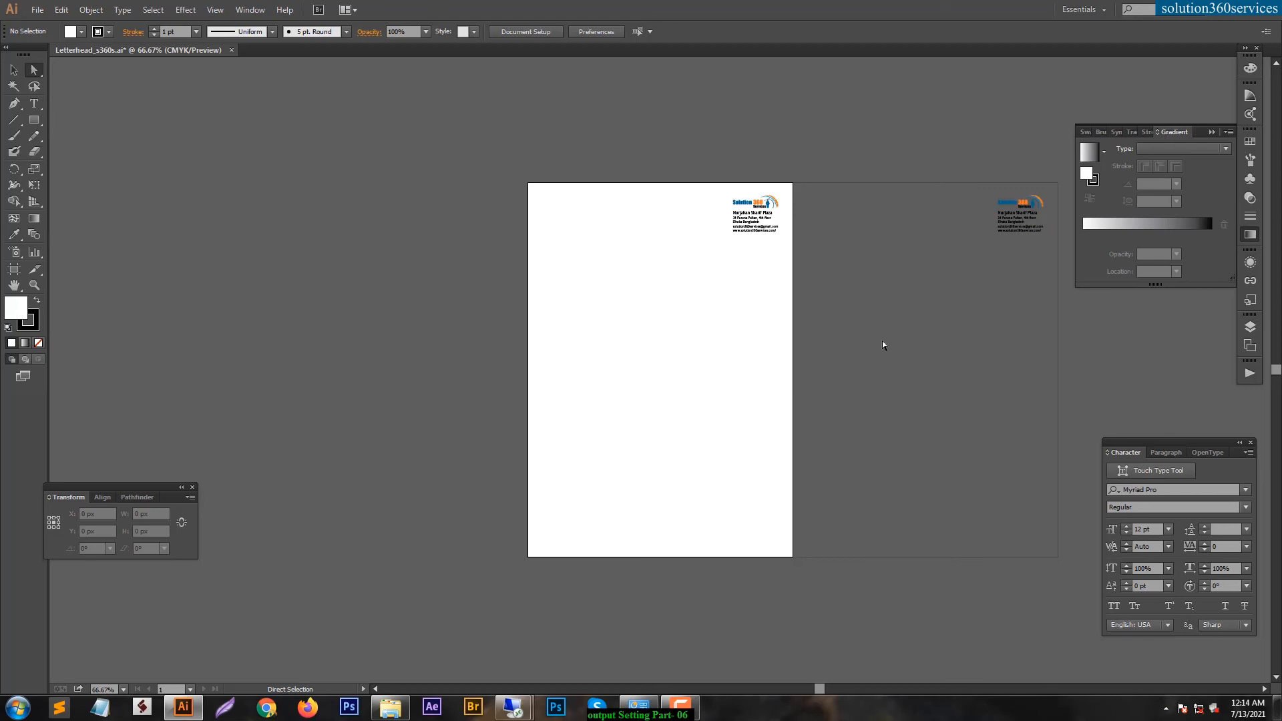
Step: Enlarge Artboard 1 to enclose both side-by-side letterheads, leaving a narrow margin beyond their outer edges on all sides
key("space")
left_click_drag(777, 324, 639, 322)
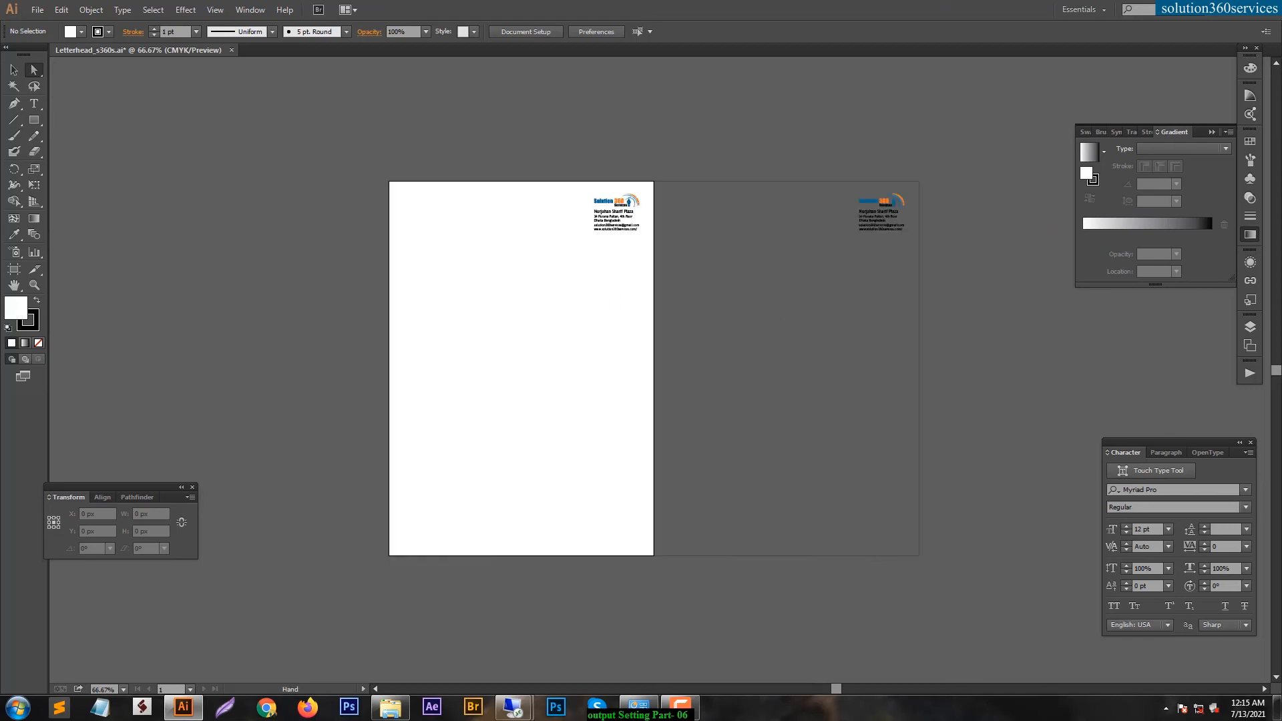
left_click(14, 272)
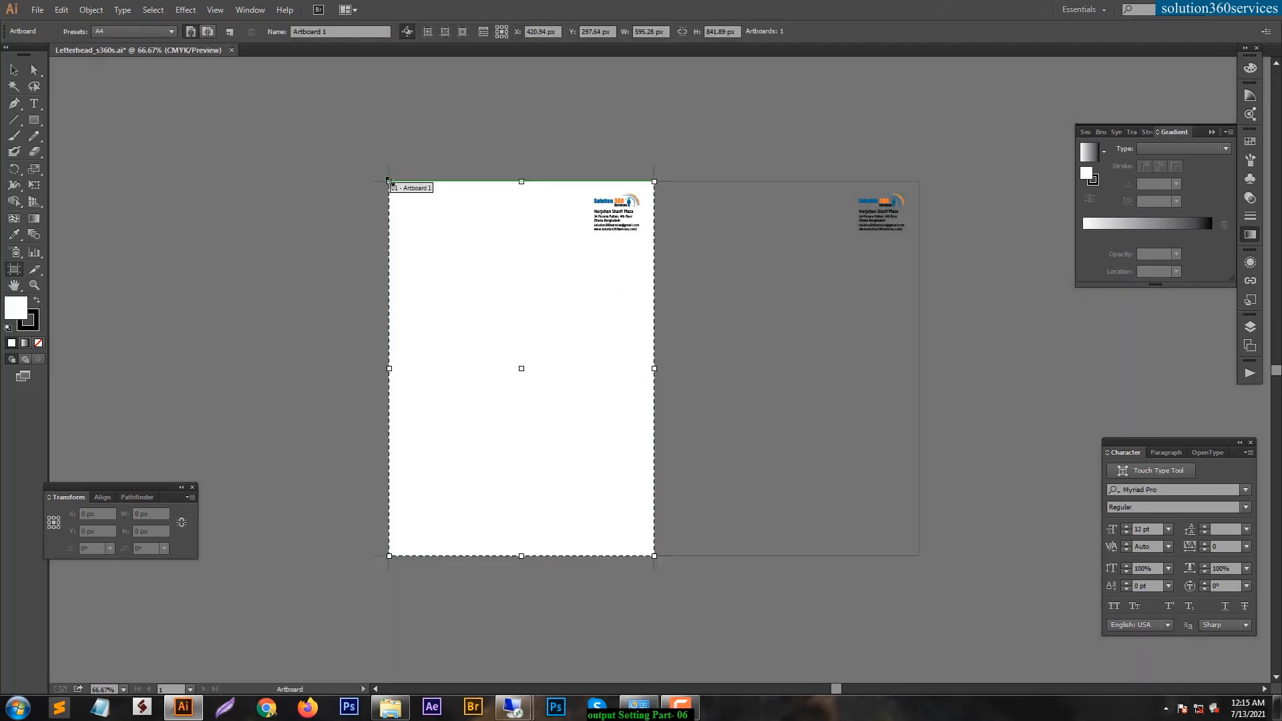
left_click_drag(384, 174, 379, 168)
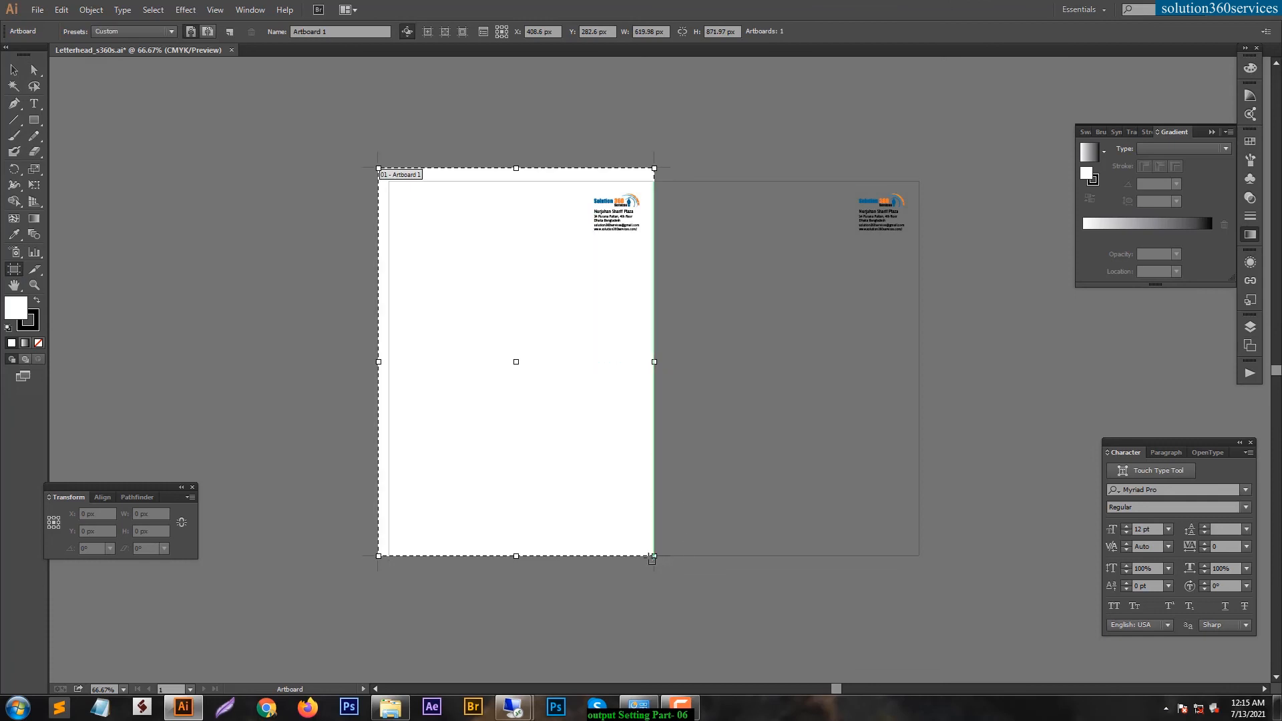
left_click_drag(661, 557, 930, 566)
key("Escape")
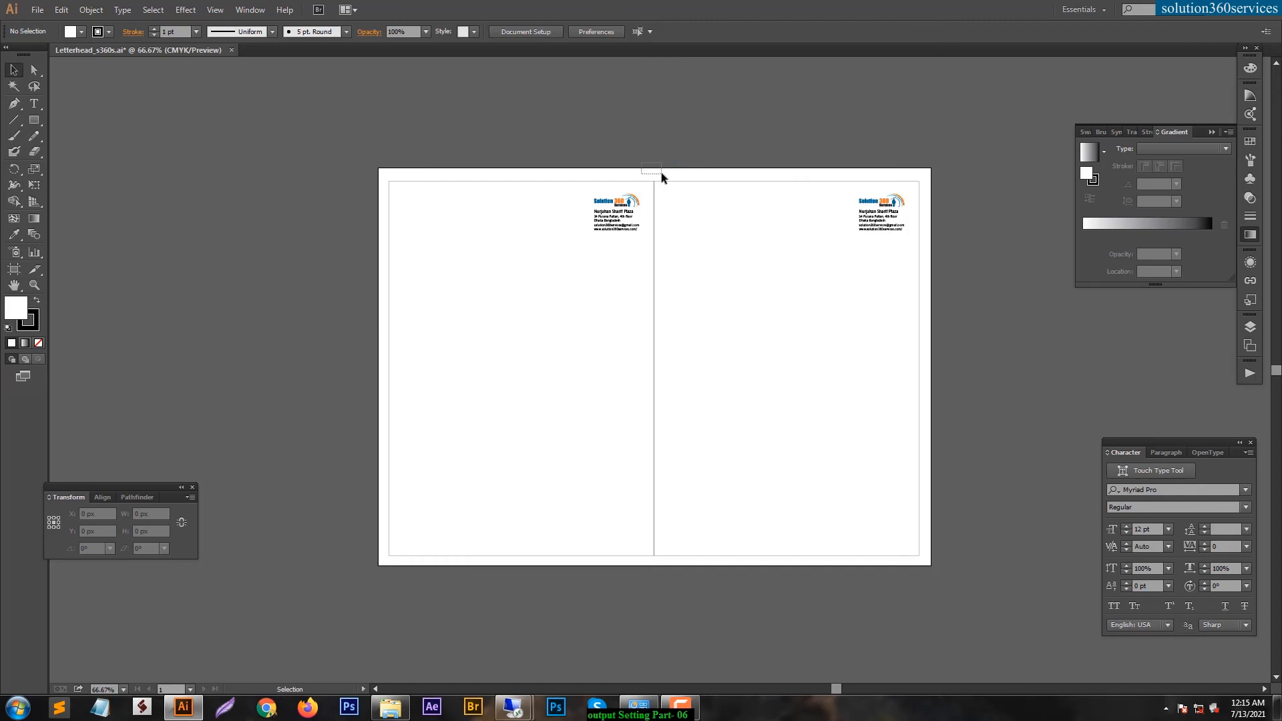
Step: Try shifting the left letterhead's page outline slightly up and to the left, and return it flush with the right one
left_click_drag(665, 179, 666, 179)
left_click(389, 520)
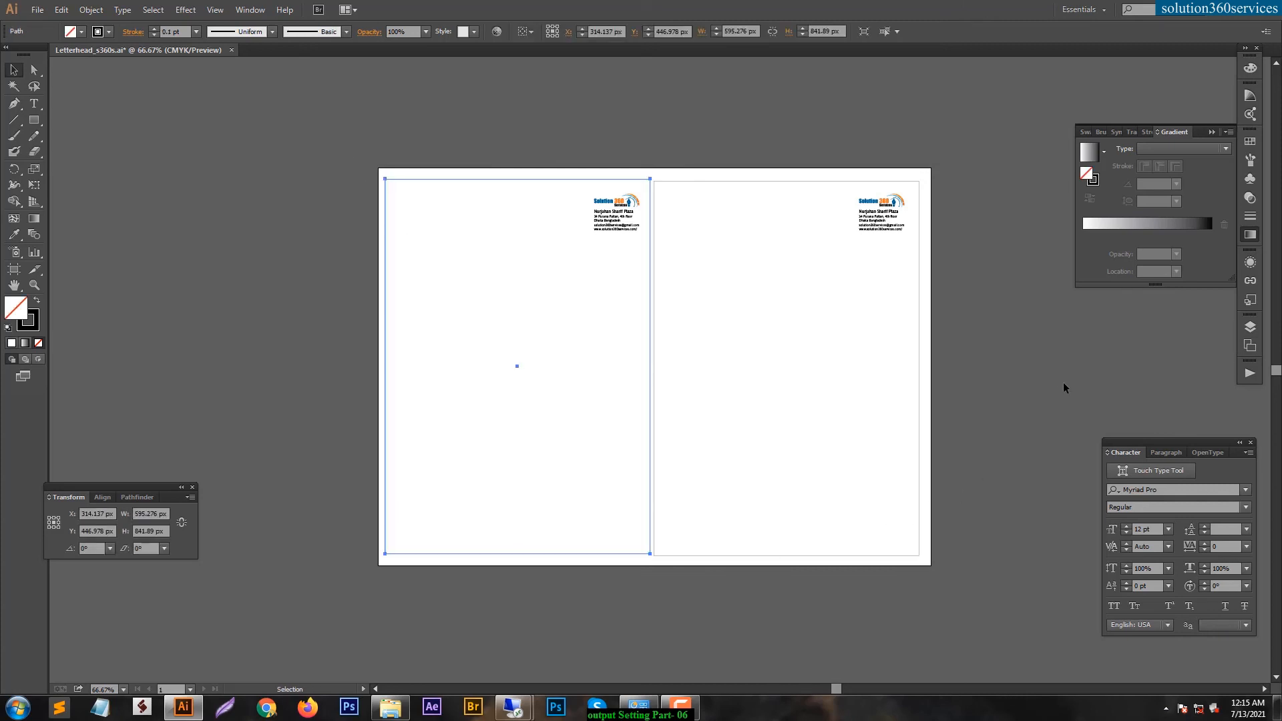
left_click_drag(429, 147, 1011, 590)
left_click(974, 240)
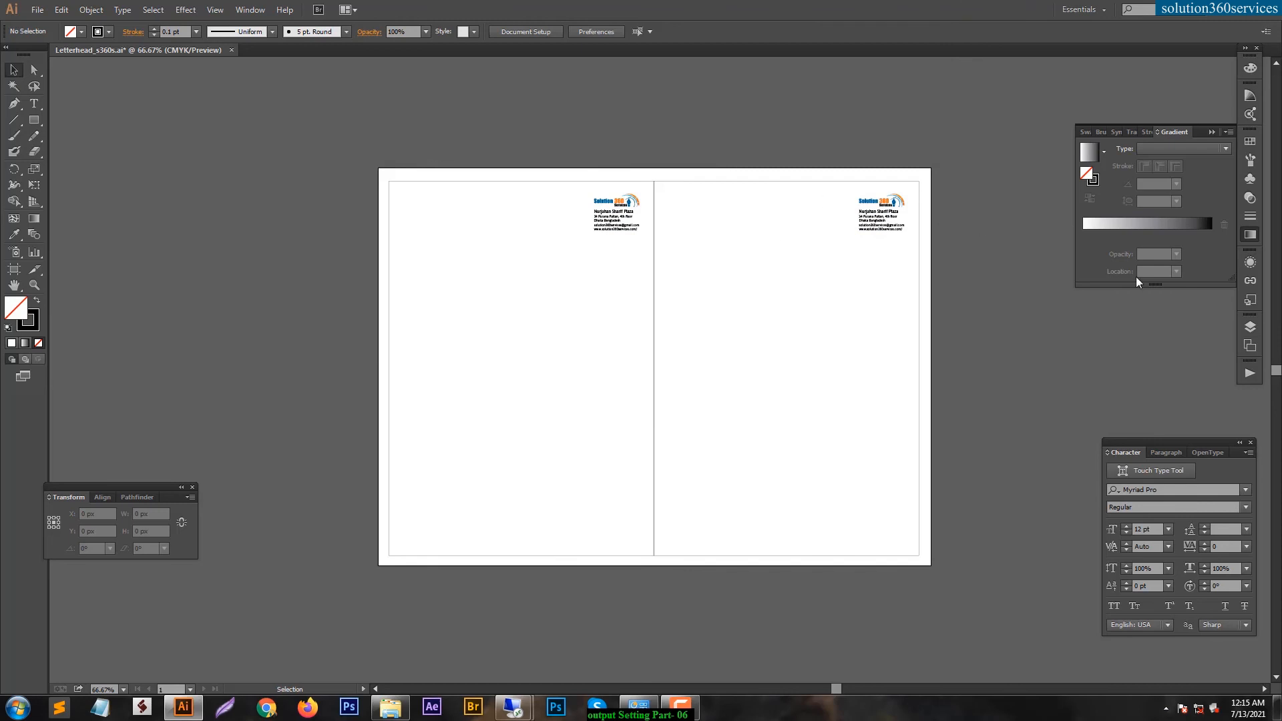
left_click_drag(327, 141, 915, 575)
left_click(253, 390)
left_click_drag(587, 611, 968, 587)
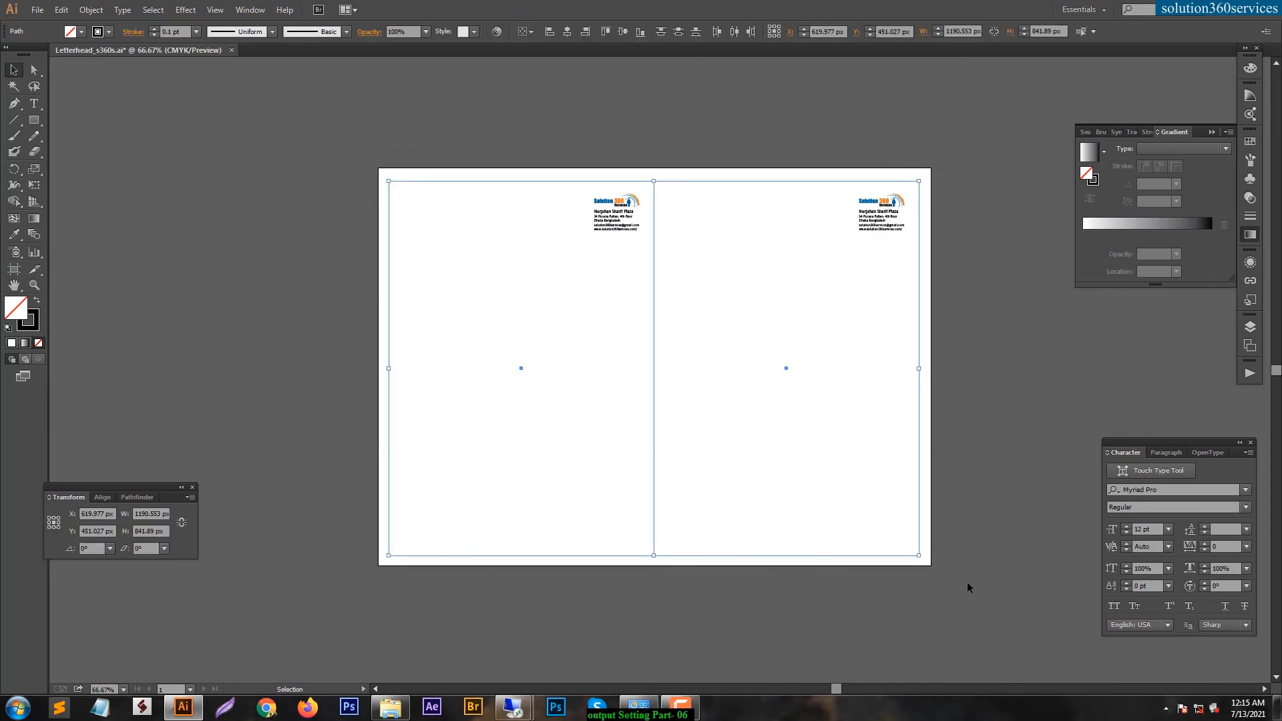
left_click(967, 582)
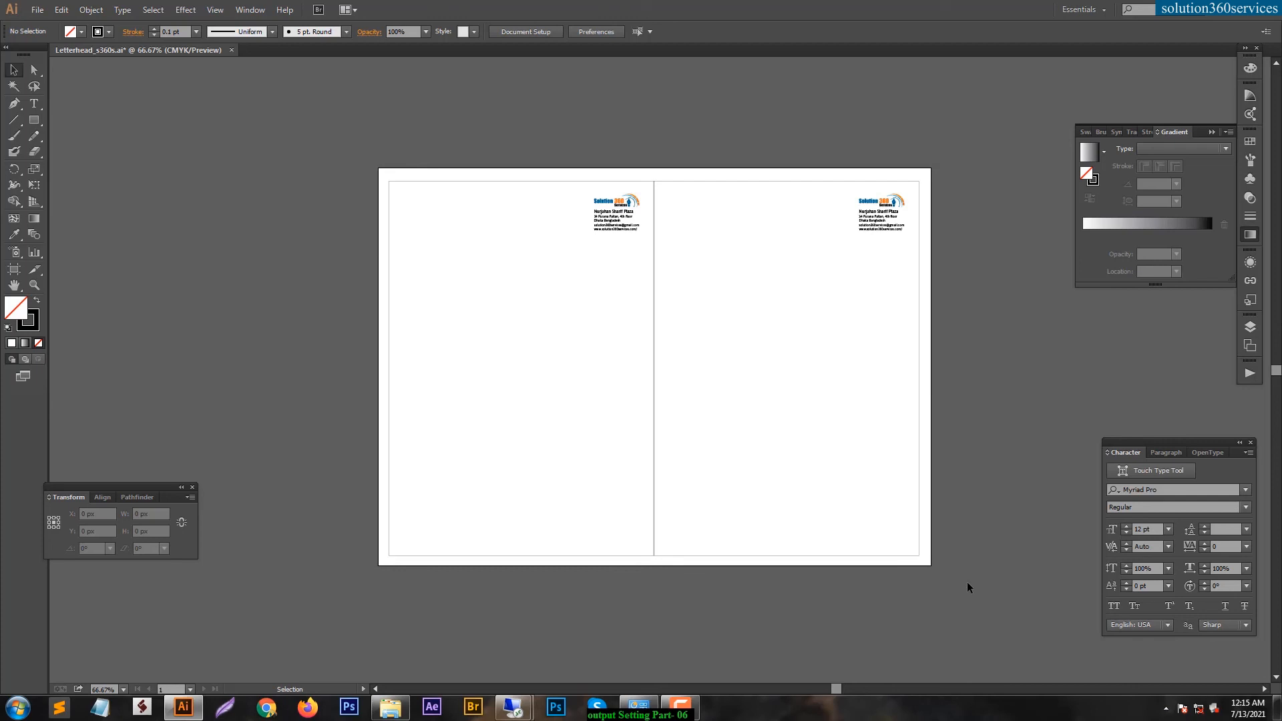
left_click_drag(416, 211, 941, 578)
left_click(943, 575)
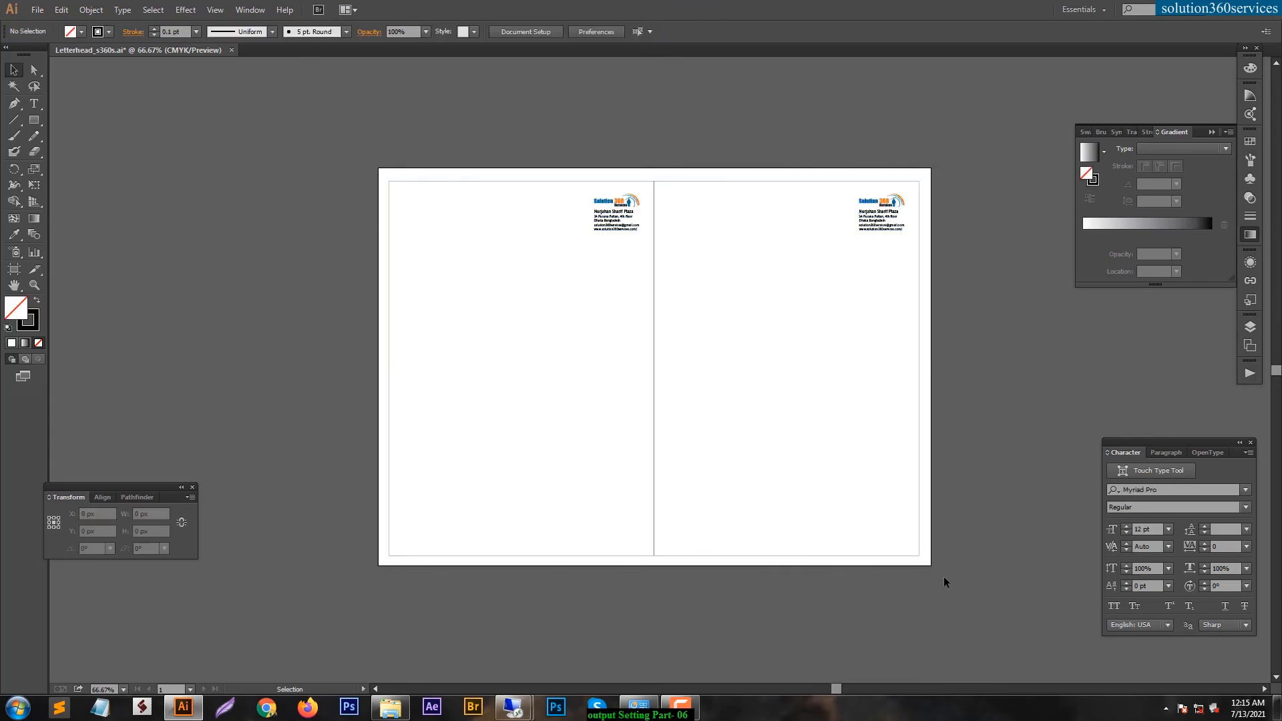